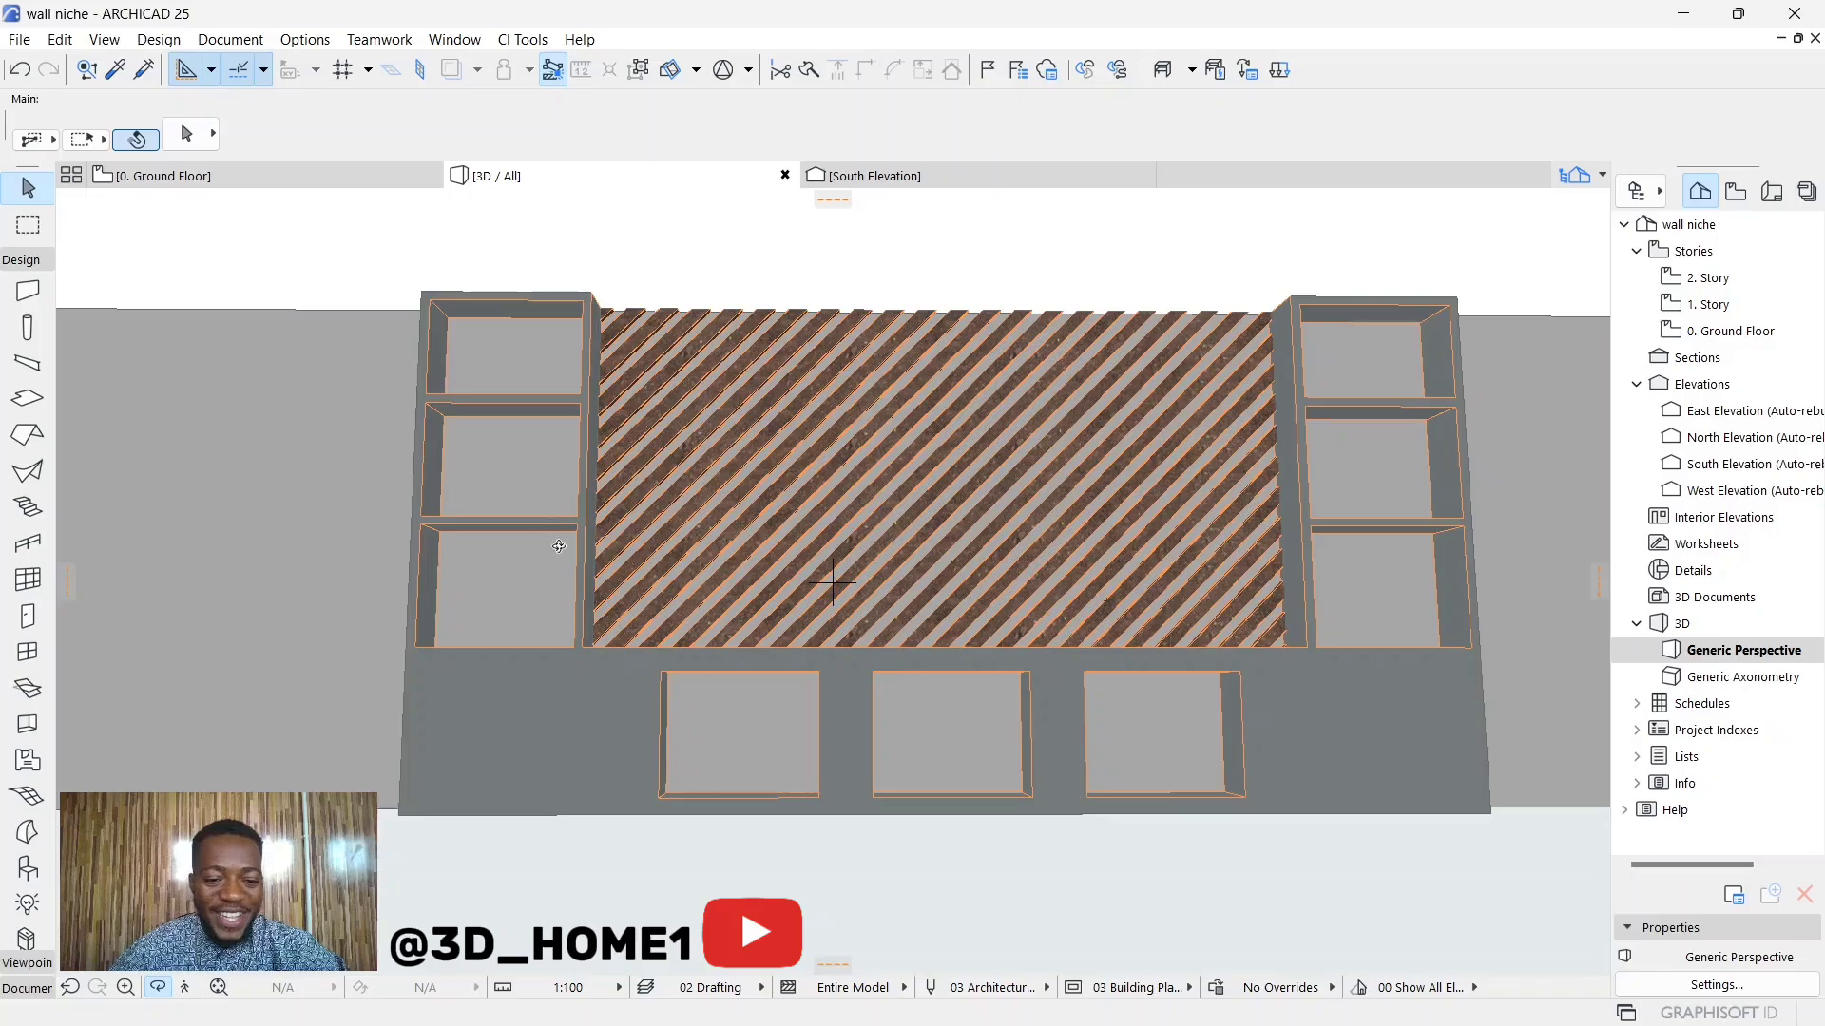
Step: Zoom and orbit to frame the dark-slatted niche in a near-frontal view
{"action": "scroll", "coordinate": [767, 462], "scroll_direction": "up", "scroll_amount": 2}
{"action": "scroll", "coordinate": [625, 467], "scroll_direction": "up", "scroll_amount": 1}
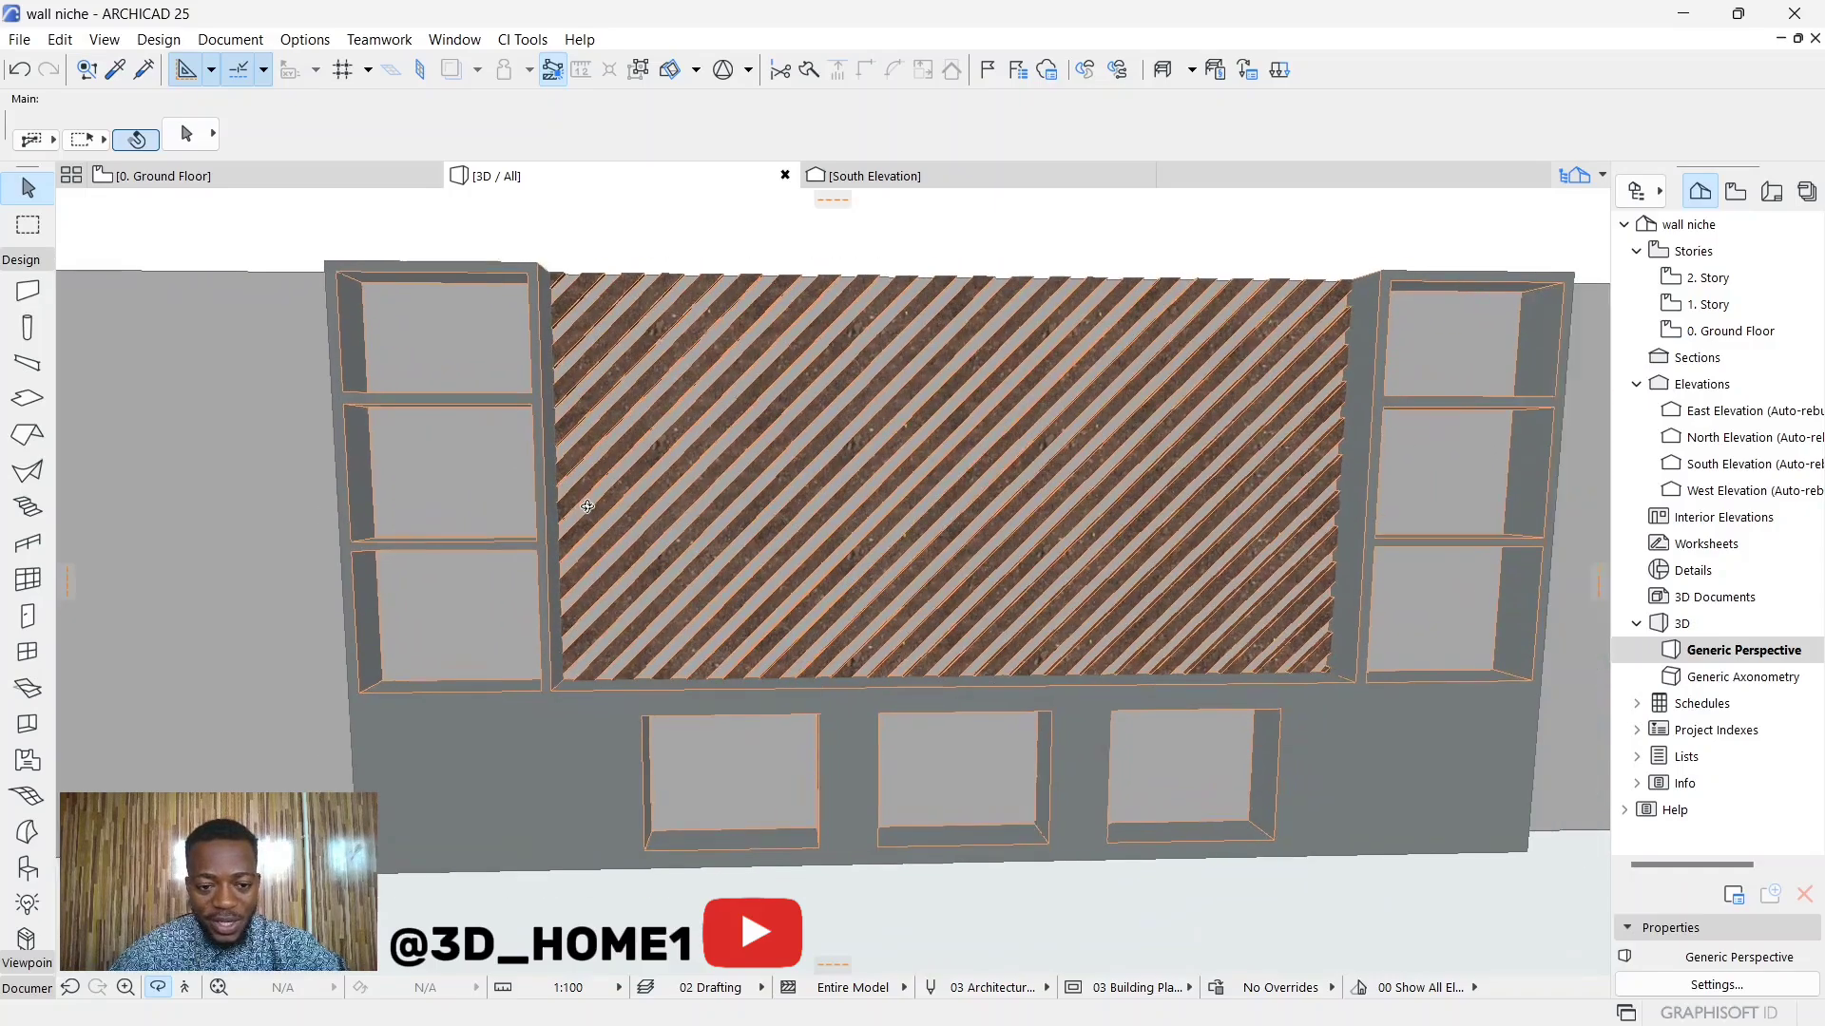
{"action": "scroll", "coordinate": [587, 506], "scroll_direction": "down", "scroll_amount": 4}
{"action": "scroll", "coordinate": [1411, 537], "scroll_direction": "up", "scroll_amount": 1}
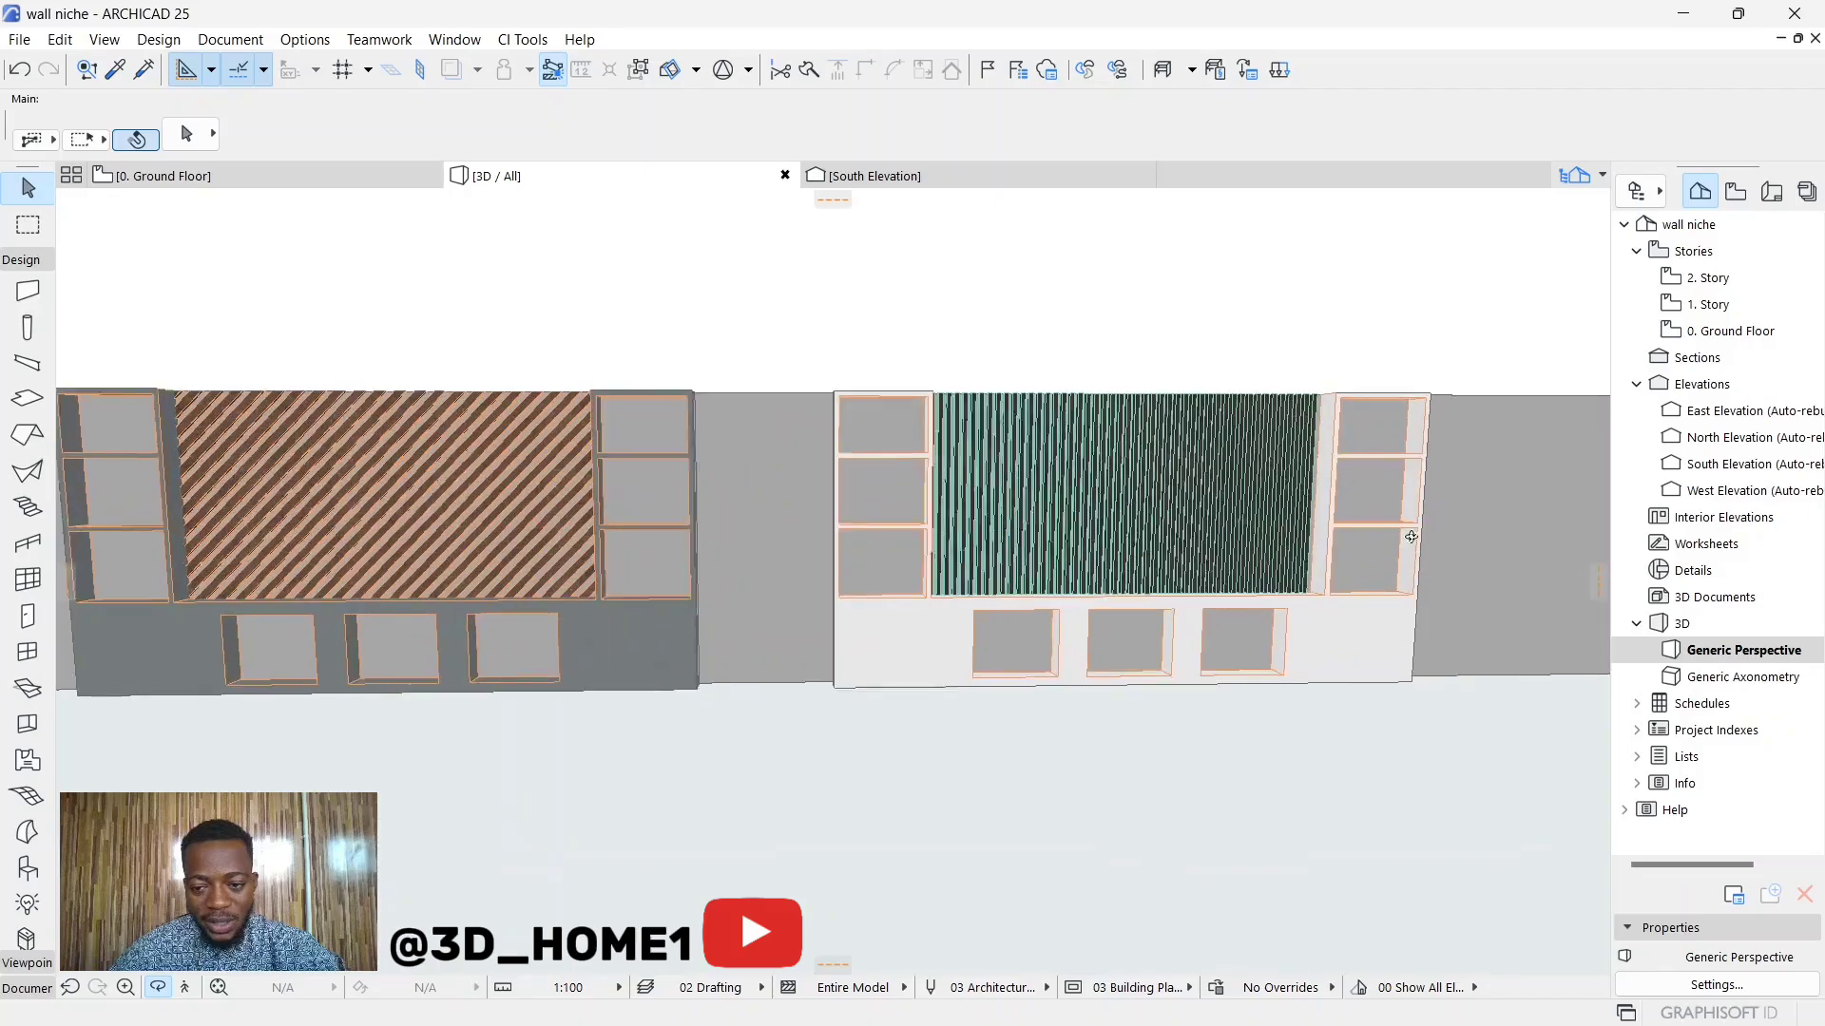
{"action": "scroll", "coordinate": [1411, 537], "scroll_direction": "up", "scroll_amount": 3}
{"action": "scroll", "coordinate": [1007, 532], "scroll_direction": "up", "scroll_amount": 1}
{"action": "middle_click_drag", "start_coordinate": [1022, 532], "coordinate": [1103, 548], "text": "shift"}
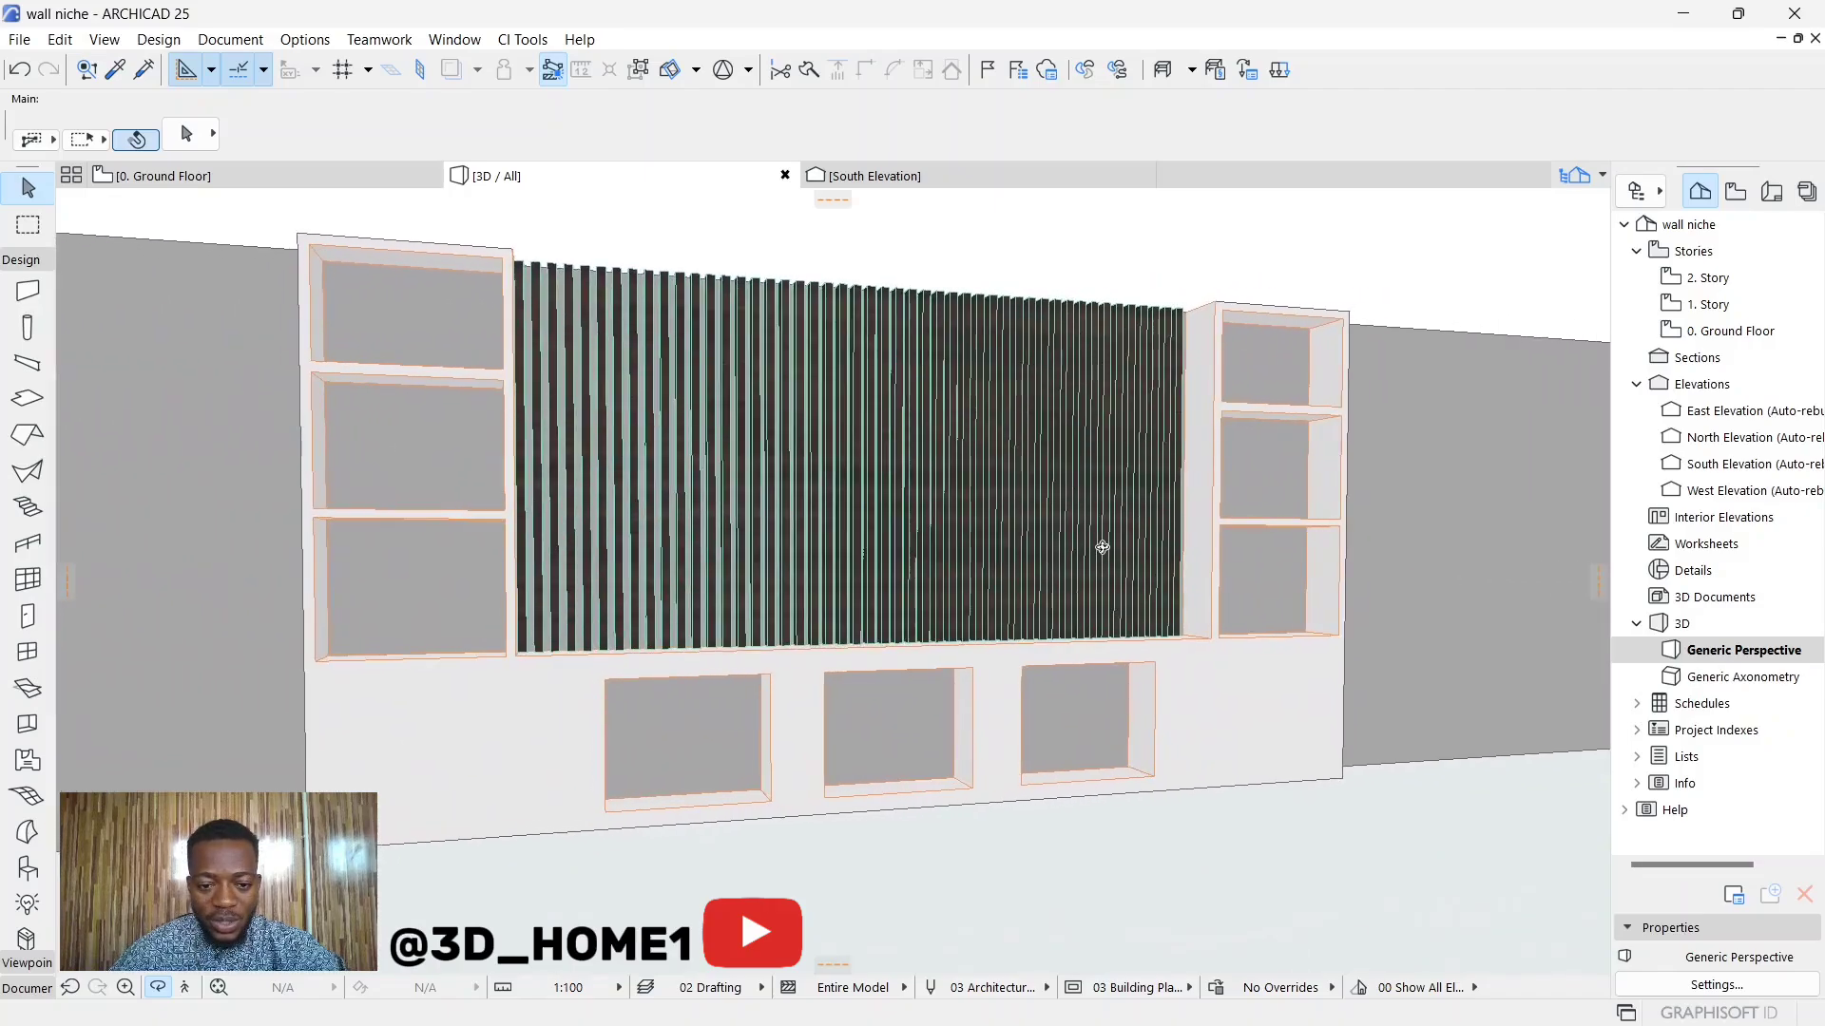
{"action": "scroll", "coordinate": [978, 385], "scroll_direction": "up", "scroll_amount": 1}
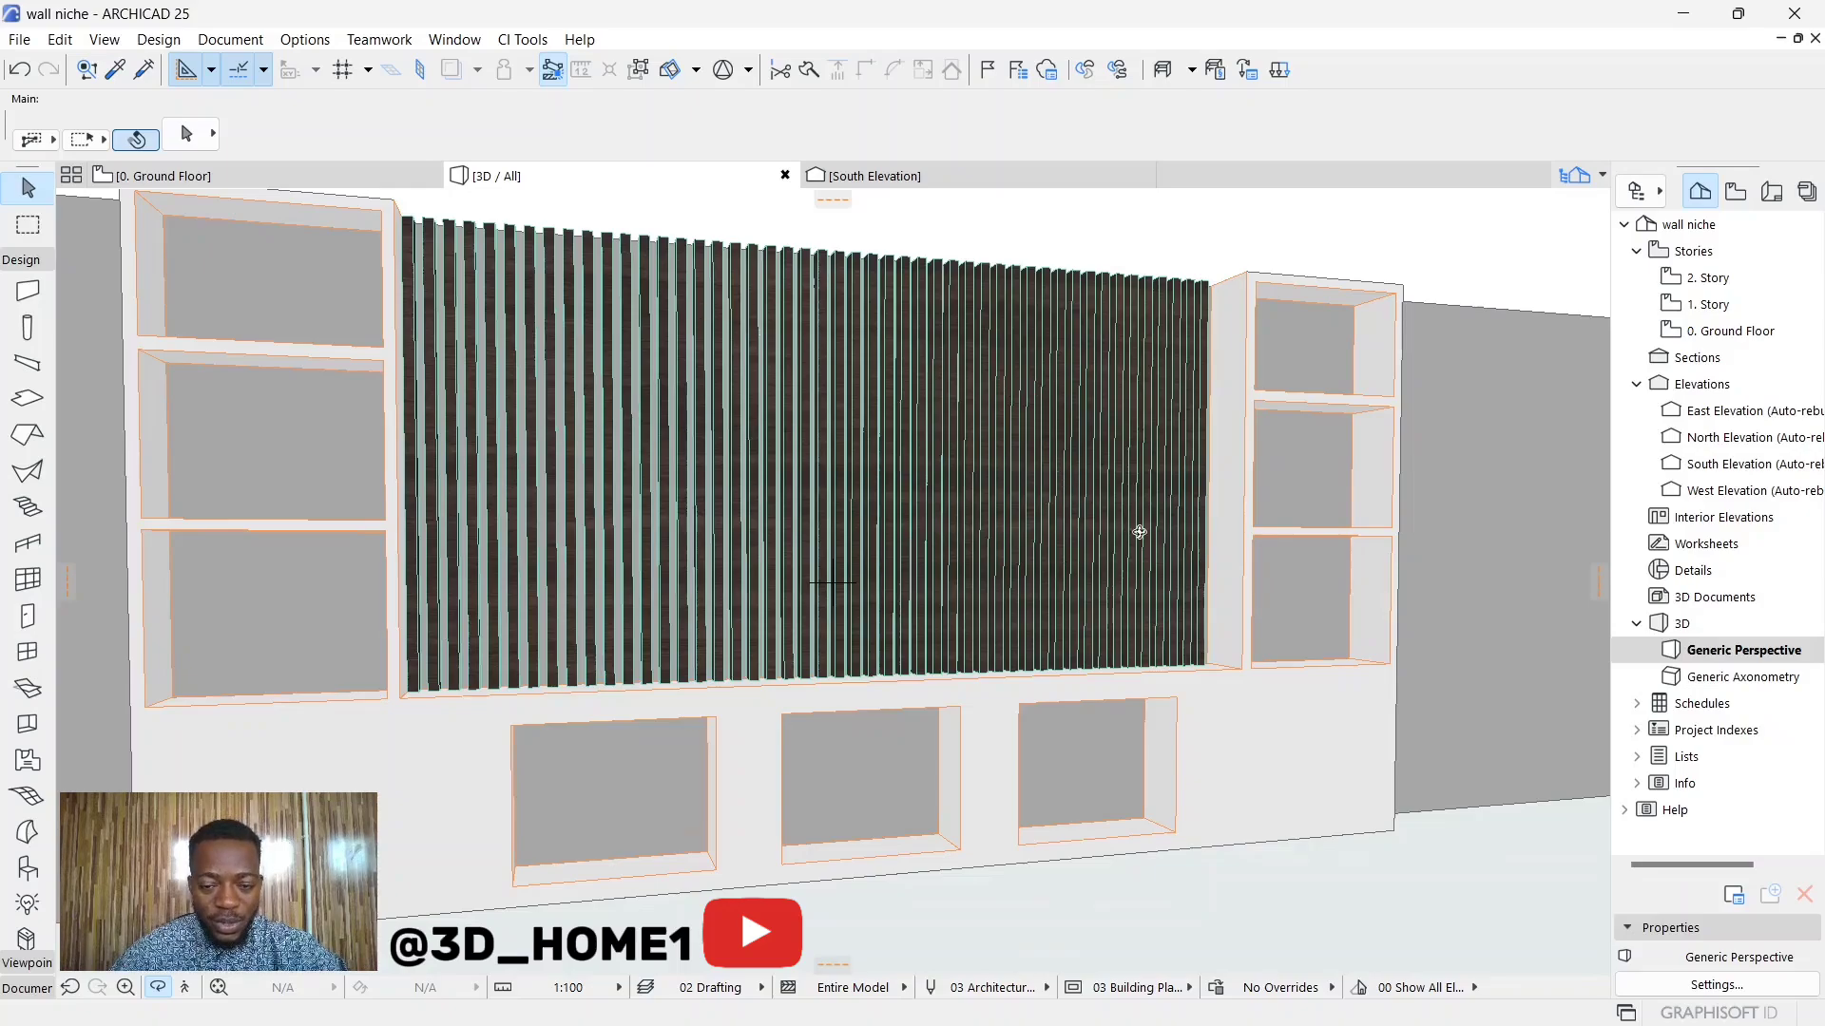
{"action": "scroll", "coordinate": [1139, 532], "scroll_direction": "down", "scroll_amount": 6}
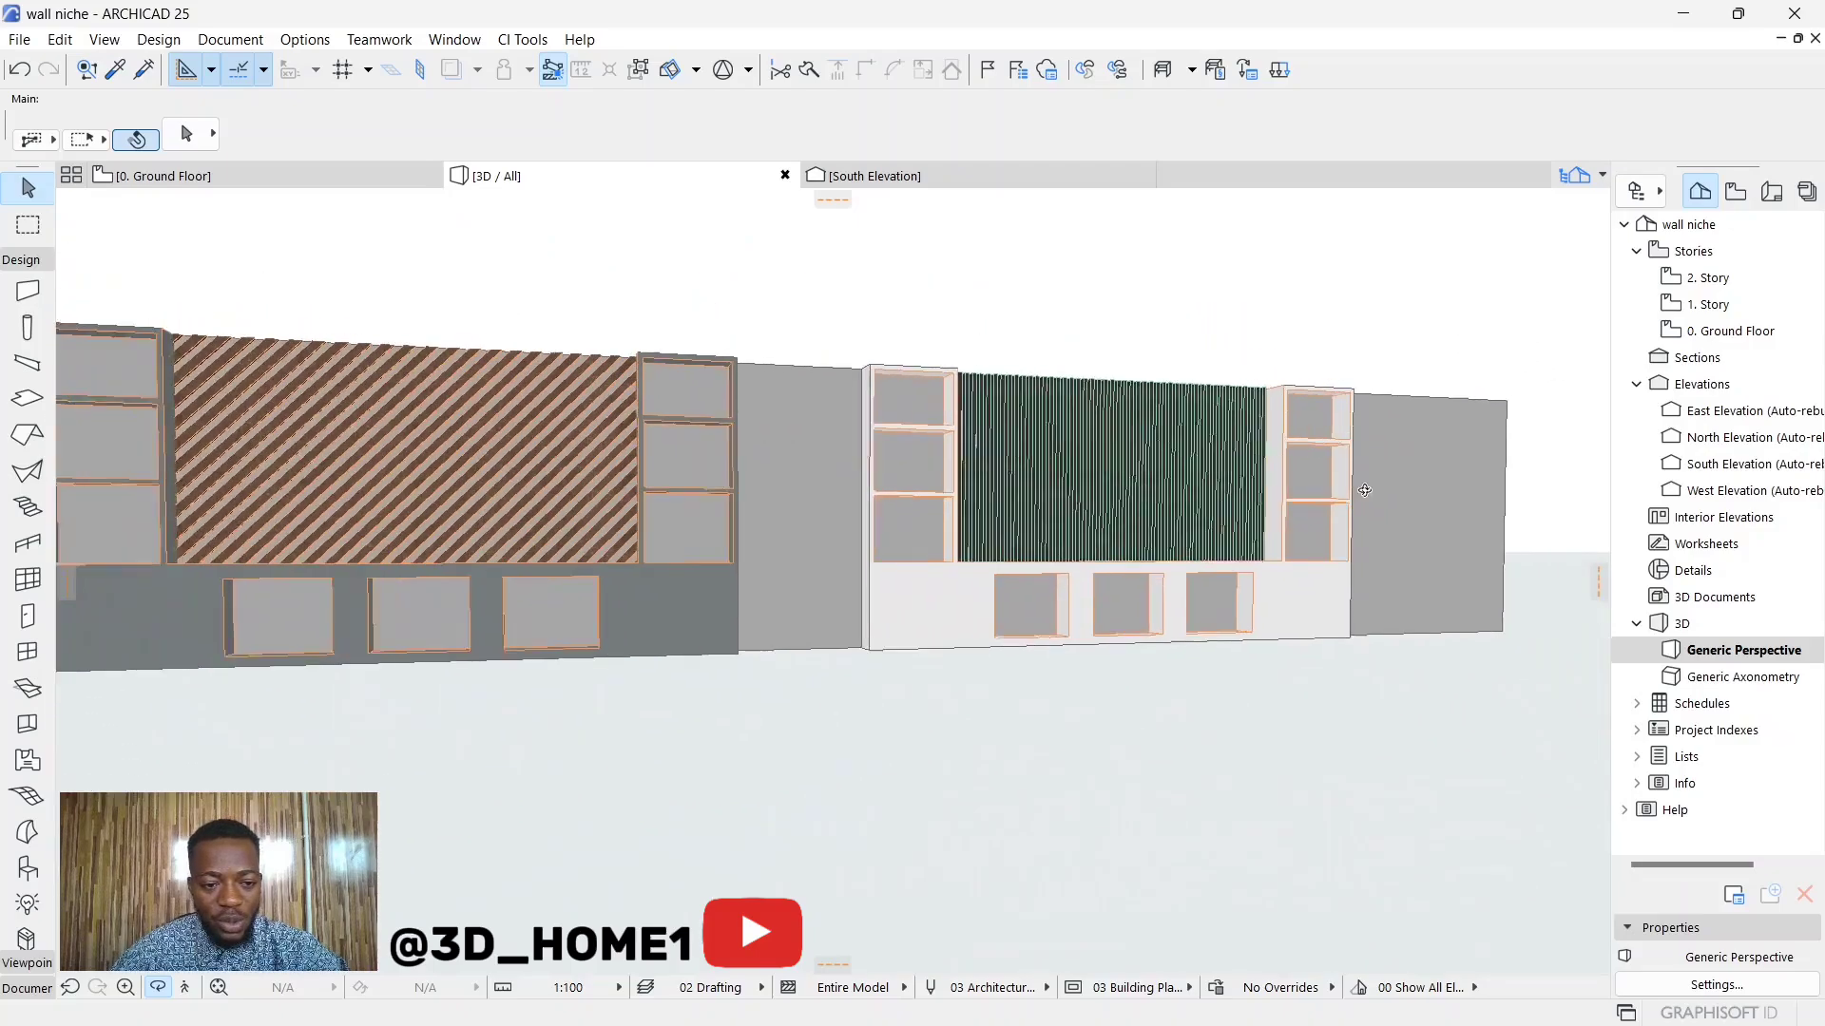
{"action": "scroll", "coordinate": [340, 476], "scroll_direction": "up", "scroll_amount": 2}
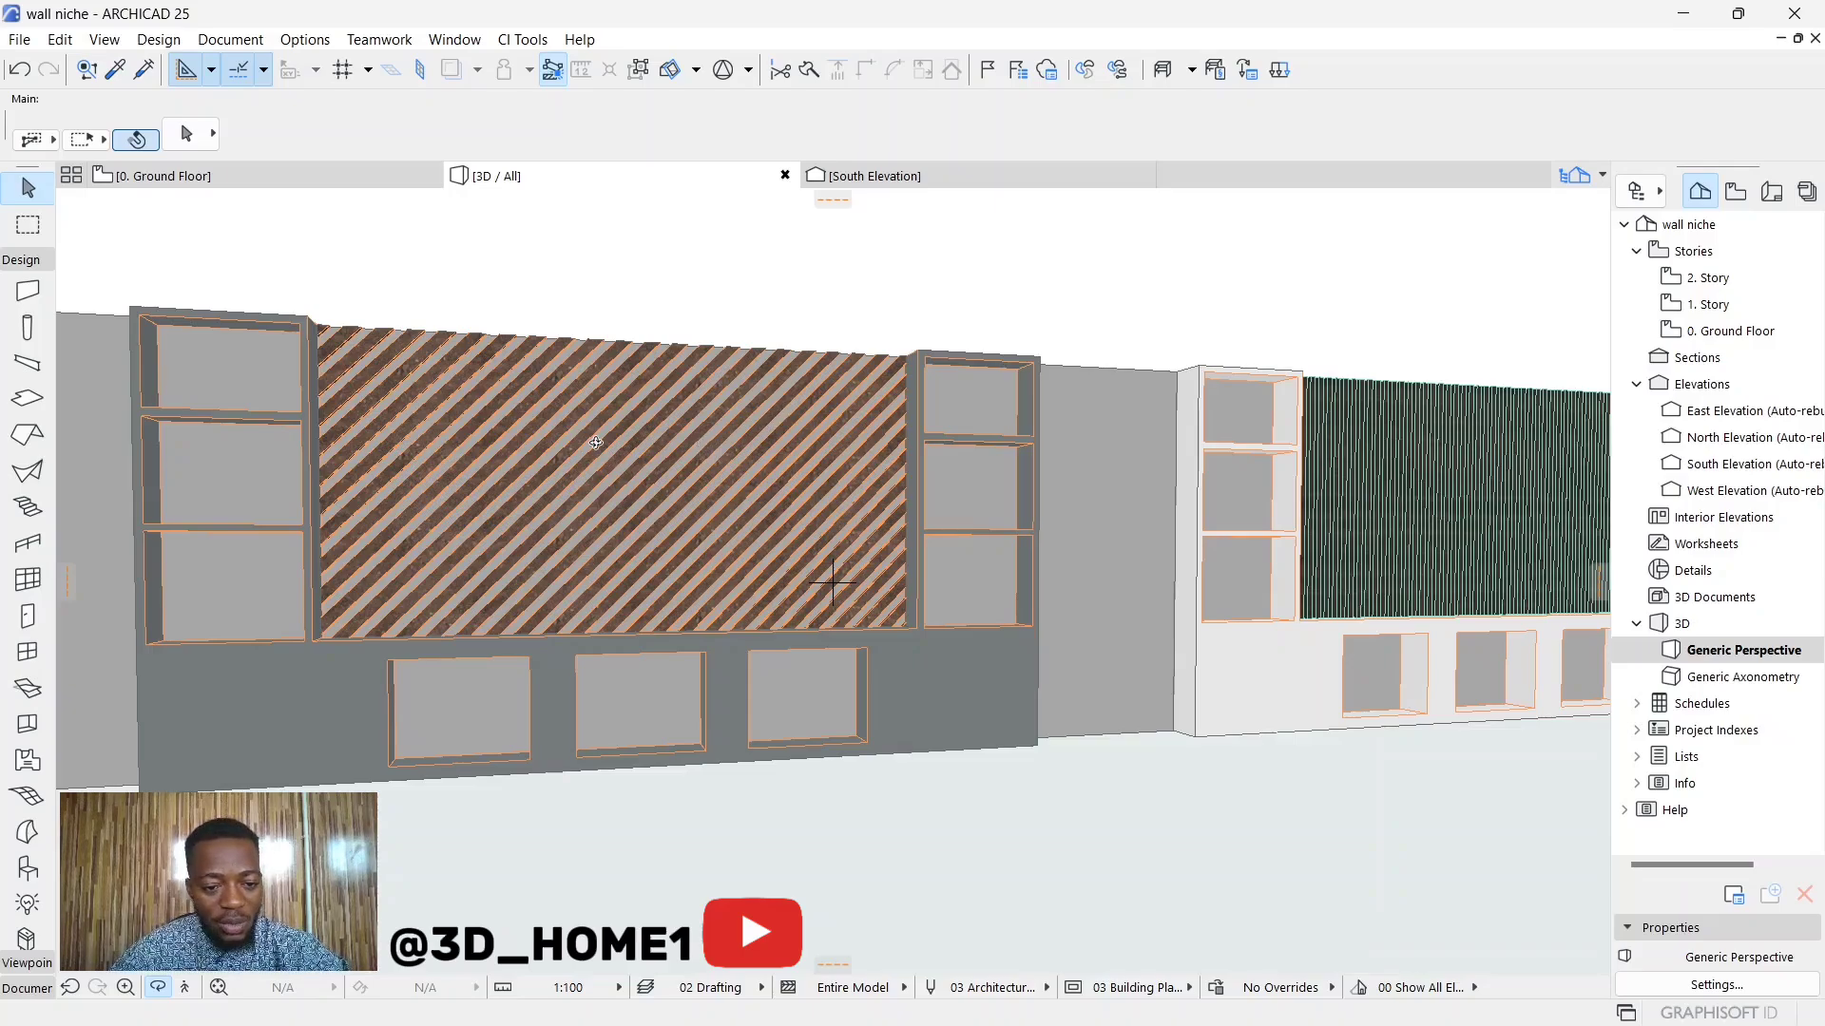
{"action": "scroll", "coordinate": [593, 444], "scroll_direction": "down", "scroll_amount": 3}
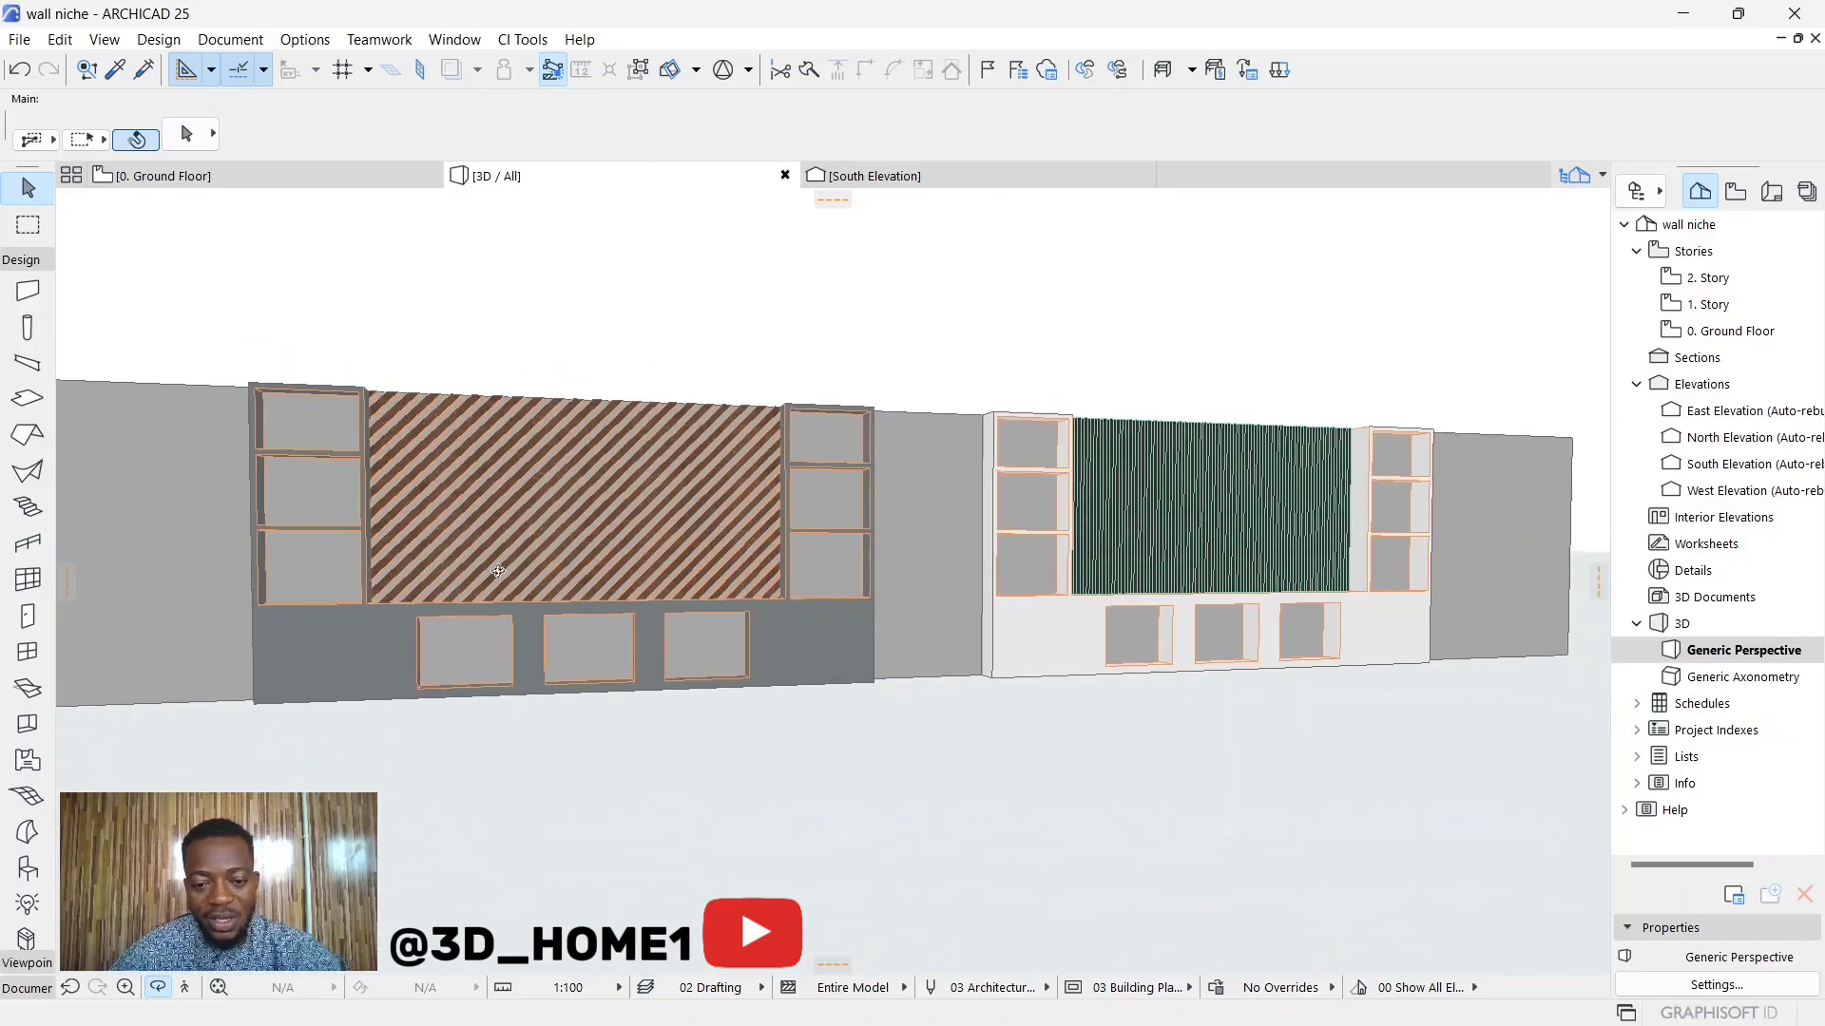
{"action": "scroll", "coordinate": [1475, 524], "scroll_direction": "up", "scroll_amount": 3}
{"action": "scroll", "coordinate": [1474, 524], "scroll_direction": "down", "scroll_amount": 3}
{"action": "scroll", "coordinate": [1095, 575], "scroll_direction": "up", "scroll_amount": 5}
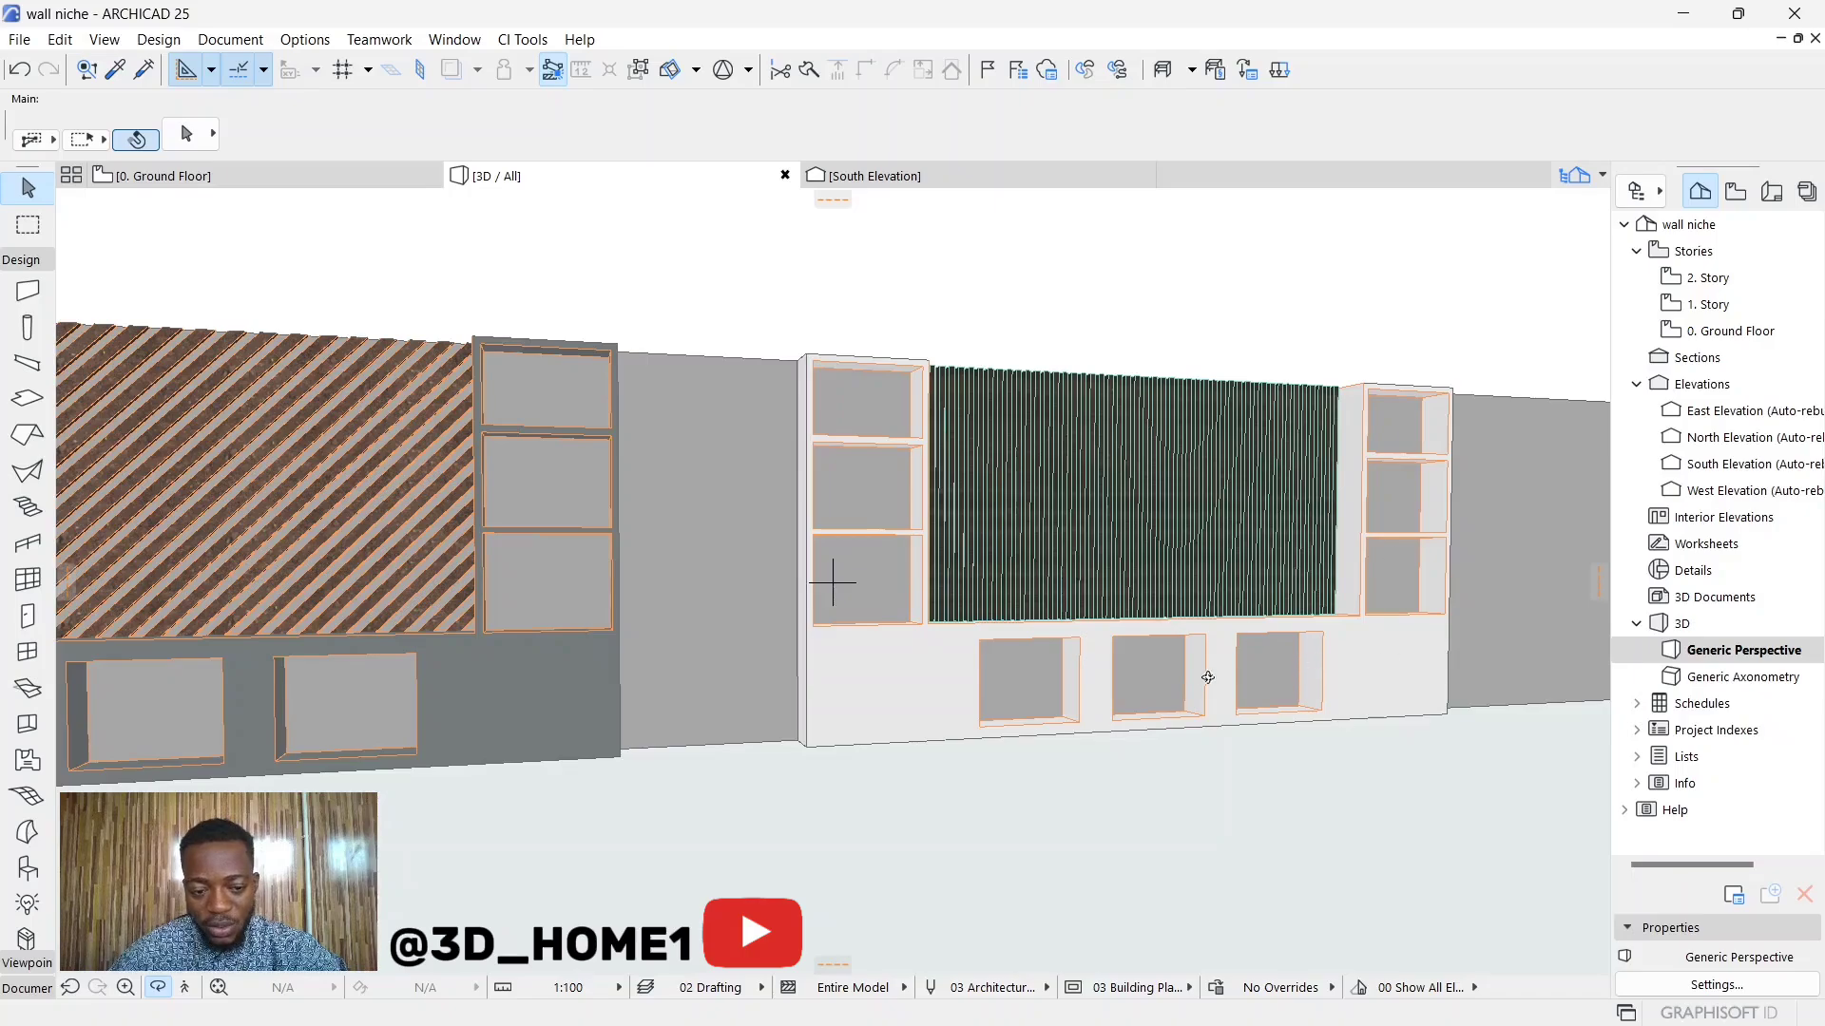
{"action": "scroll", "coordinate": [1245, 447], "scroll_direction": "up", "scroll_amount": 8}
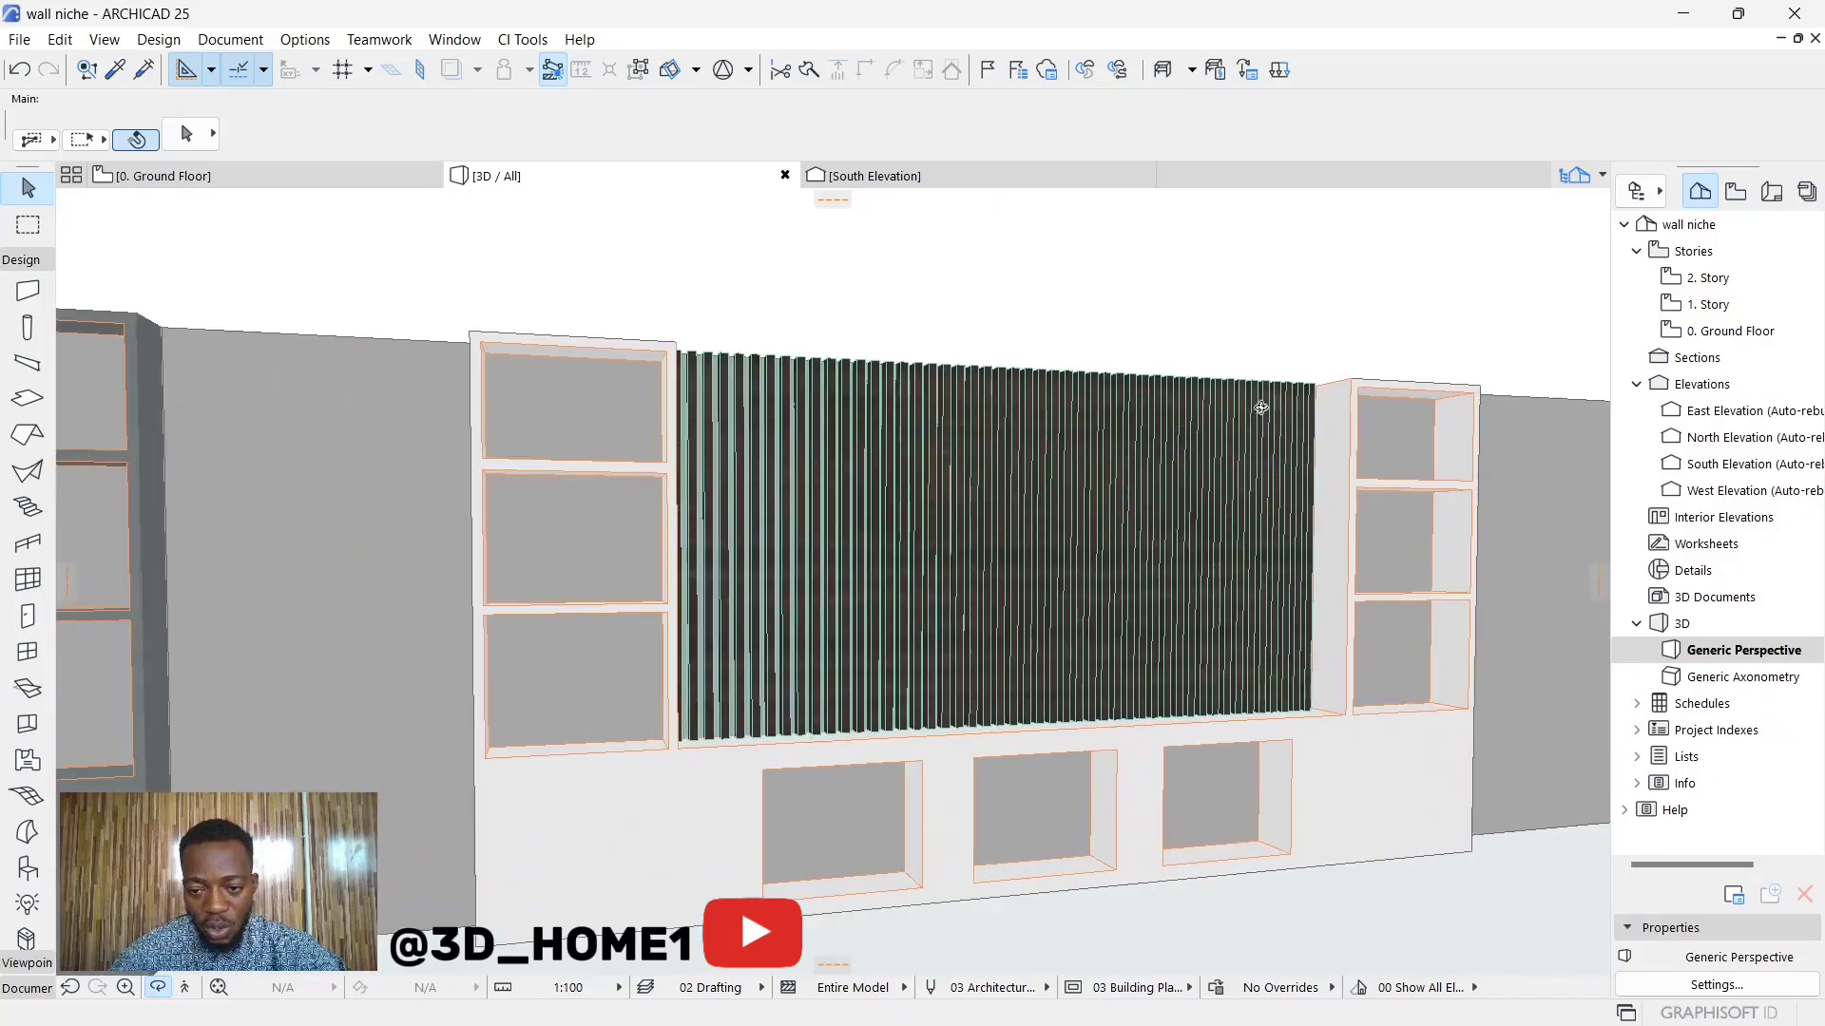
{"action": "left_click_drag", "start_coordinate": [1248, 529], "coordinate": [1118, 567]}
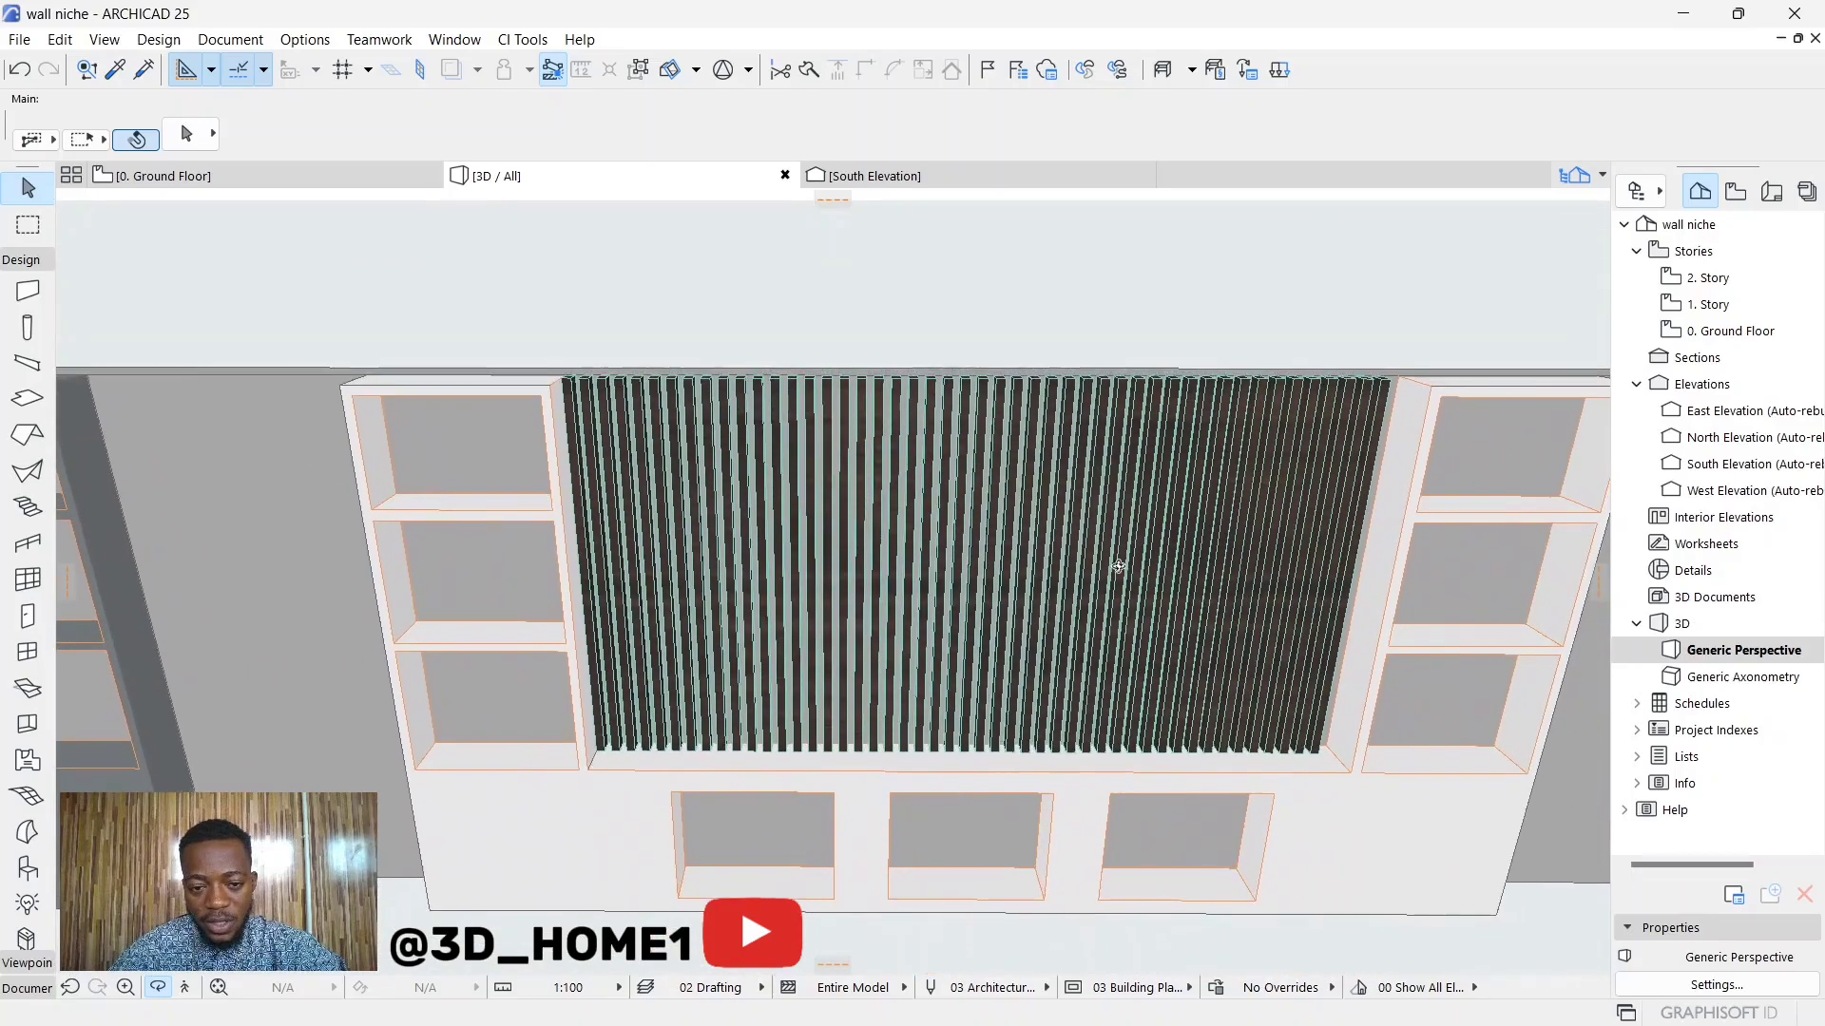
Step: Delete the separate rightmost end slat
{"action": "left_click", "coordinate": [1352, 402]}
{"action": "left_click", "coordinate": [1357, 398]}
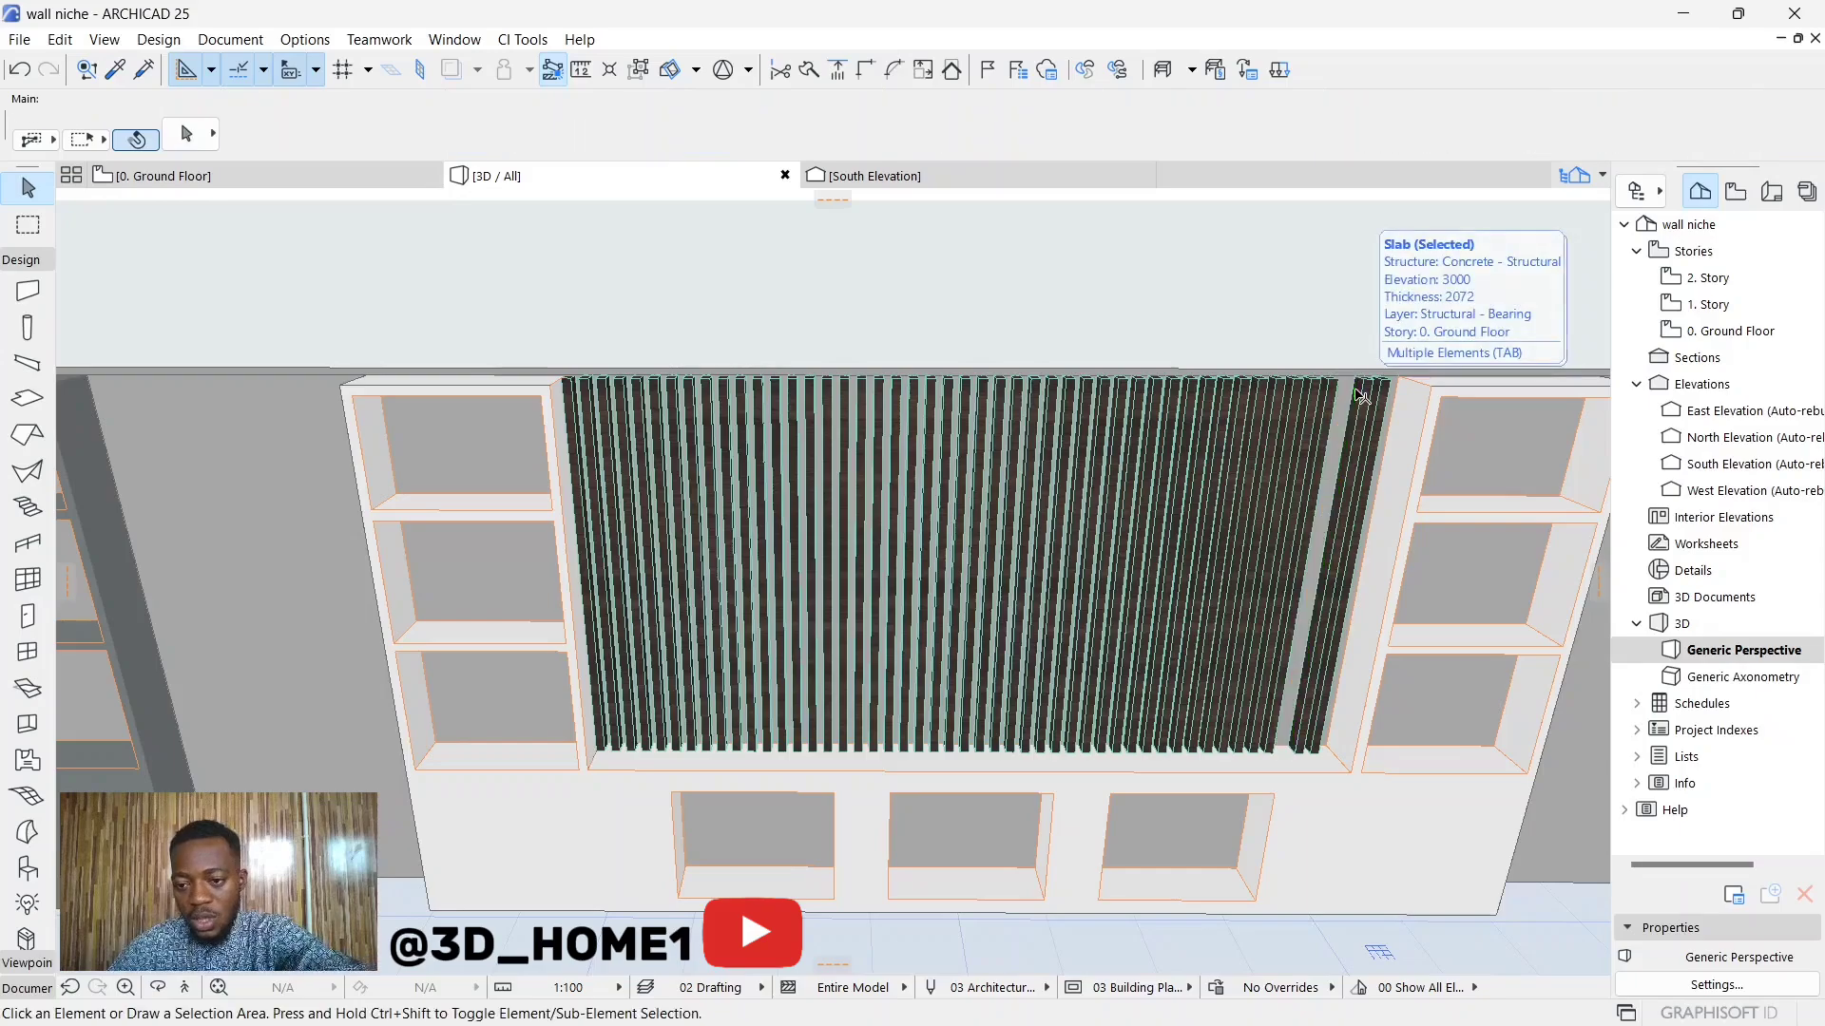
{"action": "left_click_drag", "start_coordinate": [1361, 397], "coordinate": [1328, 421]}
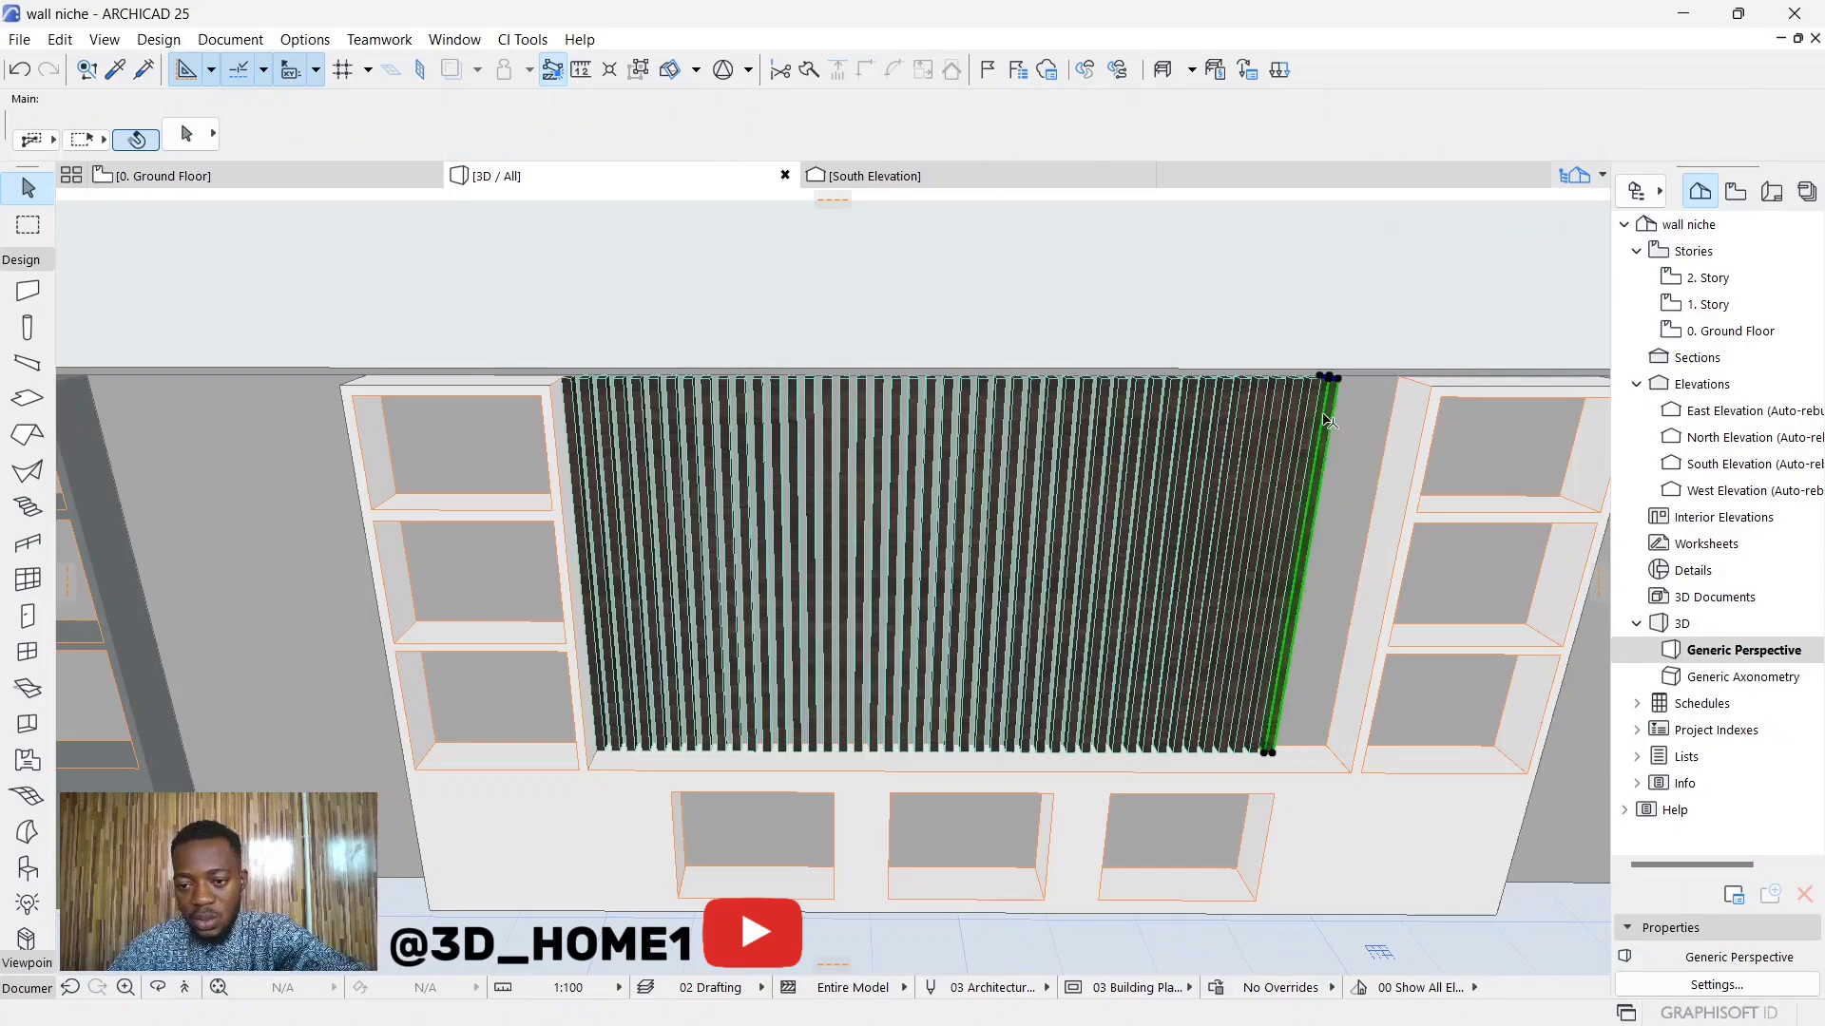
{"action": "key", "text": "Delete"}
Step: Delete the next twenty slats one by one, working leftward from the right side
{"action": "left_click", "coordinate": [1306, 427]}
{"action": "key", "text": "Delete"}
{"action": "left_click", "coordinate": [1293, 434]}
{"action": "key", "text": "Delete"}
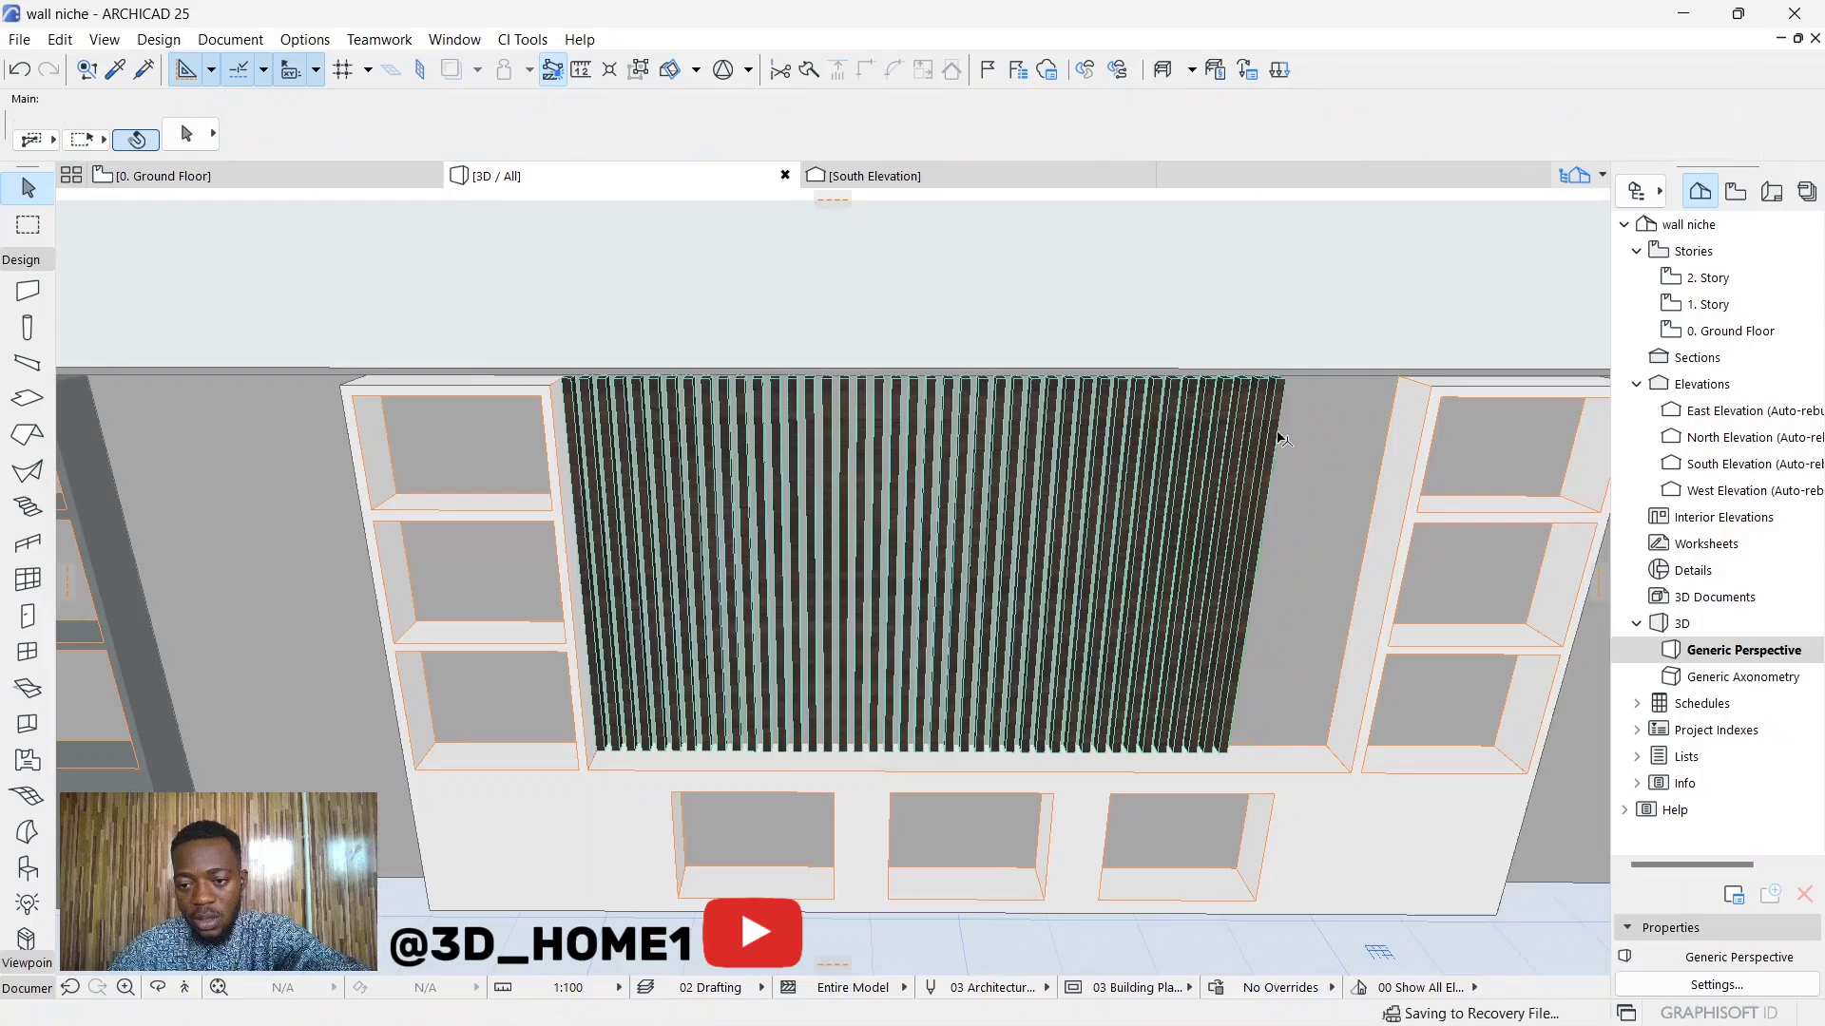
{"action": "left_click", "coordinate": [1278, 437]}
{"action": "key", "text": "Delete"}
{"action": "left_click", "coordinate": [1264, 449]}
{"action": "key", "text": "Delete"}
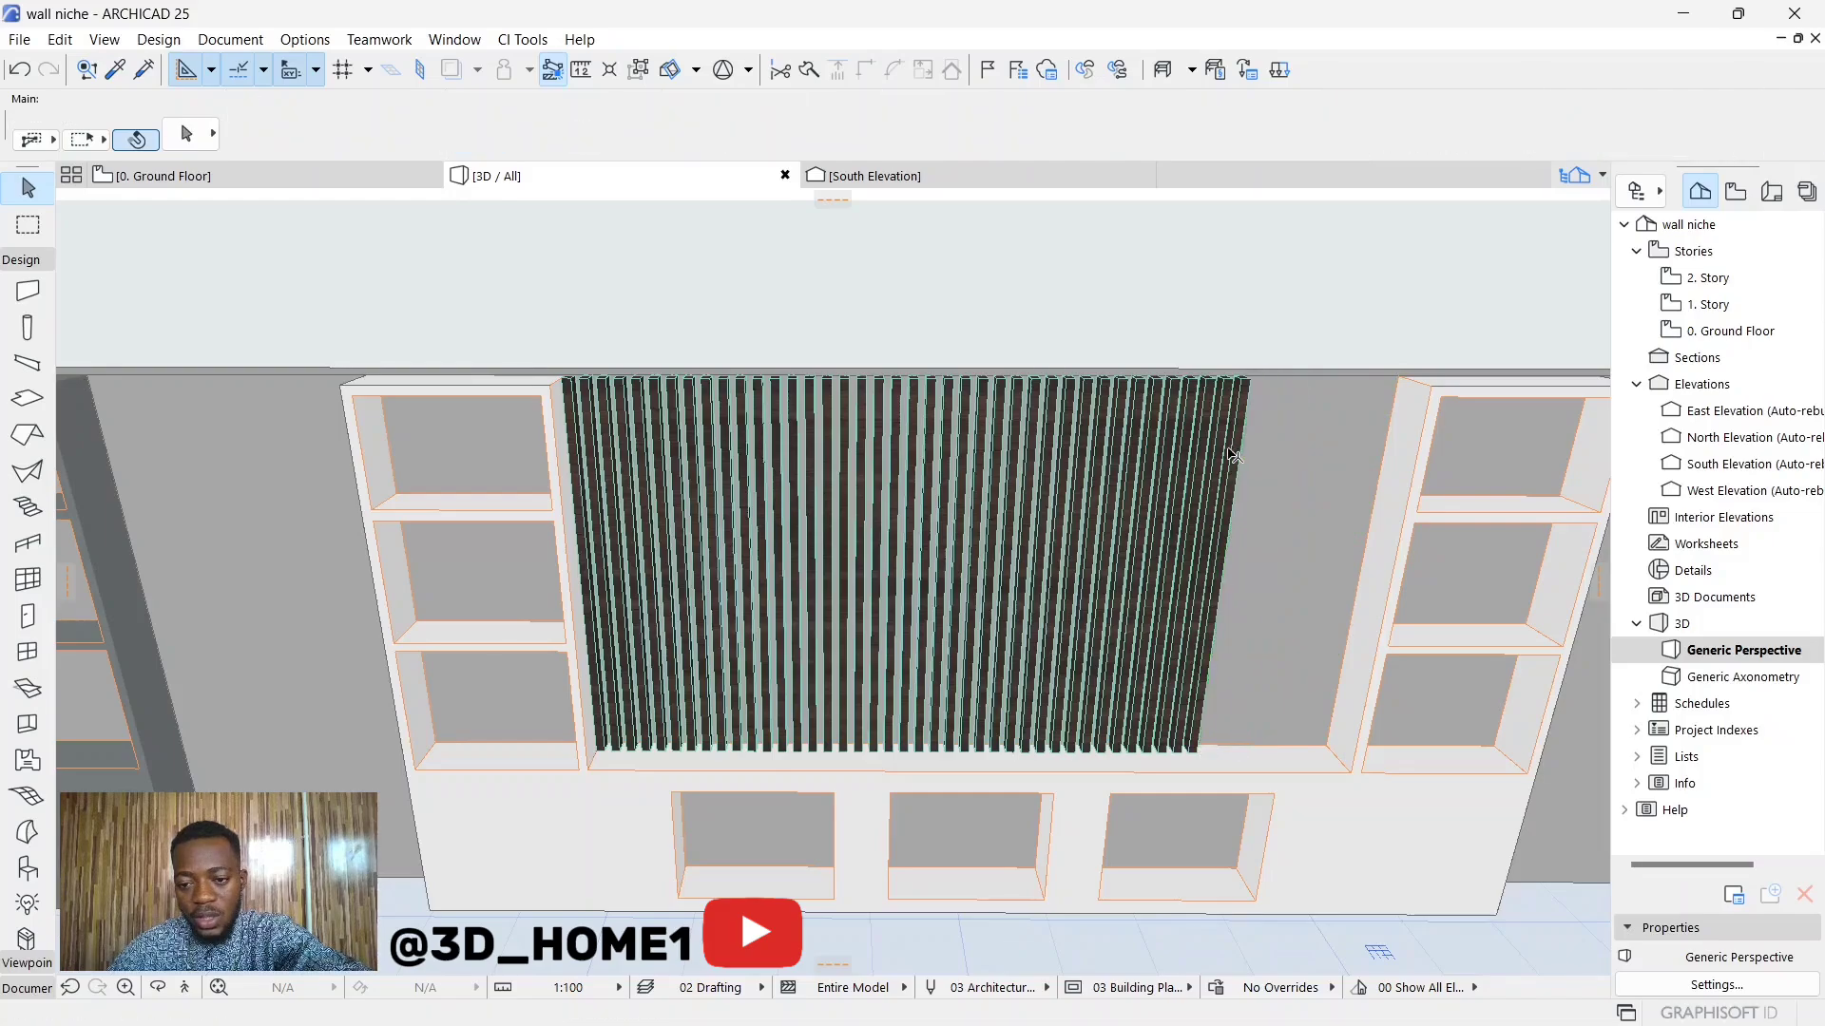
{"action": "left_click", "coordinate": [1232, 456]}
{"action": "key", "text": "Delete"}
{"action": "left_click", "coordinate": [1217, 464]}
{"action": "key", "text": "Delete"}
{"action": "left_click", "coordinate": [1182, 475]}
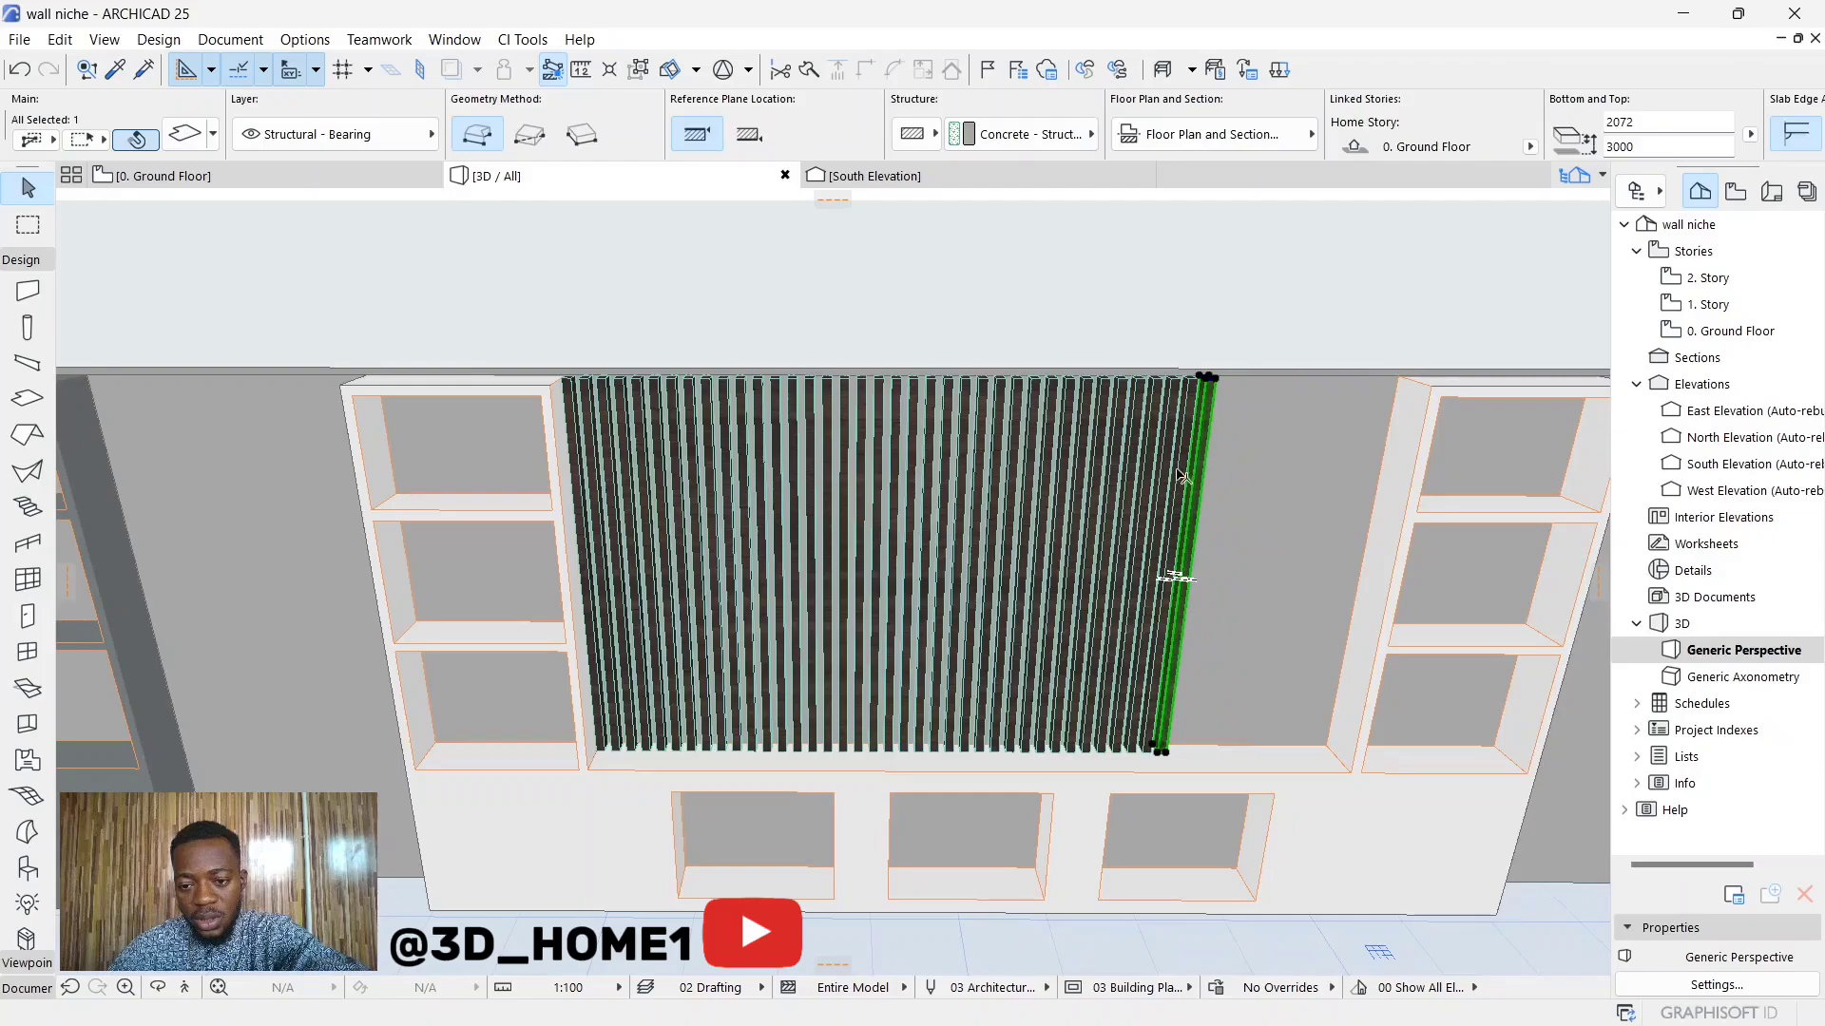
{"action": "key", "text": "Delete"}
{"action": "left_click", "coordinate": [1171, 480]}
{"action": "key", "text": "Delete"}
{"action": "left_click", "coordinate": [1158, 483]}
{"action": "key", "text": "Delete"}
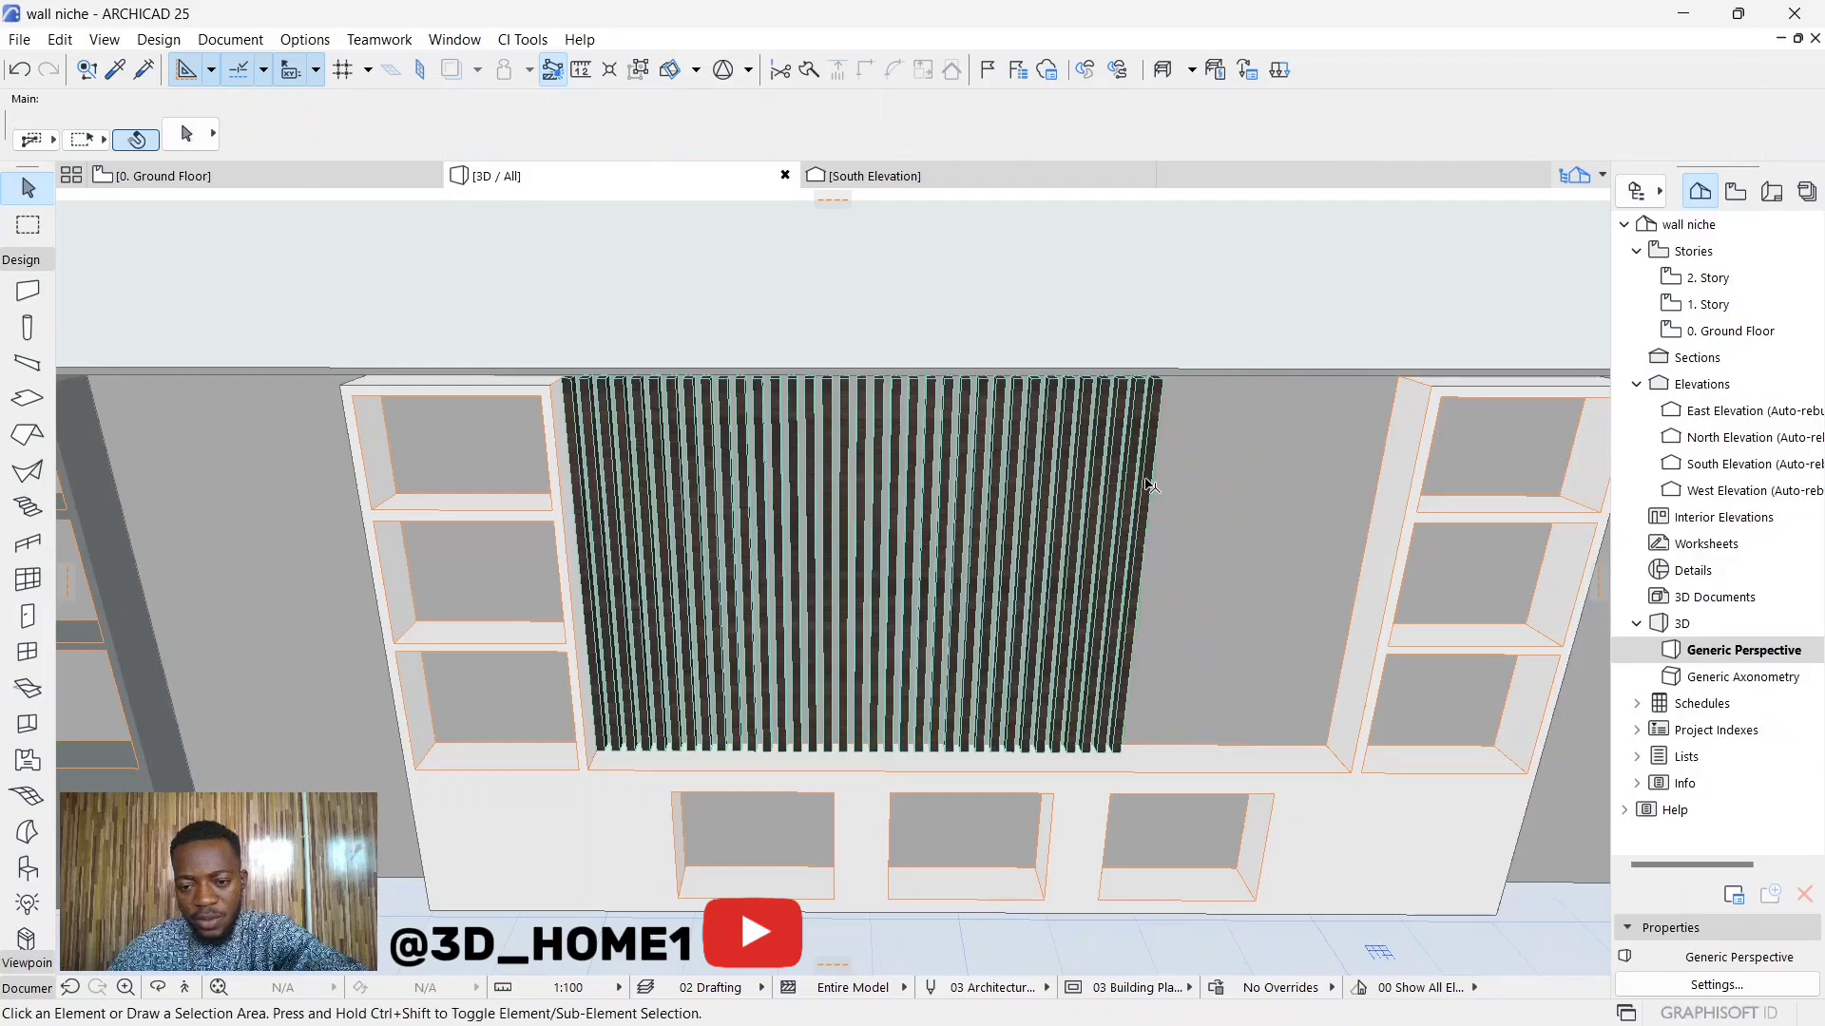
{"action": "left_click", "coordinate": [1147, 485]}
{"action": "key", "text": "Delete"}
{"action": "left_click", "coordinate": [1130, 483]}
{"action": "key", "text": "Delete"}
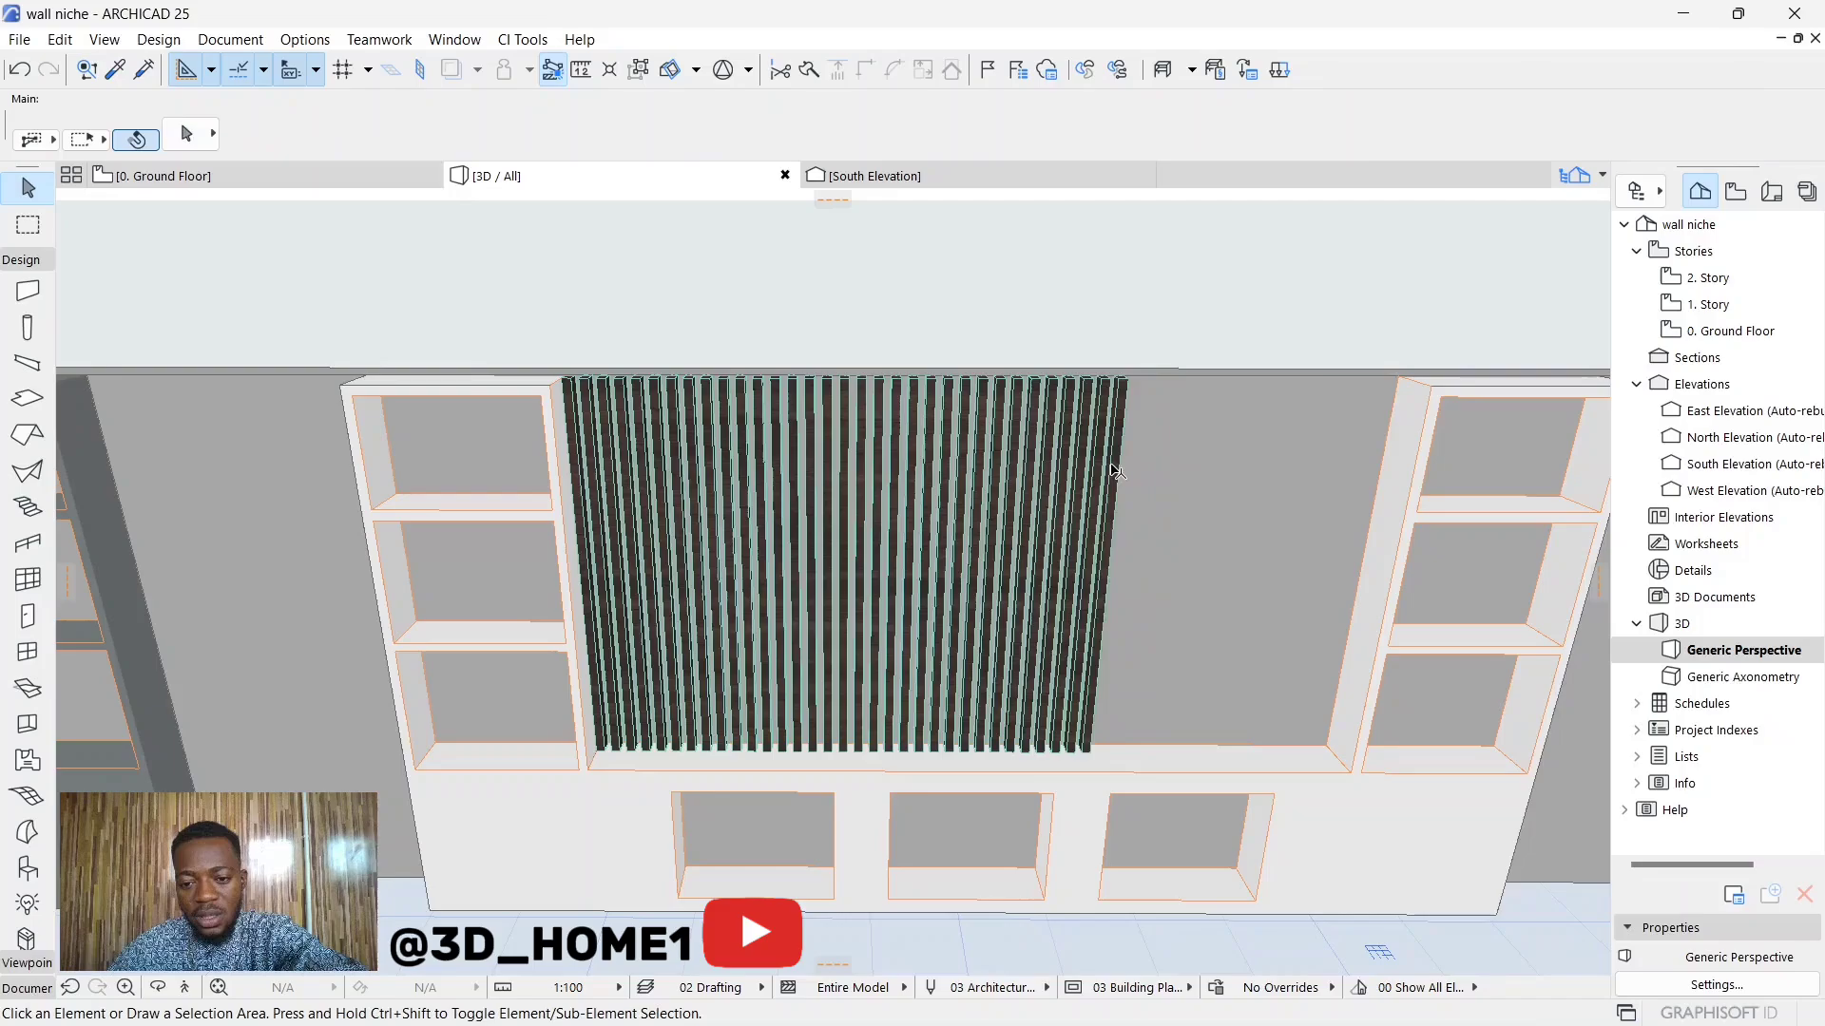
{"action": "left_click", "coordinate": [1116, 470]}
{"action": "key", "text": "Delete"}
{"action": "left_click", "coordinate": [1100, 479]}
{"action": "key", "text": "Delete"}
{"action": "left_click", "coordinate": [1081, 484]}
{"action": "key", "text": "Delete"}
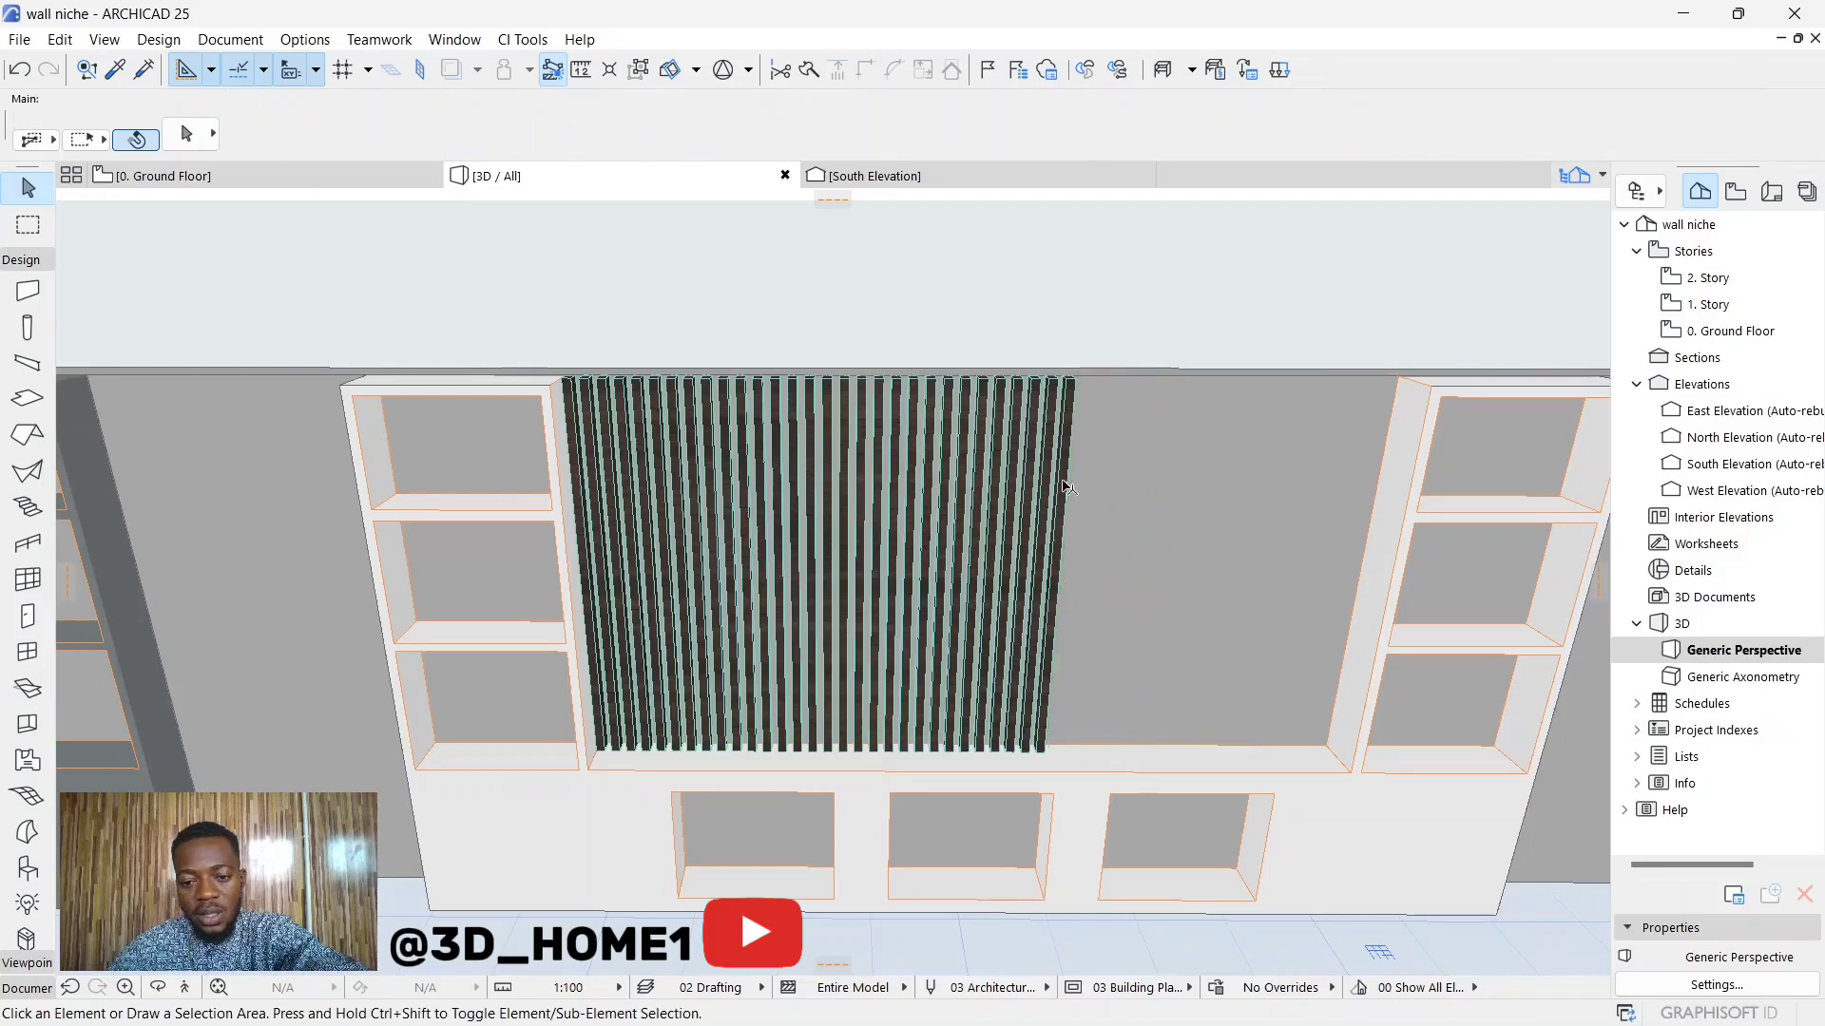
{"action": "left_click", "coordinate": [1065, 486]}
{"action": "key", "text": "Delete"}
{"action": "left_click", "coordinate": [1048, 487]}
{"action": "key", "text": "Delete"}
{"action": "left_click", "coordinate": [1026, 490]}
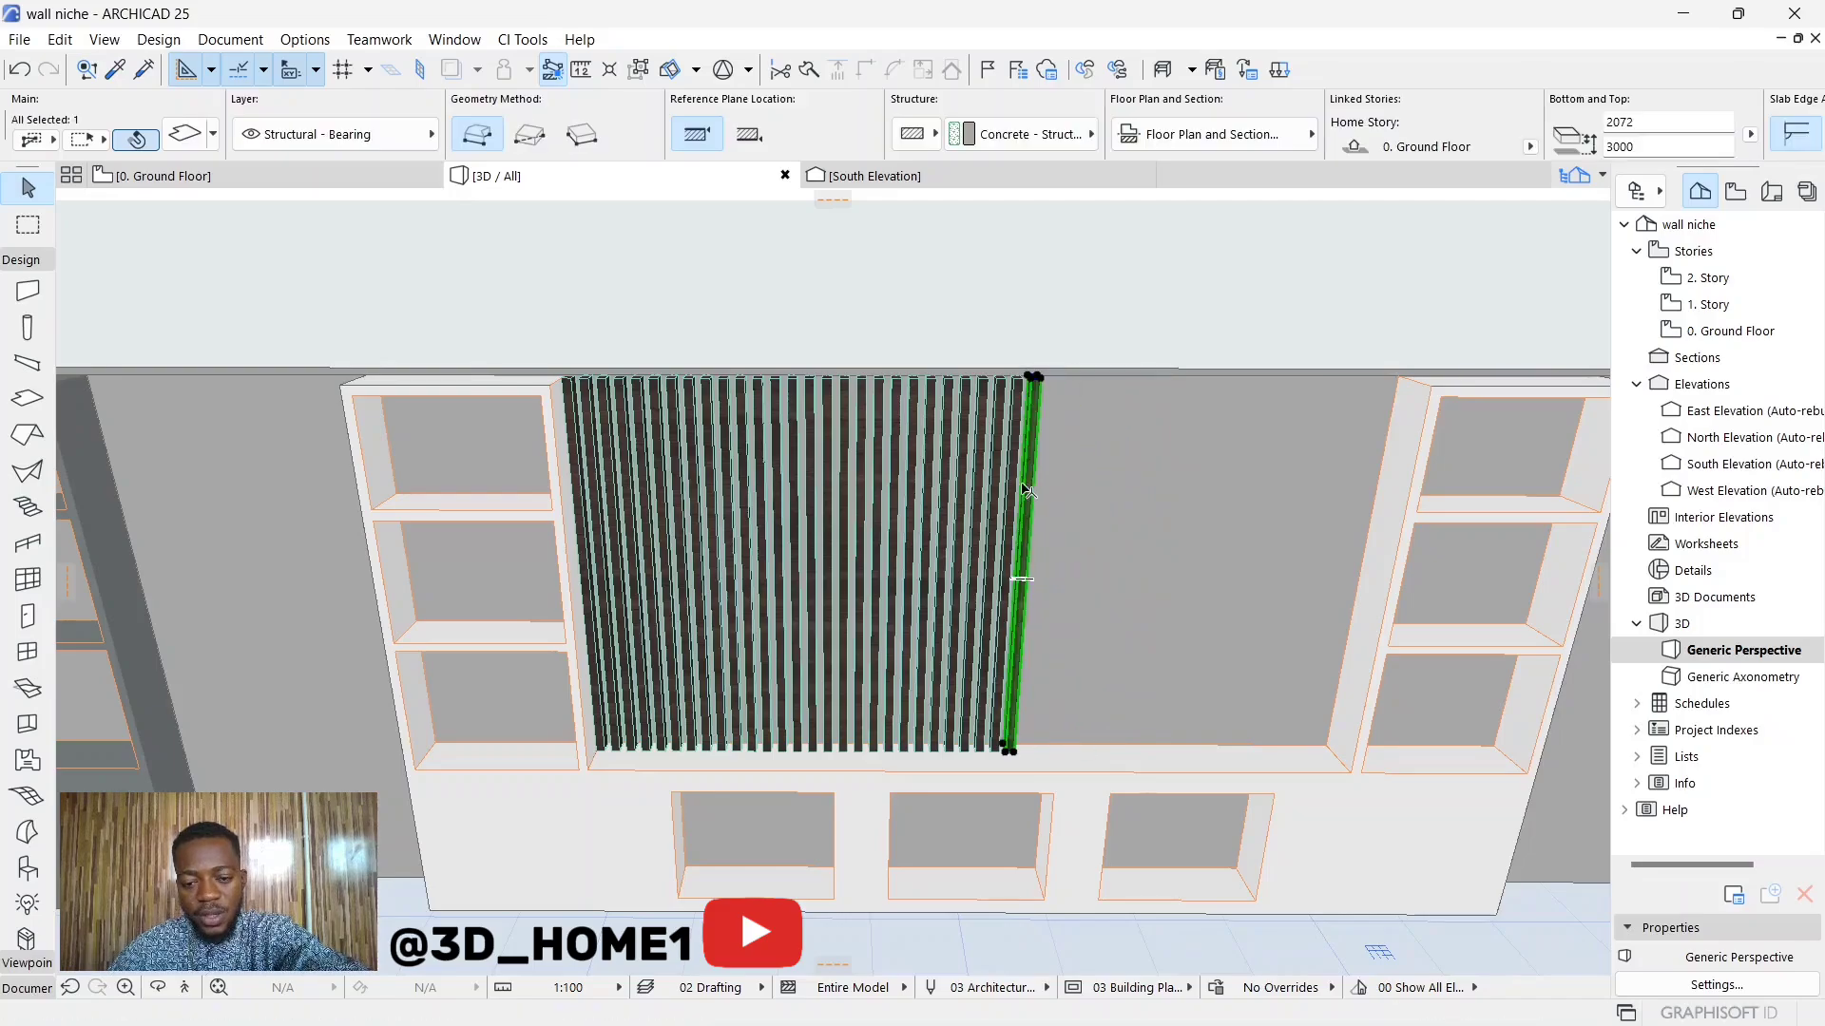
{"action": "key", "text": "Delete"}
{"action": "key", "text": "Delete"}
{"action": "left_click", "coordinate": [990, 489]}
{"action": "key", "text": "Delete"}
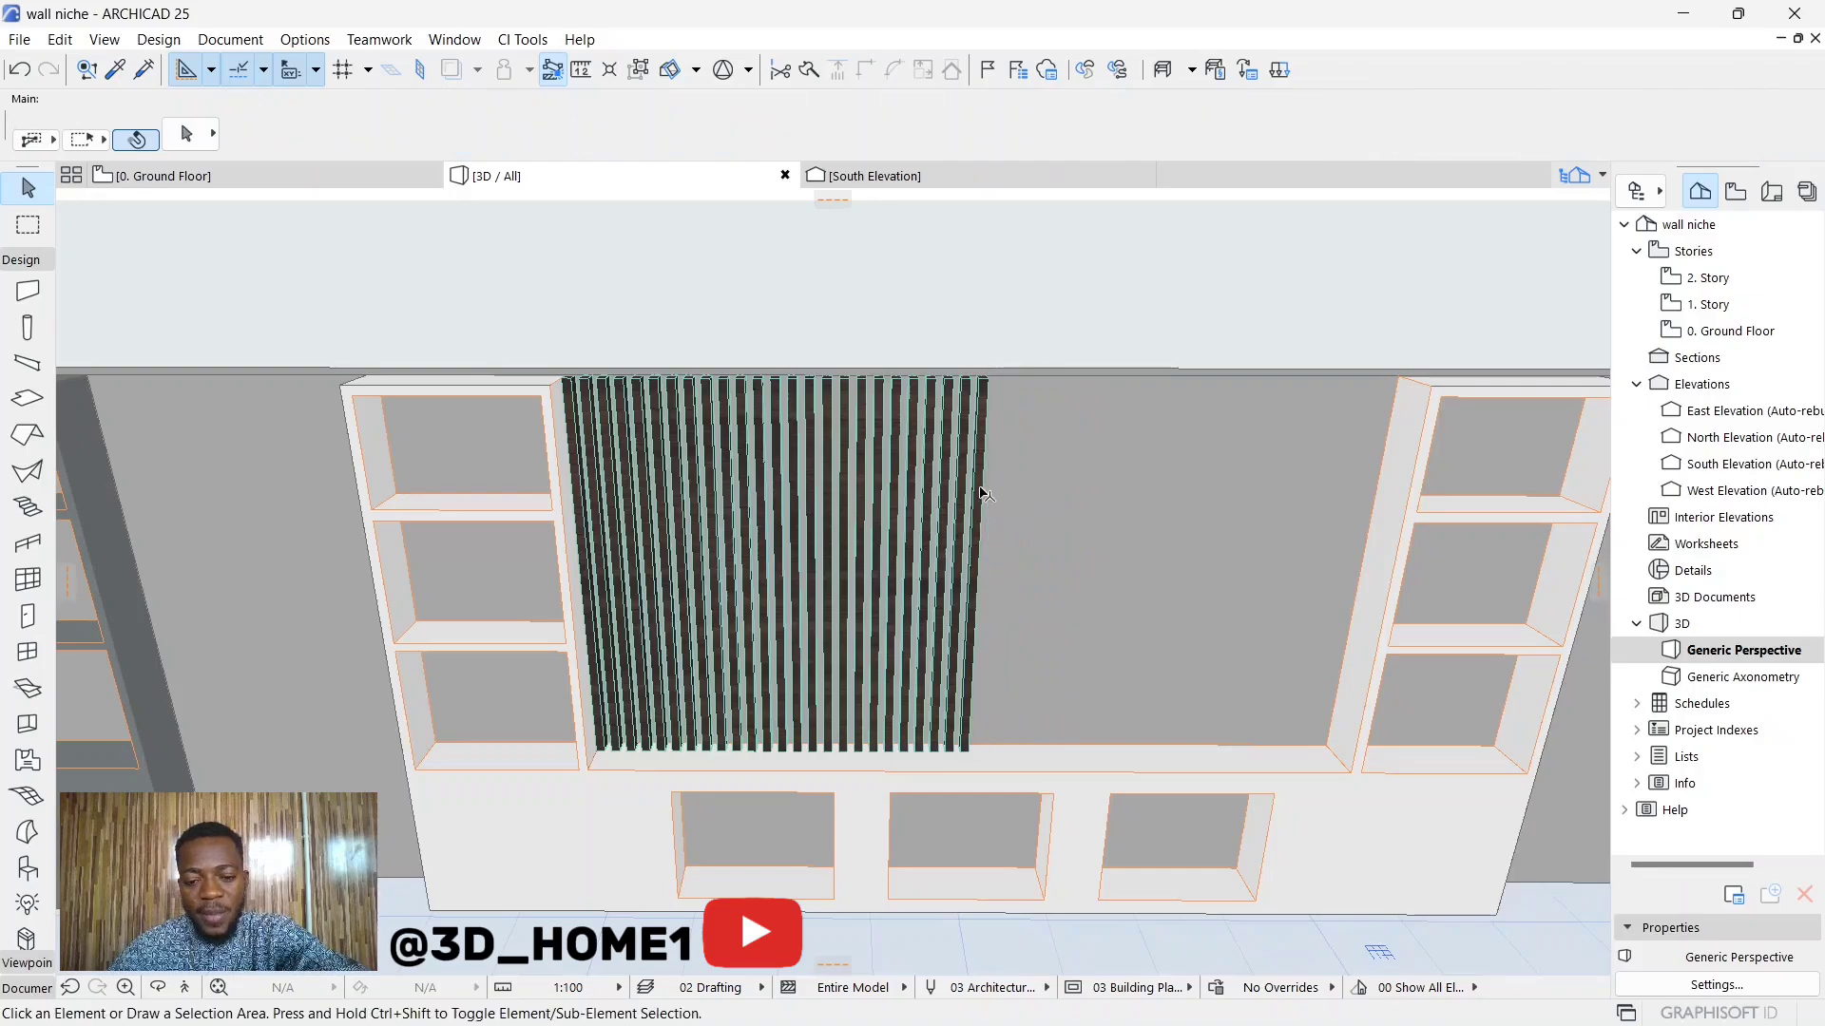
{"action": "left_click", "coordinate": [971, 488]}
{"action": "key", "text": "Delete"}
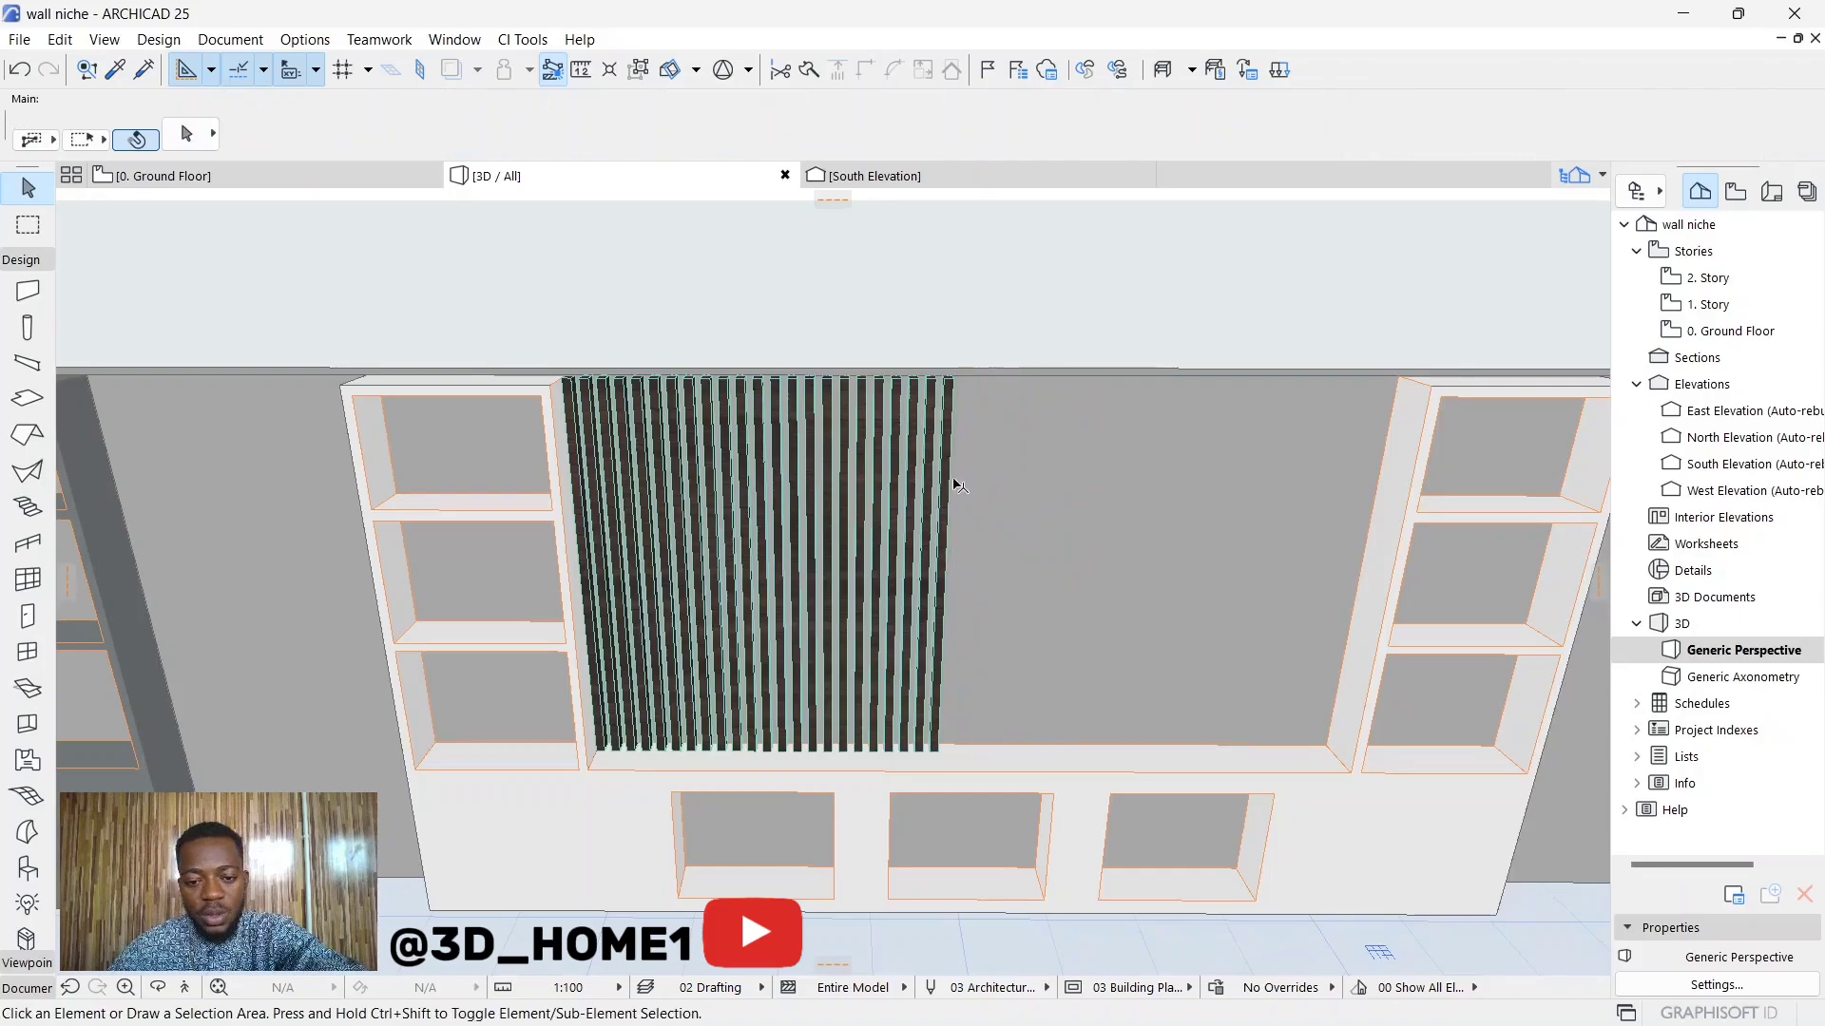
{"action": "left_click", "coordinate": [946, 490]}
Step: Delete the remaining slats on the left until the back panel is bare
{"action": "key", "text": "Delete"}
{"action": "left_click", "coordinate": [930, 500]}
{"action": "key", "text": "Delete"}
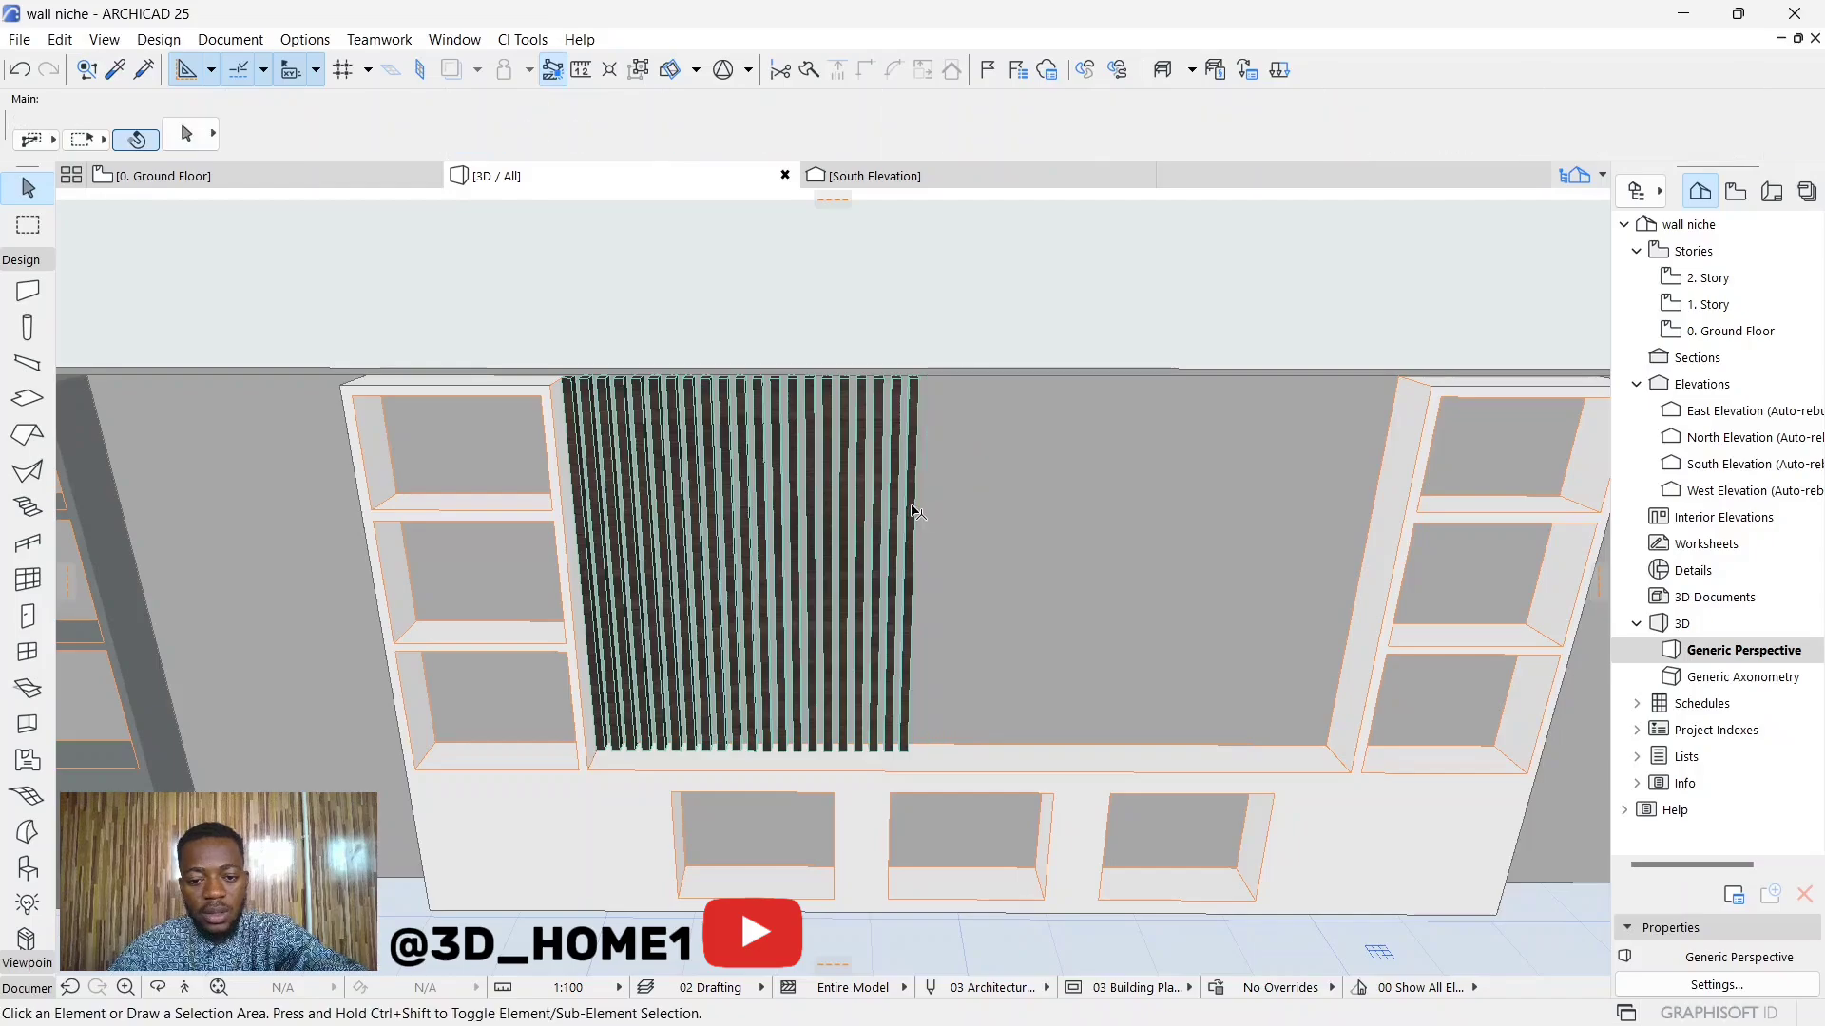
{"action": "left_click", "coordinate": [908, 518]}
{"action": "key", "text": "Delete"}
{"action": "left_click", "coordinate": [879, 525]}
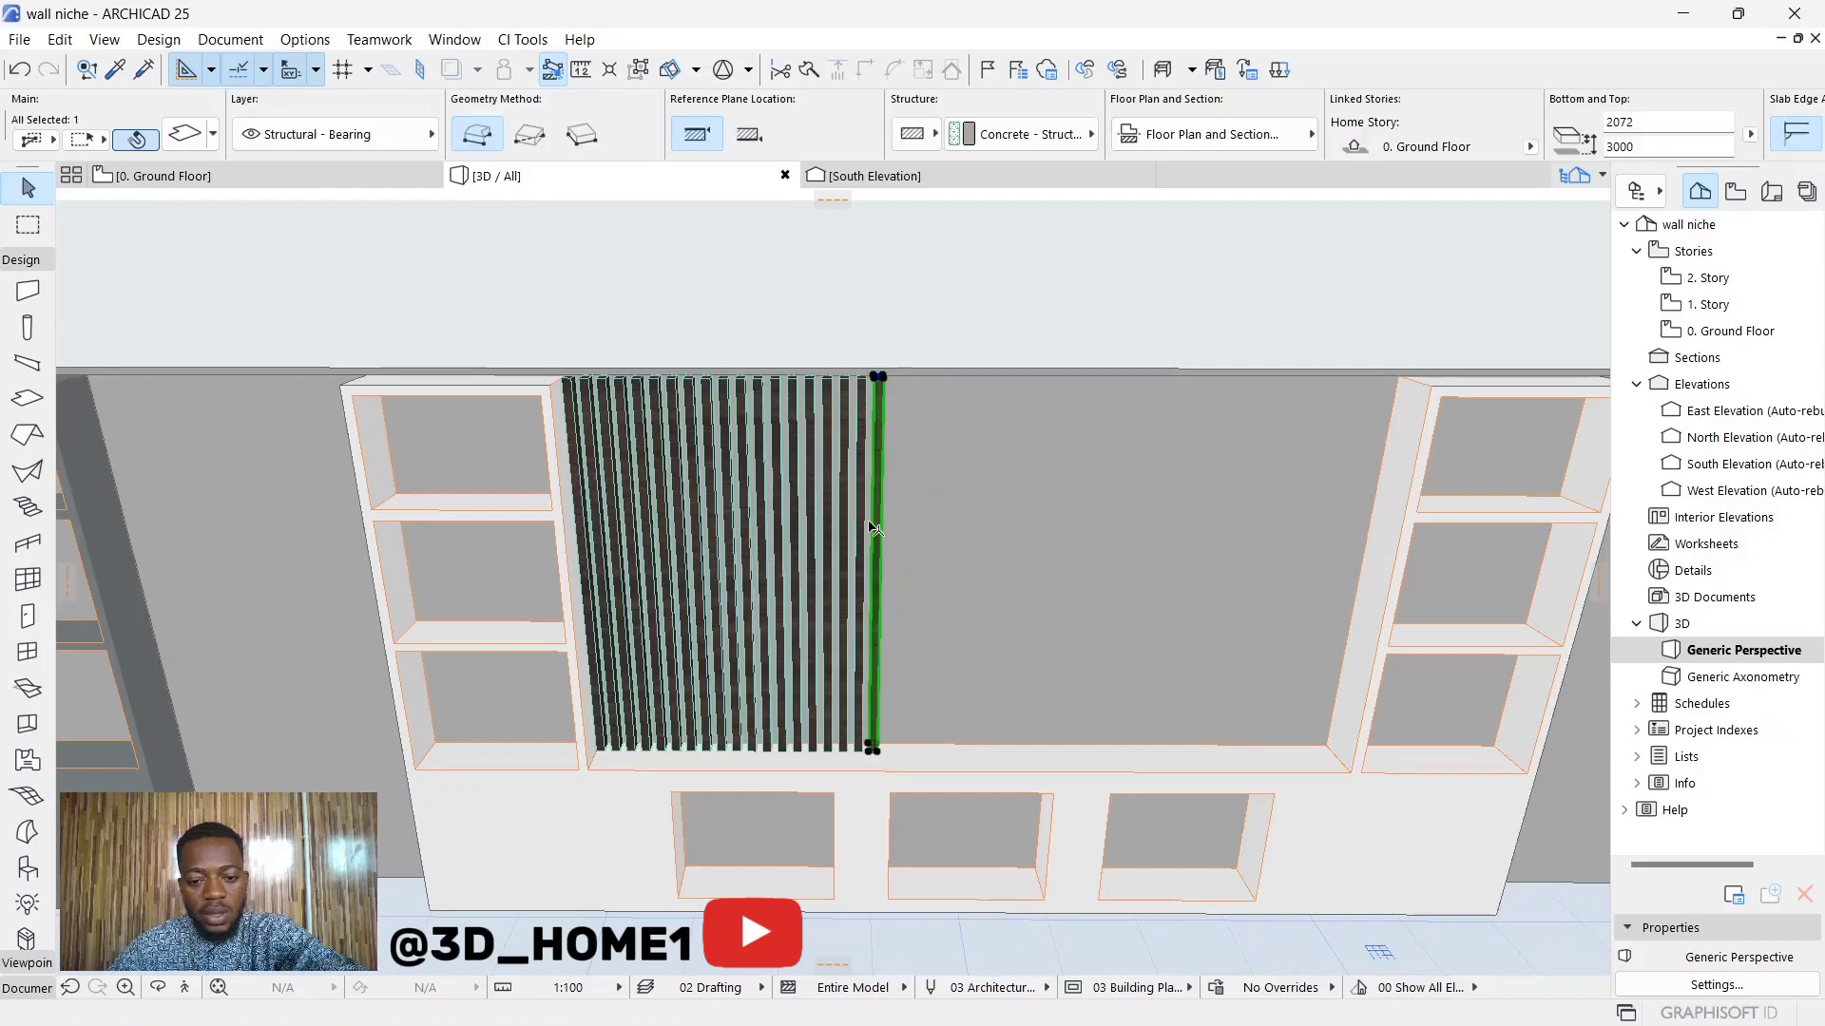
{"action": "key", "text": "Delete"}
{"action": "left_click", "coordinate": [860, 532]}
{"action": "key", "text": "Delete"}
{"action": "left_click", "coordinate": [844, 542]}
{"action": "key", "text": "Delete"}
{"action": "left_click", "coordinate": [829, 546]}
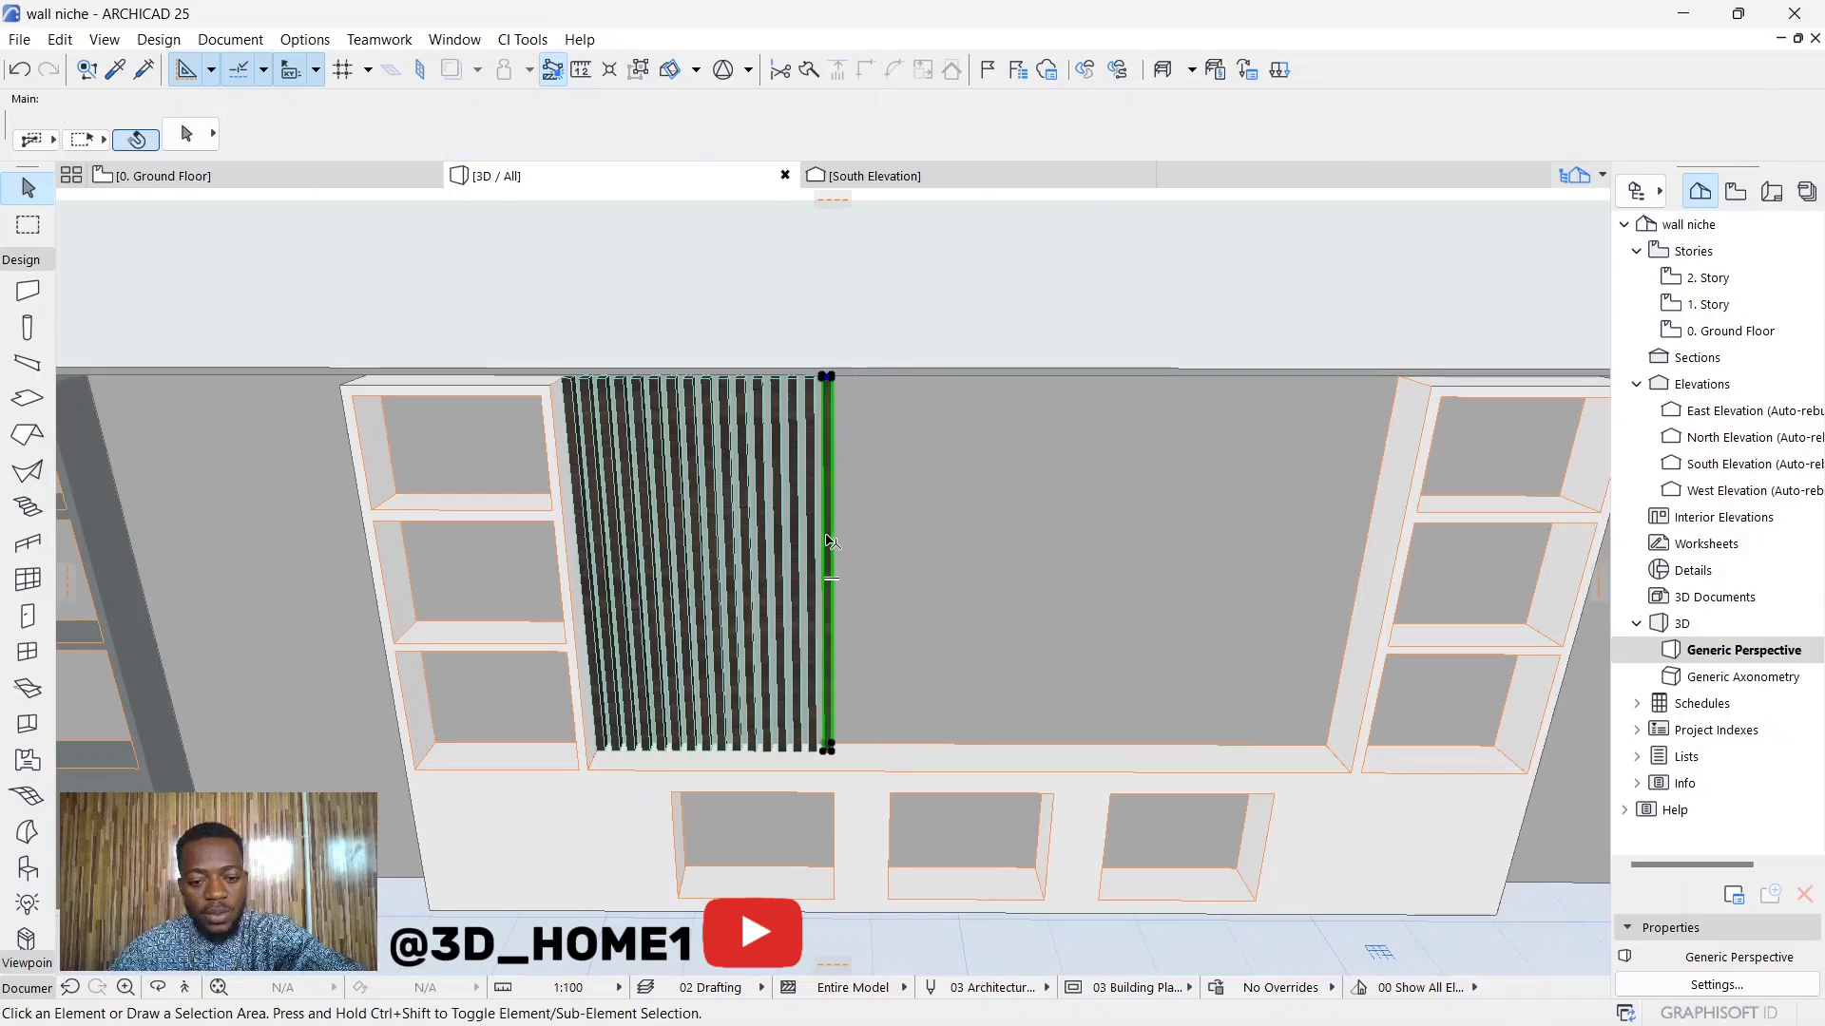
{"action": "key", "text": "Delete"}
{"action": "left_click", "coordinate": [808, 551]}
{"action": "key", "text": "Delete"}
{"action": "left_click", "coordinate": [789, 561]}
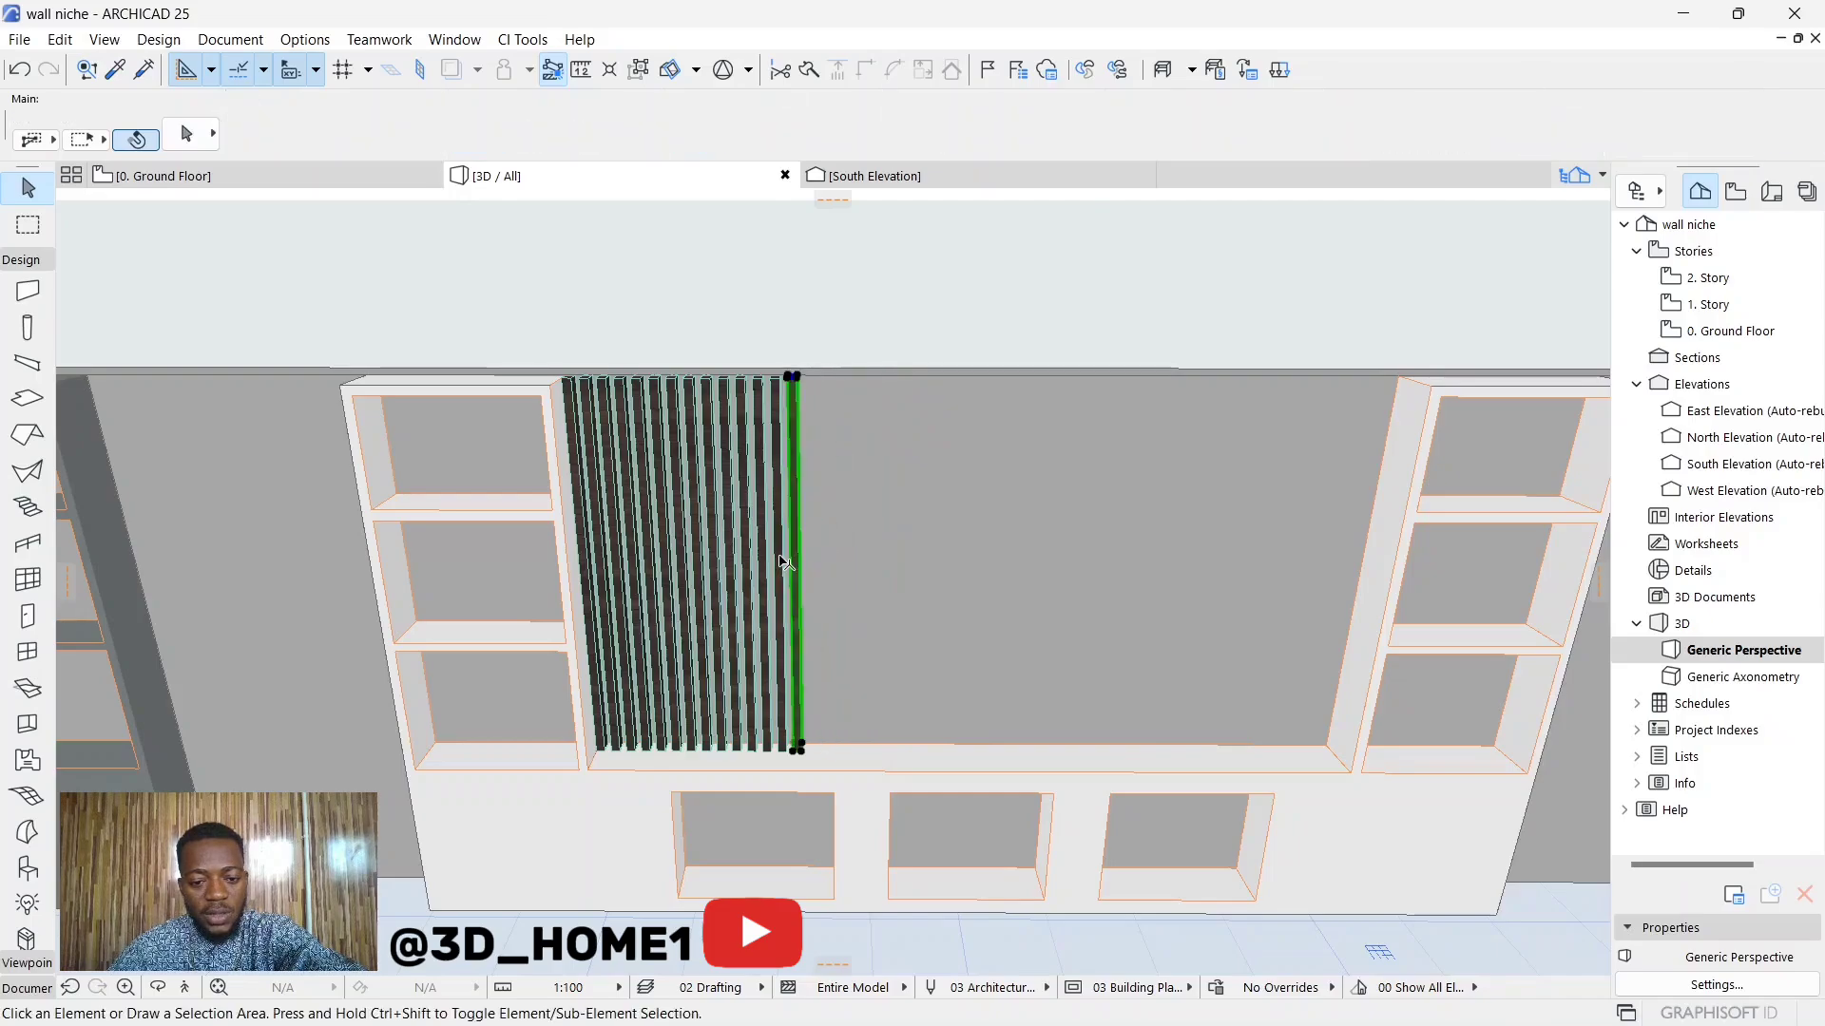
{"action": "key", "text": "Delete"}
{"action": "left_click", "coordinate": [774, 571]}
{"action": "key", "text": "Delete"}
{"action": "left_click", "coordinate": [760, 570]}
{"action": "key", "text": "Delete"}
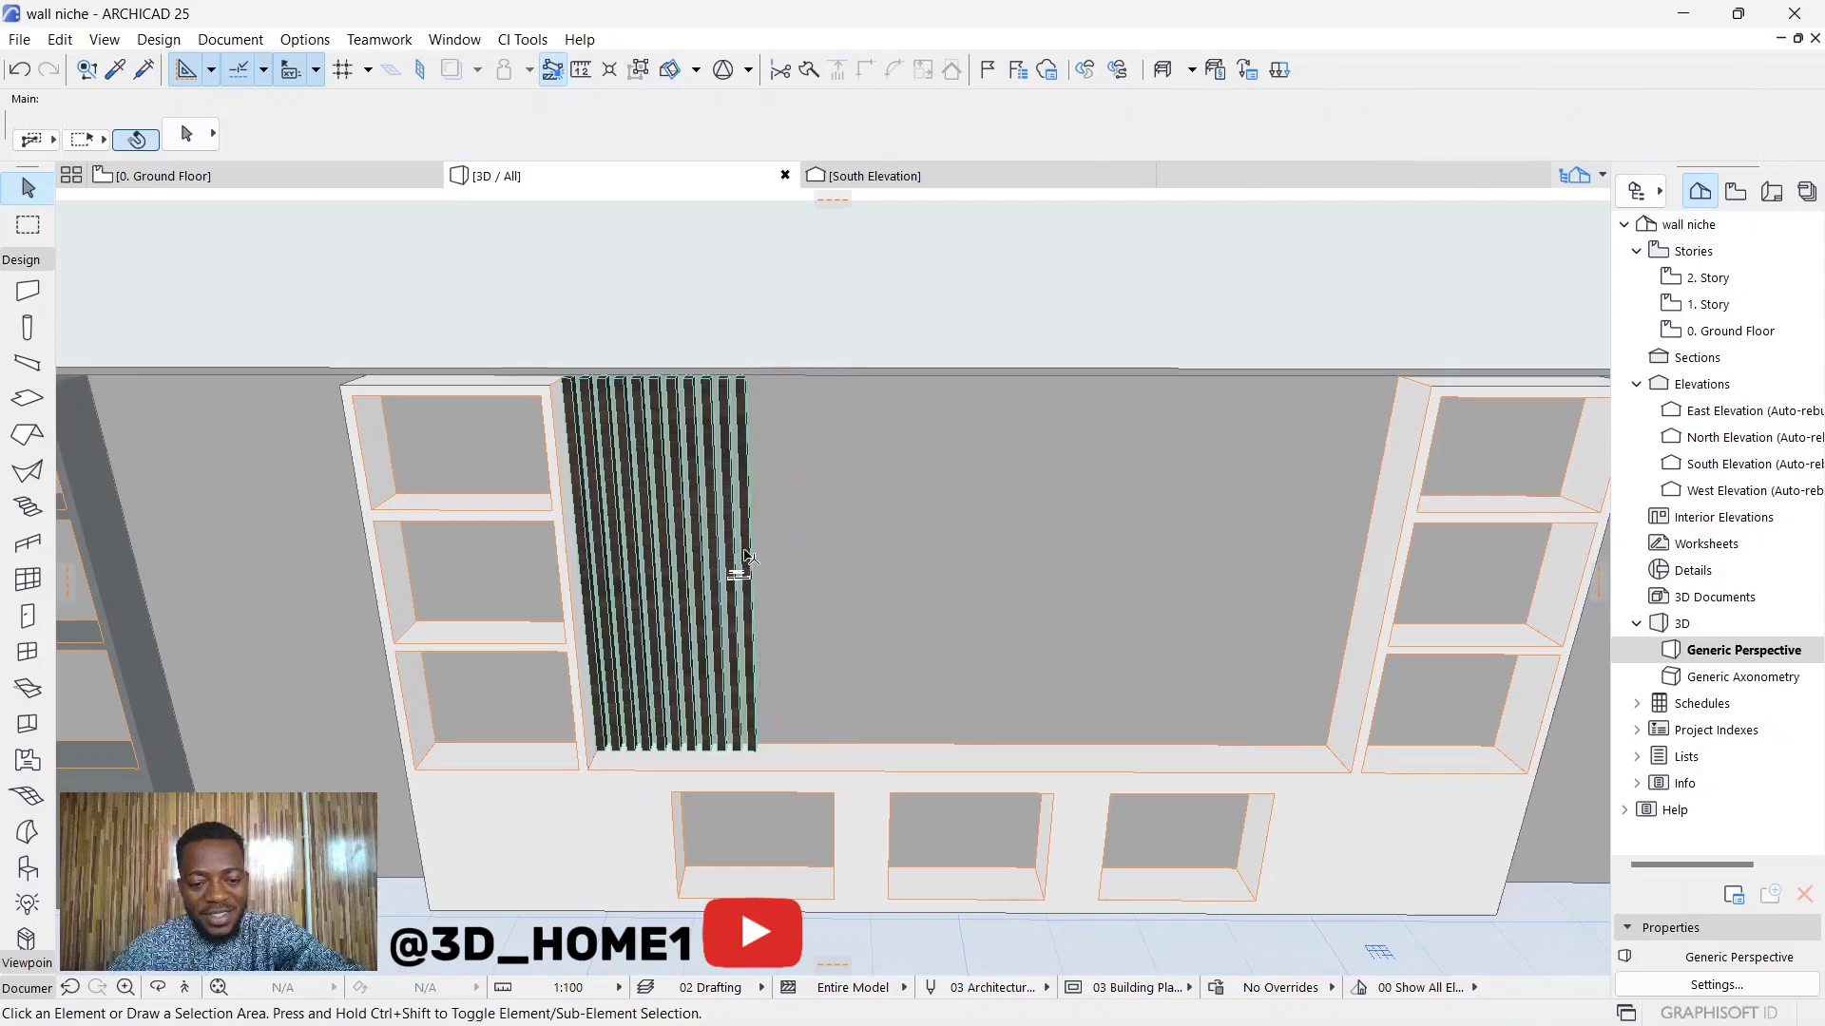
{"action": "left_click", "coordinate": [741, 569]}
{"action": "key", "text": "Delete"}
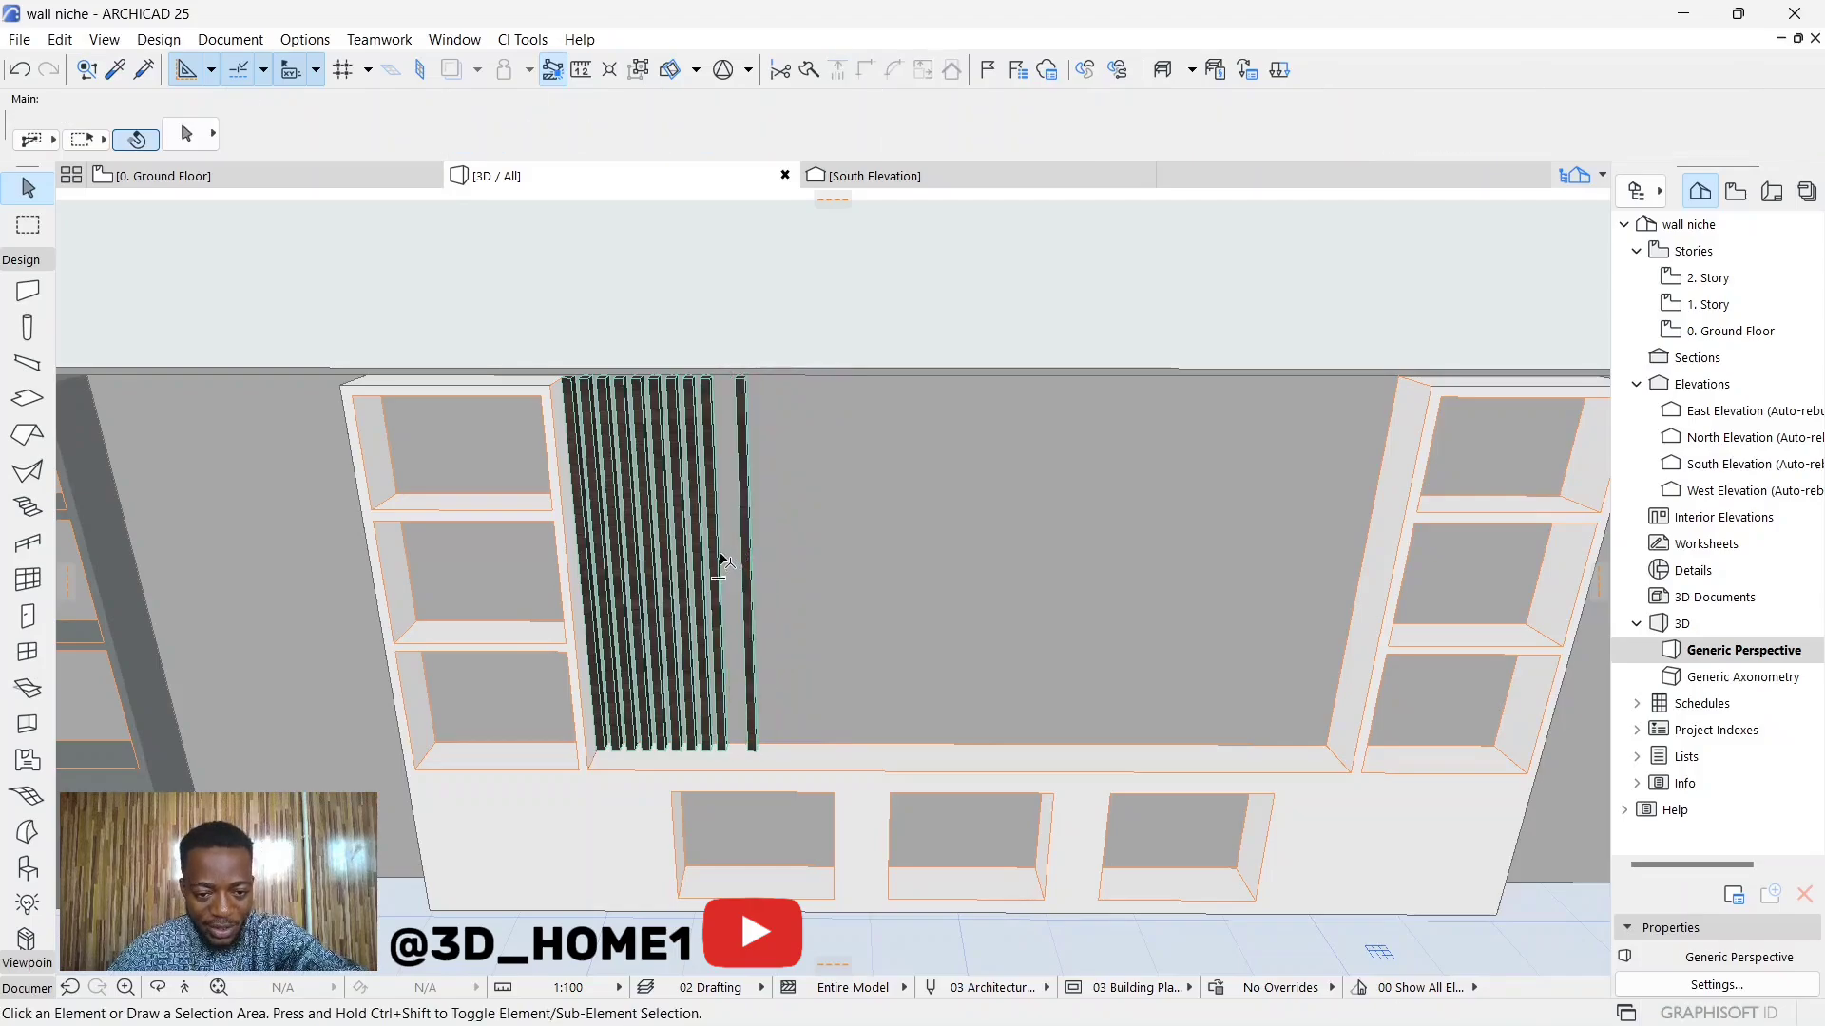
{"action": "left_click", "coordinate": [722, 561]}
{"action": "key", "text": "Delete"}
{"action": "left_click", "coordinate": [744, 561]}
{"action": "key", "text": "Delete"}
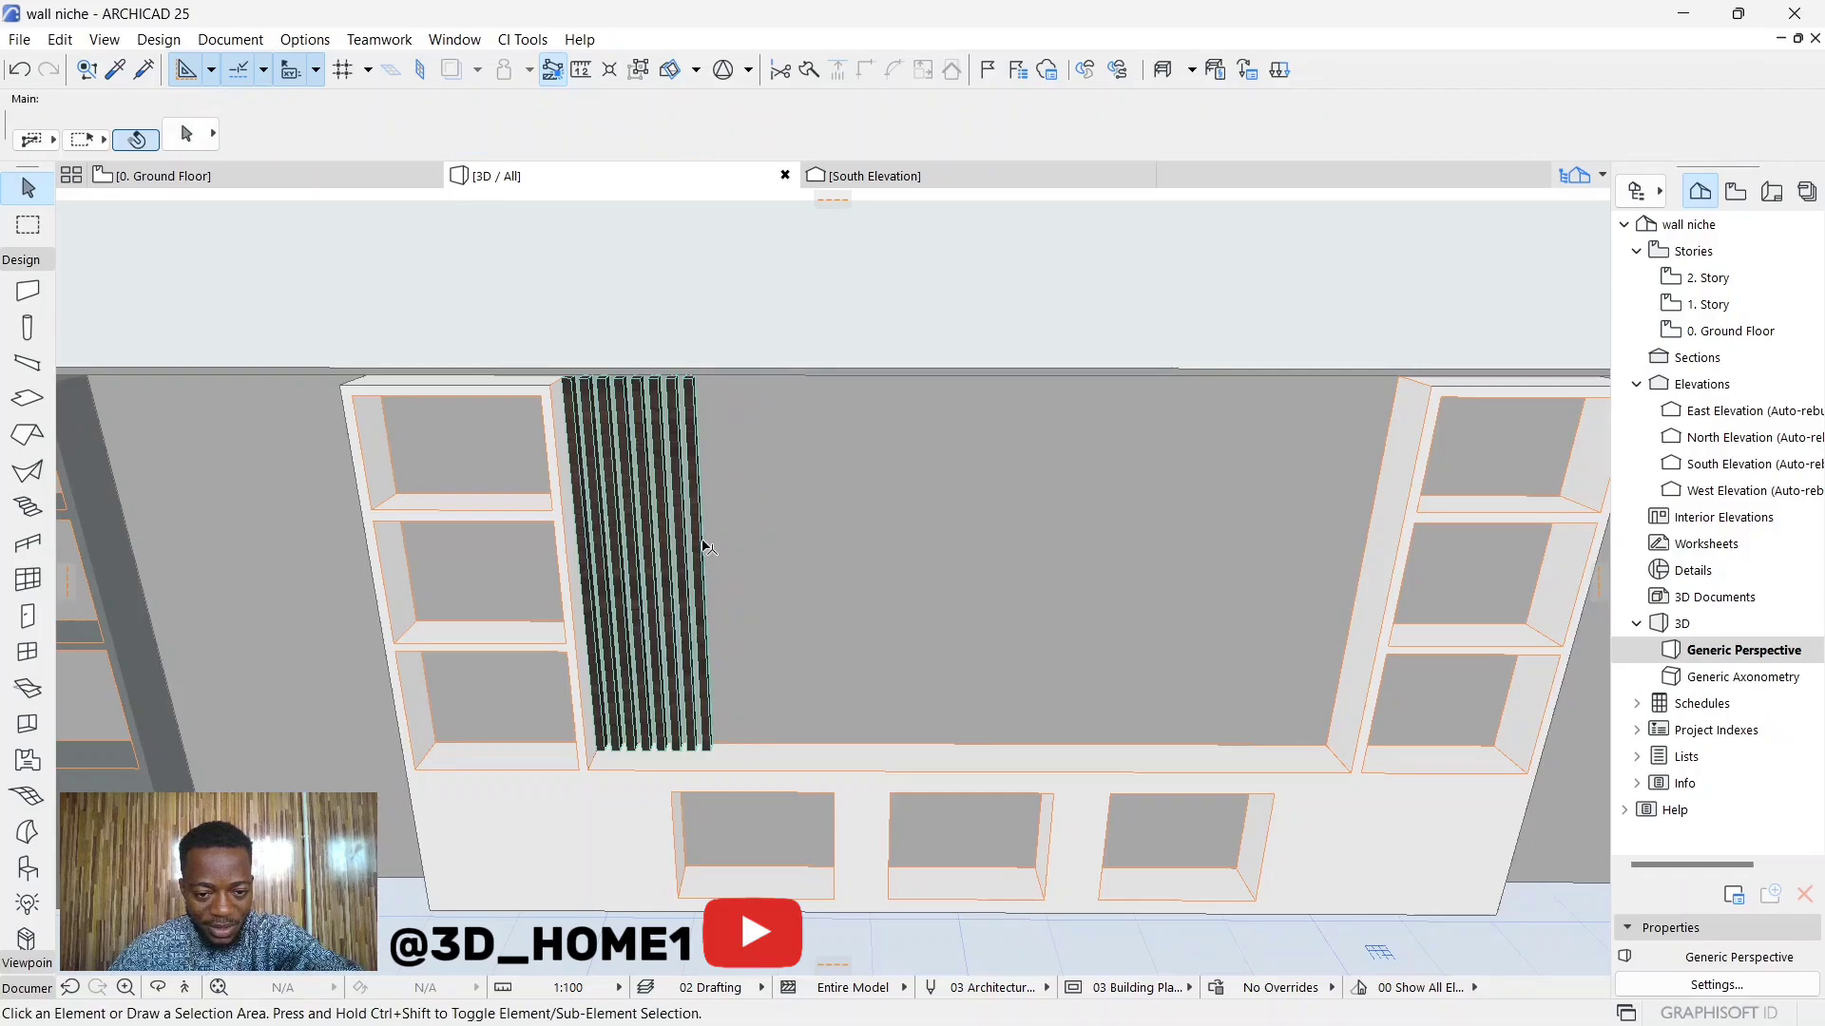
{"action": "left_click", "coordinate": [703, 549]}
{"action": "key", "text": "Delete"}
{"action": "left_click", "coordinate": [682, 557]}
{"action": "key", "text": "Delete"}
{"action": "left_click", "coordinate": [663, 564]}
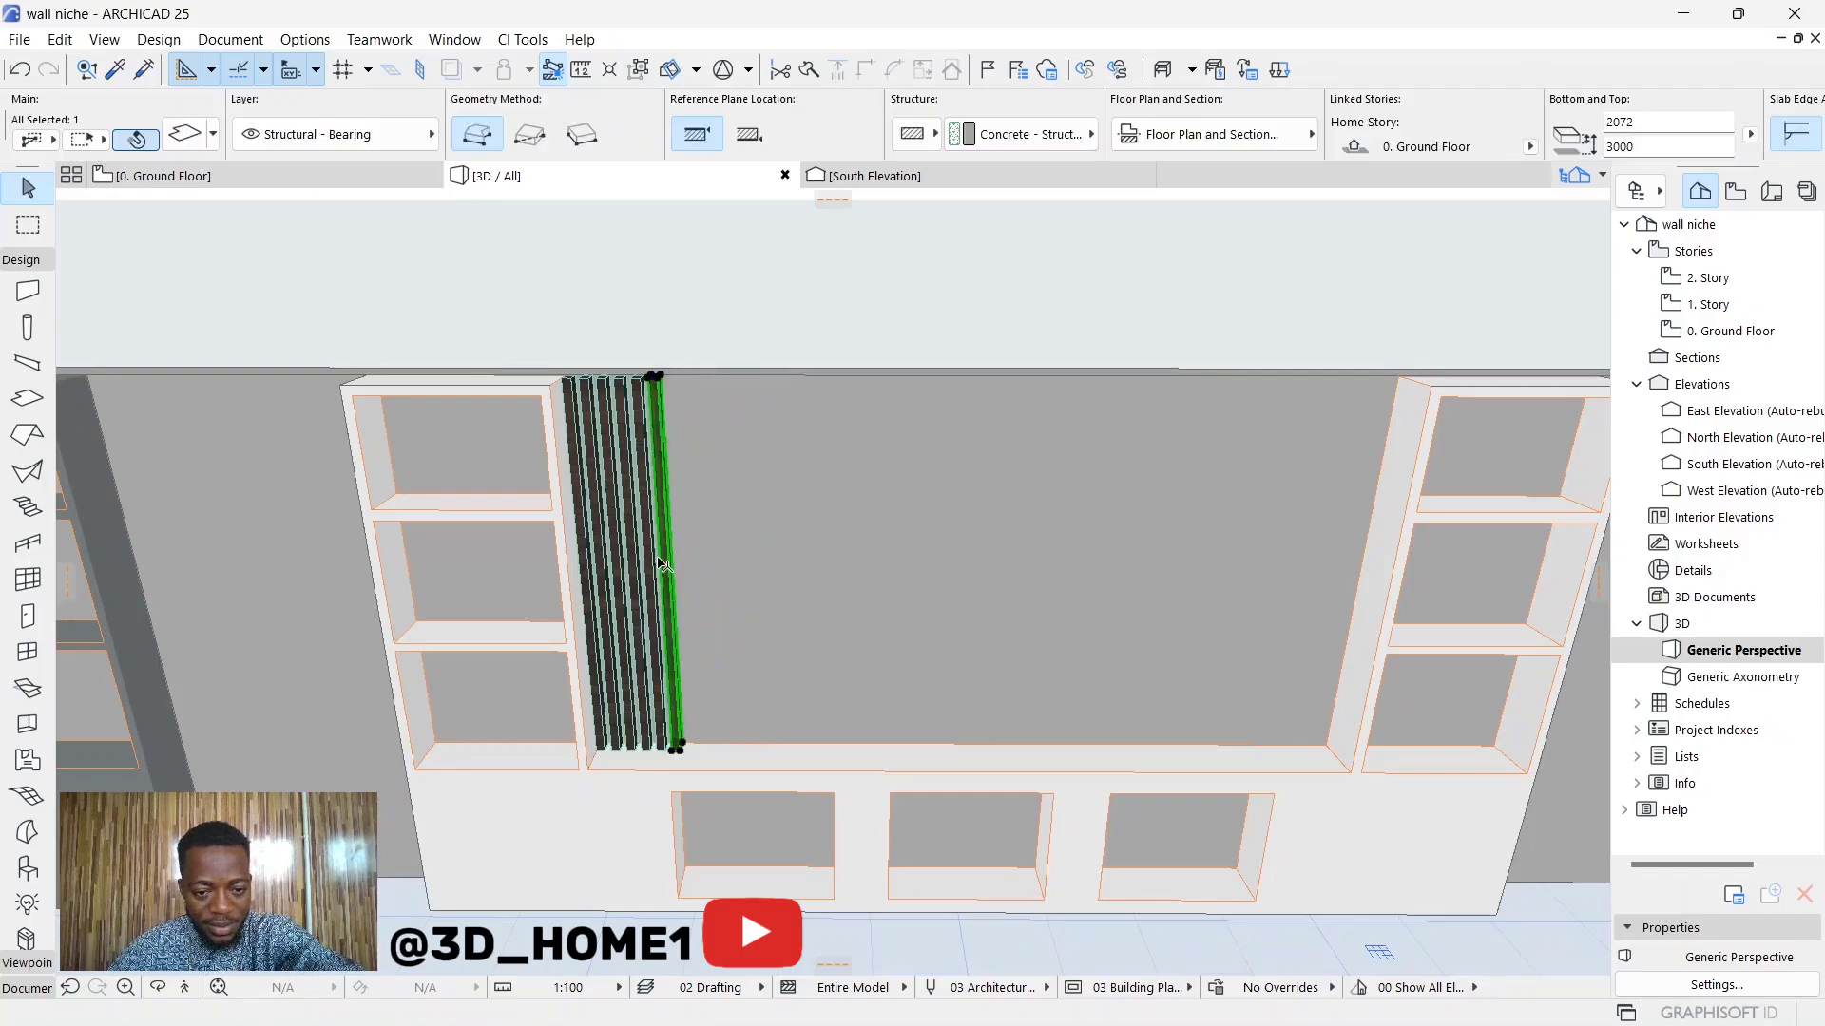
{"action": "key", "text": "Delete"}
{"action": "left_click", "coordinate": [647, 571]}
{"action": "key", "text": "Delete"}
{"action": "left_click", "coordinate": [632, 576]}
{"action": "key", "text": "Delete"}
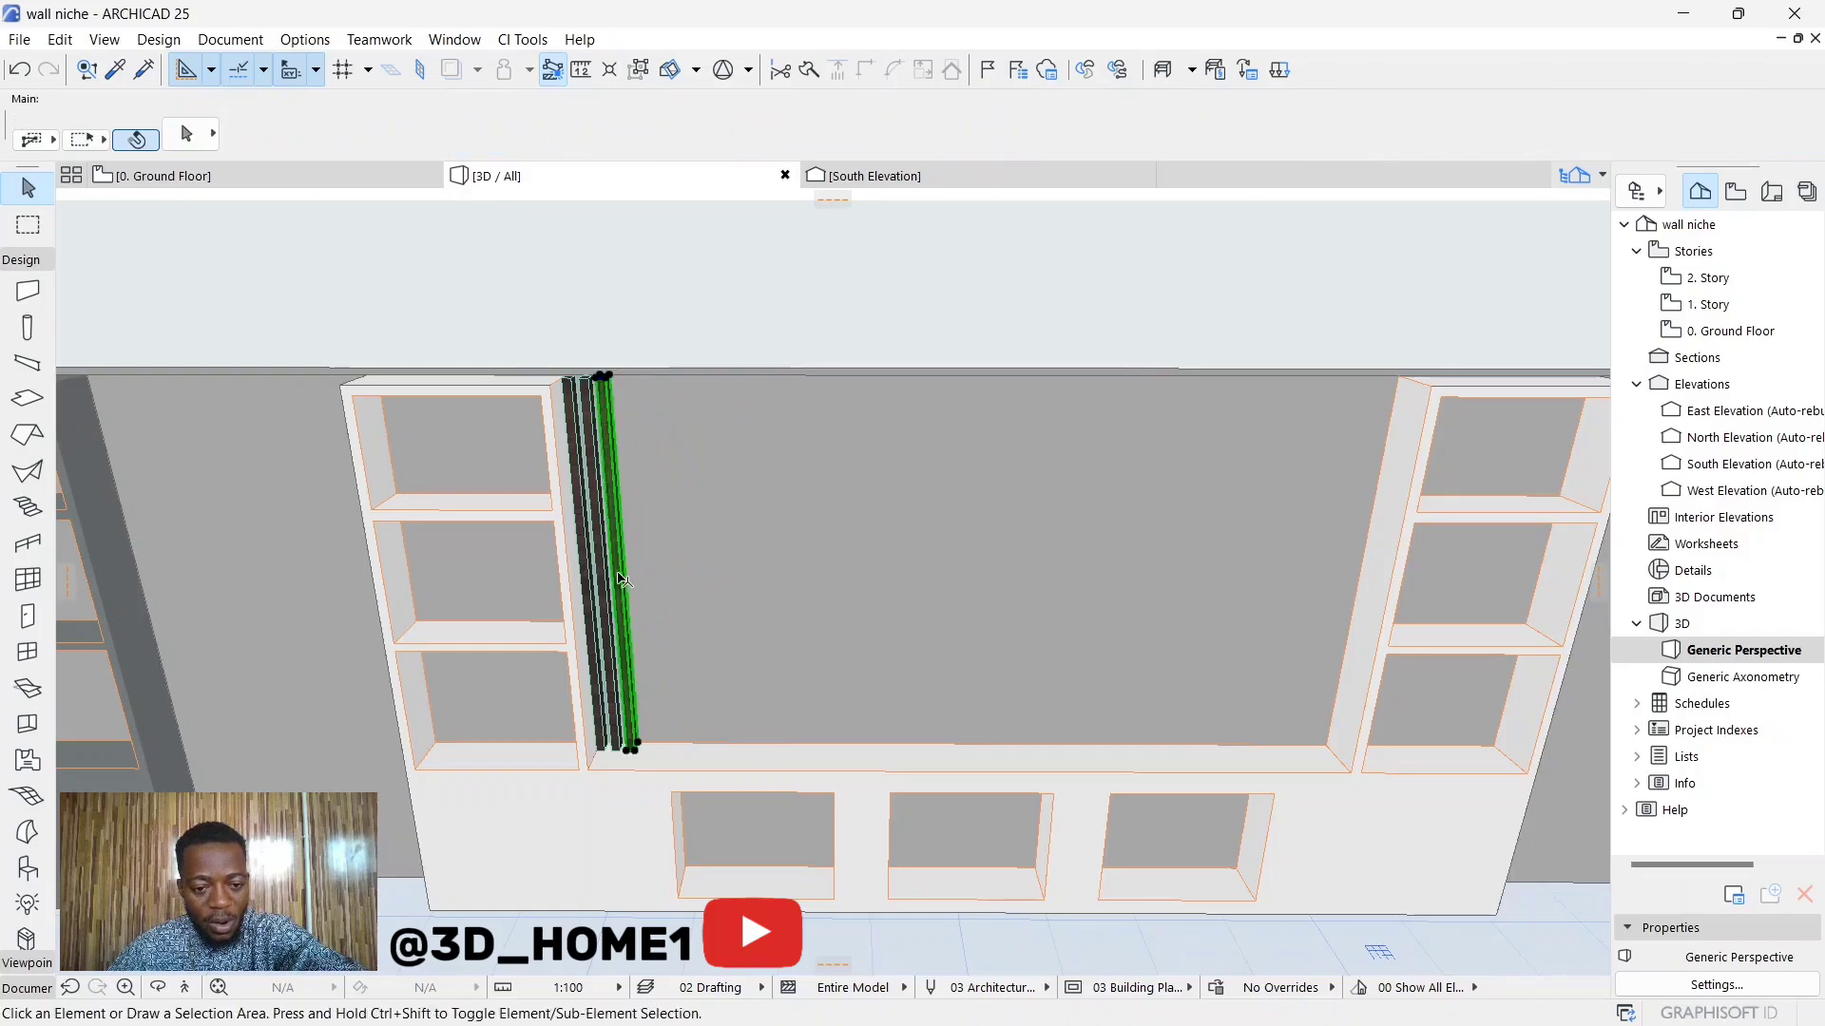
{"action": "left_click", "coordinate": [622, 580]}
{"action": "key", "text": "Delete"}
{"action": "left_click", "coordinate": [602, 570]}
{"action": "key", "text": "Delete"}
{"action": "left_click", "coordinate": [583, 570]}
{"action": "key", "text": "Delete"}
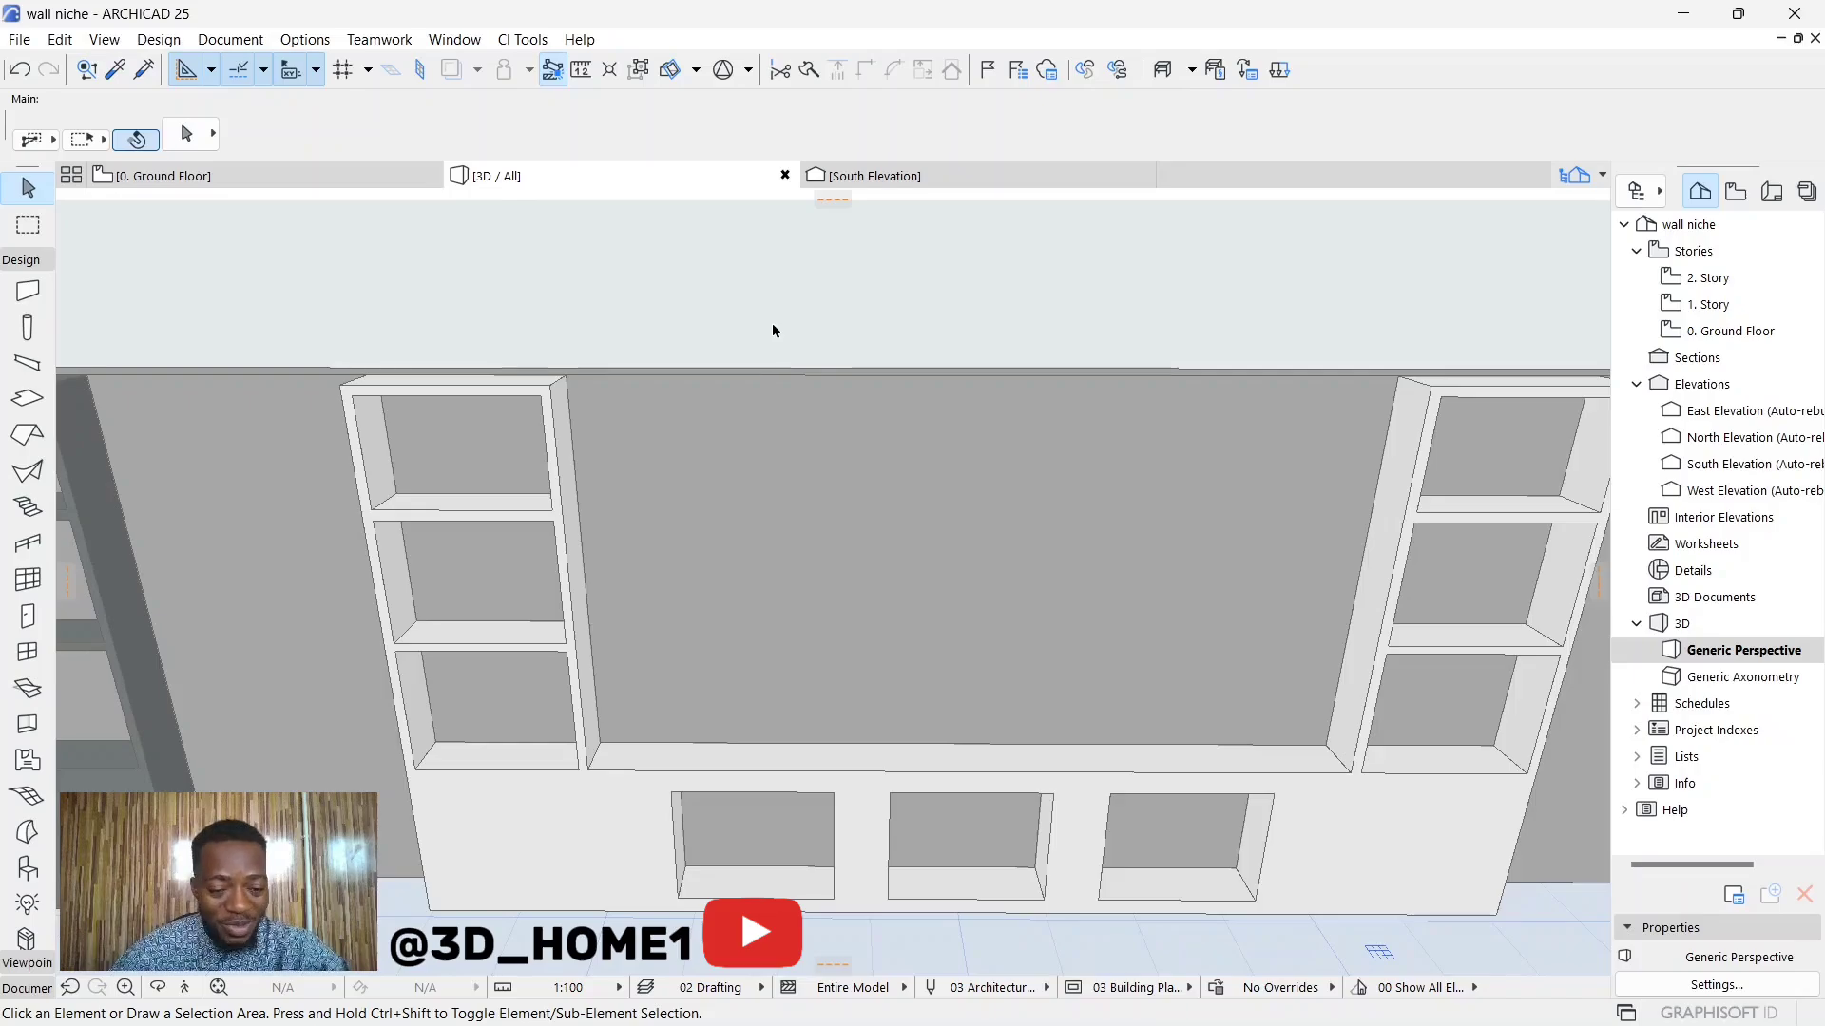
{"action": "scroll", "coordinate": [904, 415], "scroll_direction": "down", "scroll_amount": 2}
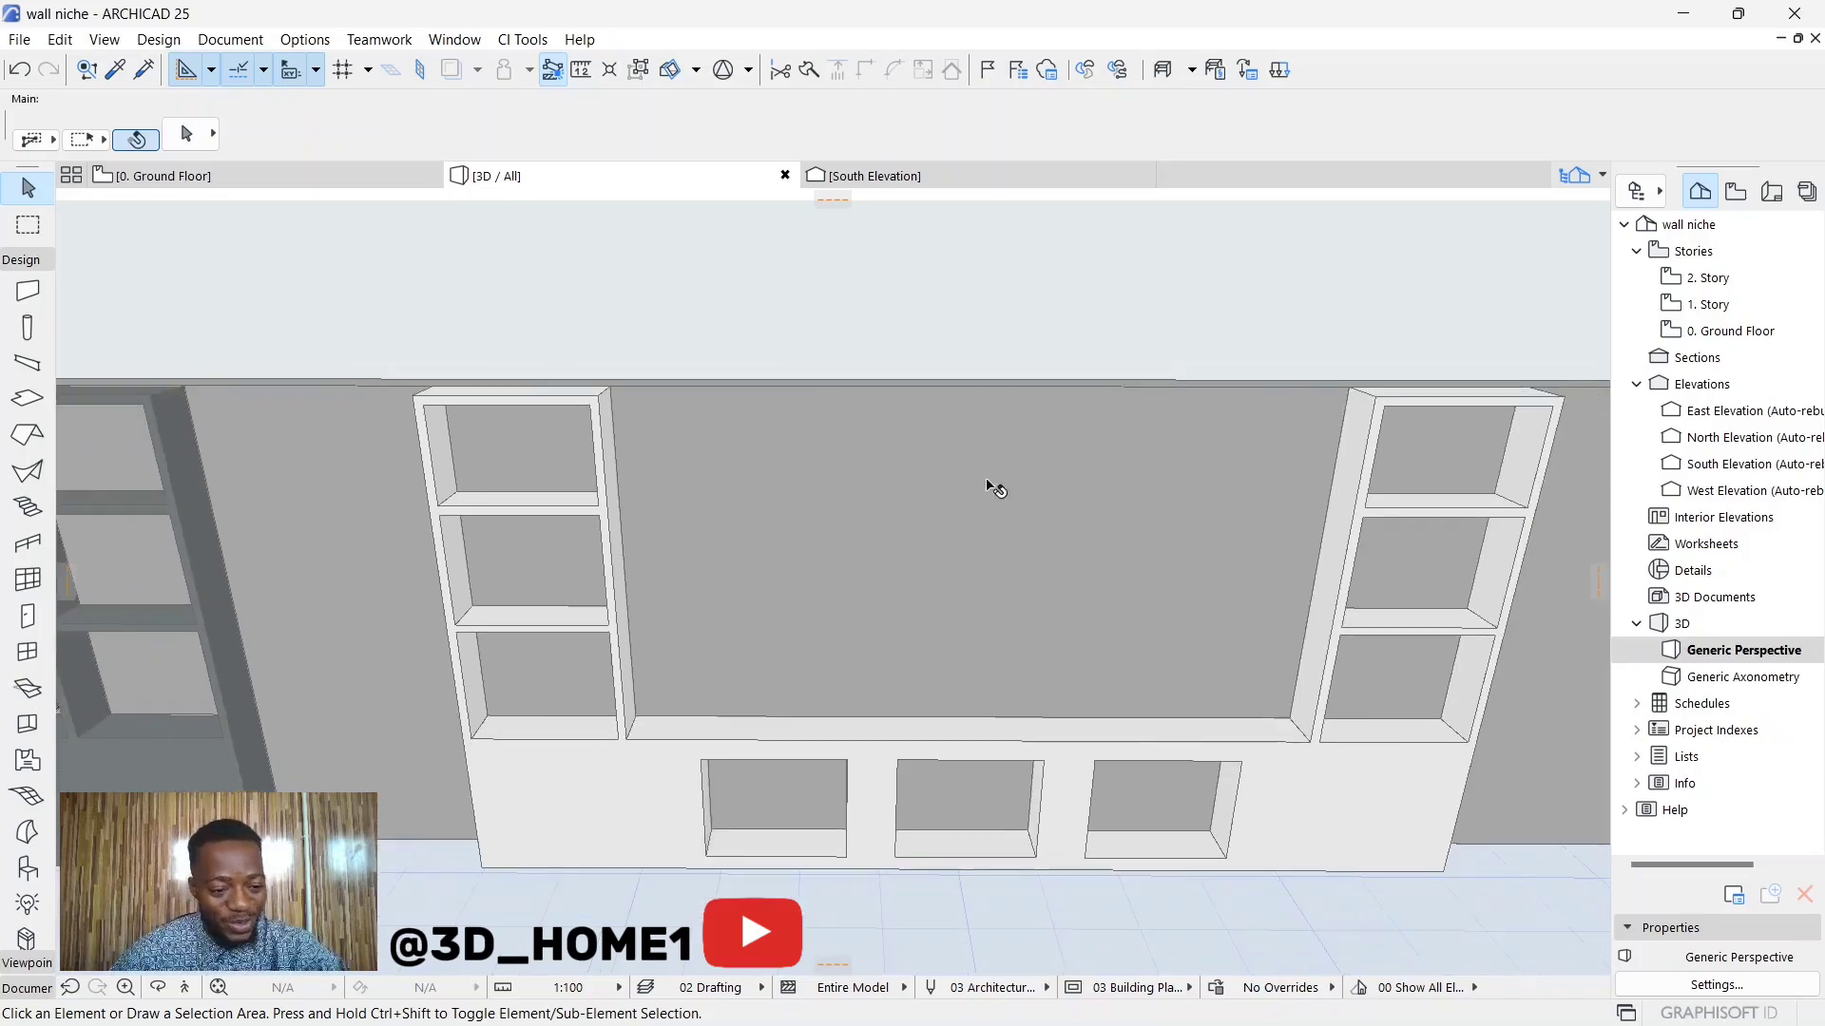
{"action": "mouse_move", "coordinate": [989, 488]}
{"action": "middle_mouse_down", "text": "shift"}
{"action": "mouse_move", "coordinate": [1171, 511]}
{"action": "mouse_move", "coordinate": [855, 513]}
{"action": "middle_mouse_up", "text": "shift"}
{"action": "scroll", "coordinate": [564, 513], "scroll_direction": "up", "scroll_amount": 4}
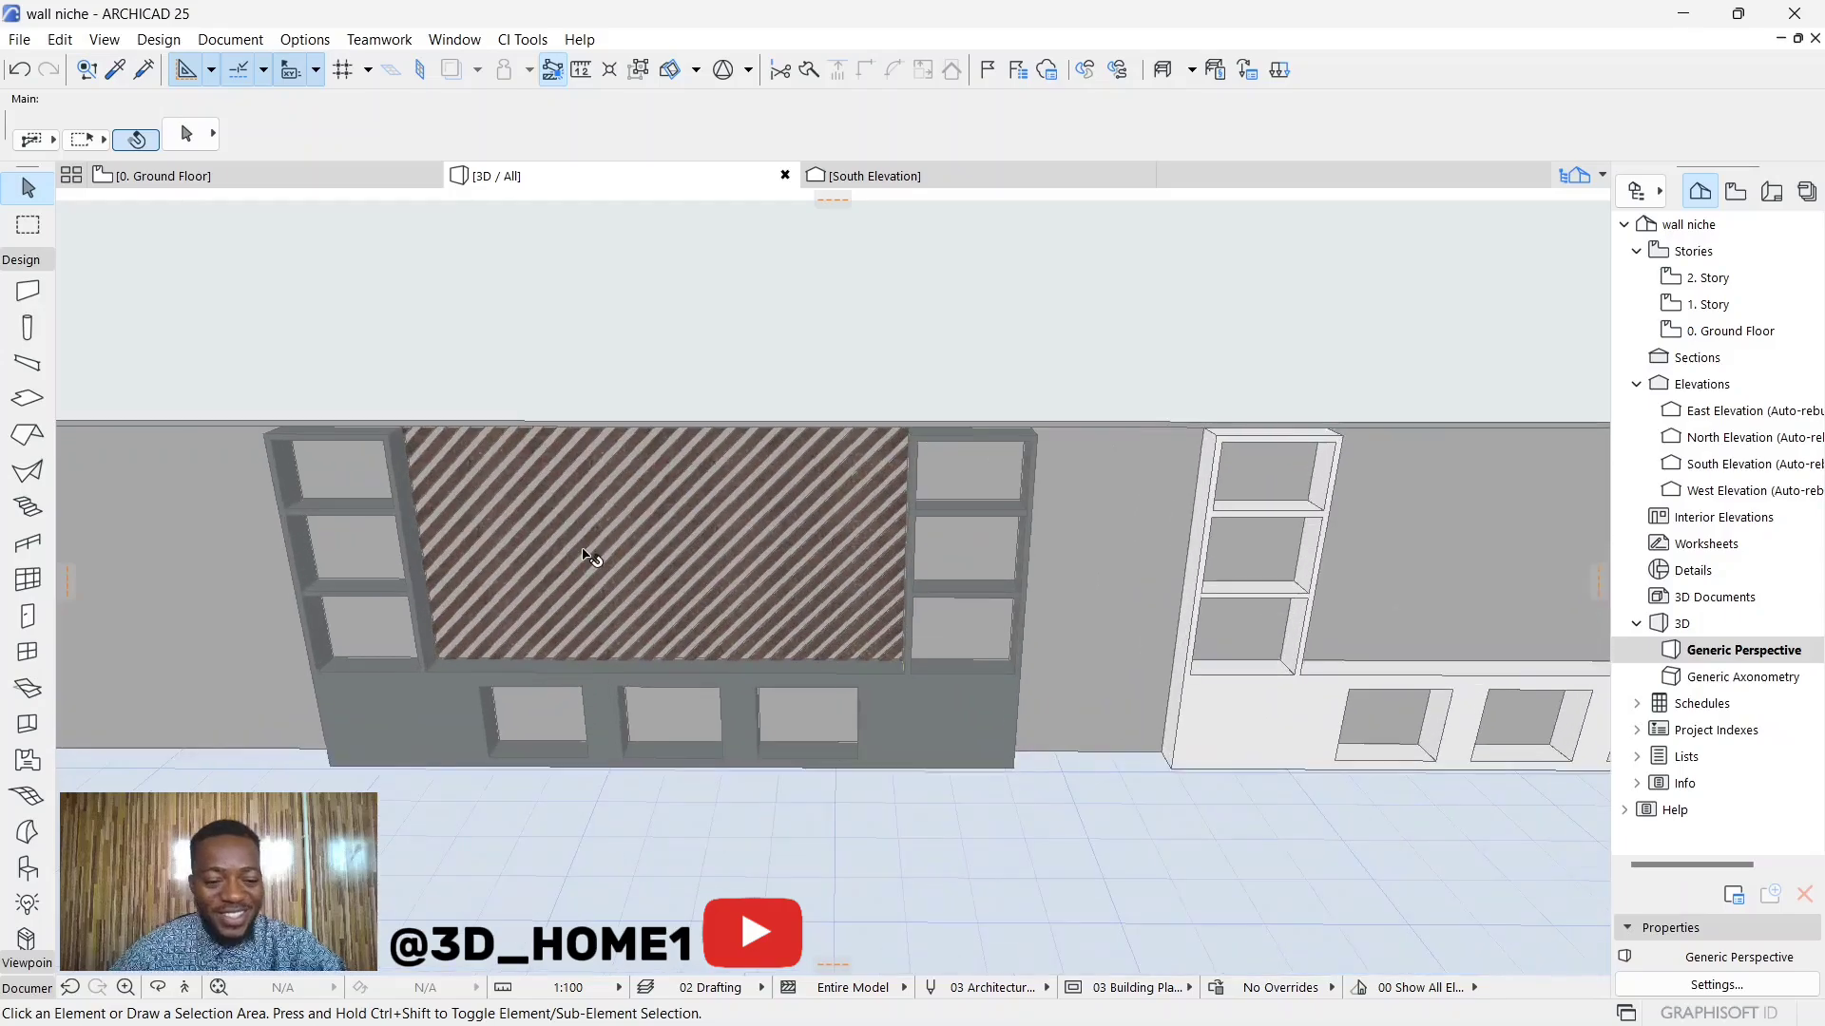
{"action": "scroll", "coordinate": [593, 560], "scroll_direction": "up", "scroll_amount": 2}
{"action": "scroll", "coordinate": [567, 563], "scroll_direction": "down", "scroll_amount": 2}
{"action": "scroll", "coordinate": [1189, 533], "scroll_direction": "up", "scroll_amount": 2}
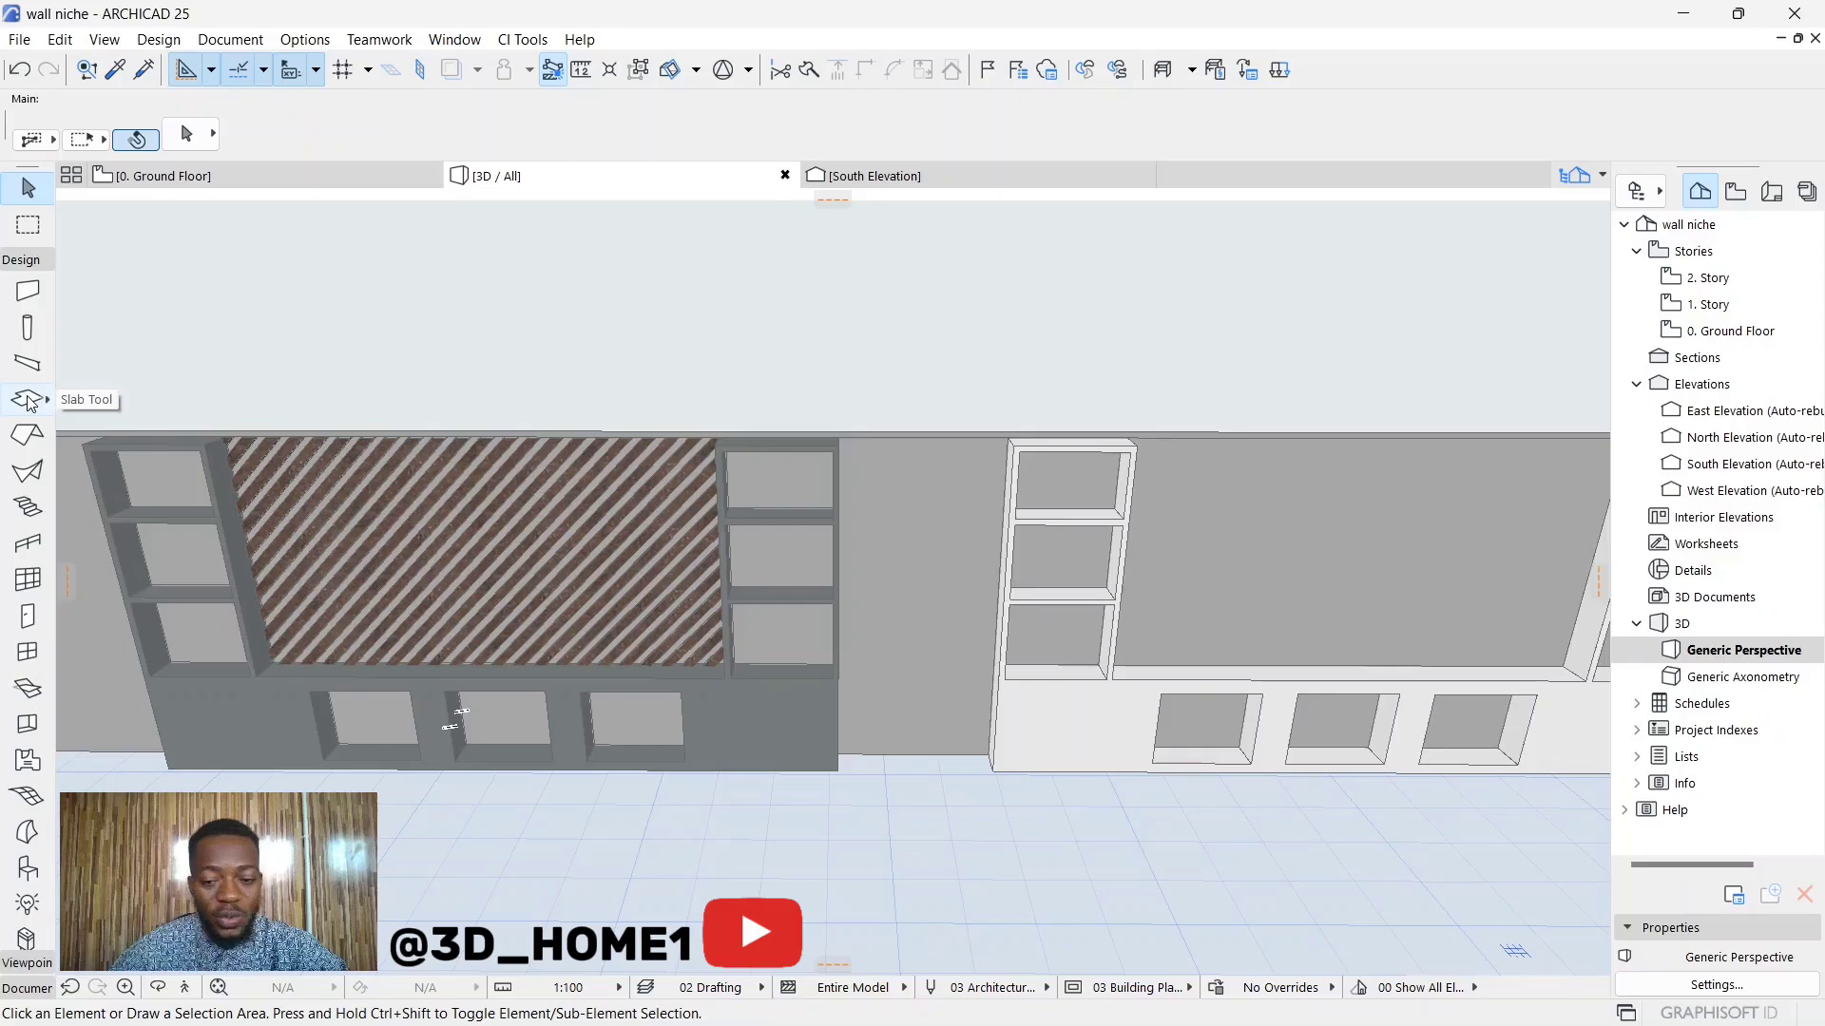
{"action": "scroll", "coordinate": [541, 742], "scroll_direction": "down", "scroll_amount": 3}
{"action": "scroll", "coordinate": [1281, 677], "scroll_direction": "up", "scroll_amount": 5}
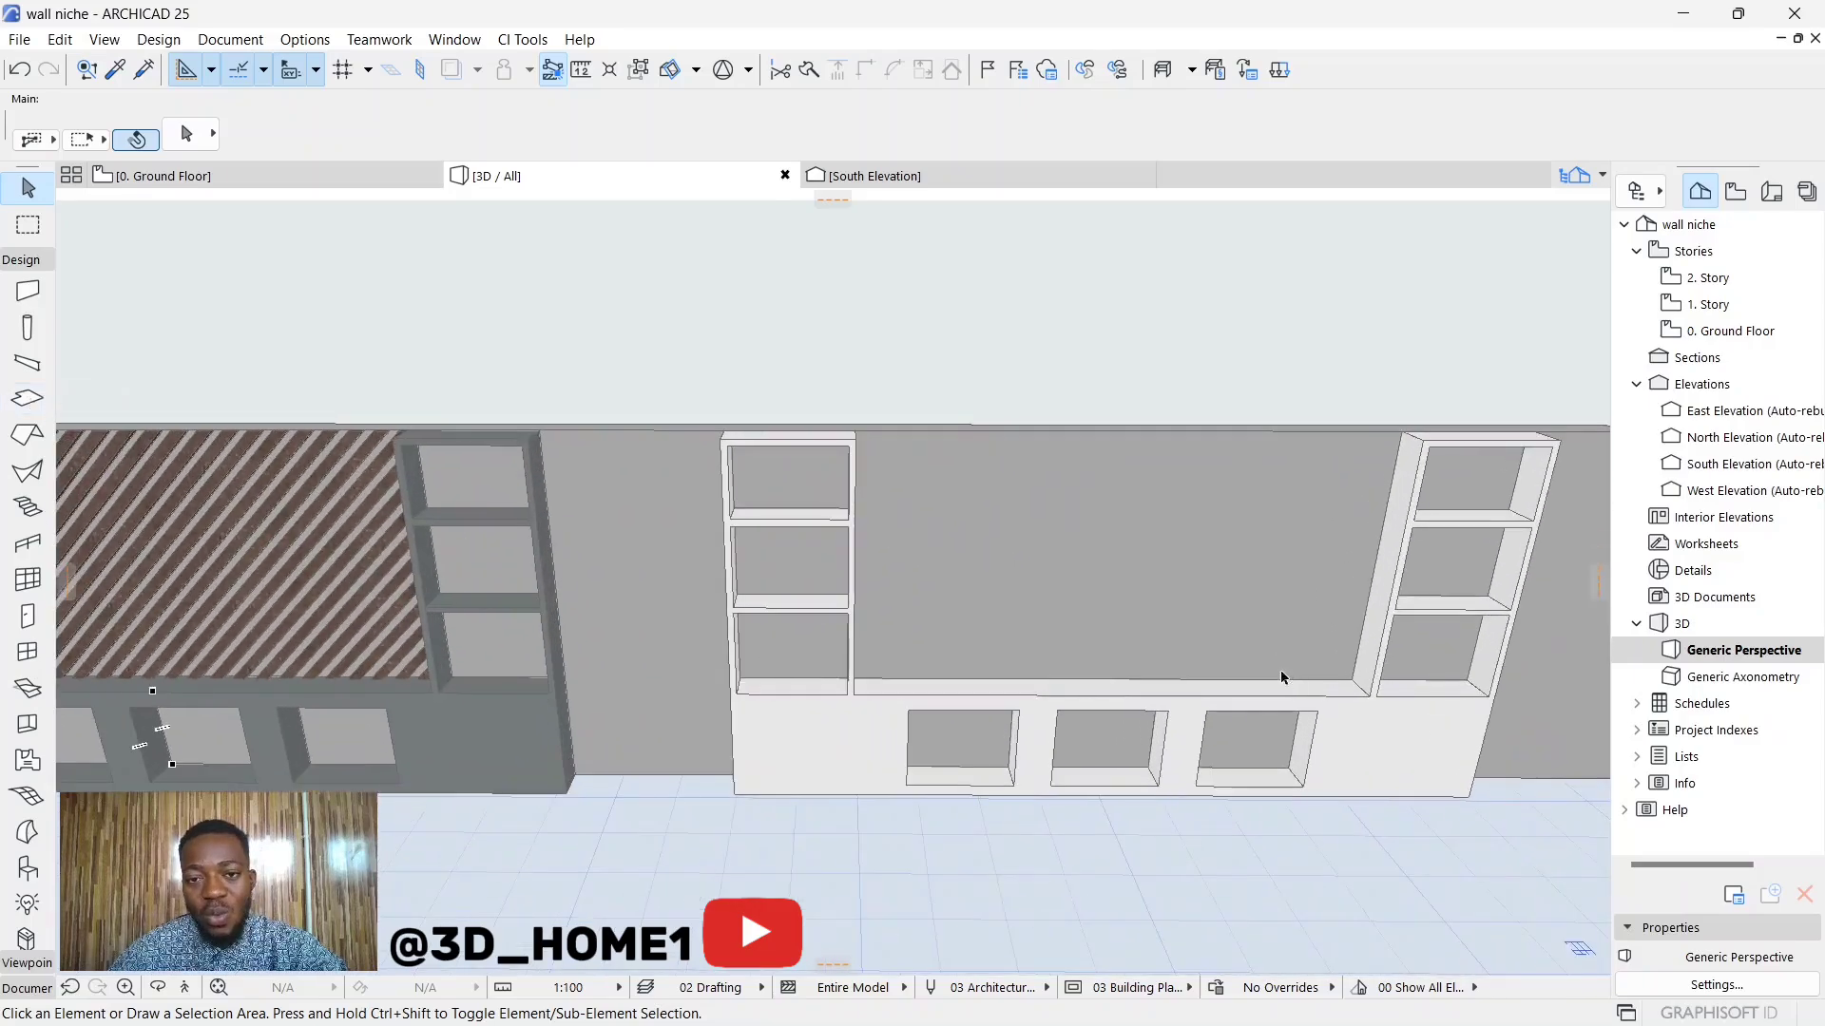
{"action": "scroll", "coordinate": [950, 675], "scroll_direction": "up", "scroll_amount": 1}
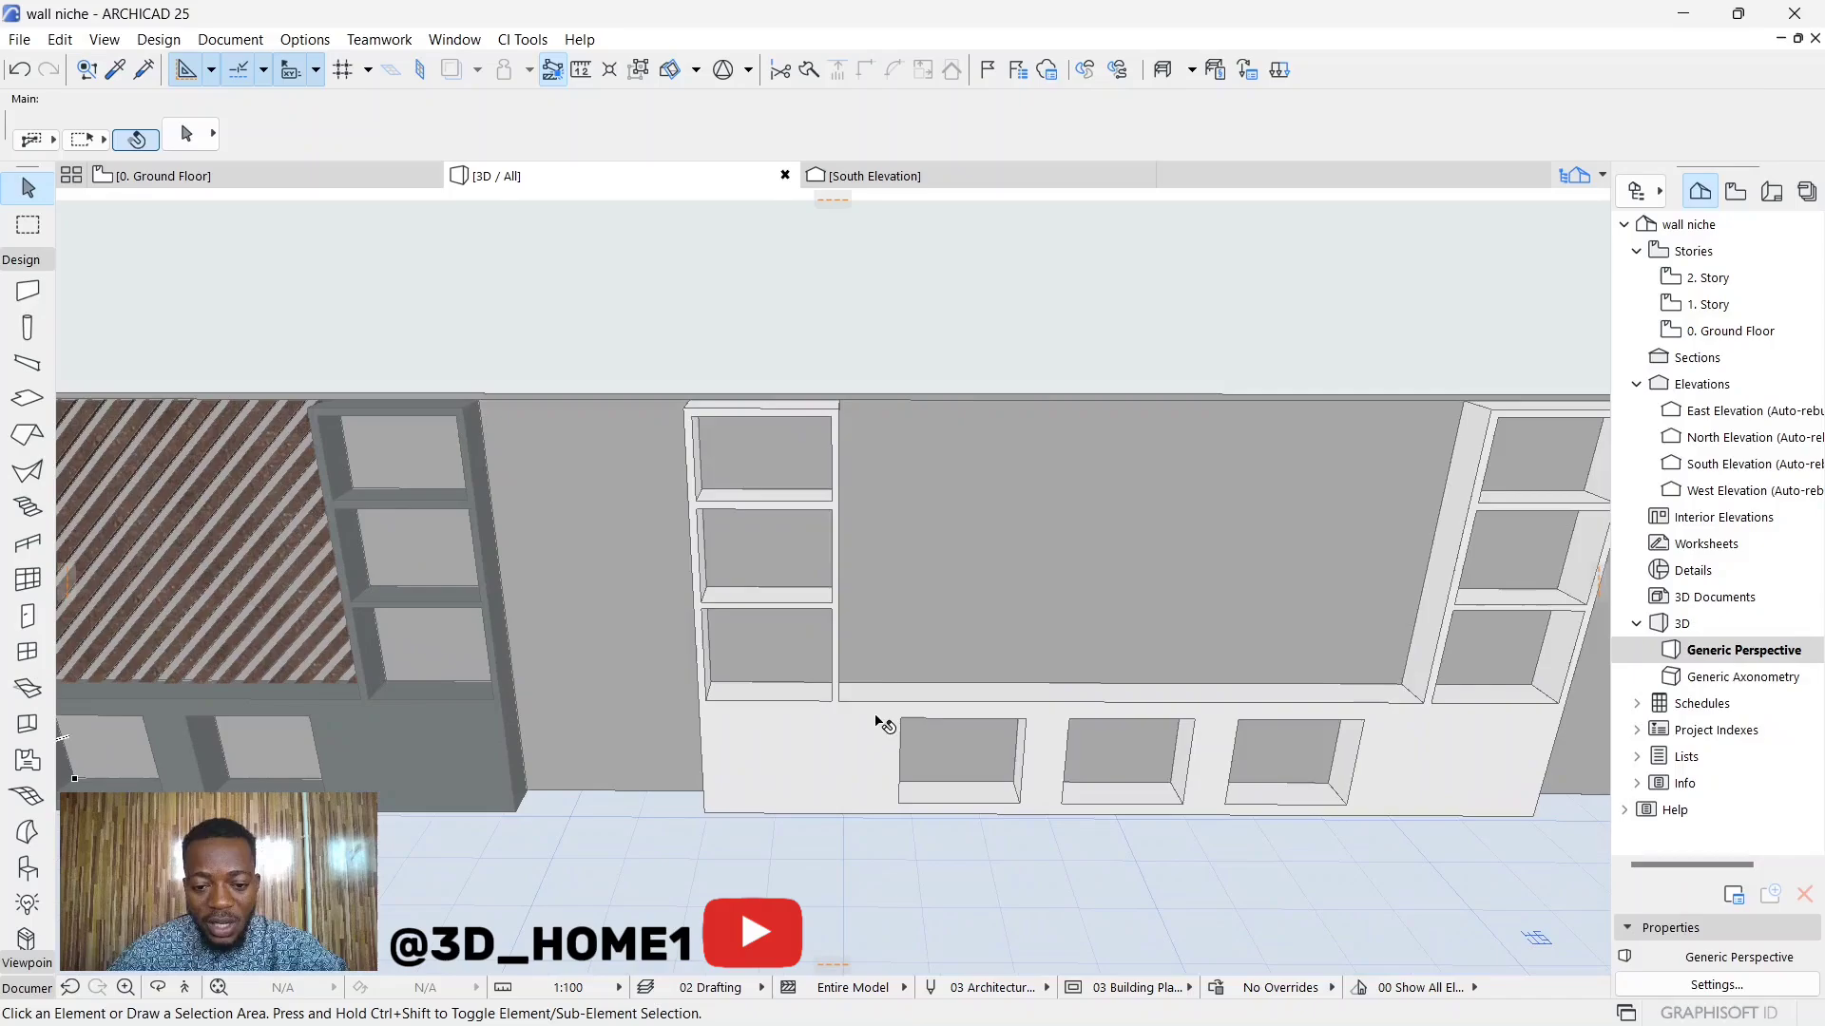
{"action": "left_click", "coordinate": [886, 720]}
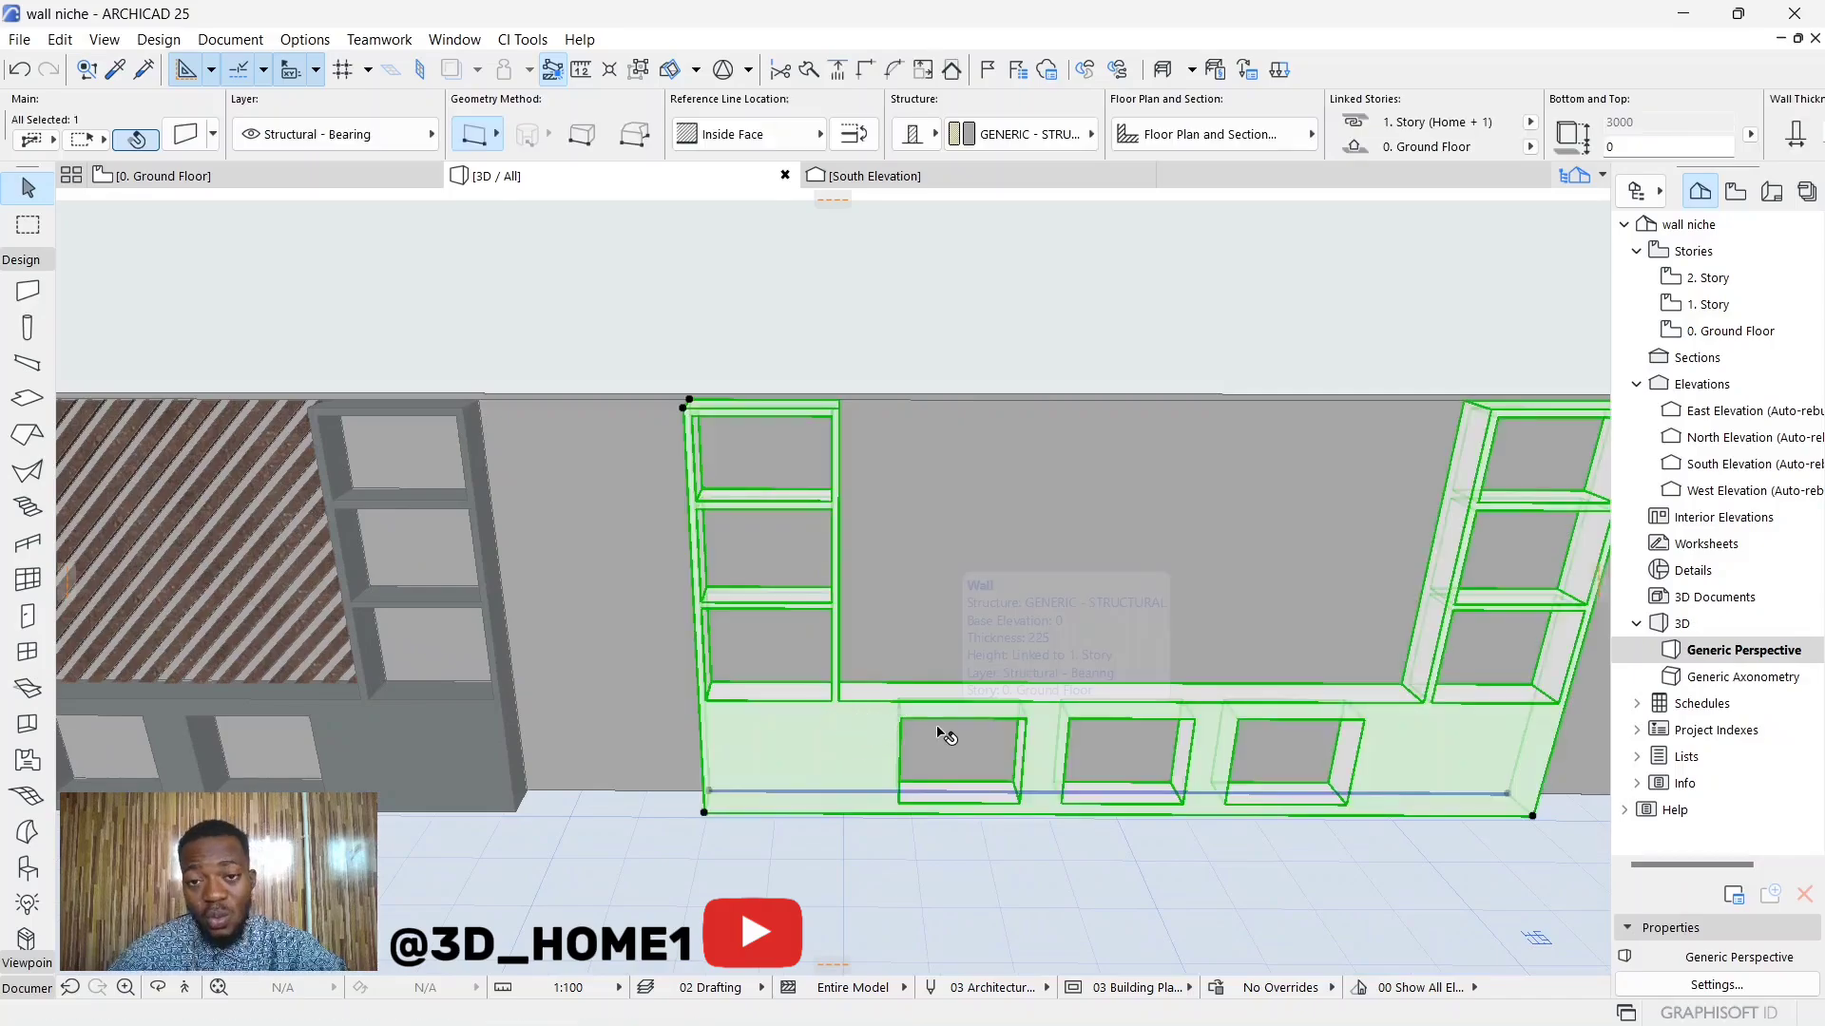
{"action": "scroll", "coordinate": [798, 722], "scroll_direction": "up", "scroll_amount": 3}
{"action": "scroll", "coordinate": [810, 768], "scroll_direction": "down", "scroll_amount": 5}
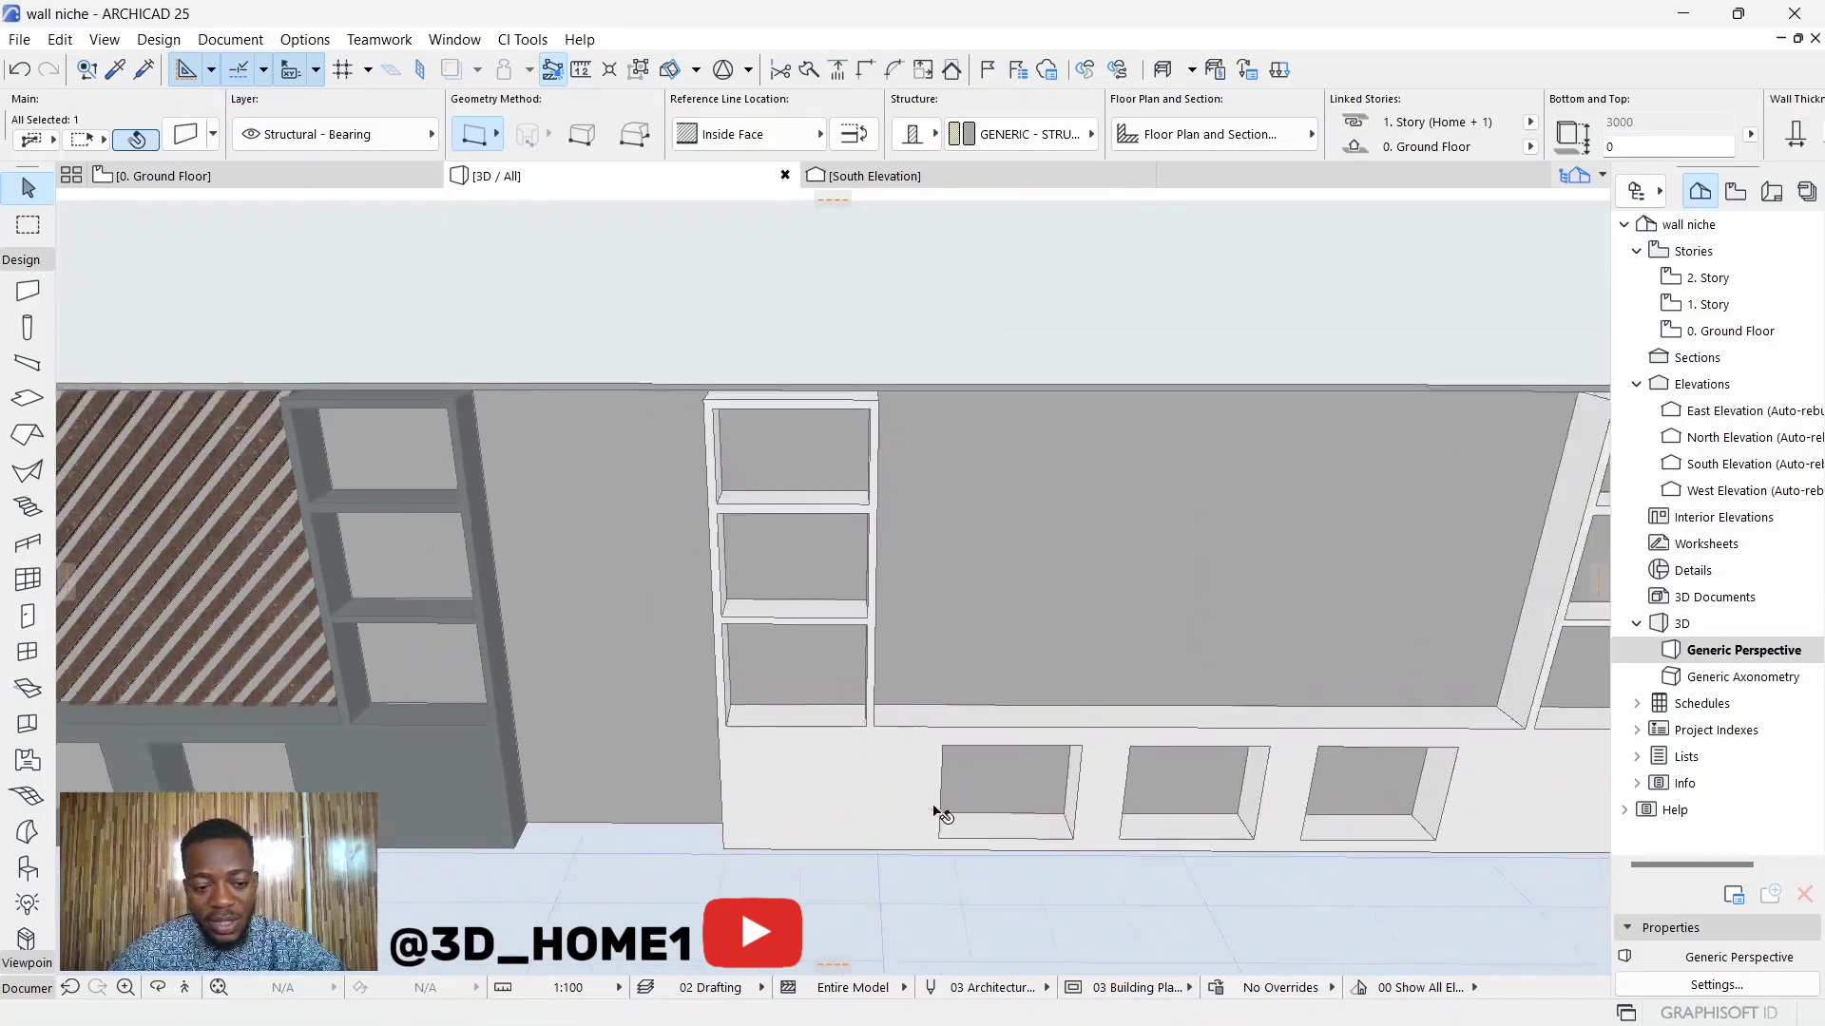
{"action": "scroll", "coordinate": [503, 573], "scroll_direction": "up", "scroll_amount": 2}
{"action": "scroll", "coordinate": [504, 573], "scroll_direction": "up", "scroll_amount": 5}
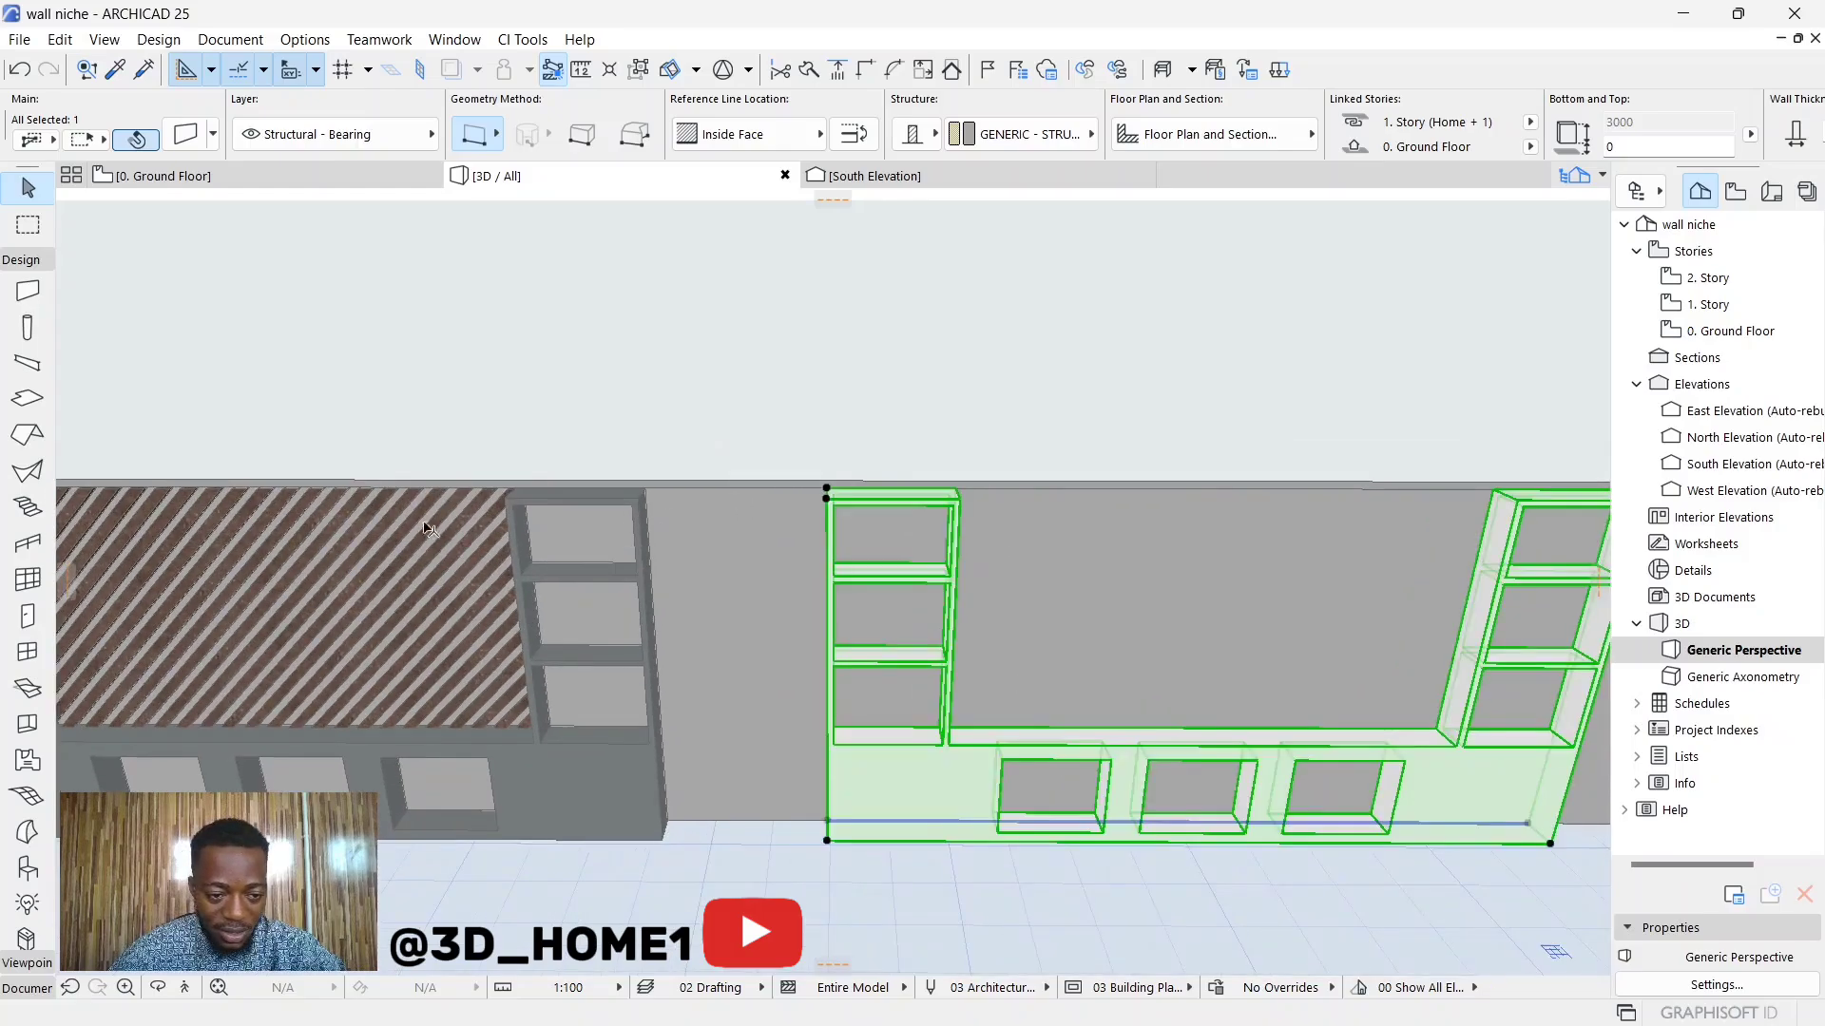
{"action": "scroll", "coordinate": [525, 532], "scroll_direction": "down", "scroll_amount": 2}
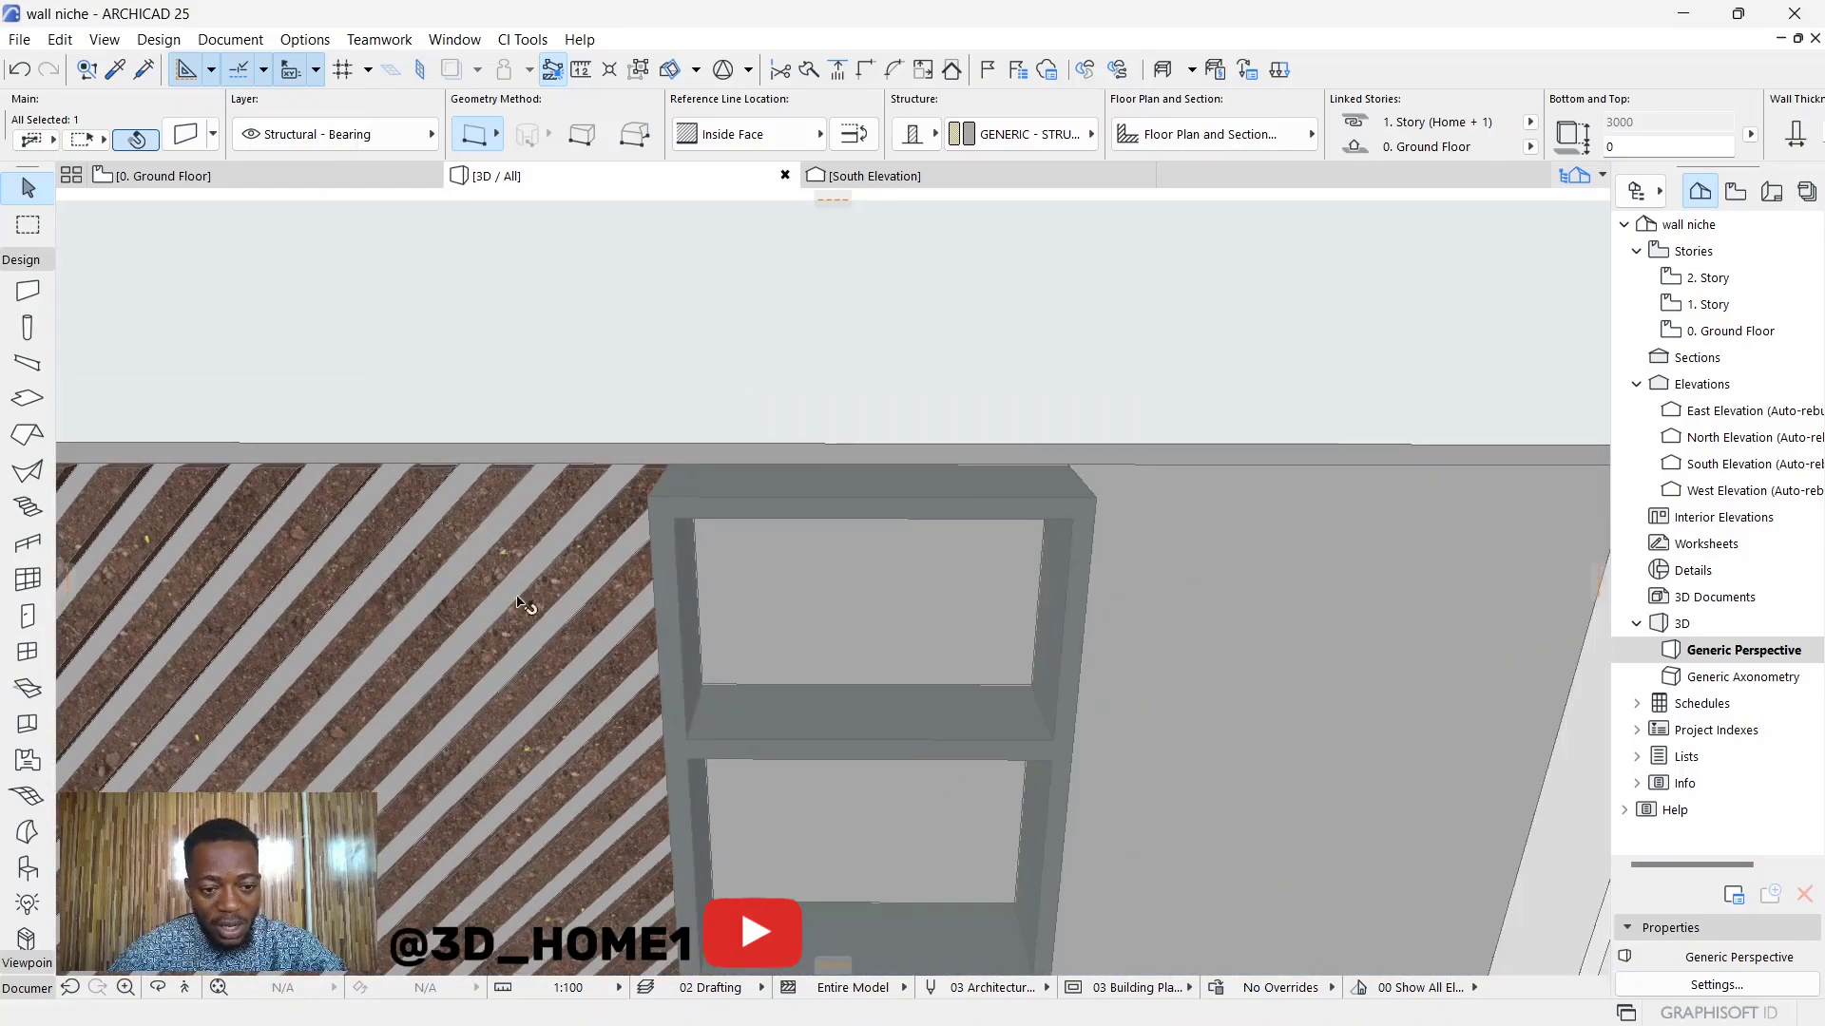
{"action": "key", "text": "o"}
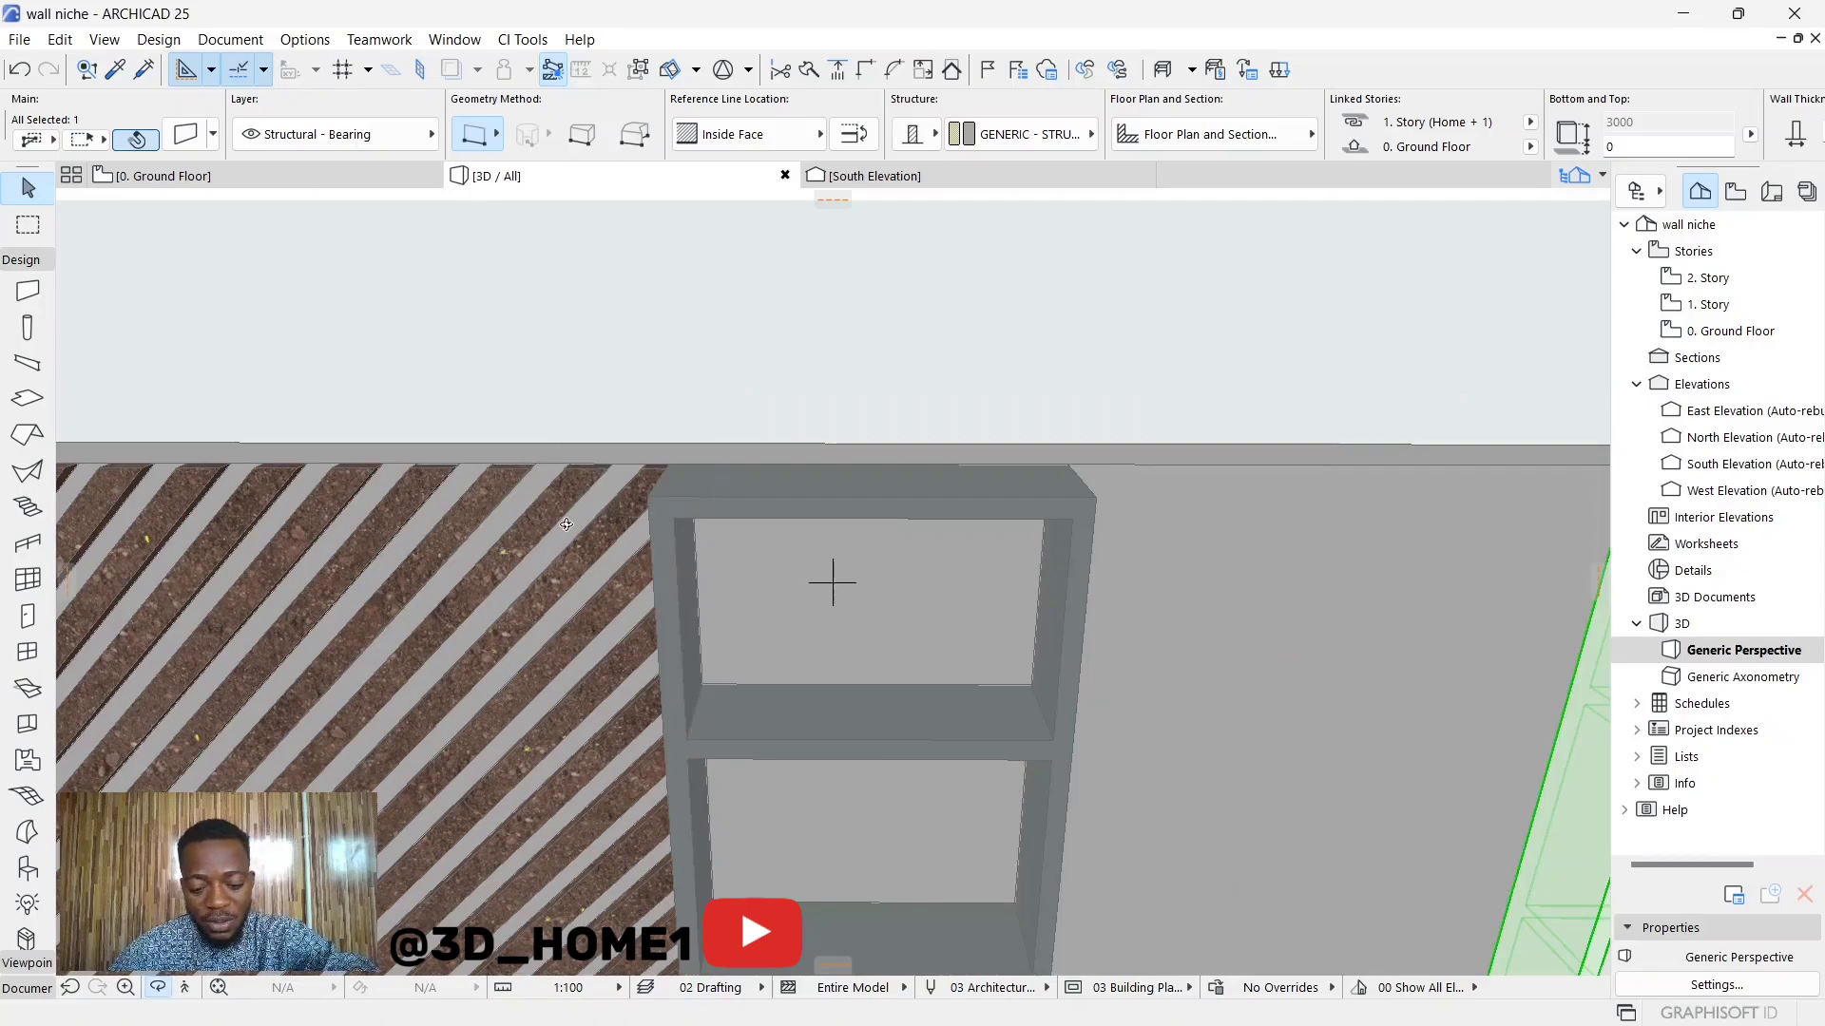
{"action": "left_click_drag", "start_coordinate": [589, 494], "coordinate": [509, 561]}
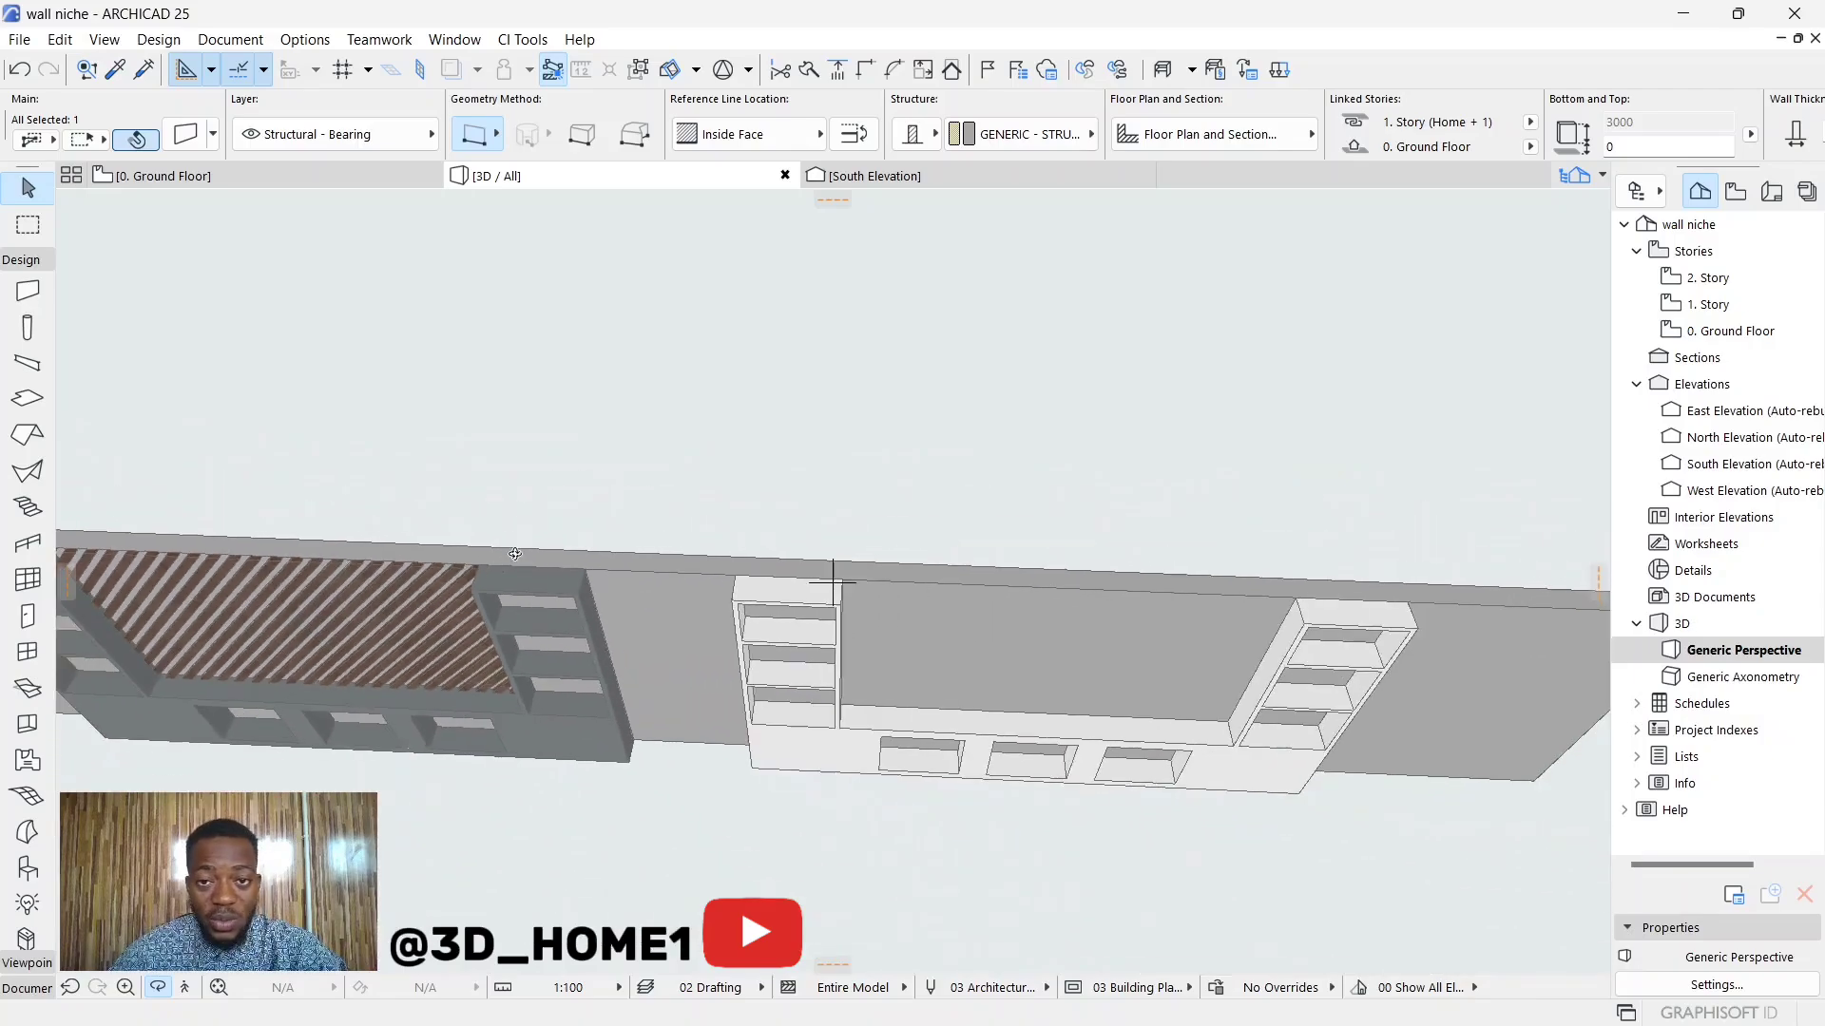
{"action": "scroll", "coordinate": [376, 599], "scroll_direction": "up", "scroll_amount": 5}
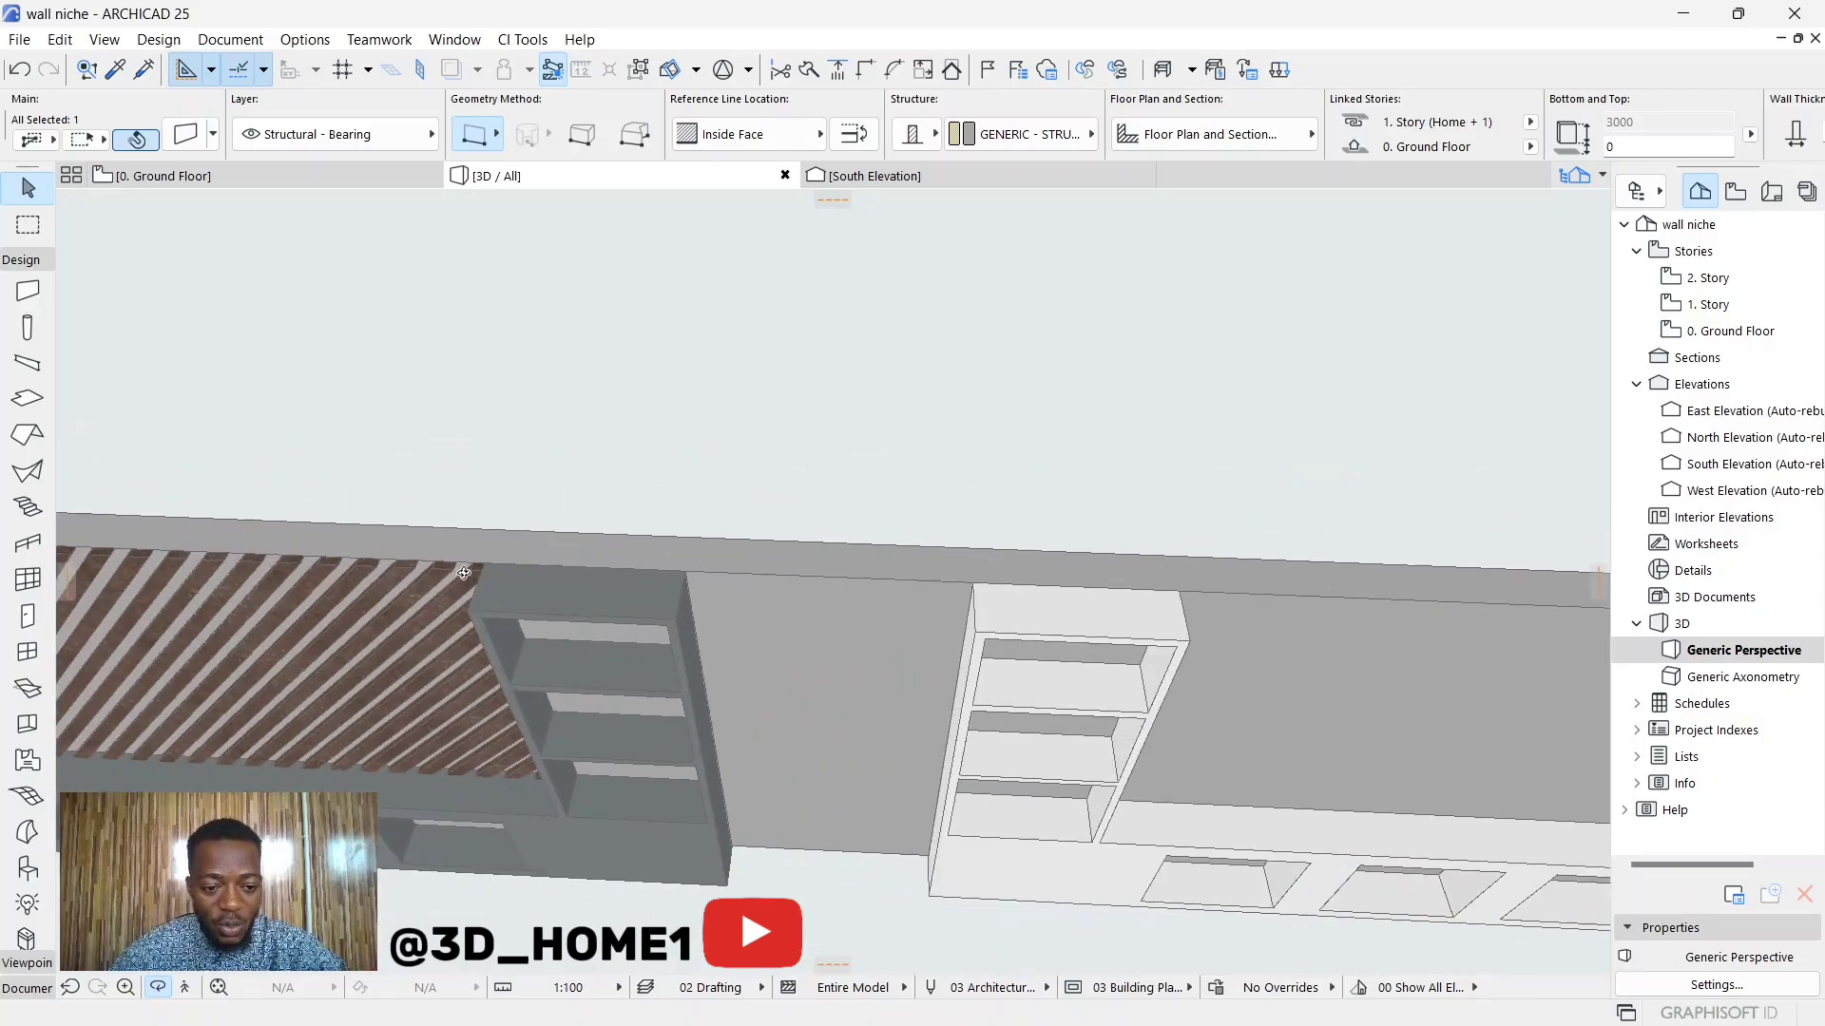
{"action": "scroll", "coordinate": [376, 599], "scroll_direction": "down", "scroll_amount": 3}
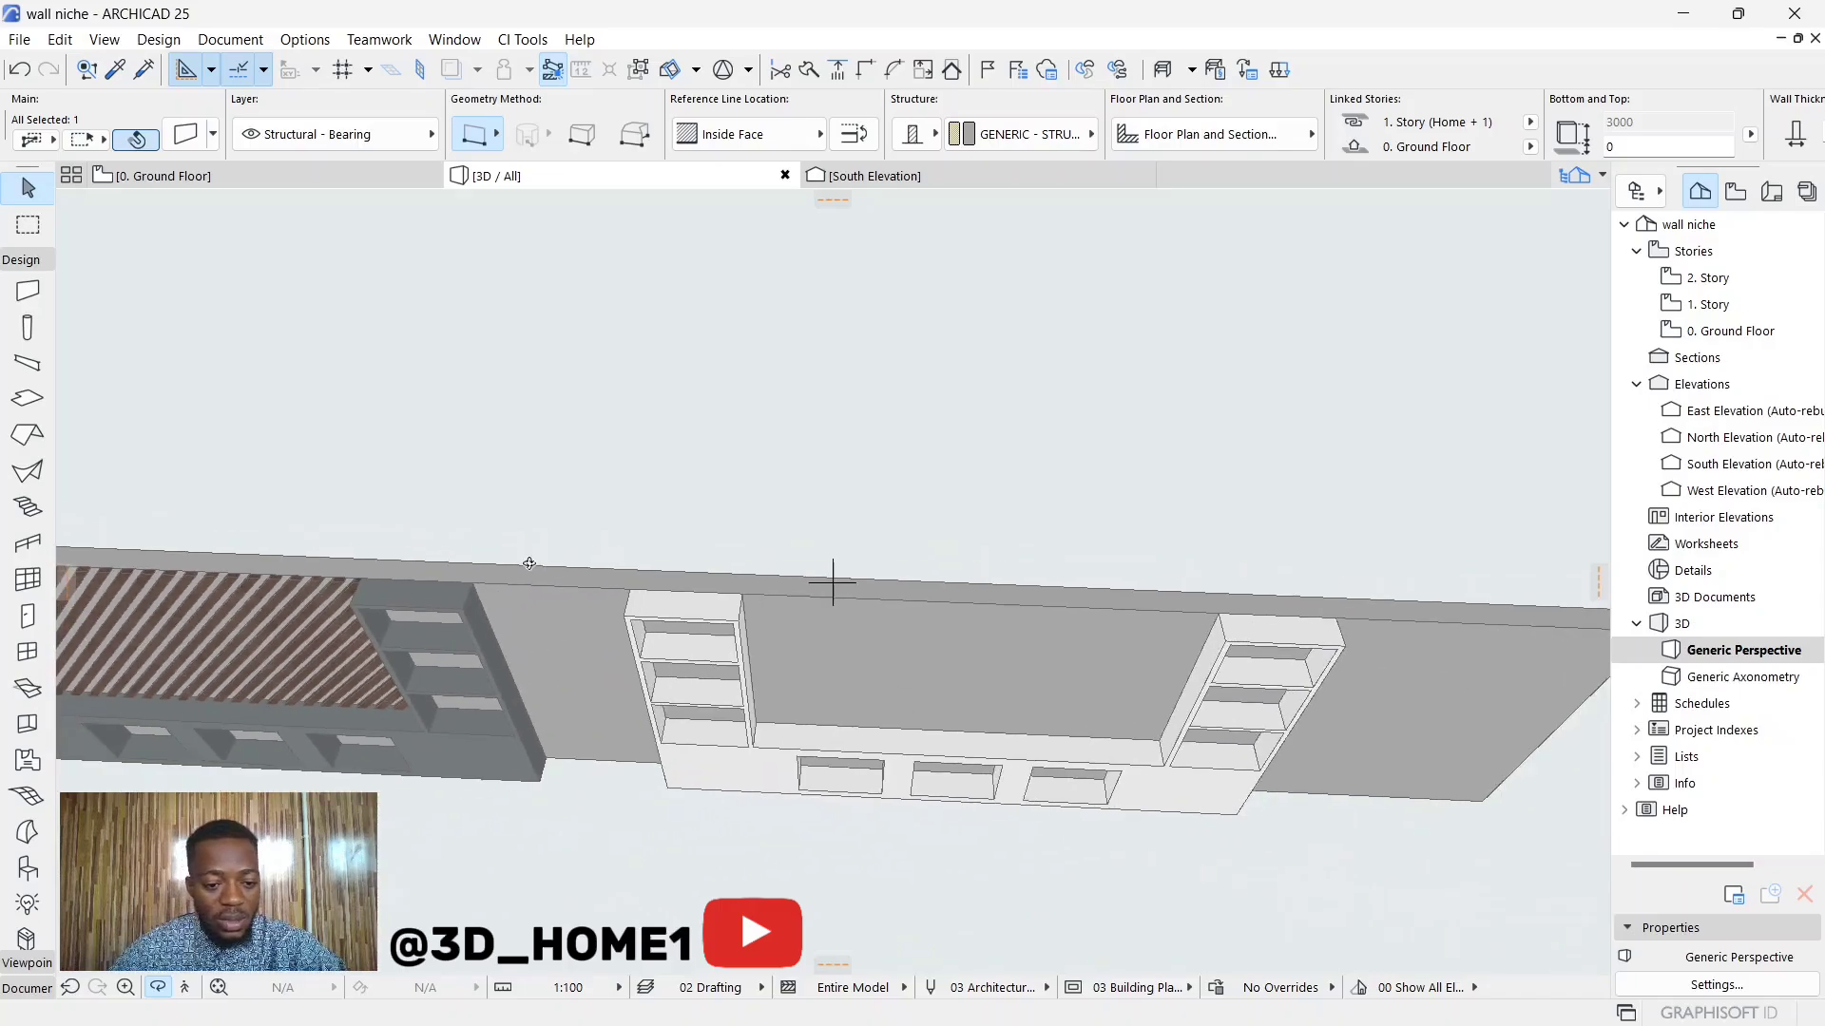
{"action": "key", "text": "Escape"}
Step: Set the Wall tool defaults to 50 thickness with Floorboards - 01 on all three override surfaces
{"action": "key", "text": "ctrl+t"}
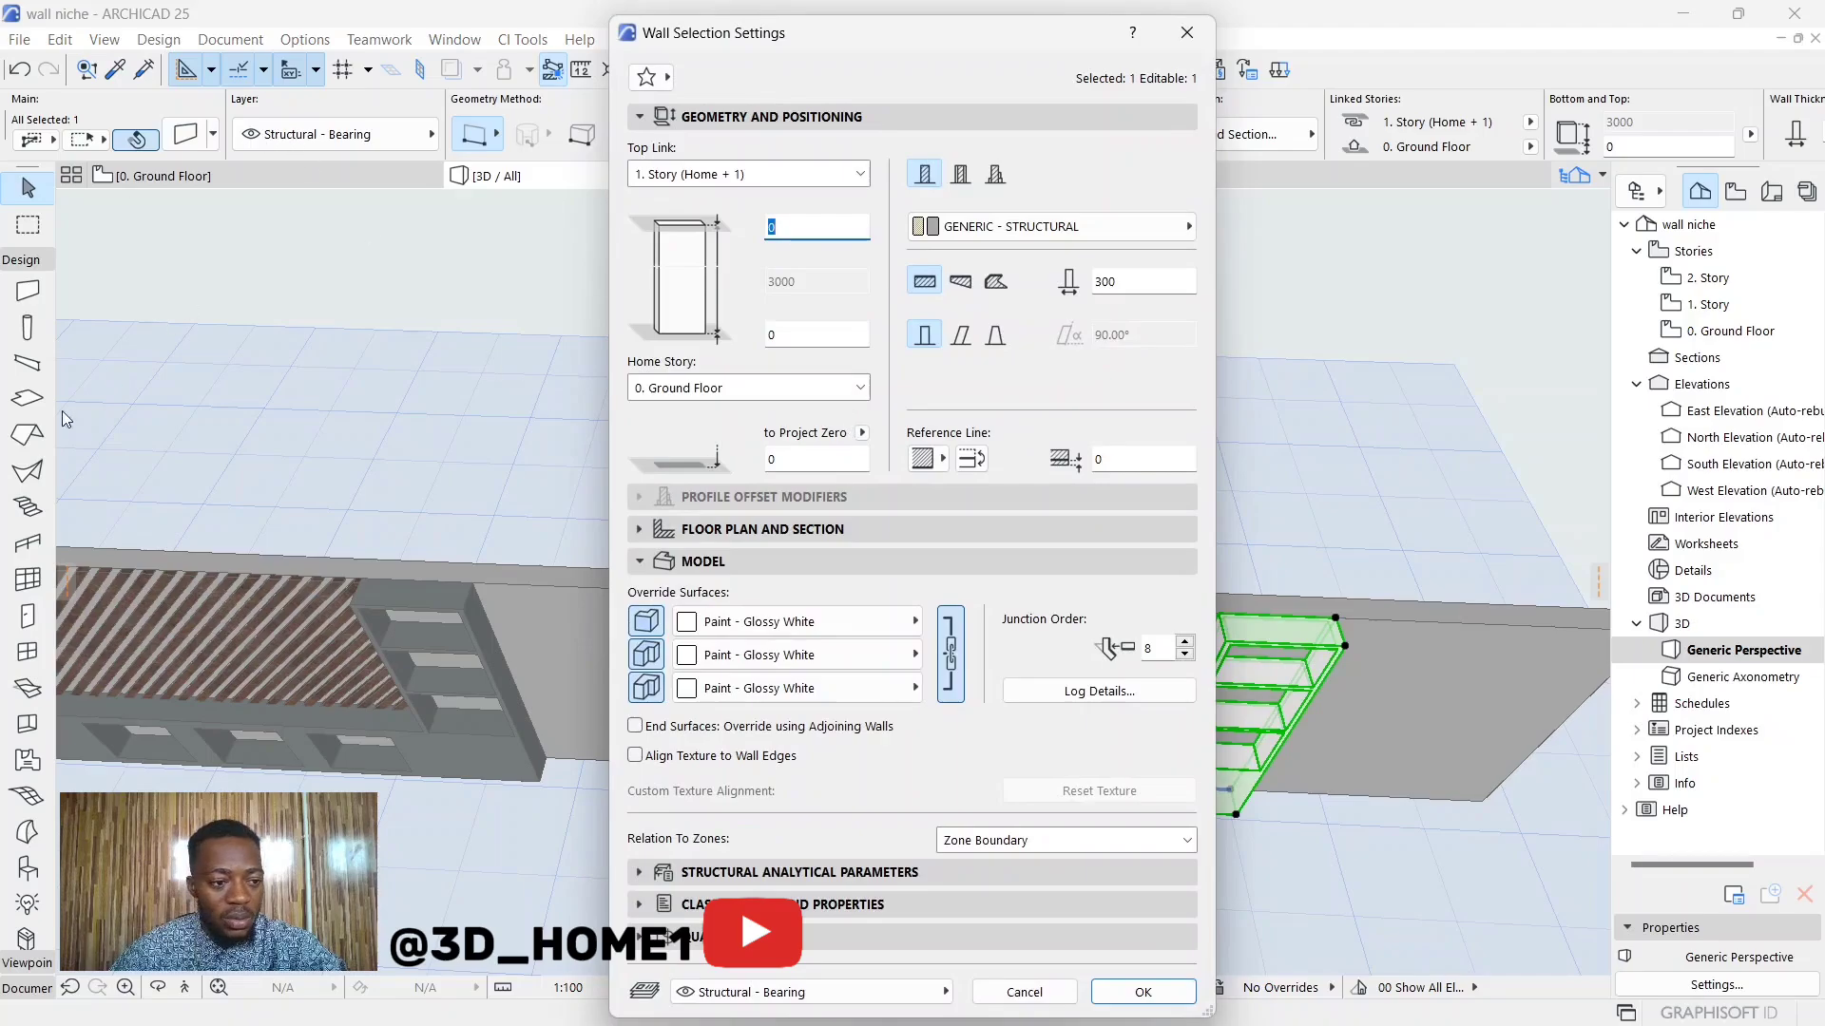
{"action": "key", "text": "Escape"}
{"action": "key", "text": "Escape"}
{"action": "left_click", "coordinate": [26, 295]}
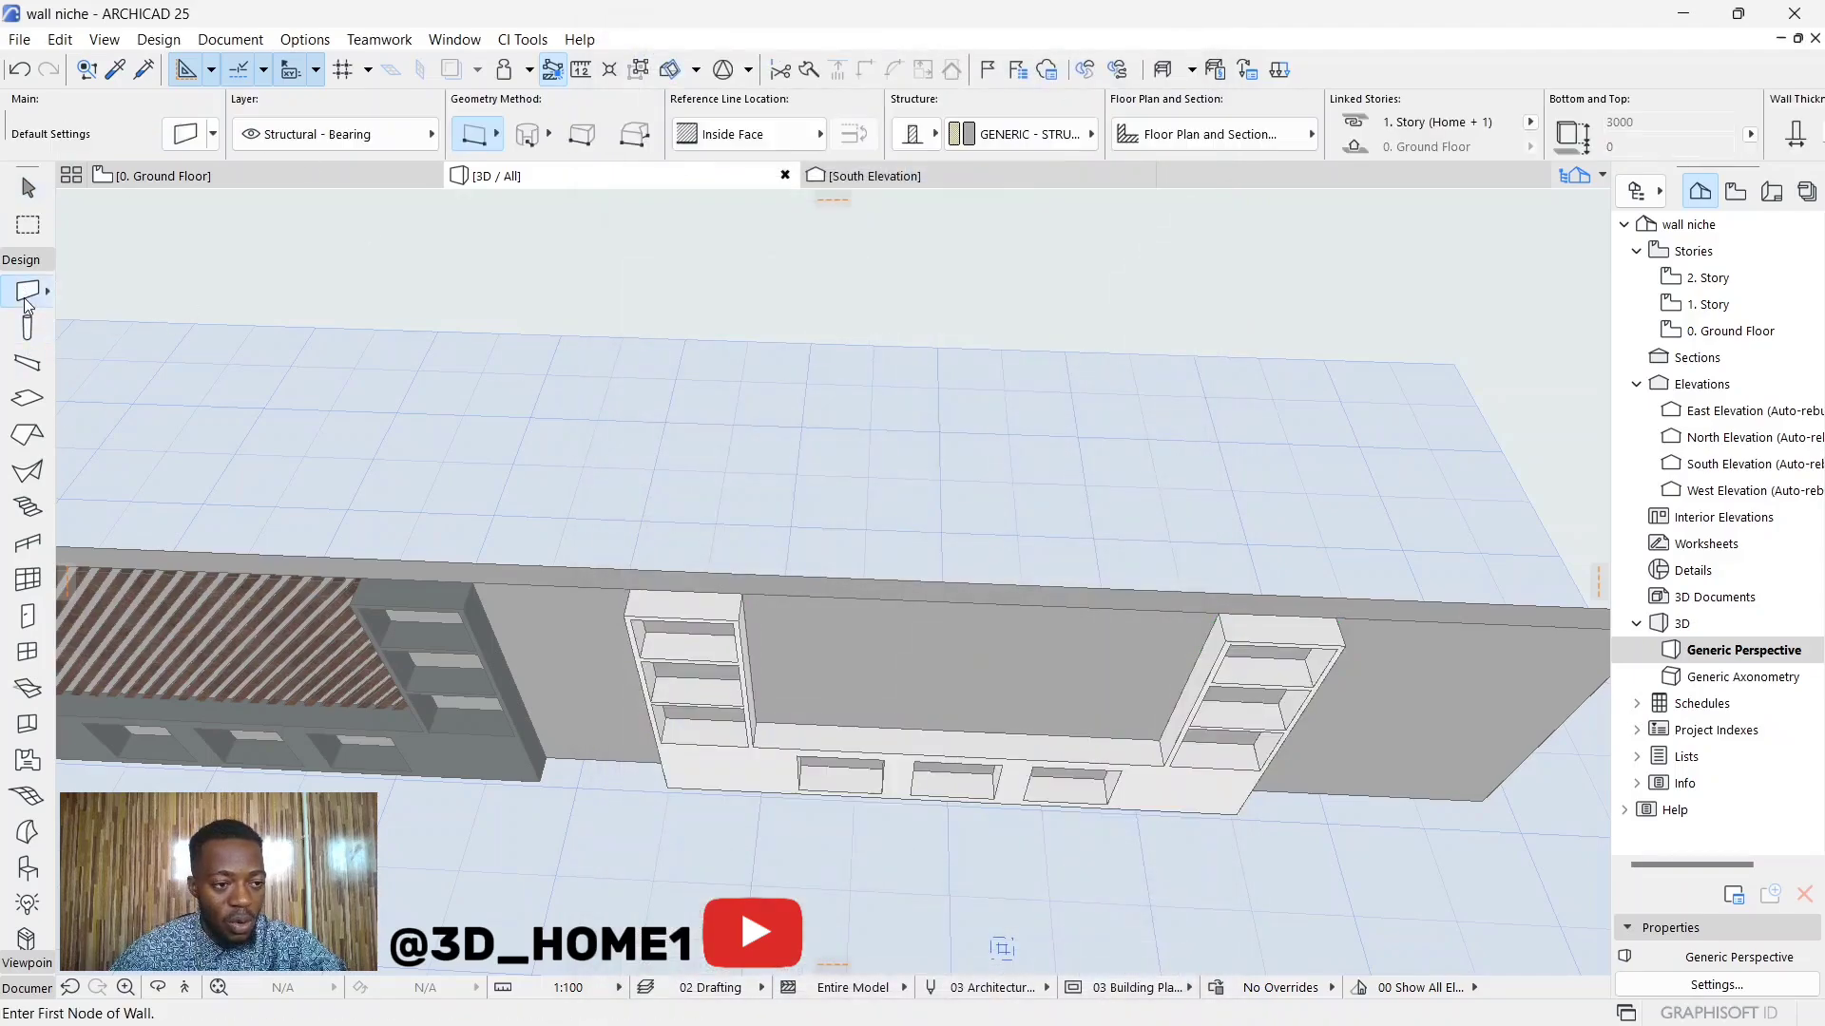
{"action": "left_click", "coordinate": [185, 136]}
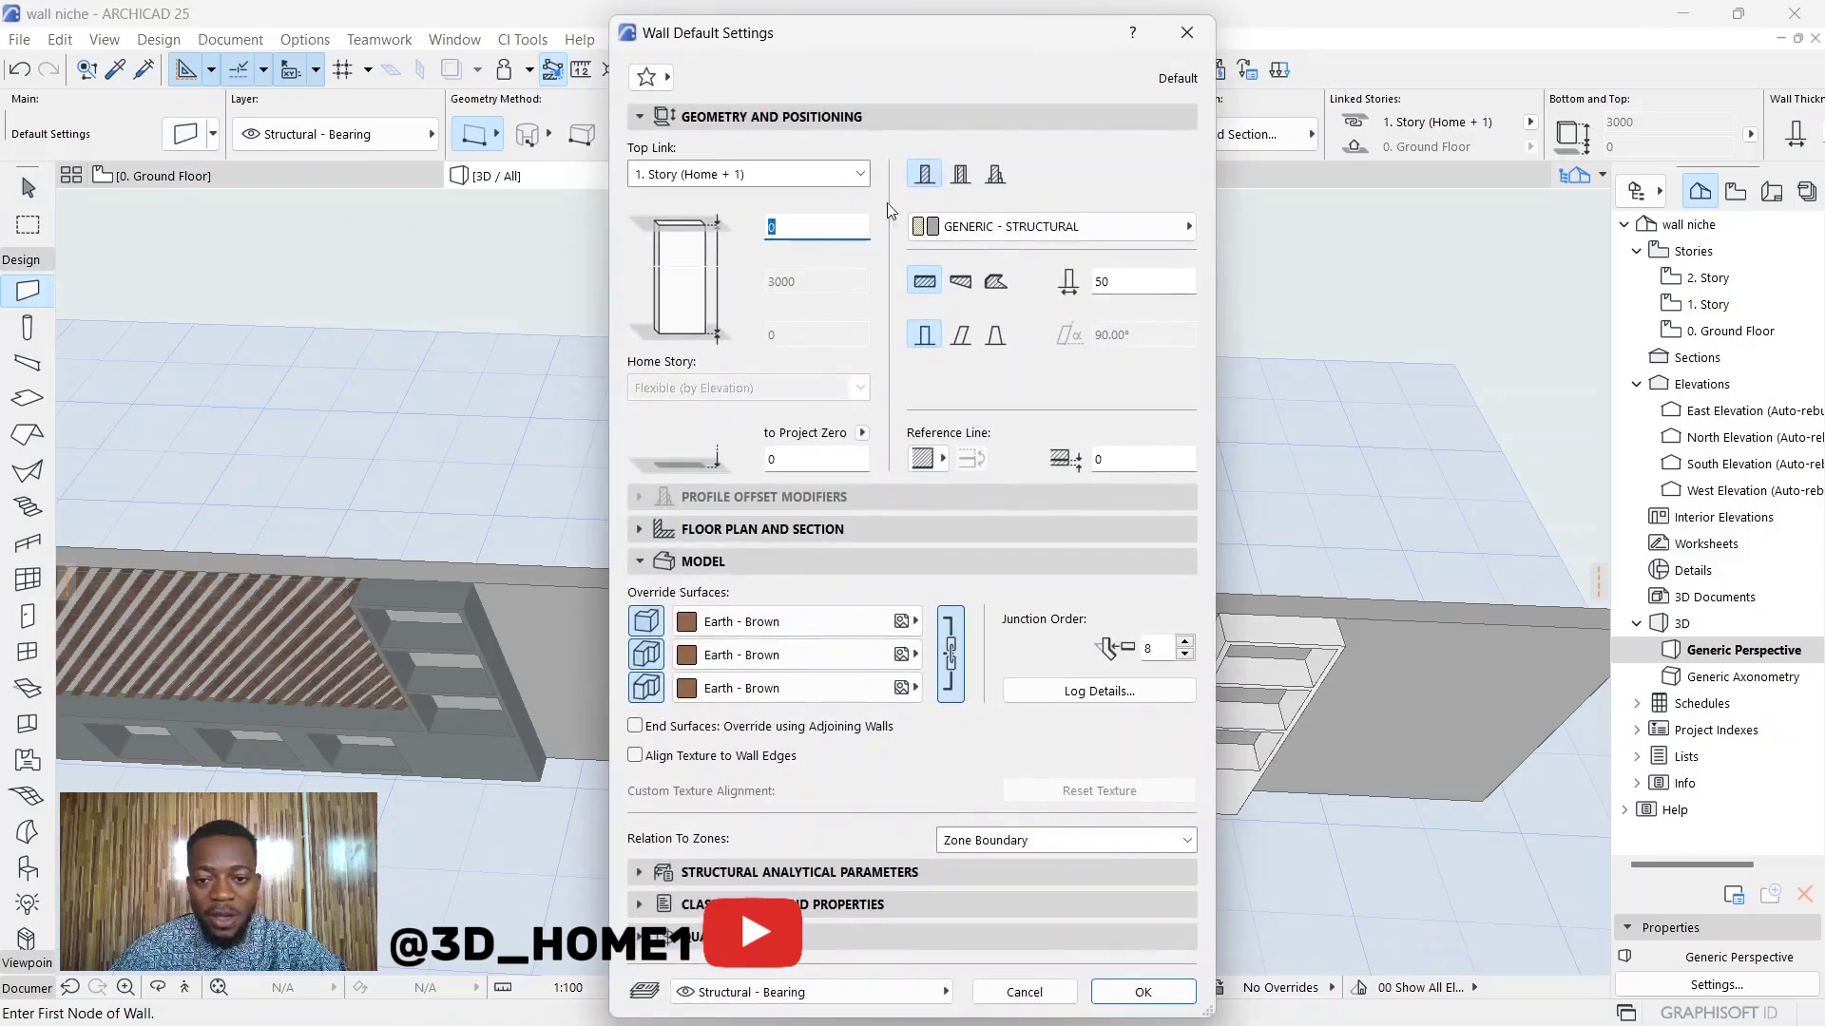
{"action": "left_click", "coordinate": [1109, 282]}
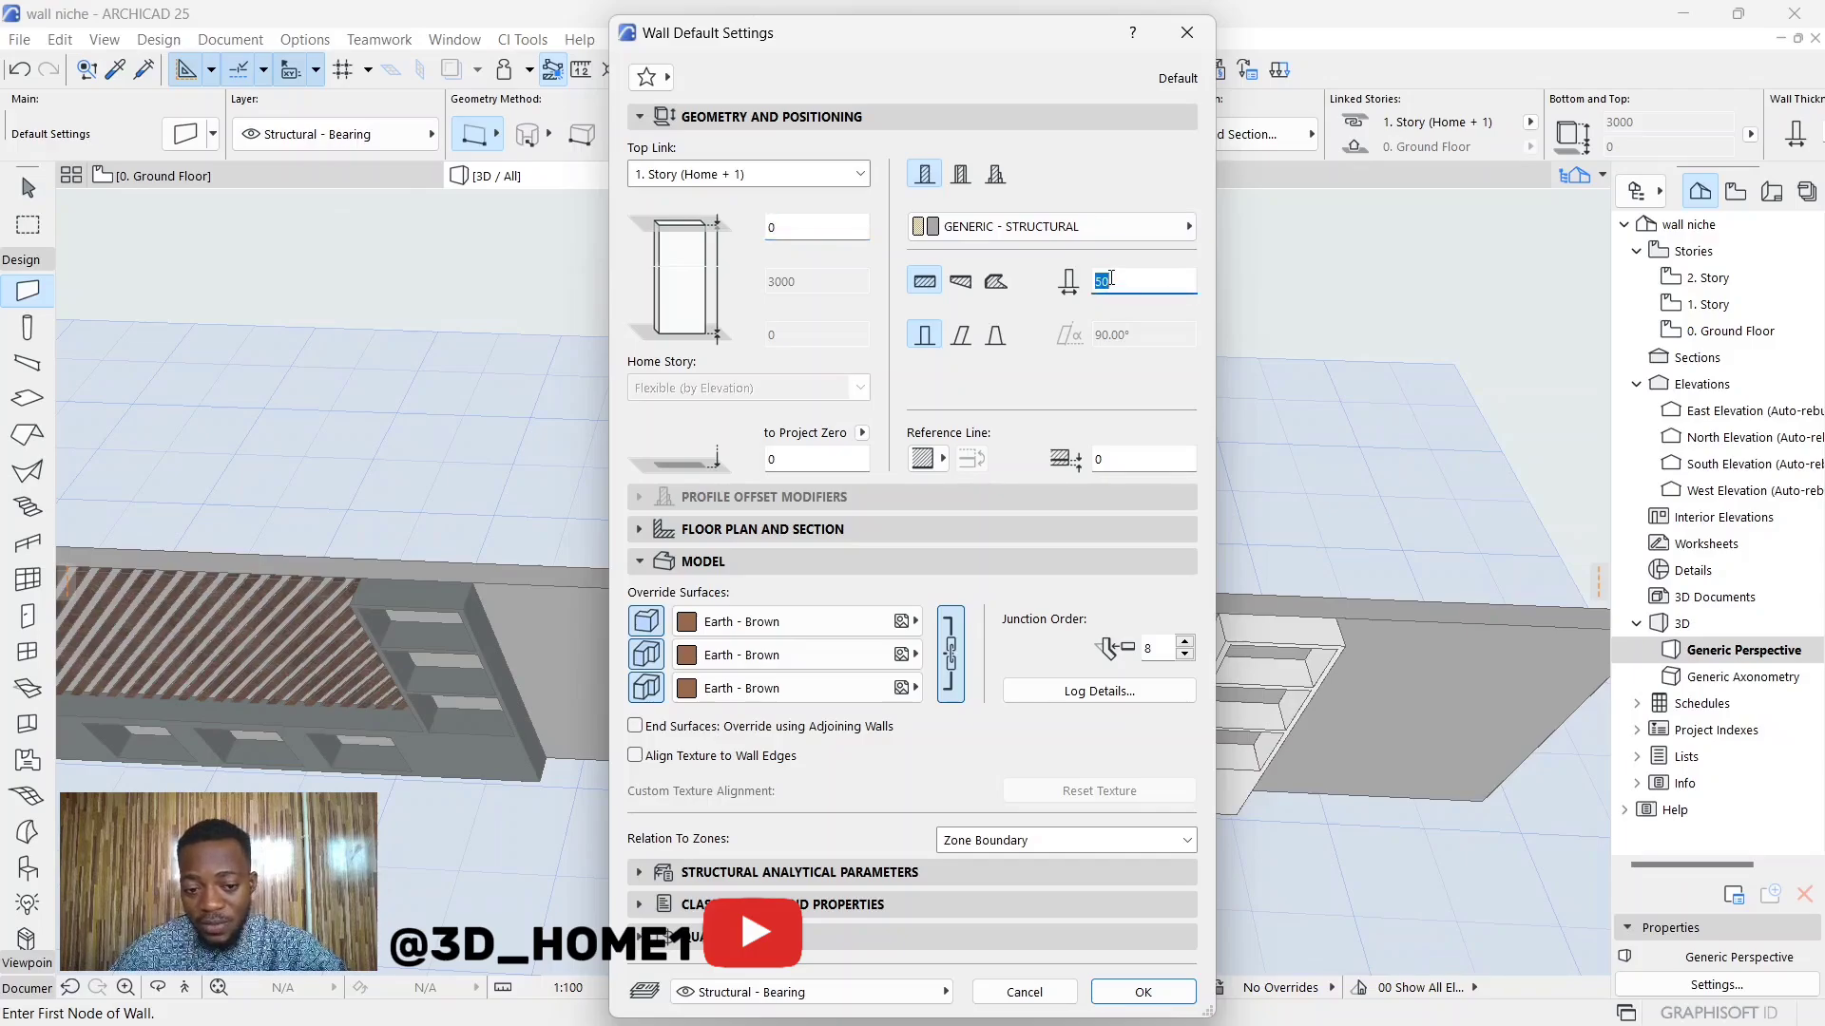
{"action": "left_click", "coordinate": [699, 632]}
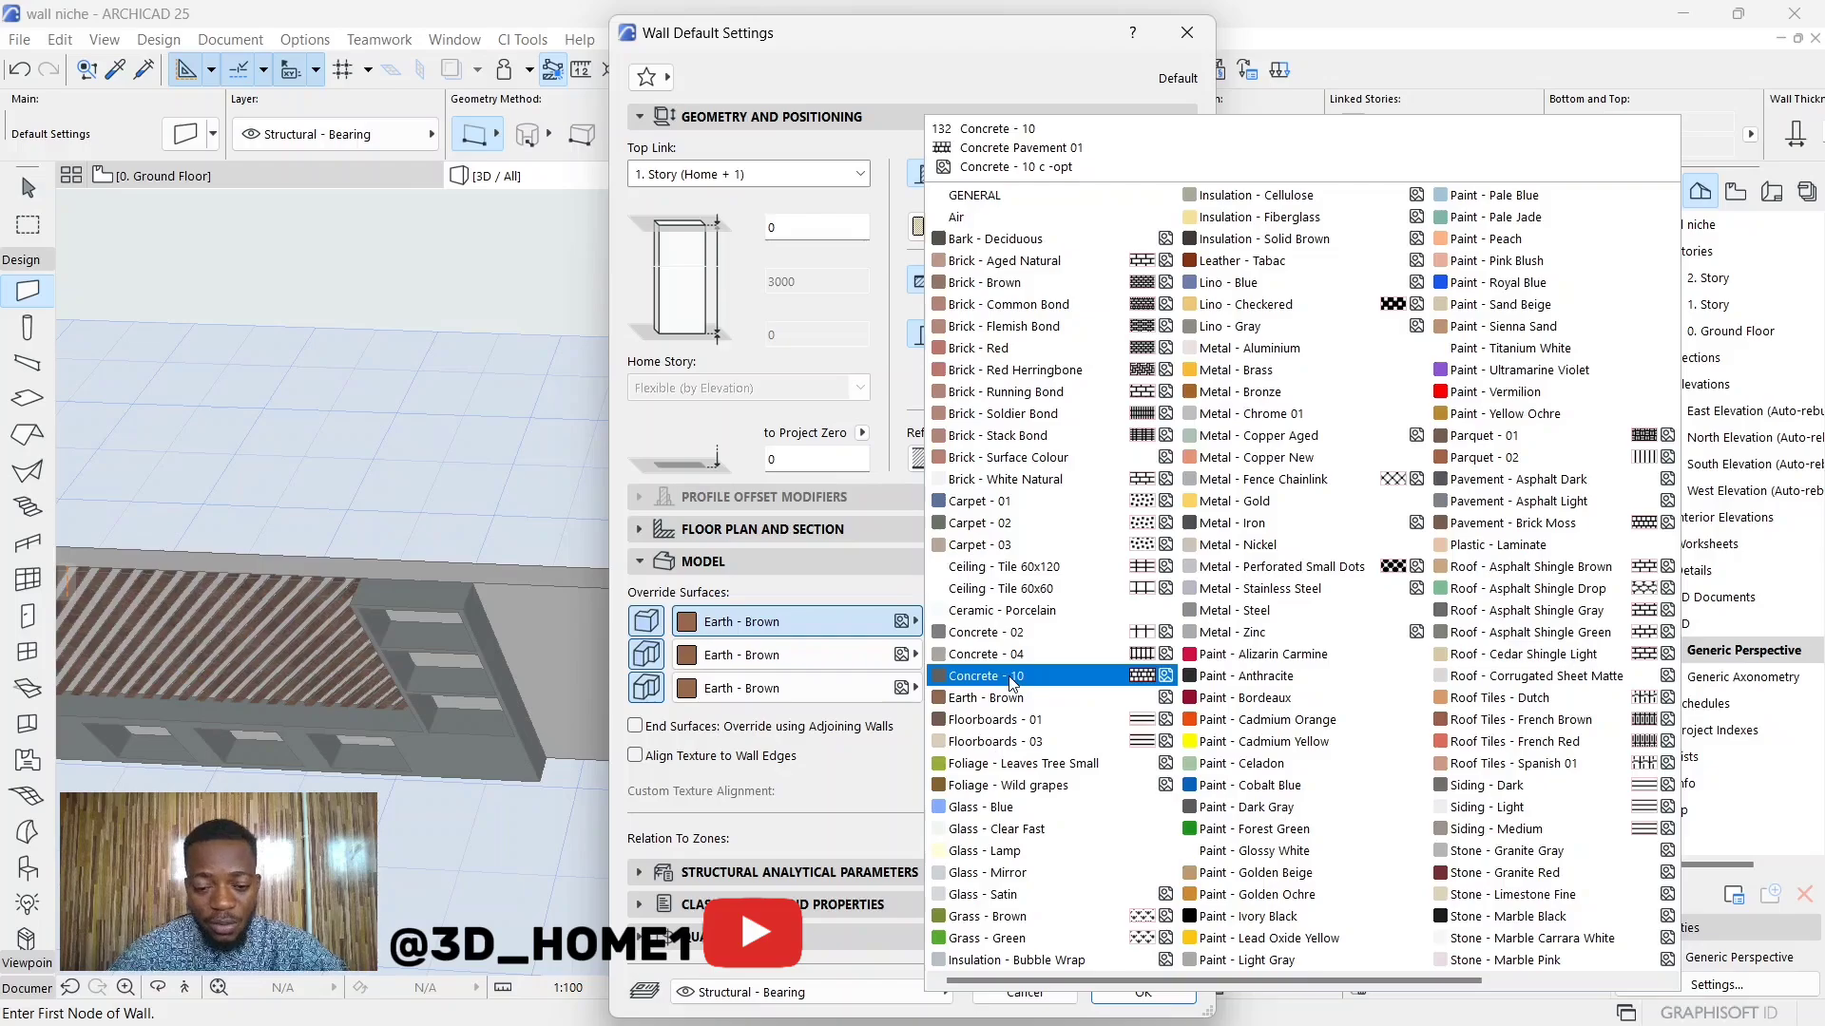
{"action": "left_click", "coordinate": [953, 724]}
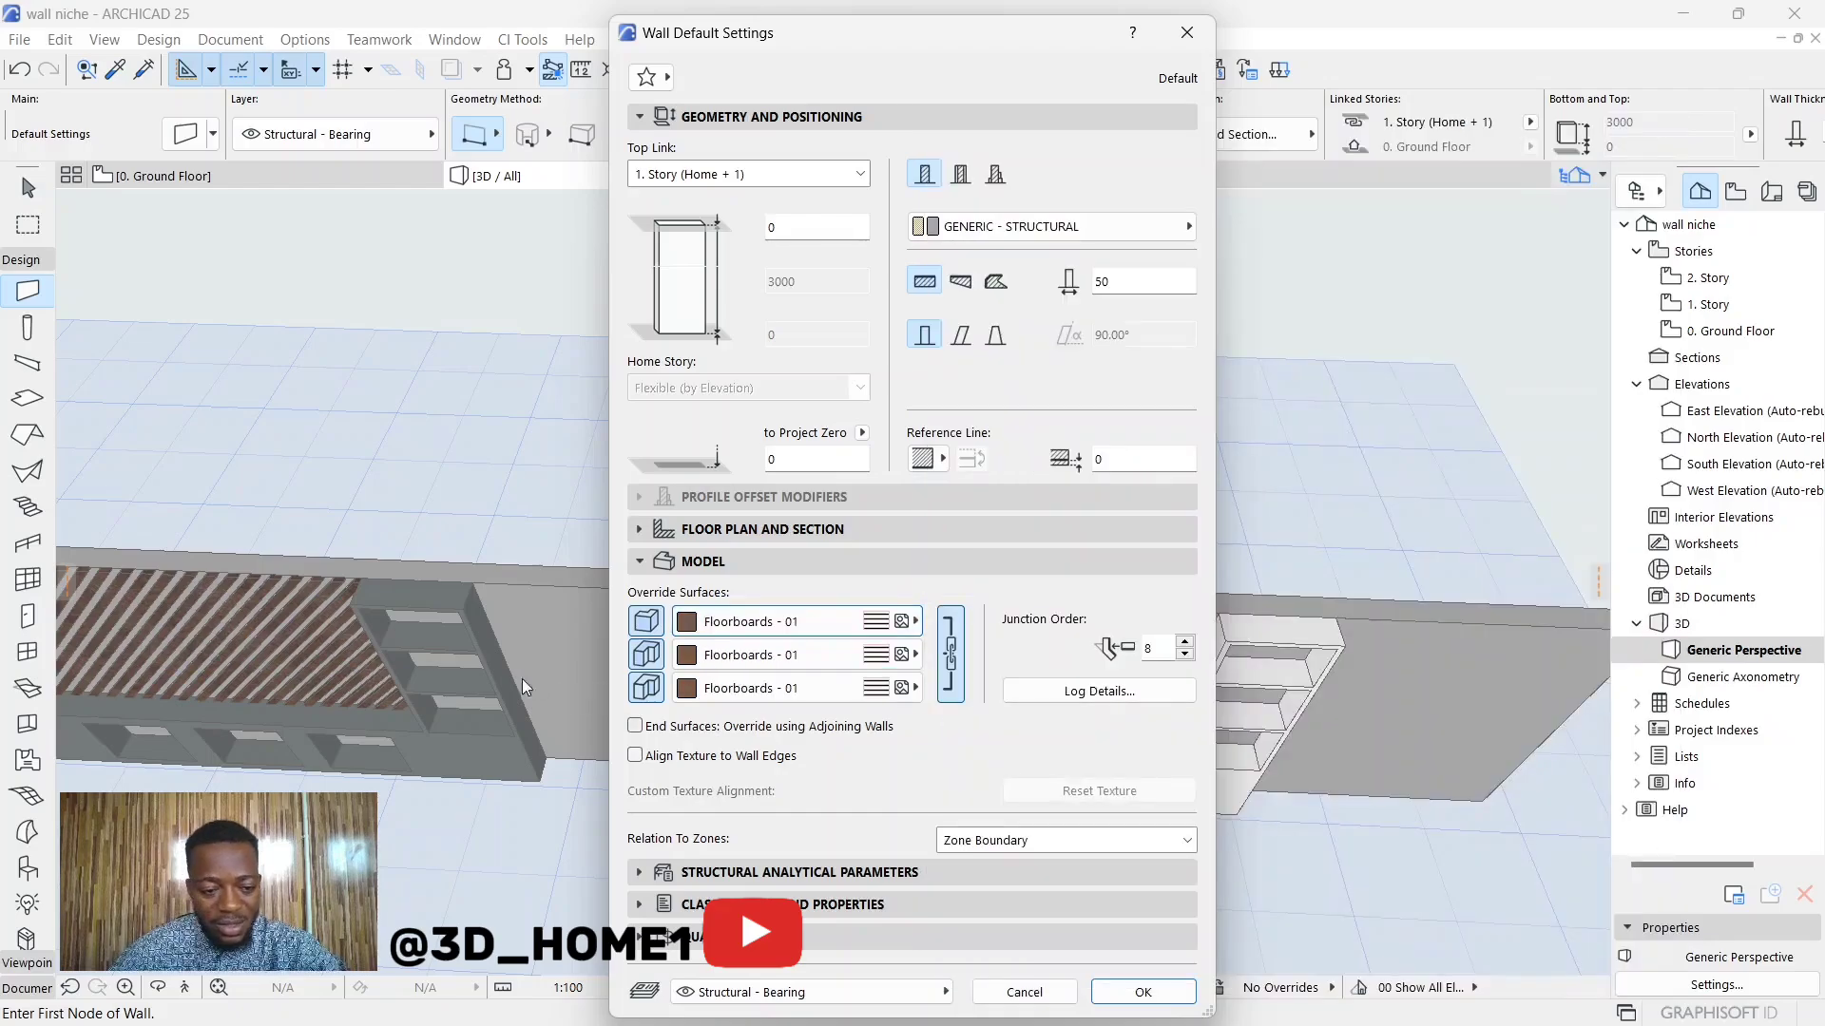
{"action": "left_click", "coordinate": [1143, 992]}
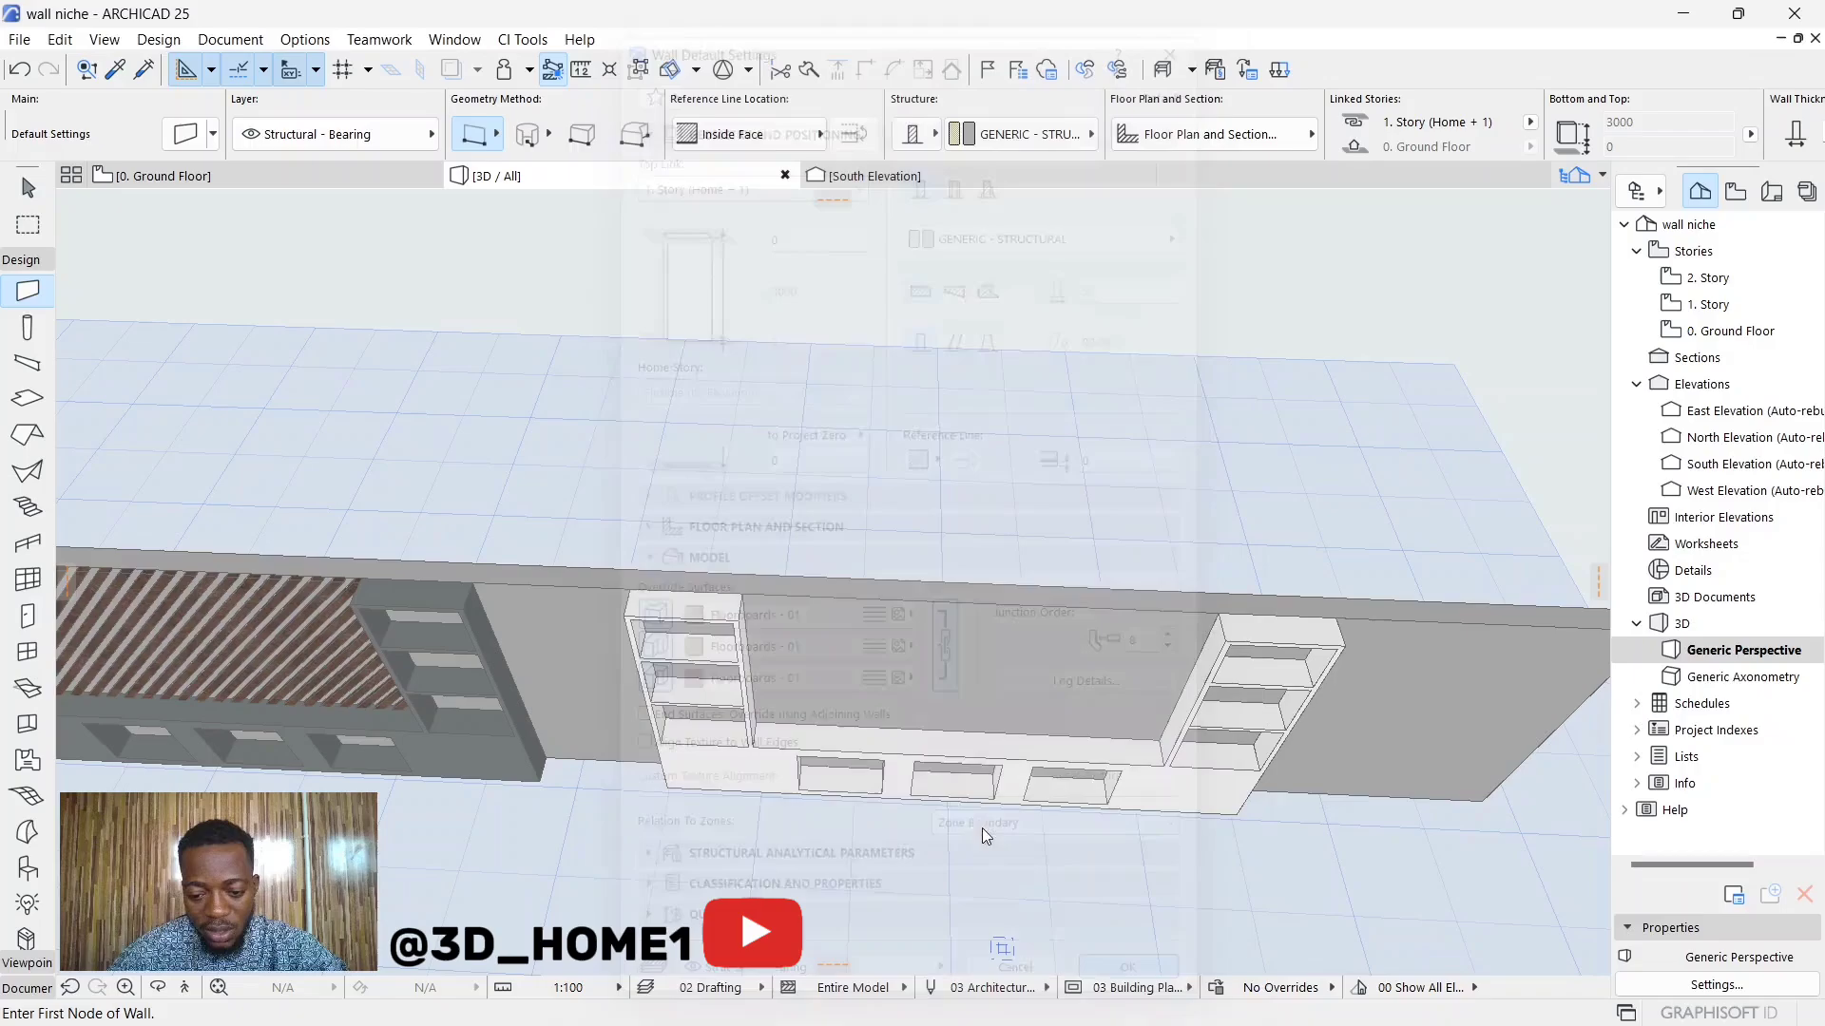
Step: Draw a back-panel wall across the niche between the shelving units
{"action": "scroll", "coordinate": [729, 739], "scroll_direction": "up", "scroll_amount": 5}
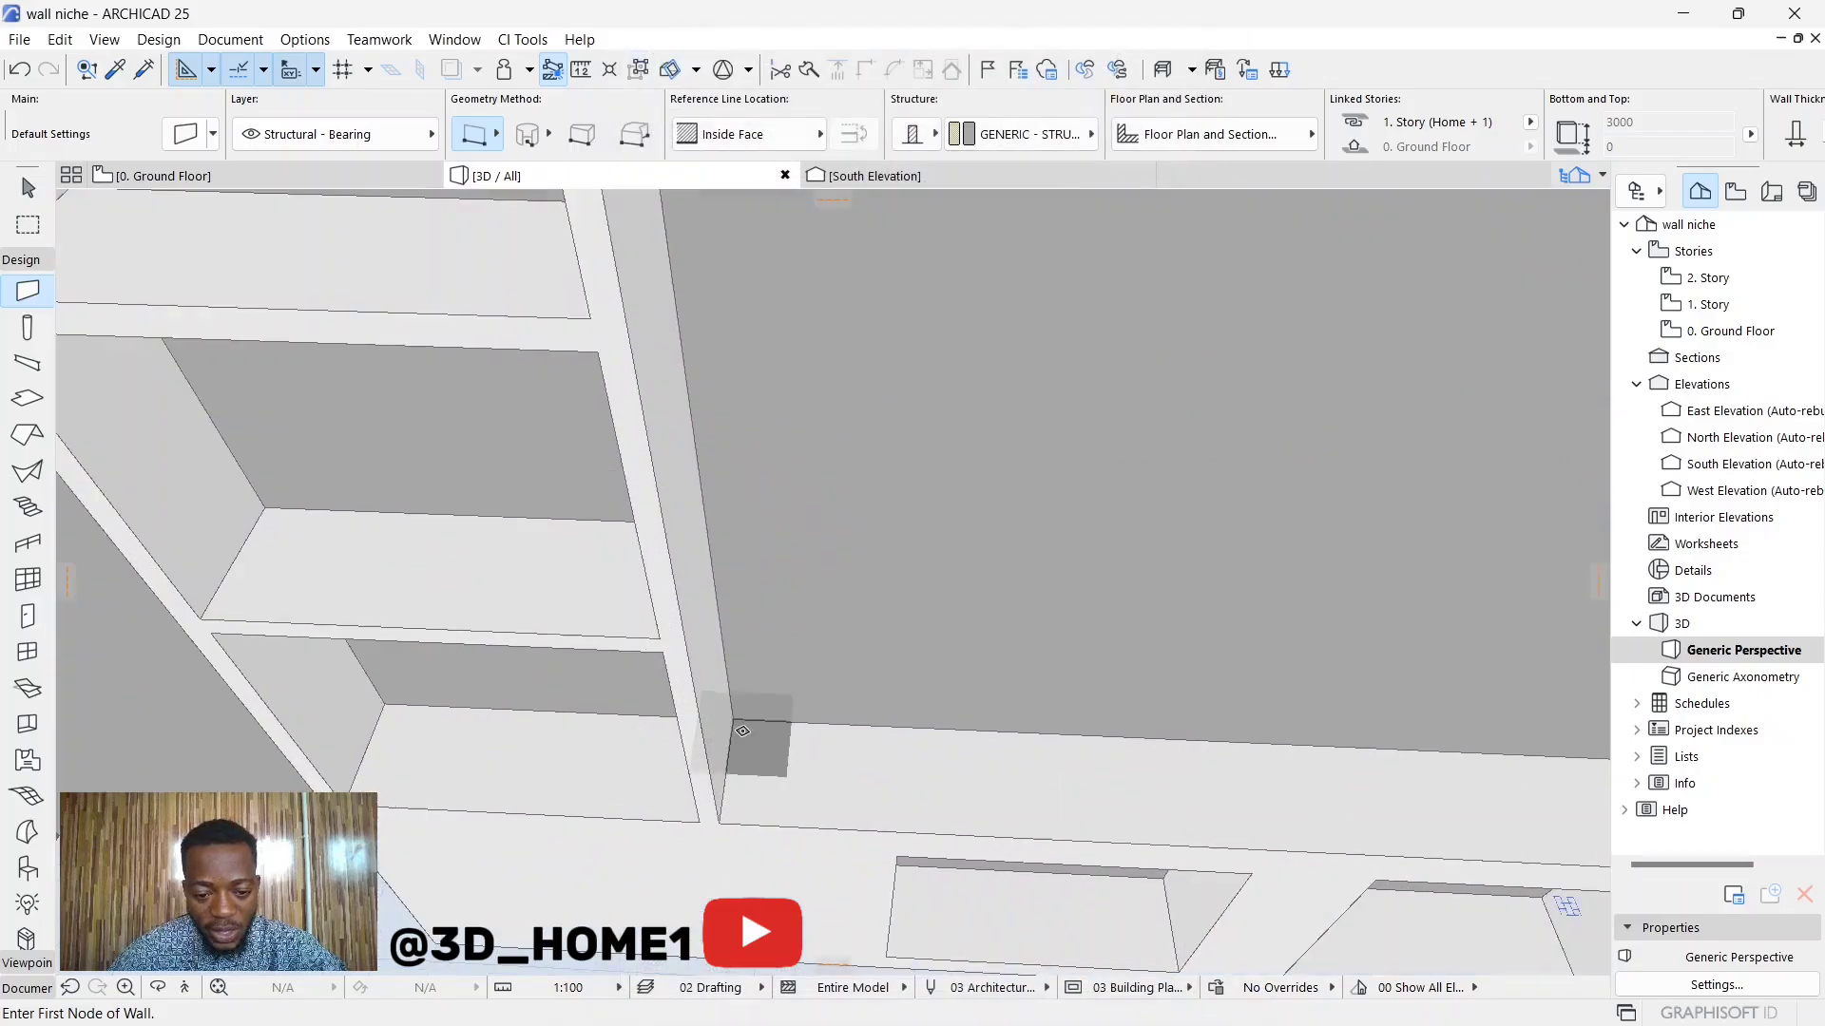
{"action": "left_click", "coordinate": [735, 715]}
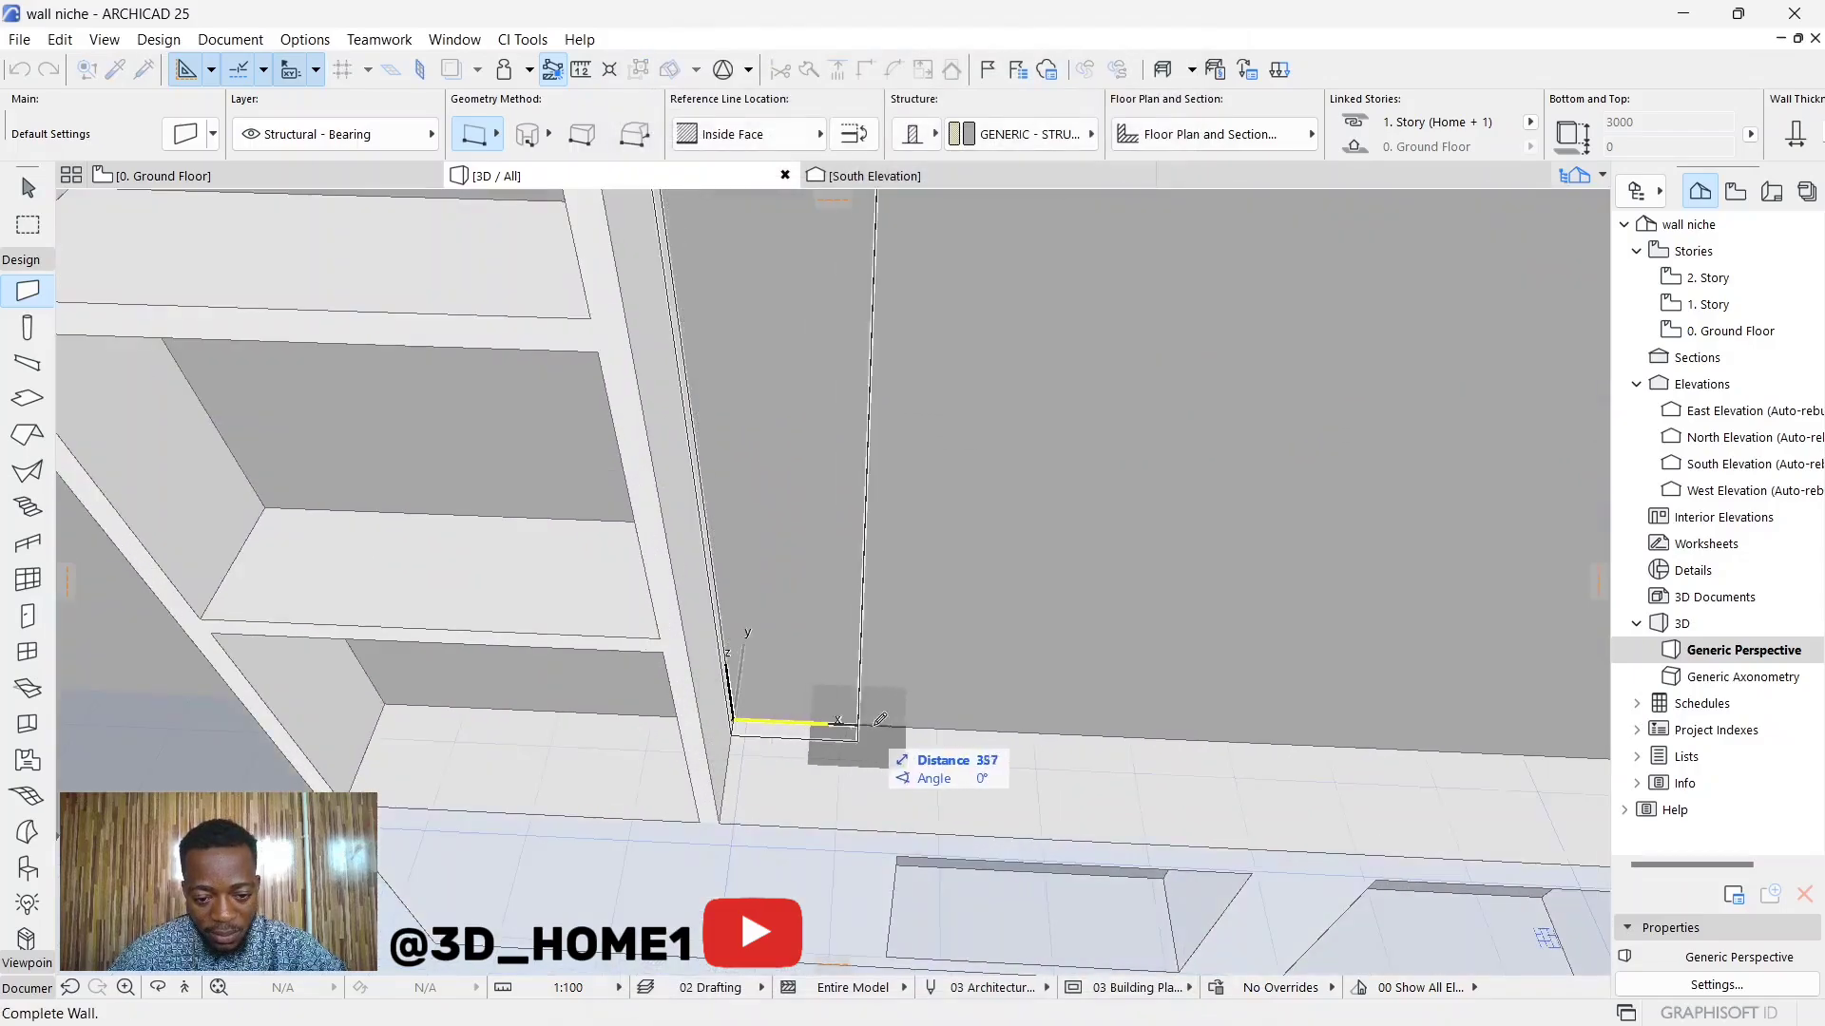
{"action": "left_click", "coordinate": [792, 740]}
{"action": "scroll", "coordinate": [703, 704], "scroll_direction": "down", "scroll_amount": 3}
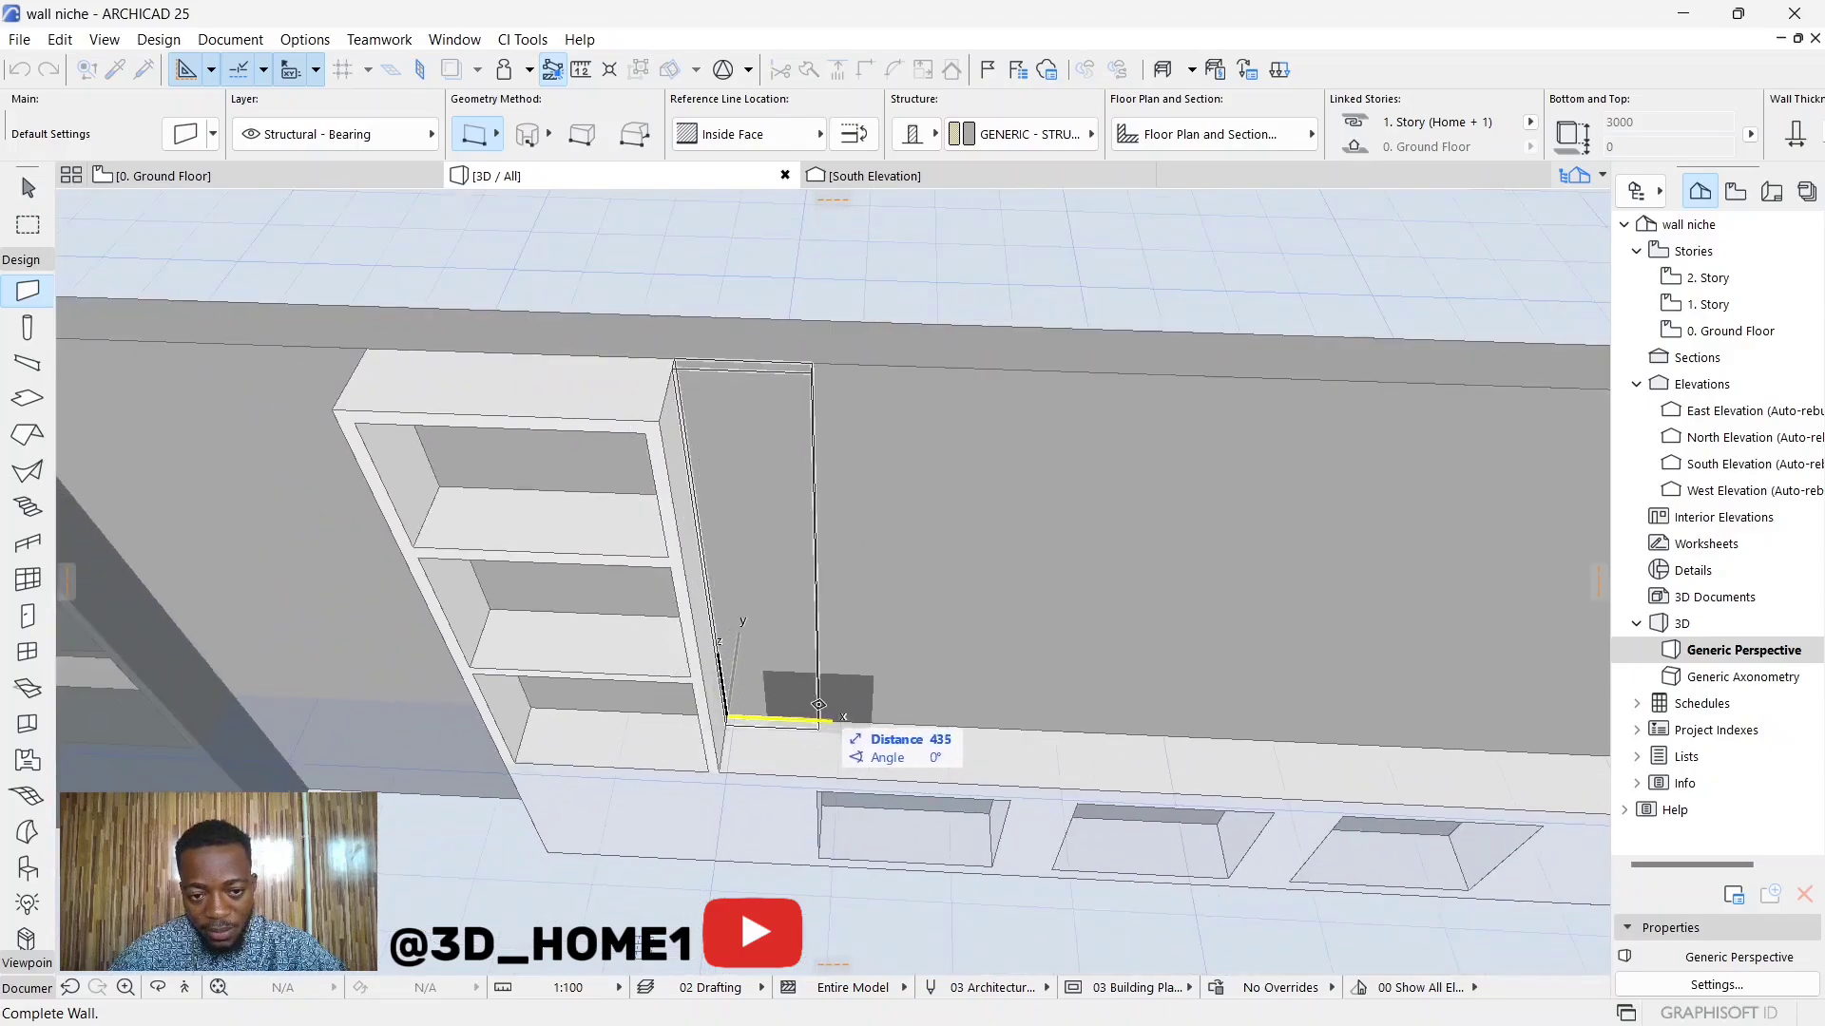
{"action": "scroll", "coordinate": [950, 694], "scroll_direction": "down", "scroll_amount": 3}
{"action": "scroll", "coordinate": [1149, 680], "scroll_direction": "up", "scroll_amount": 3}
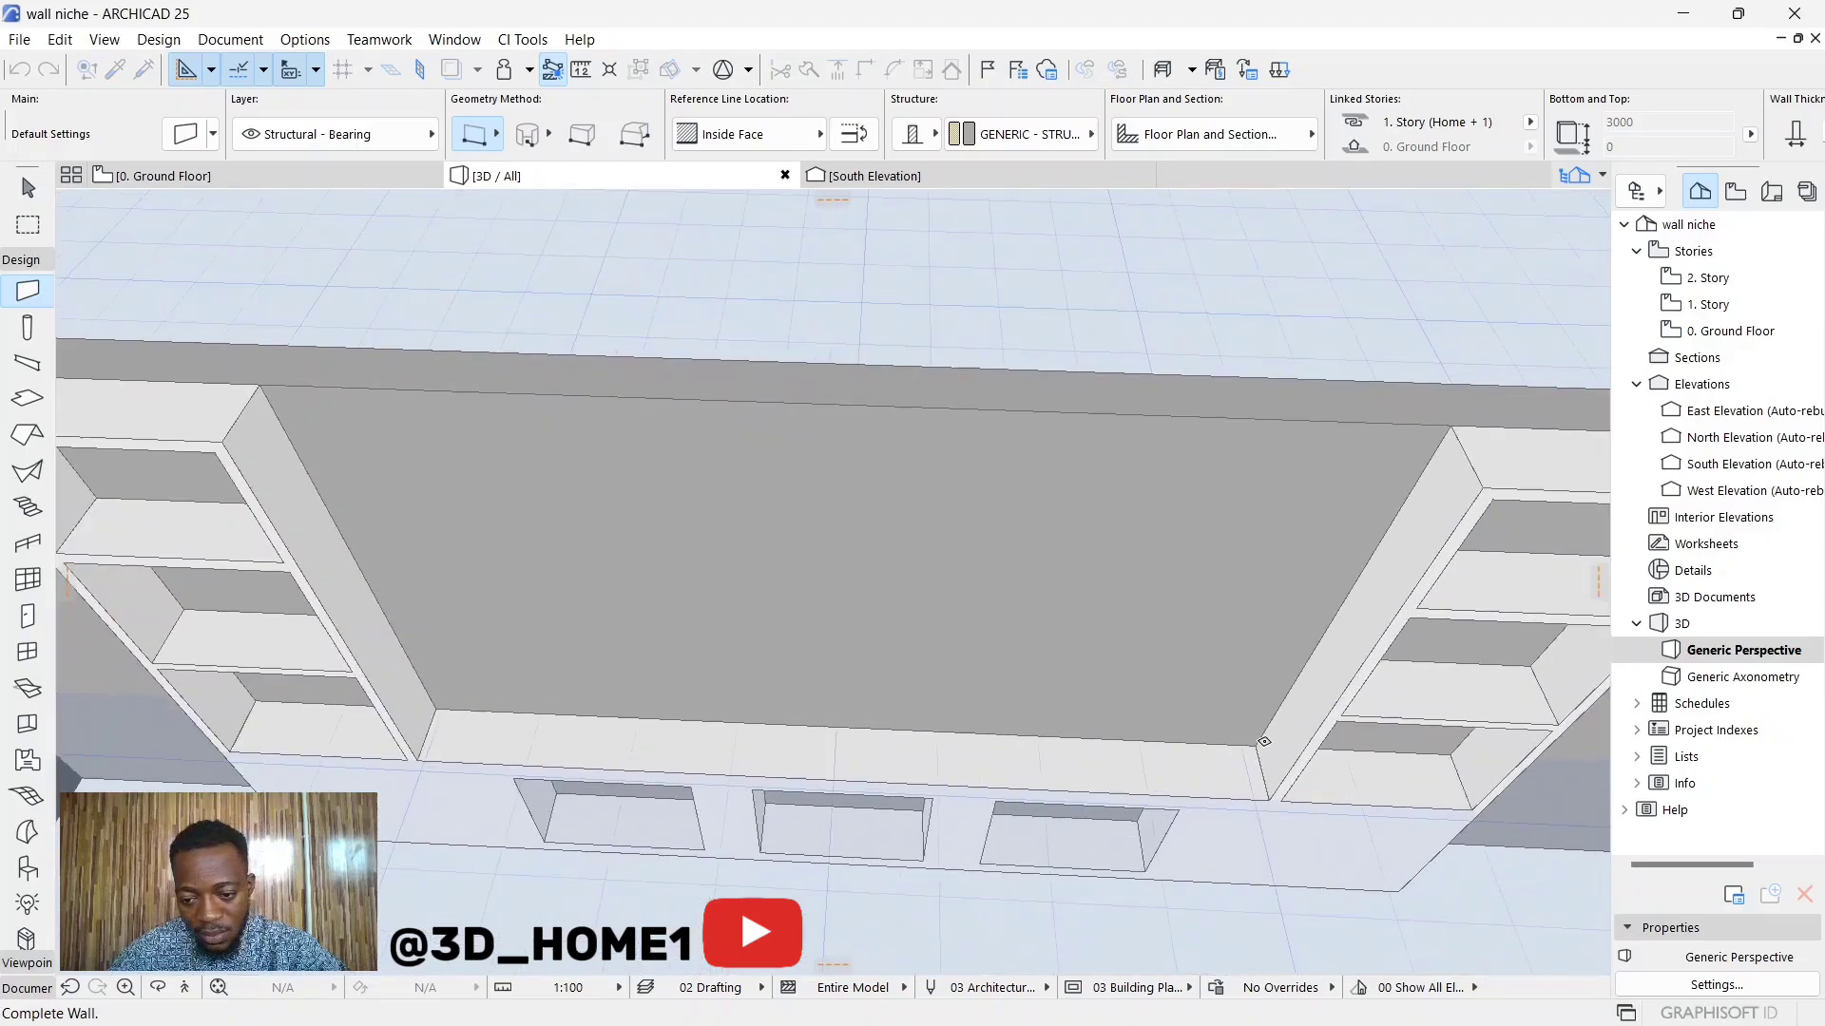
{"action": "left_click", "coordinate": [1262, 775]}
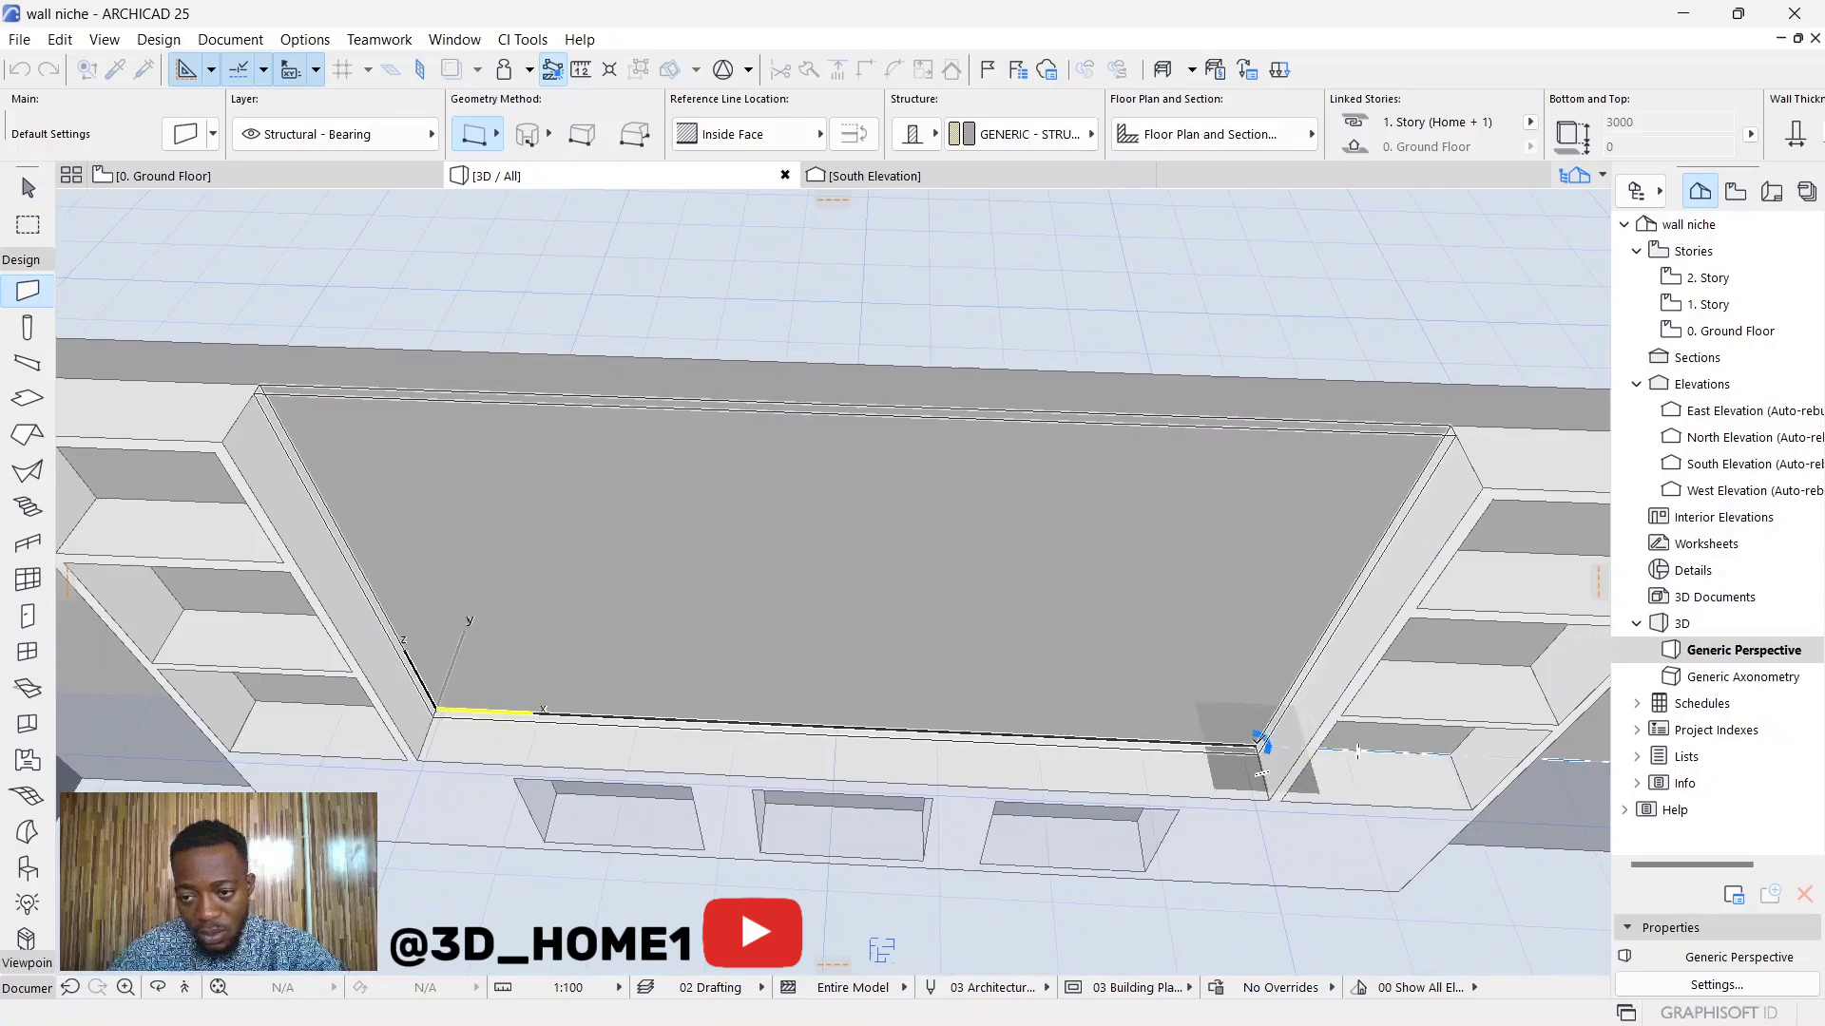
{"action": "key", "text": "Escape"}
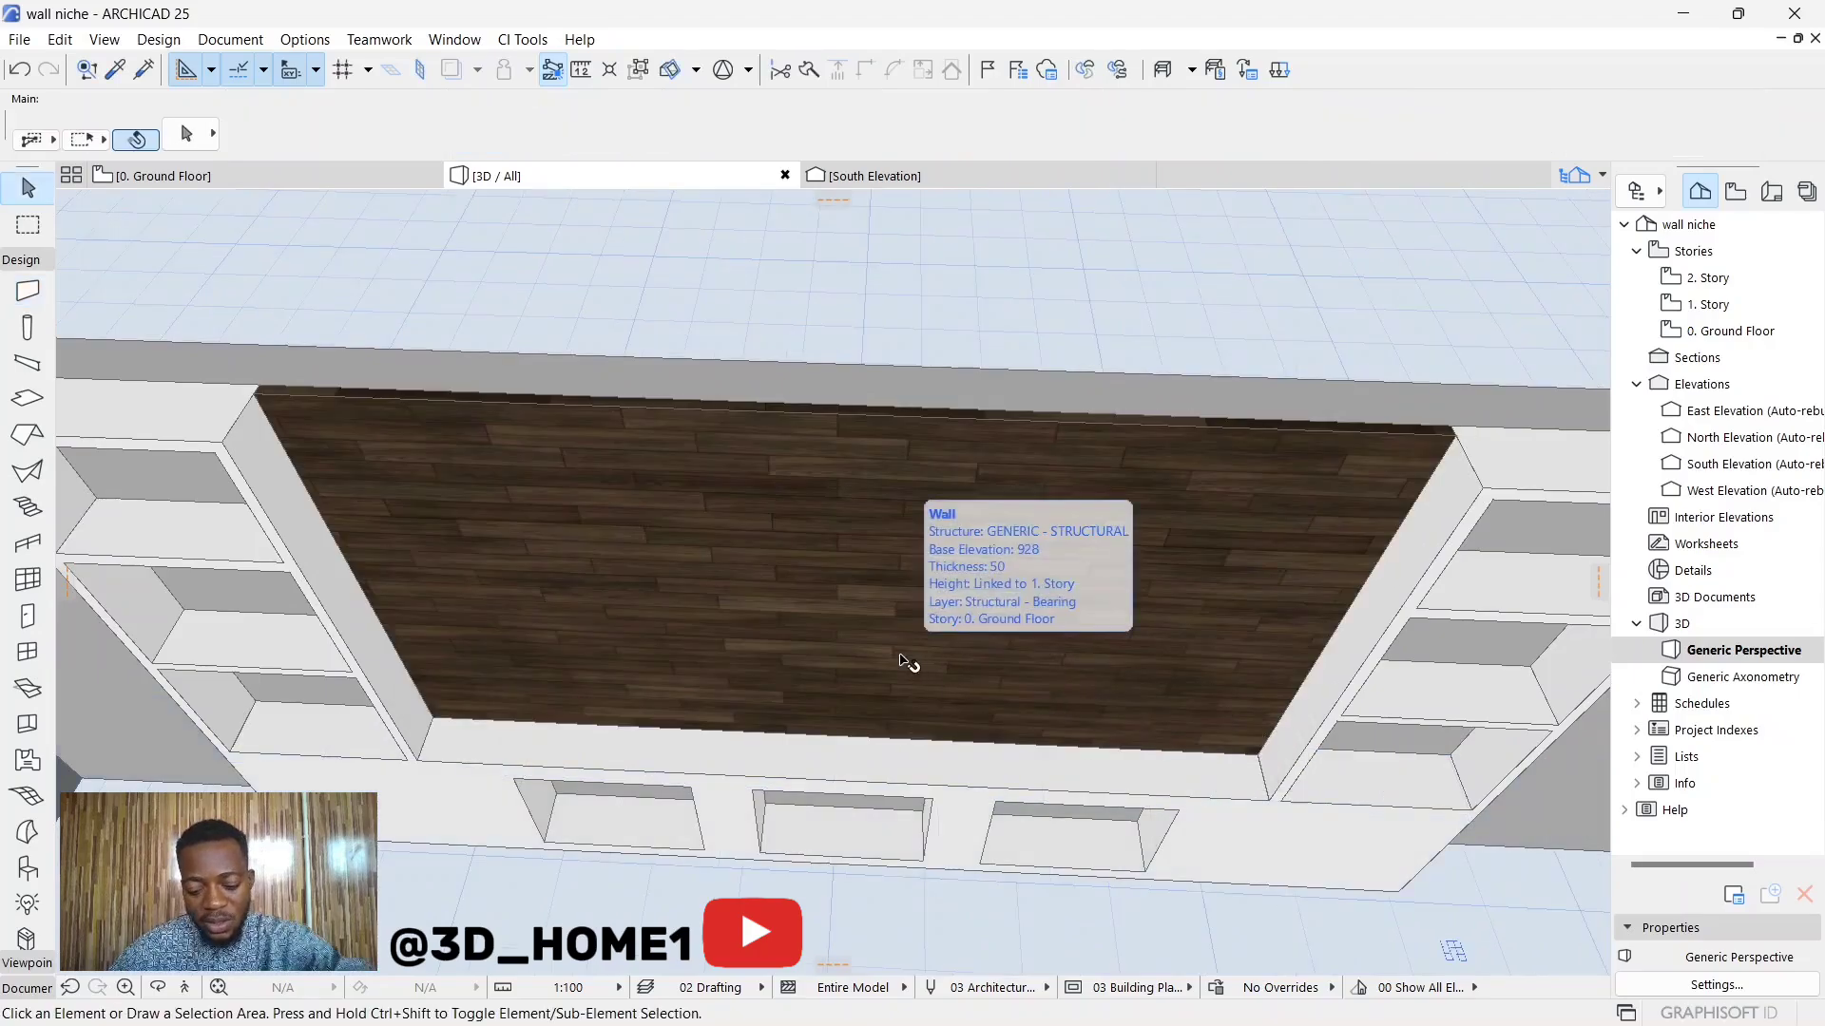
Step: Change the new wall's override surfaces to Earth - Brown
{"action": "middle_click_drag", "start_coordinate": [897, 676], "coordinate": [959, 631], "text": "shift"}
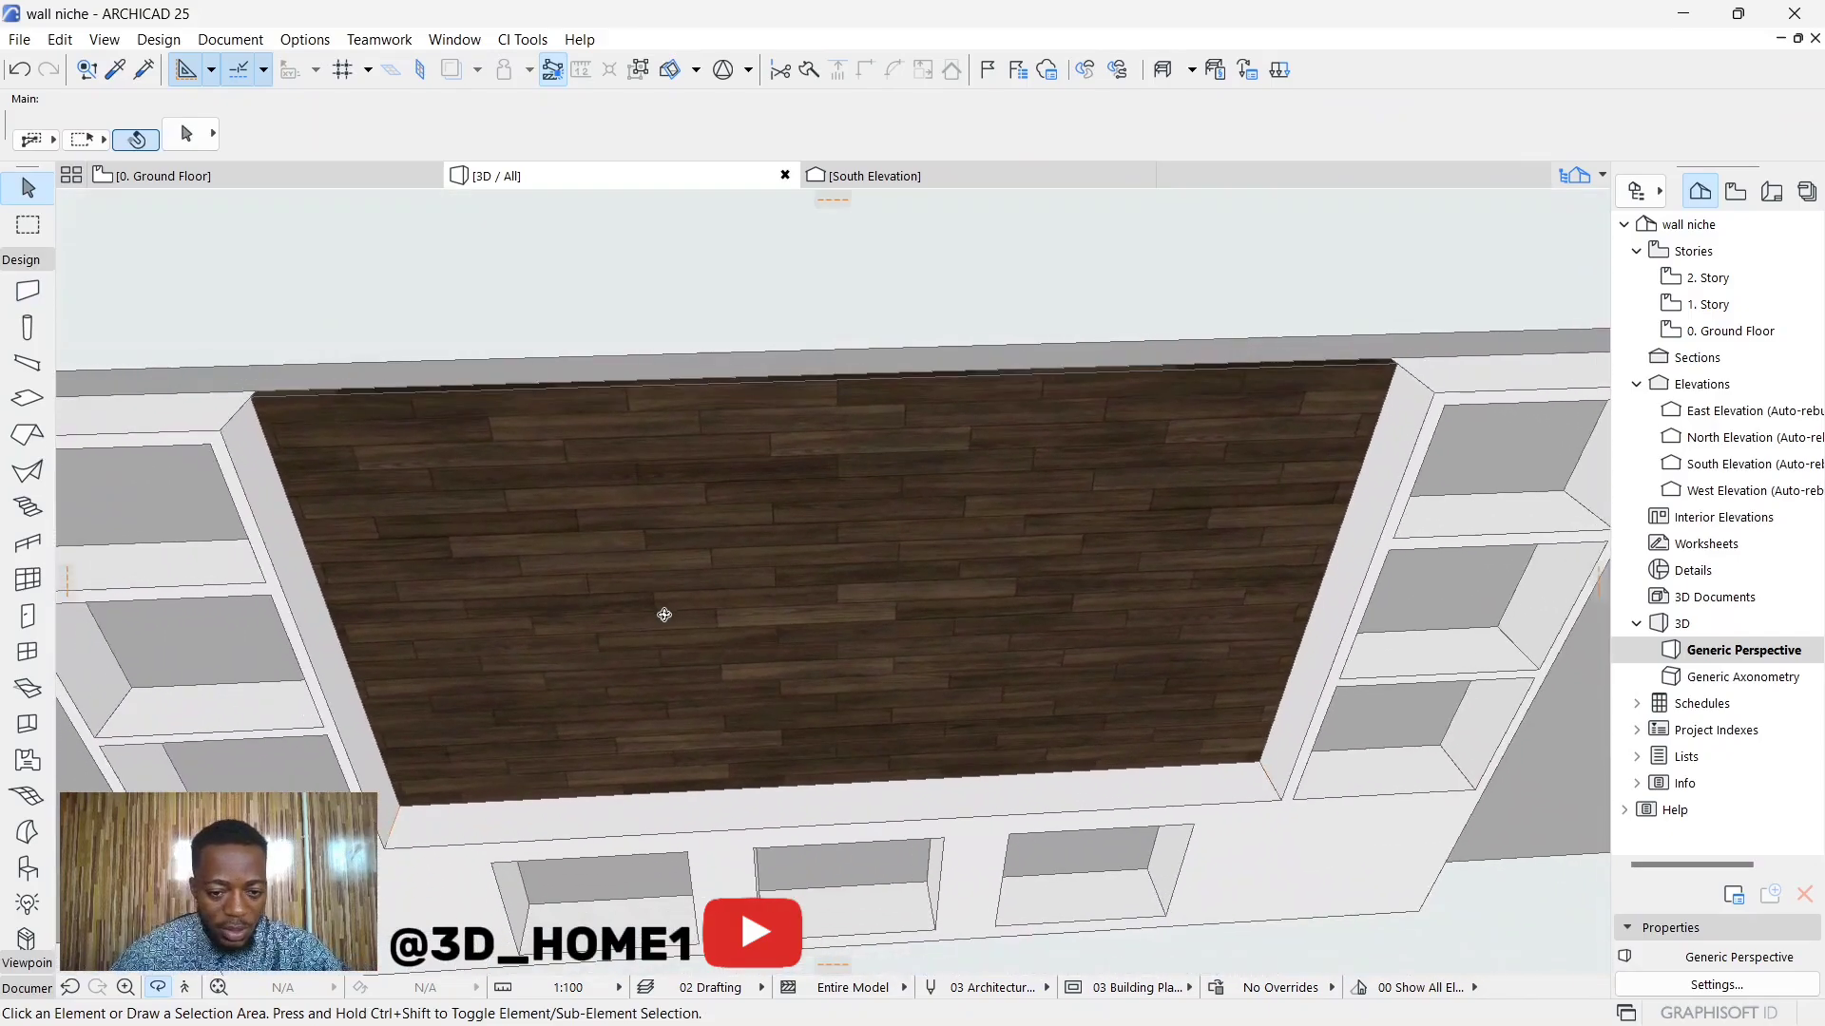
{"action": "left_click", "coordinate": [640, 594]}
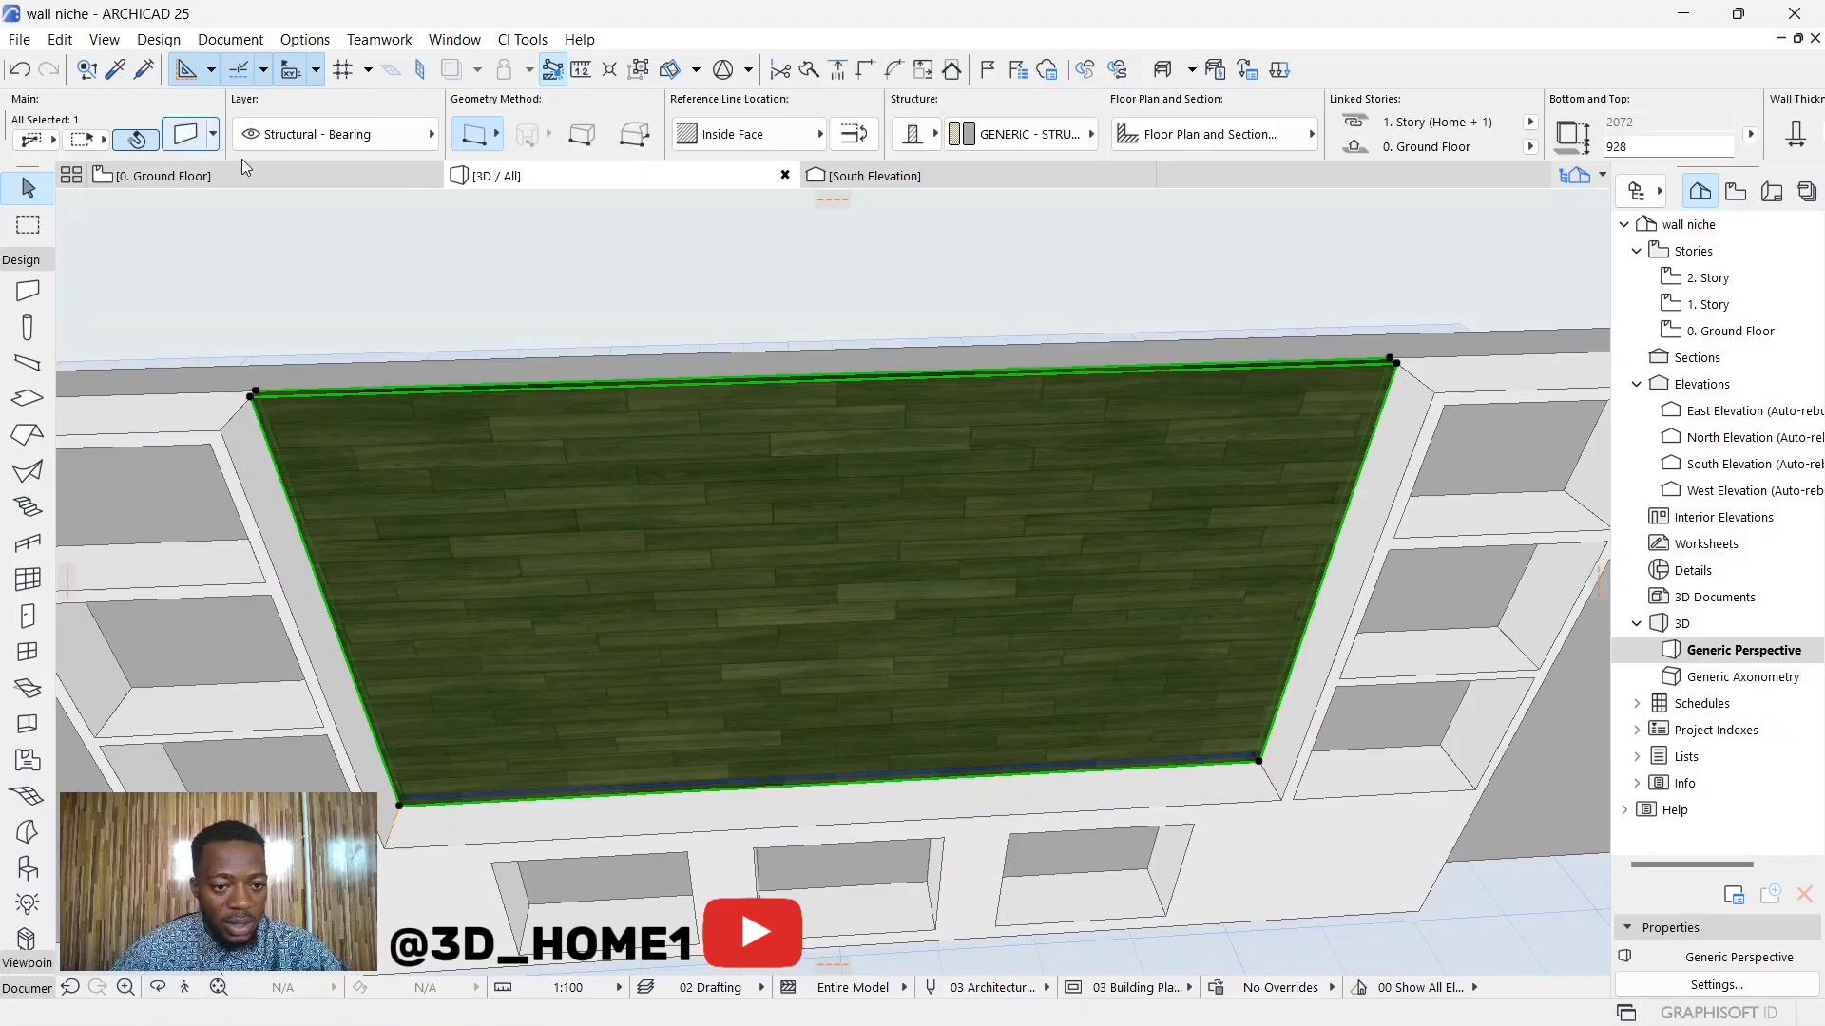
{"action": "key", "text": "ctrl+t"}
{"action": "left_click", "coordinate": [686, 622]}
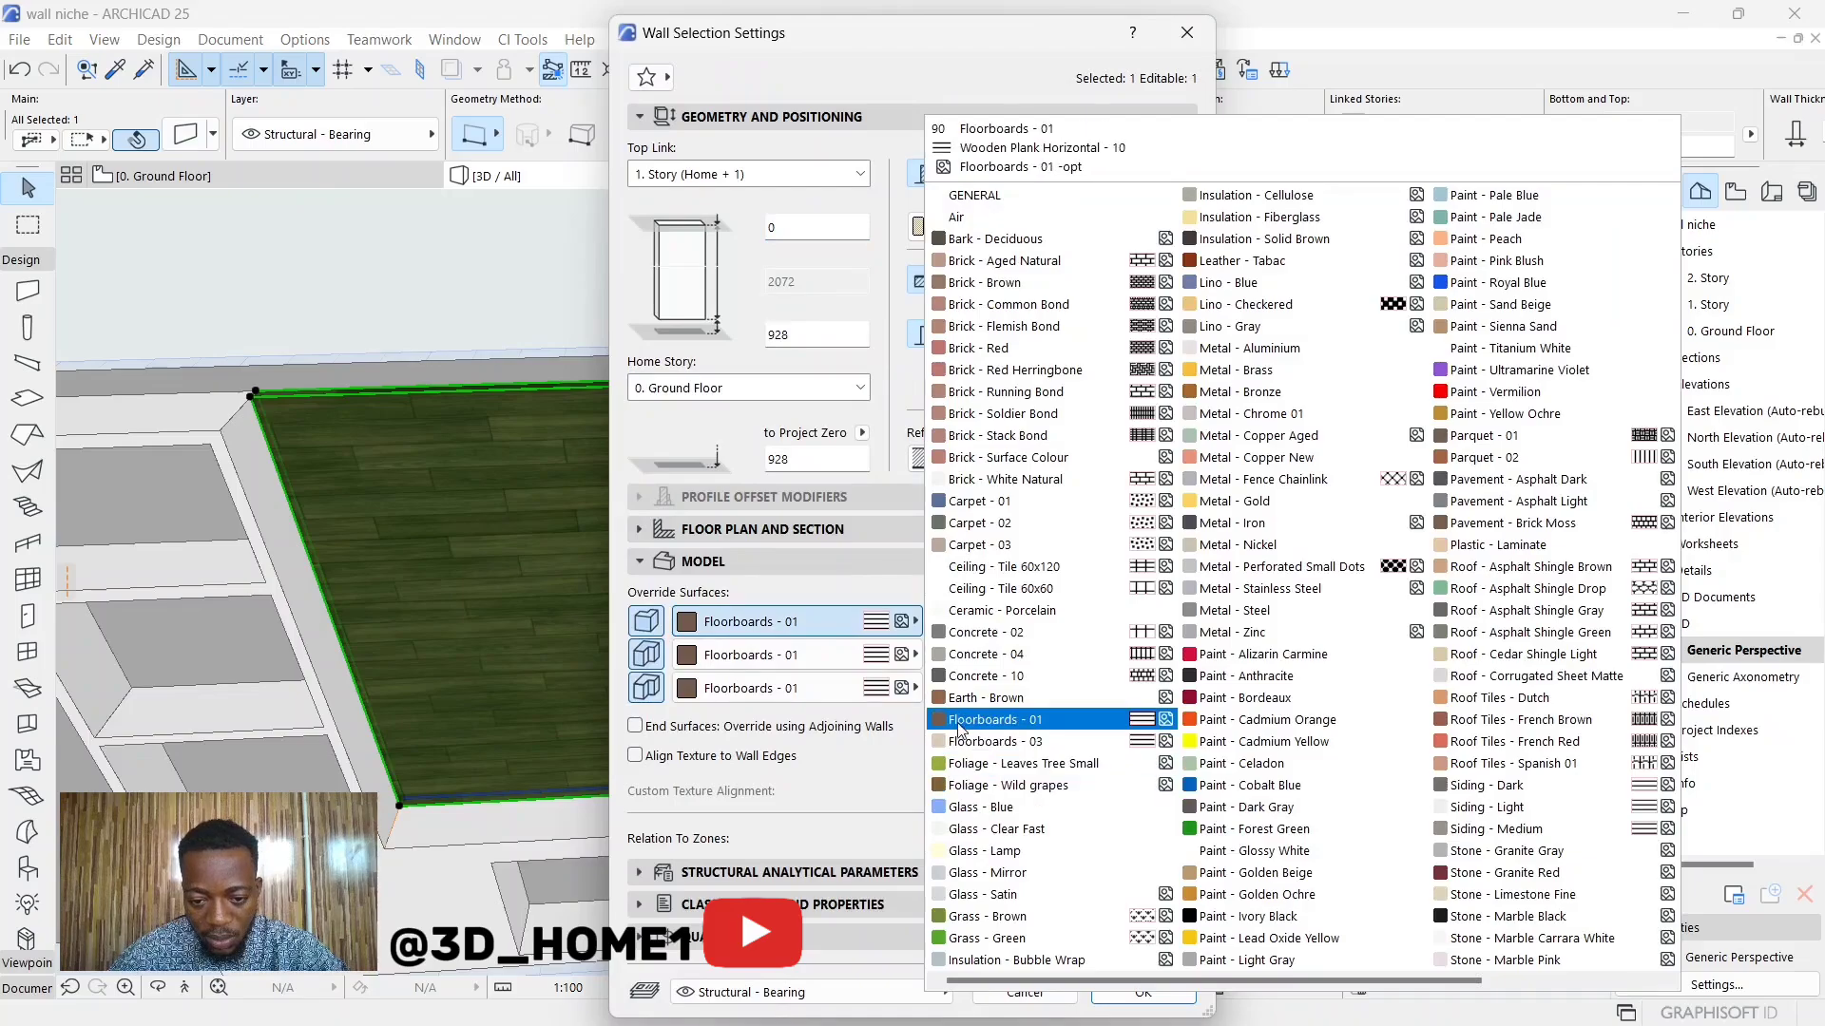
{"action": "left_click", "coordinate": [964, 698]}
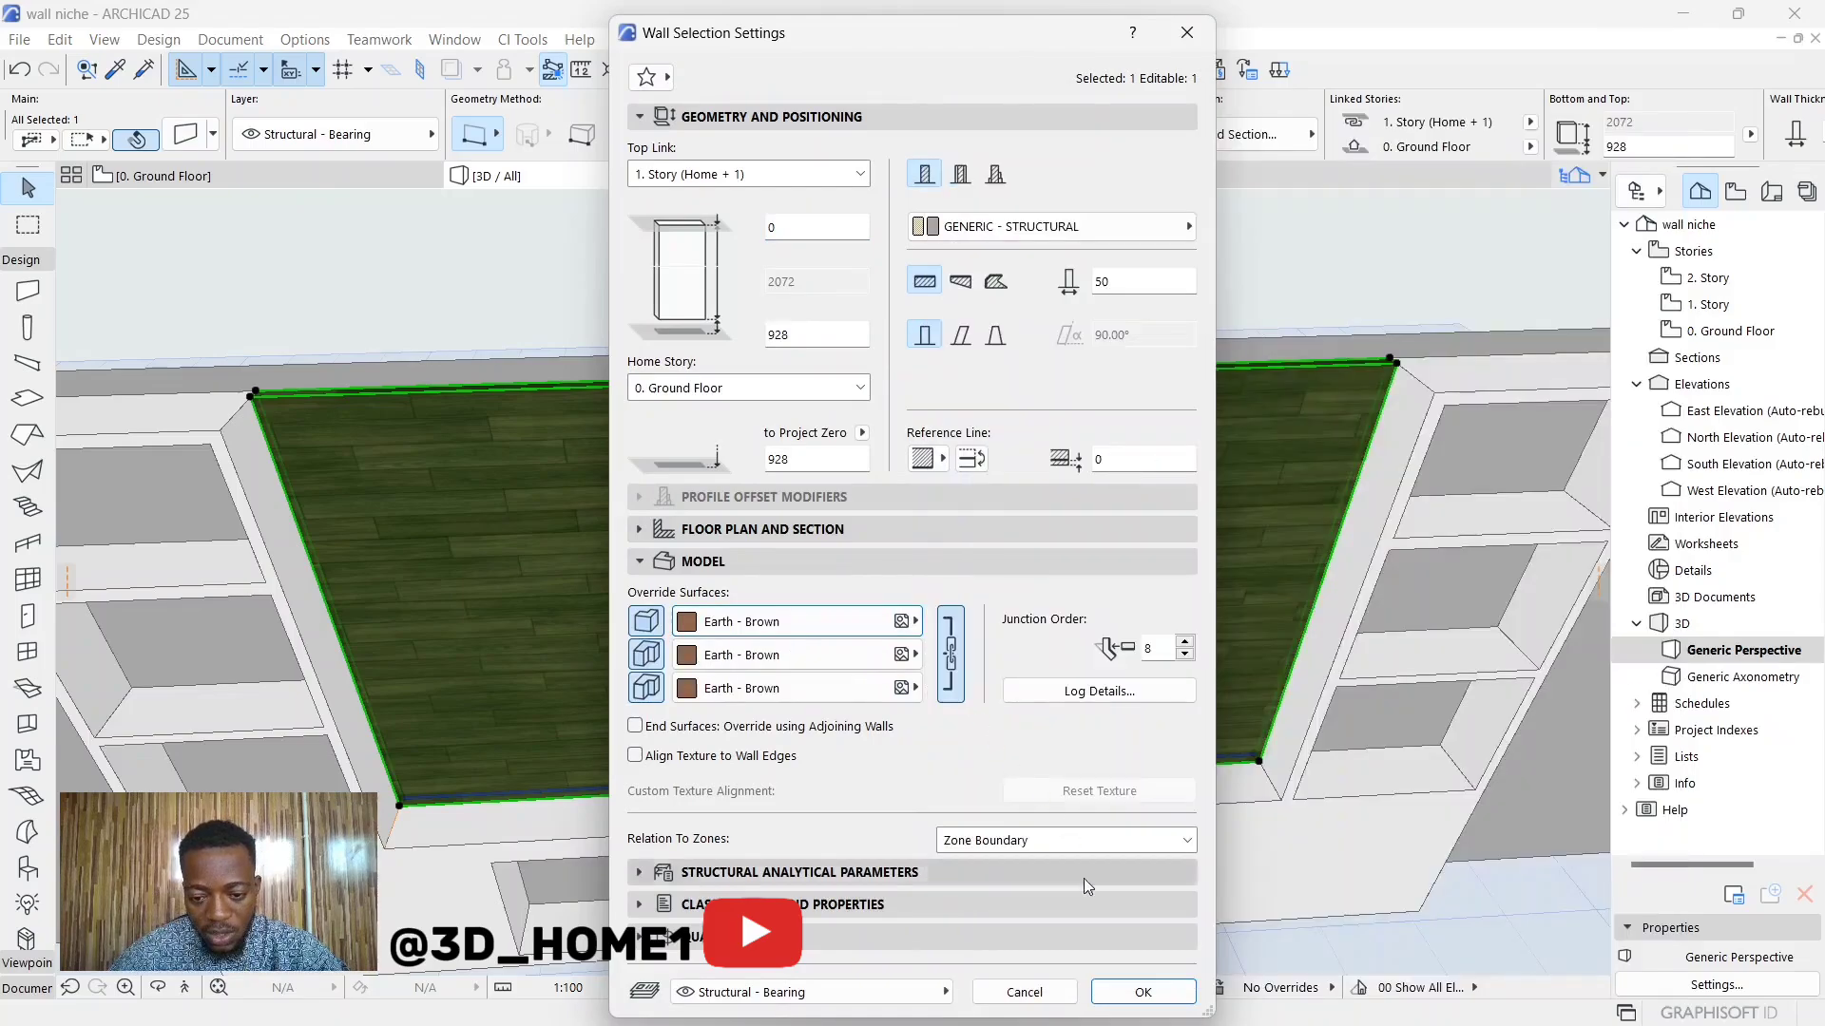
{"action": "left_click", "coordinate": [1145, 991]}
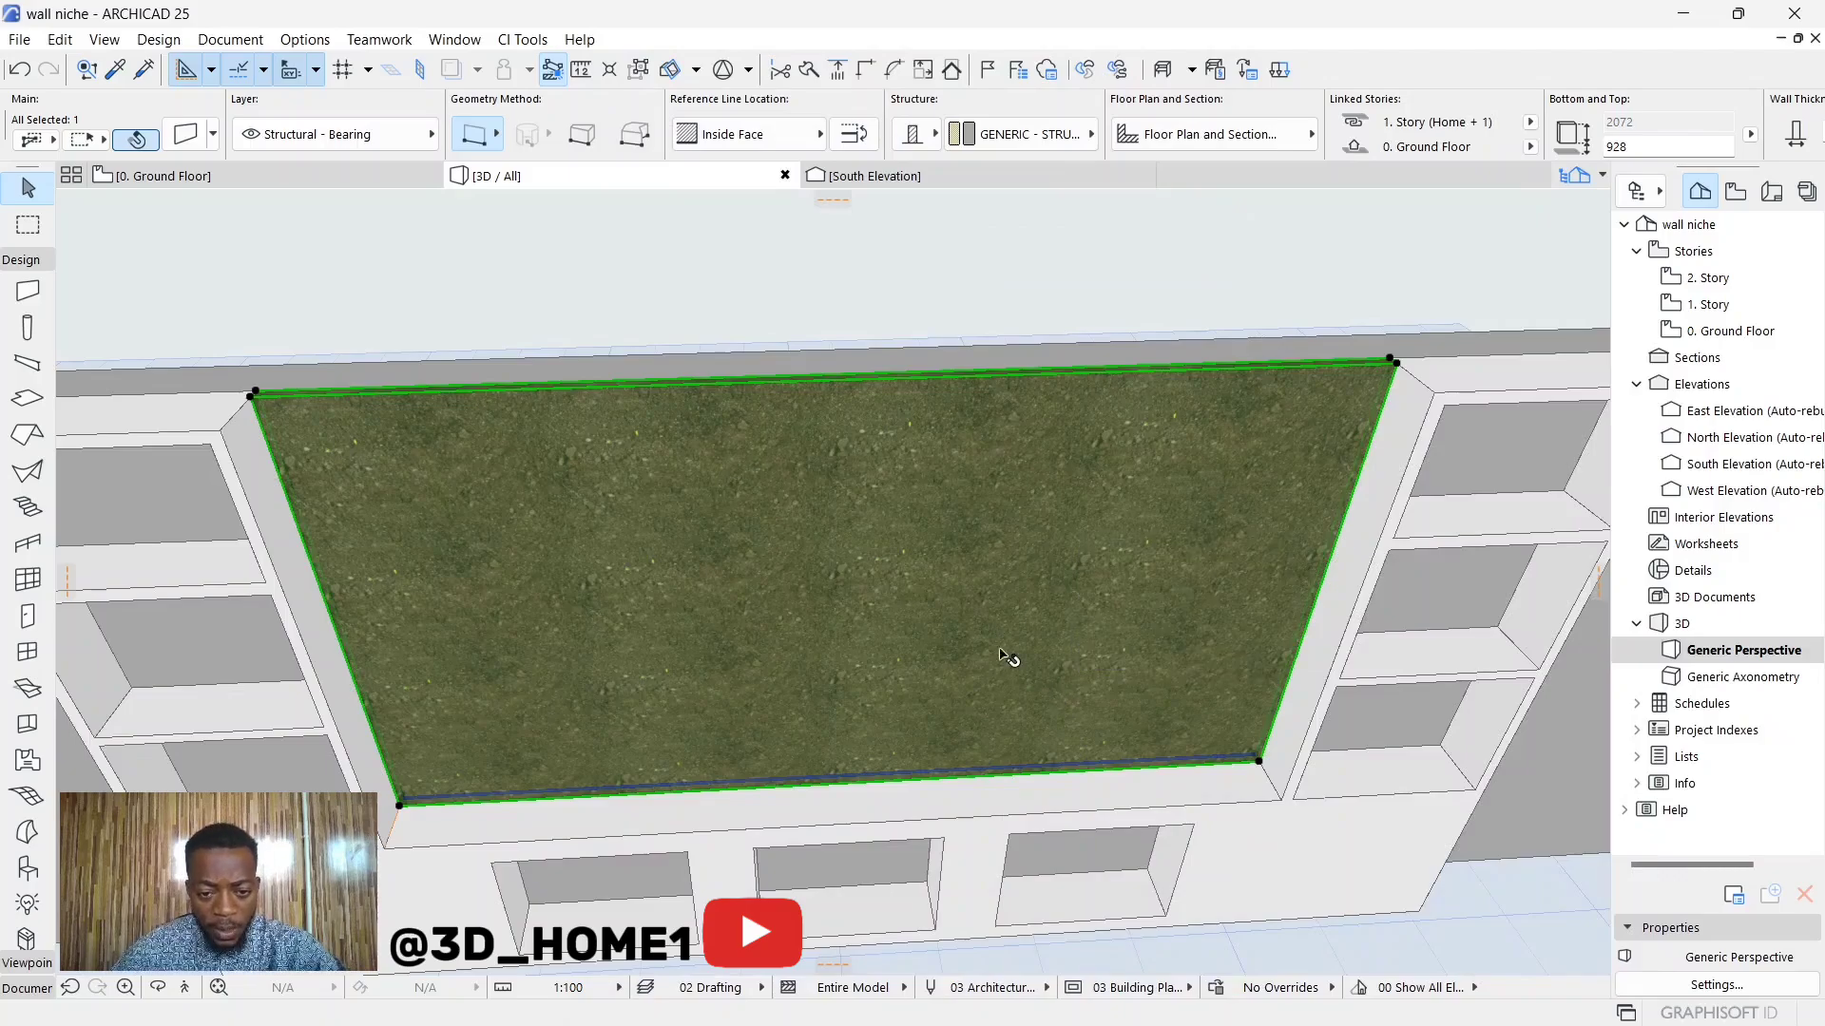
{"action": "scroll", "coordinate": [678, 475], "scroll_direction": "down", "scroll_amount": 5}
Step: Face the back wall and pick the 300 × 300 rectangular Niche/Recess opening
{"action": "middle_click_drag", "start_coordinate": [681, 358], "coordinate": [766, 423], "text": "shift"}
{"action": "scroll", "coordinate": [767, 424], "scroll_direction": "up", "scroll_amount": 3}
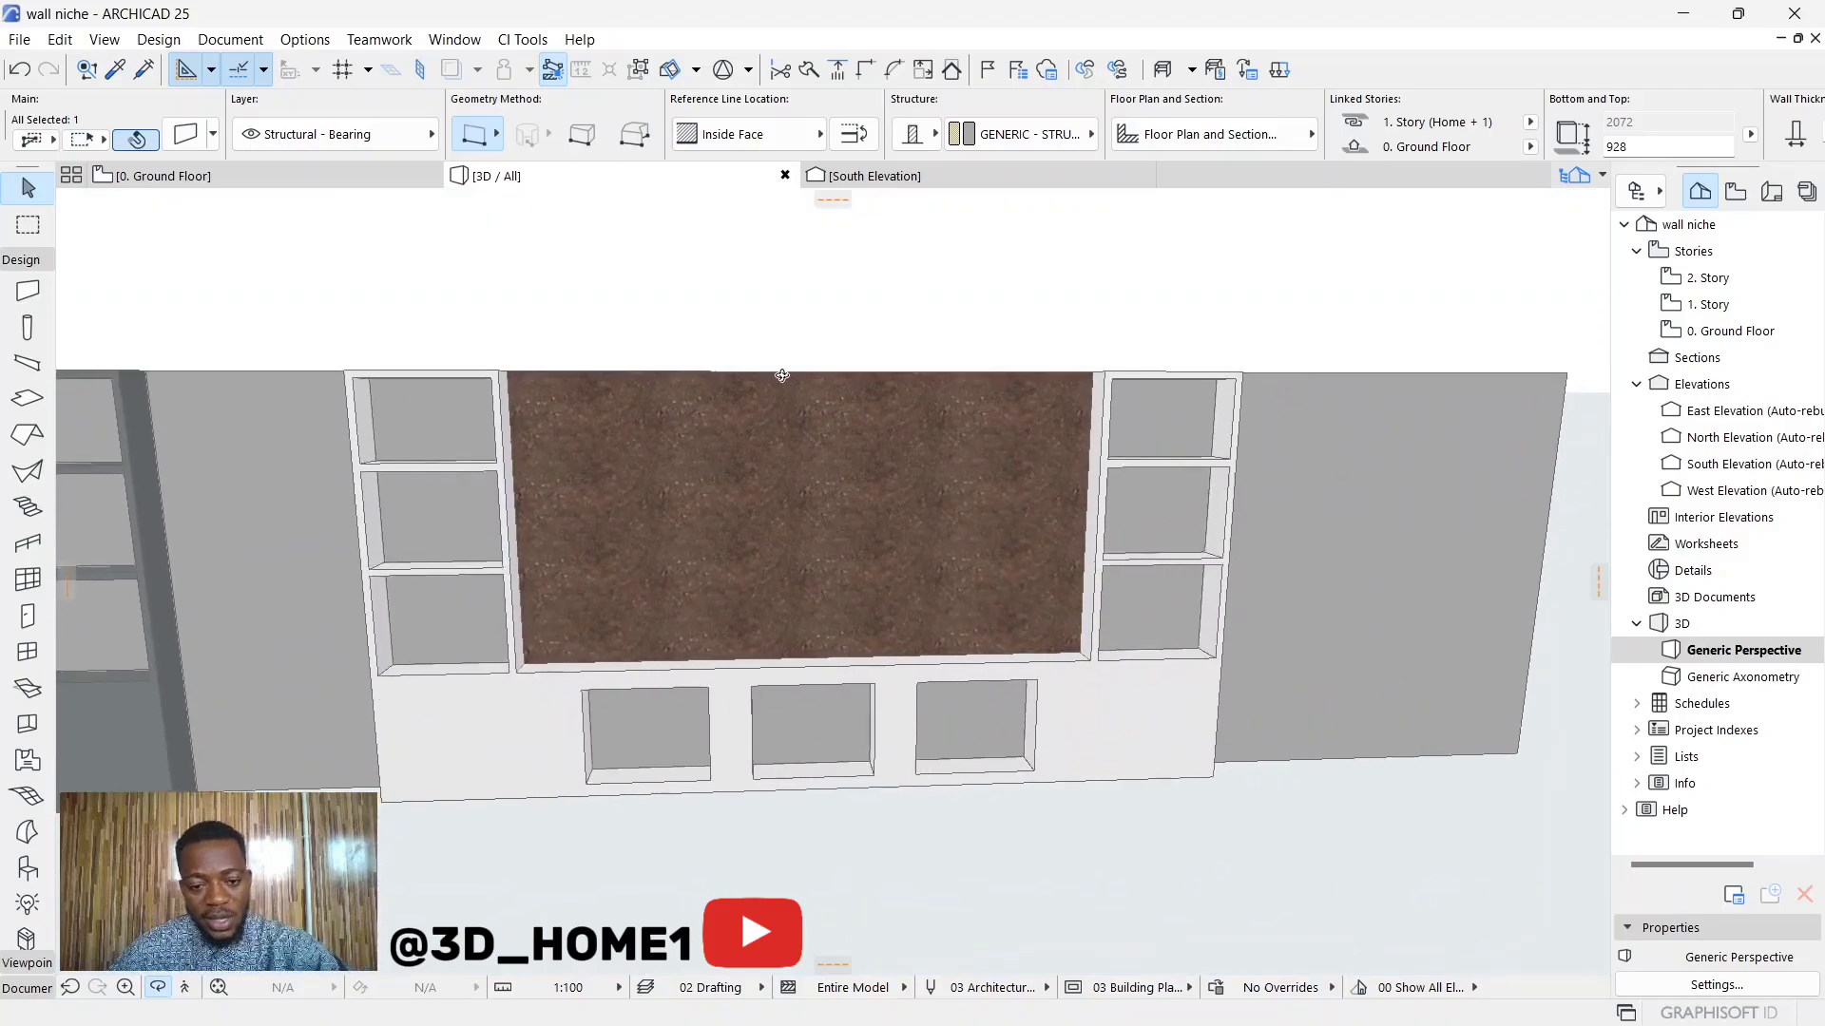
{"action": "scroll", "coordinate": [715, 433], "scroll_direction": "up", "scroll_amount": 1}
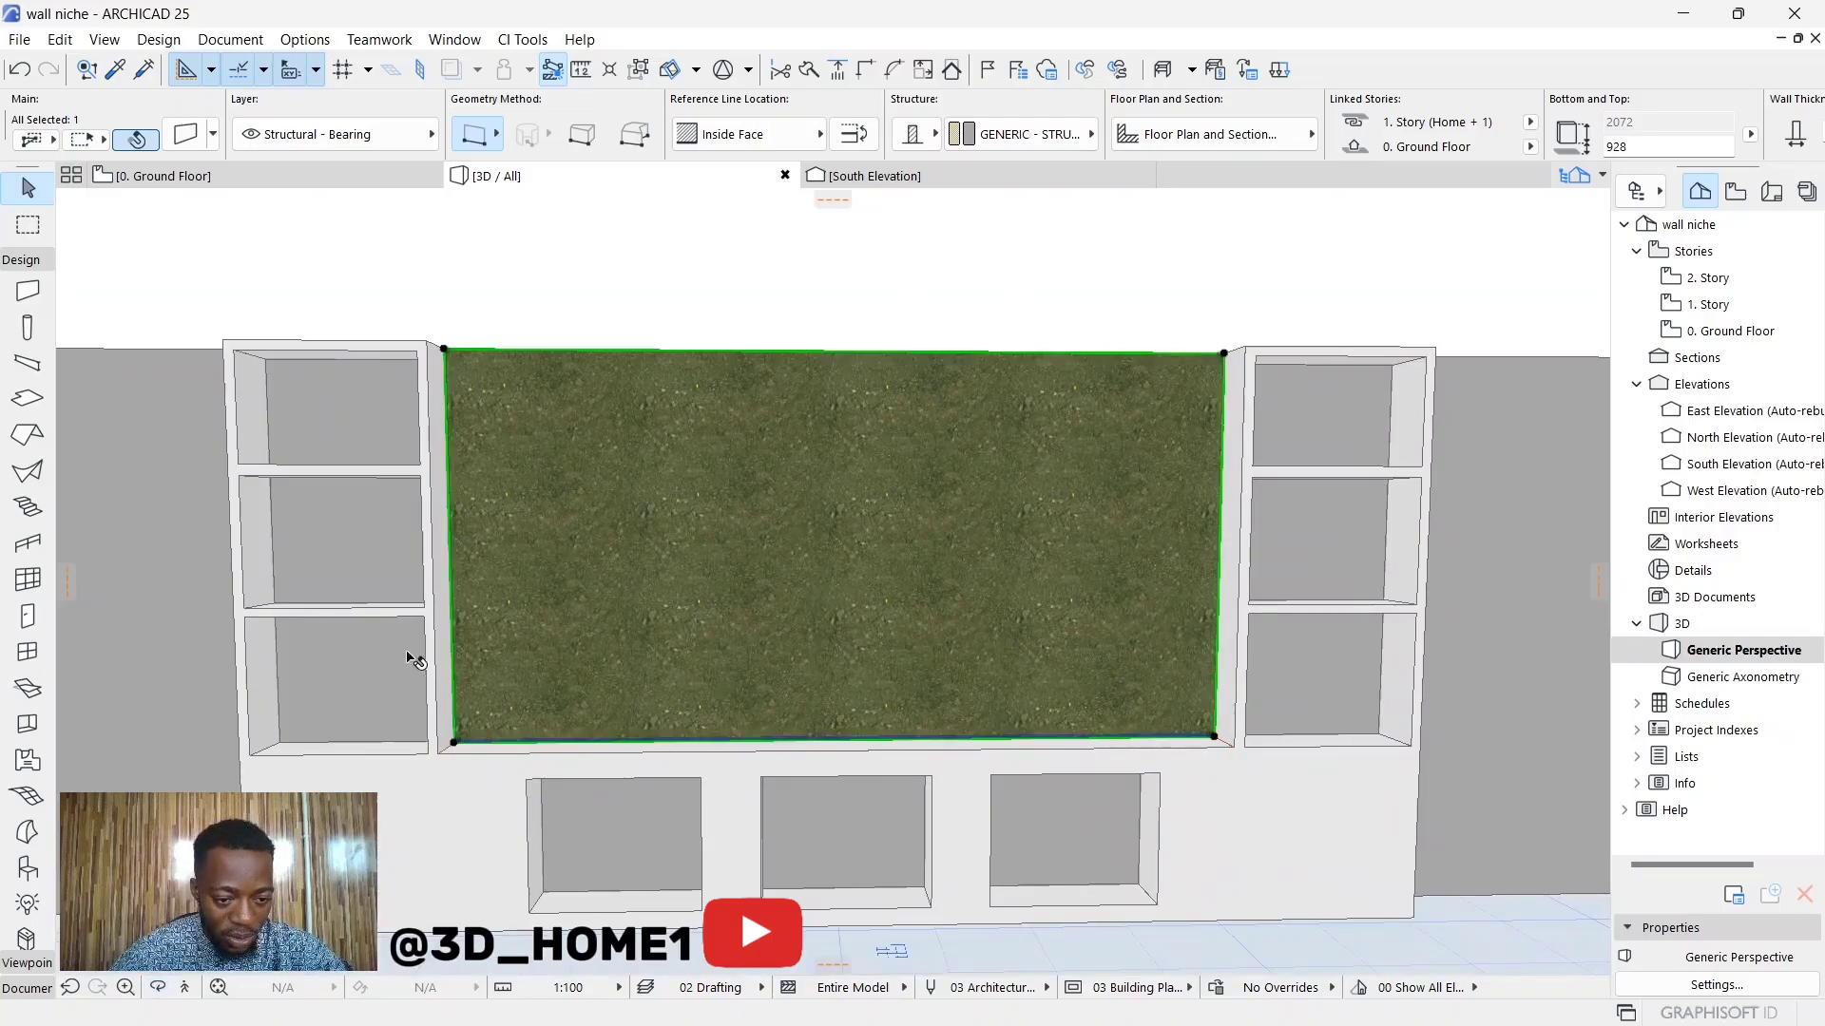
{"action": "left_click", "coordinate": [45, 730]}
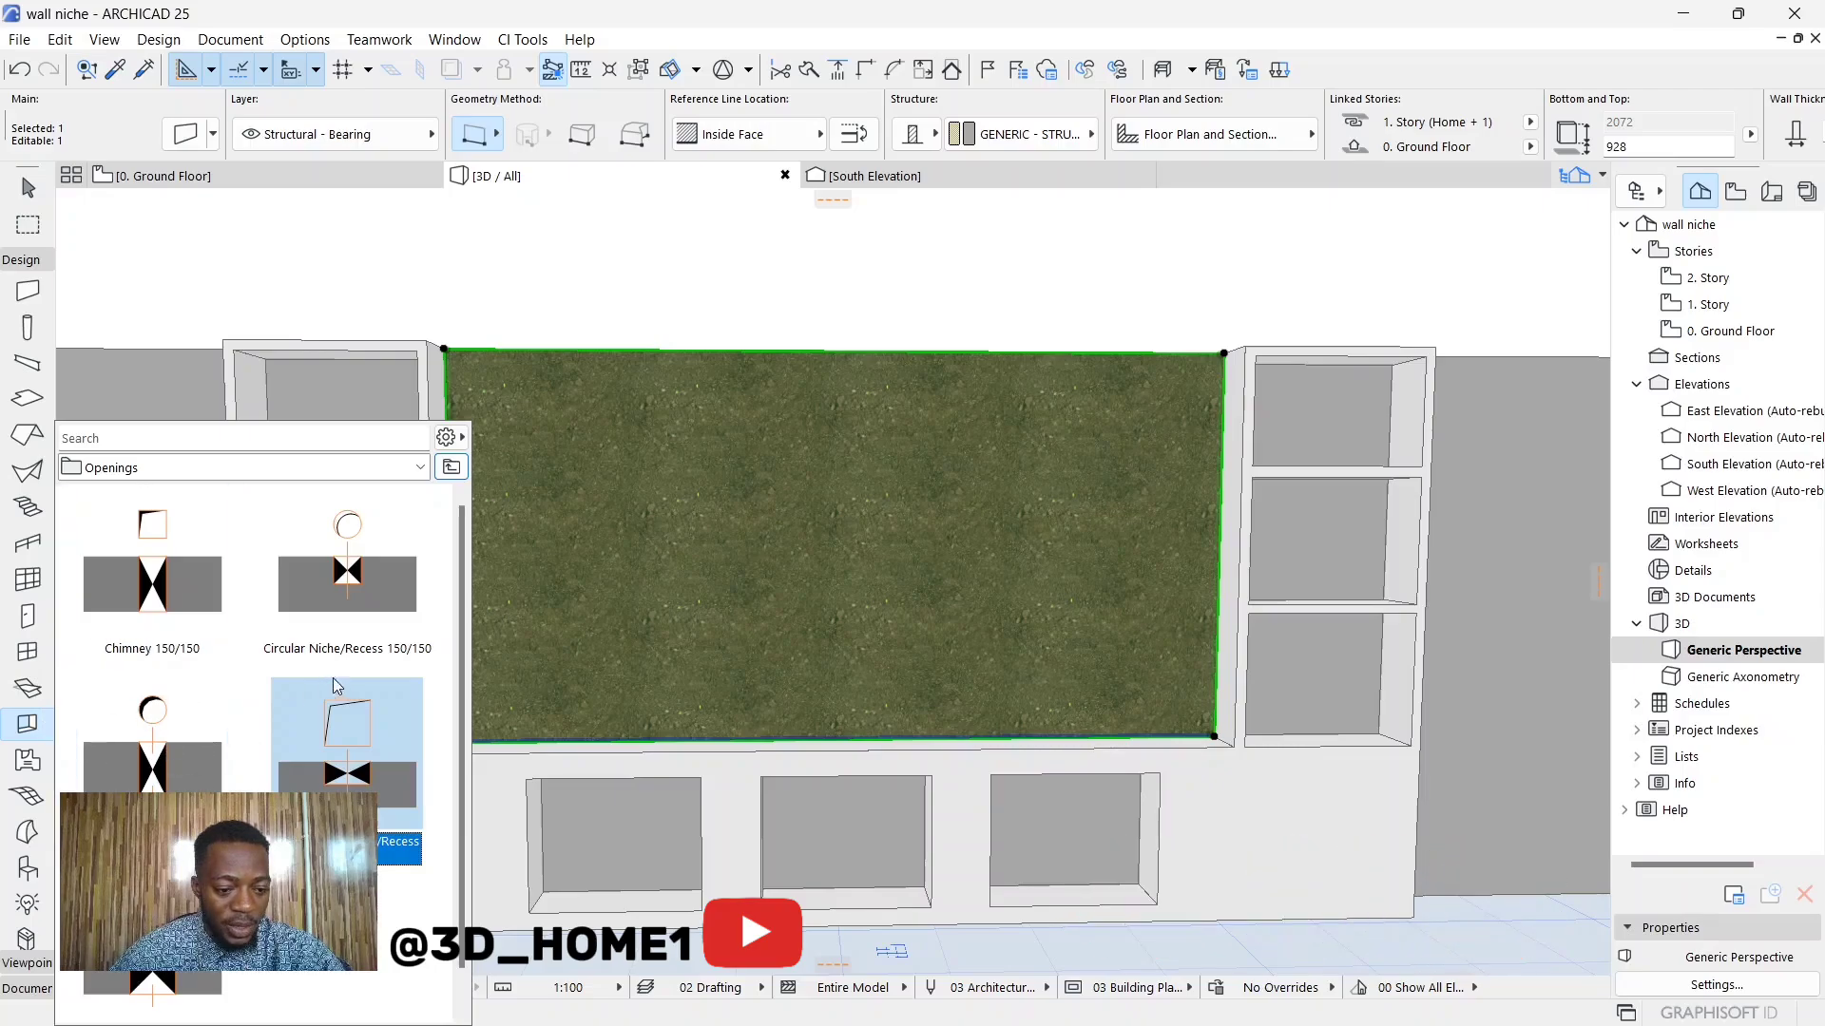
{"action": "scroll", "coordinate": [347, 720], "scroll_direction": "down", "scroll_amount": 1}
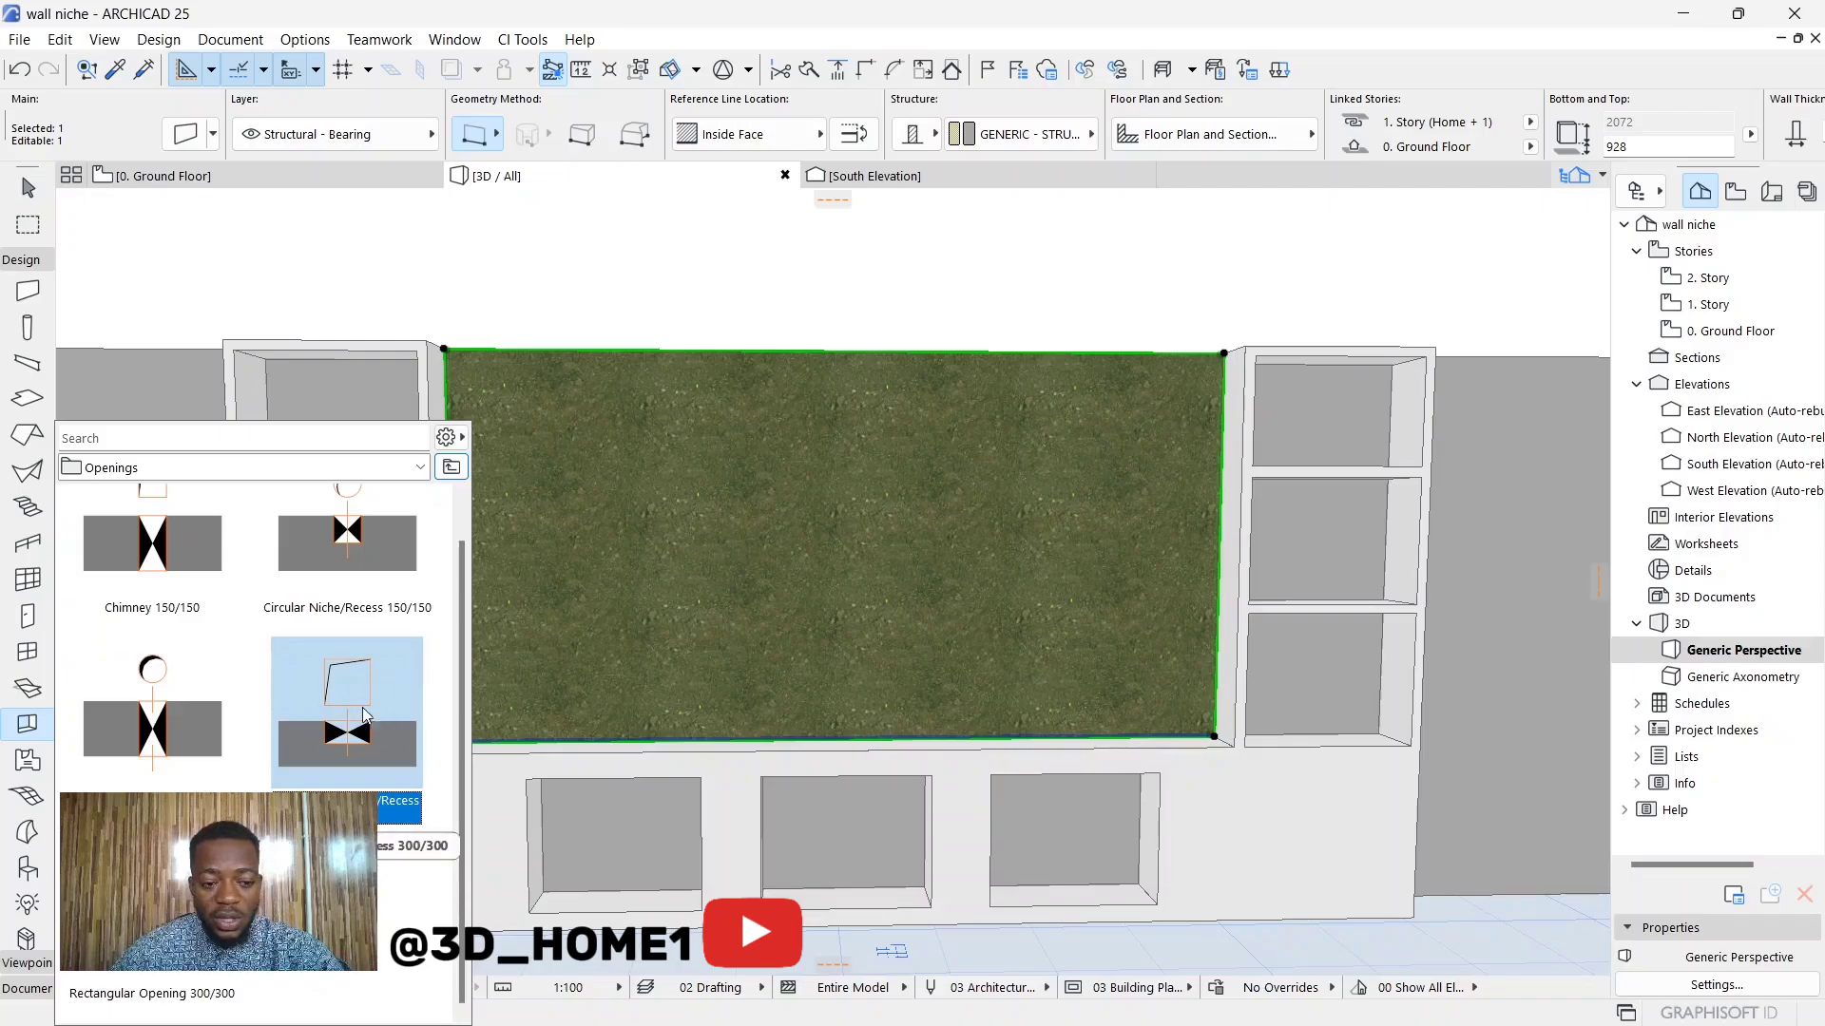
{"action": "left_click", "coordinate": [364, 714]}
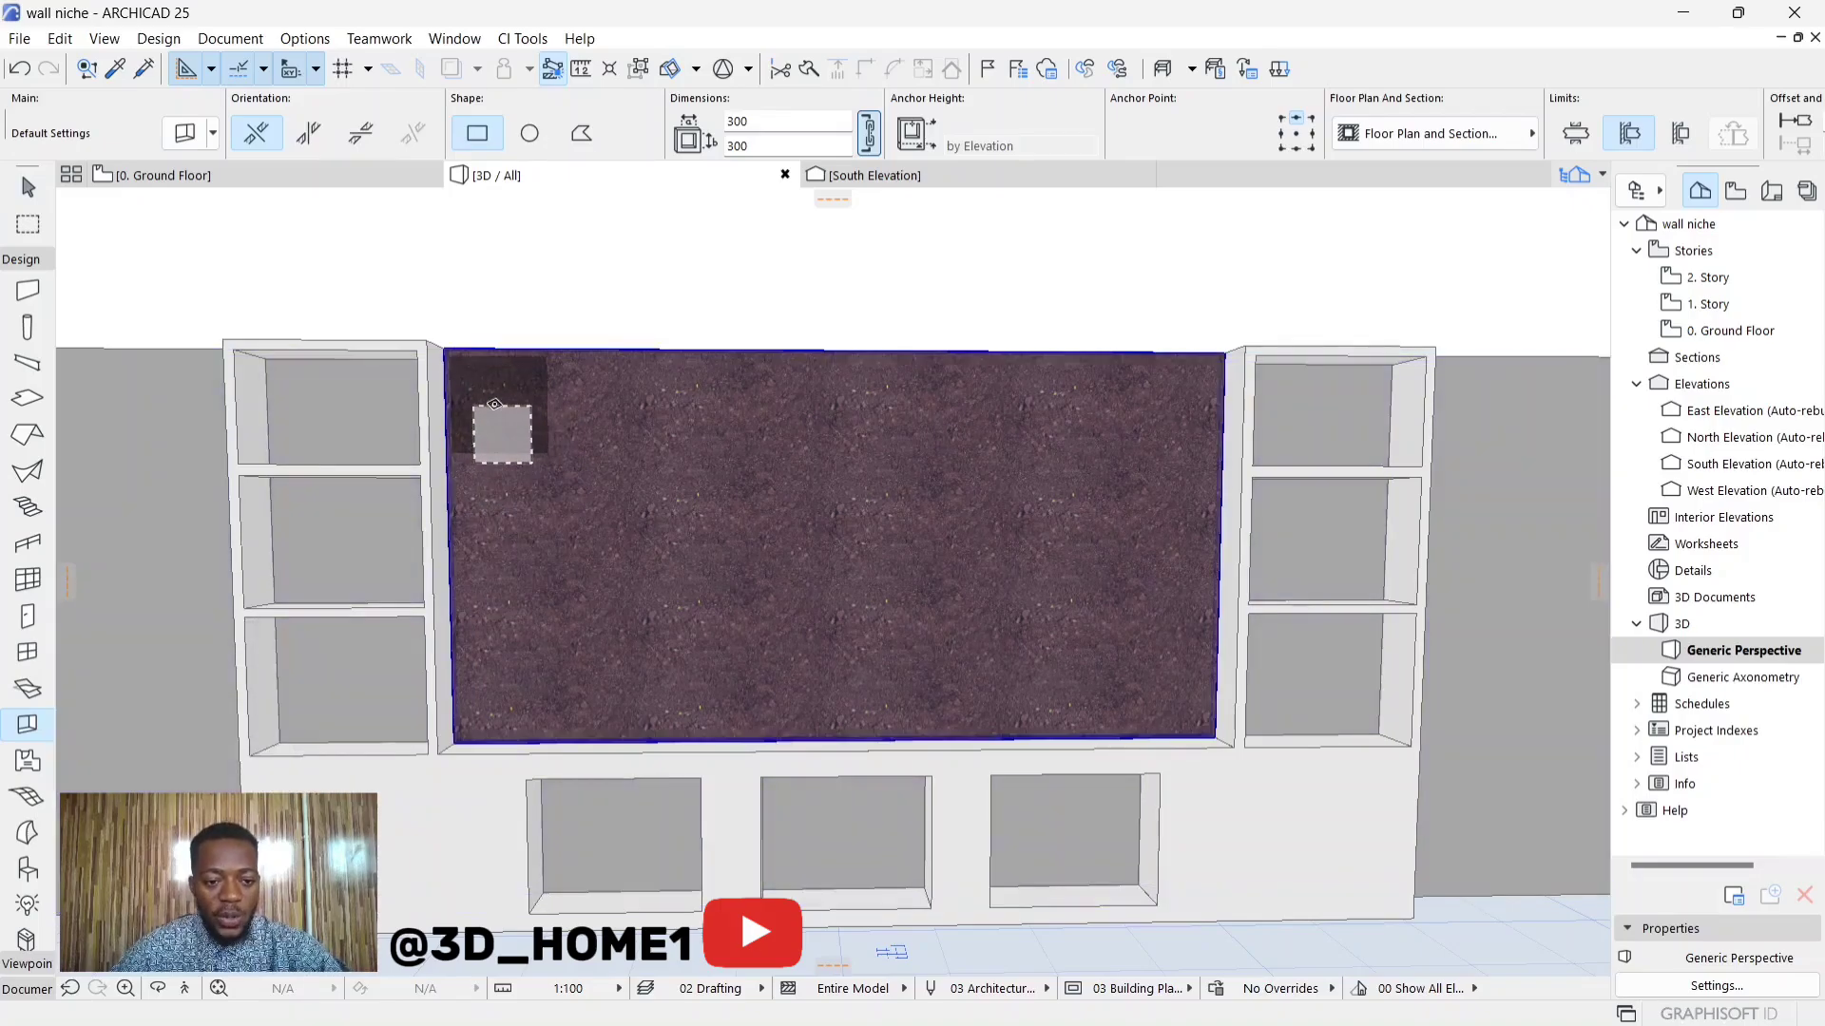
Step: Place the 300 × 300 opening near the top-left of the Earth-Brown back wall
{"action": "scroll", "coordinate": [502, 403], "scroll_direction": "up", "scroll_amount": 2}
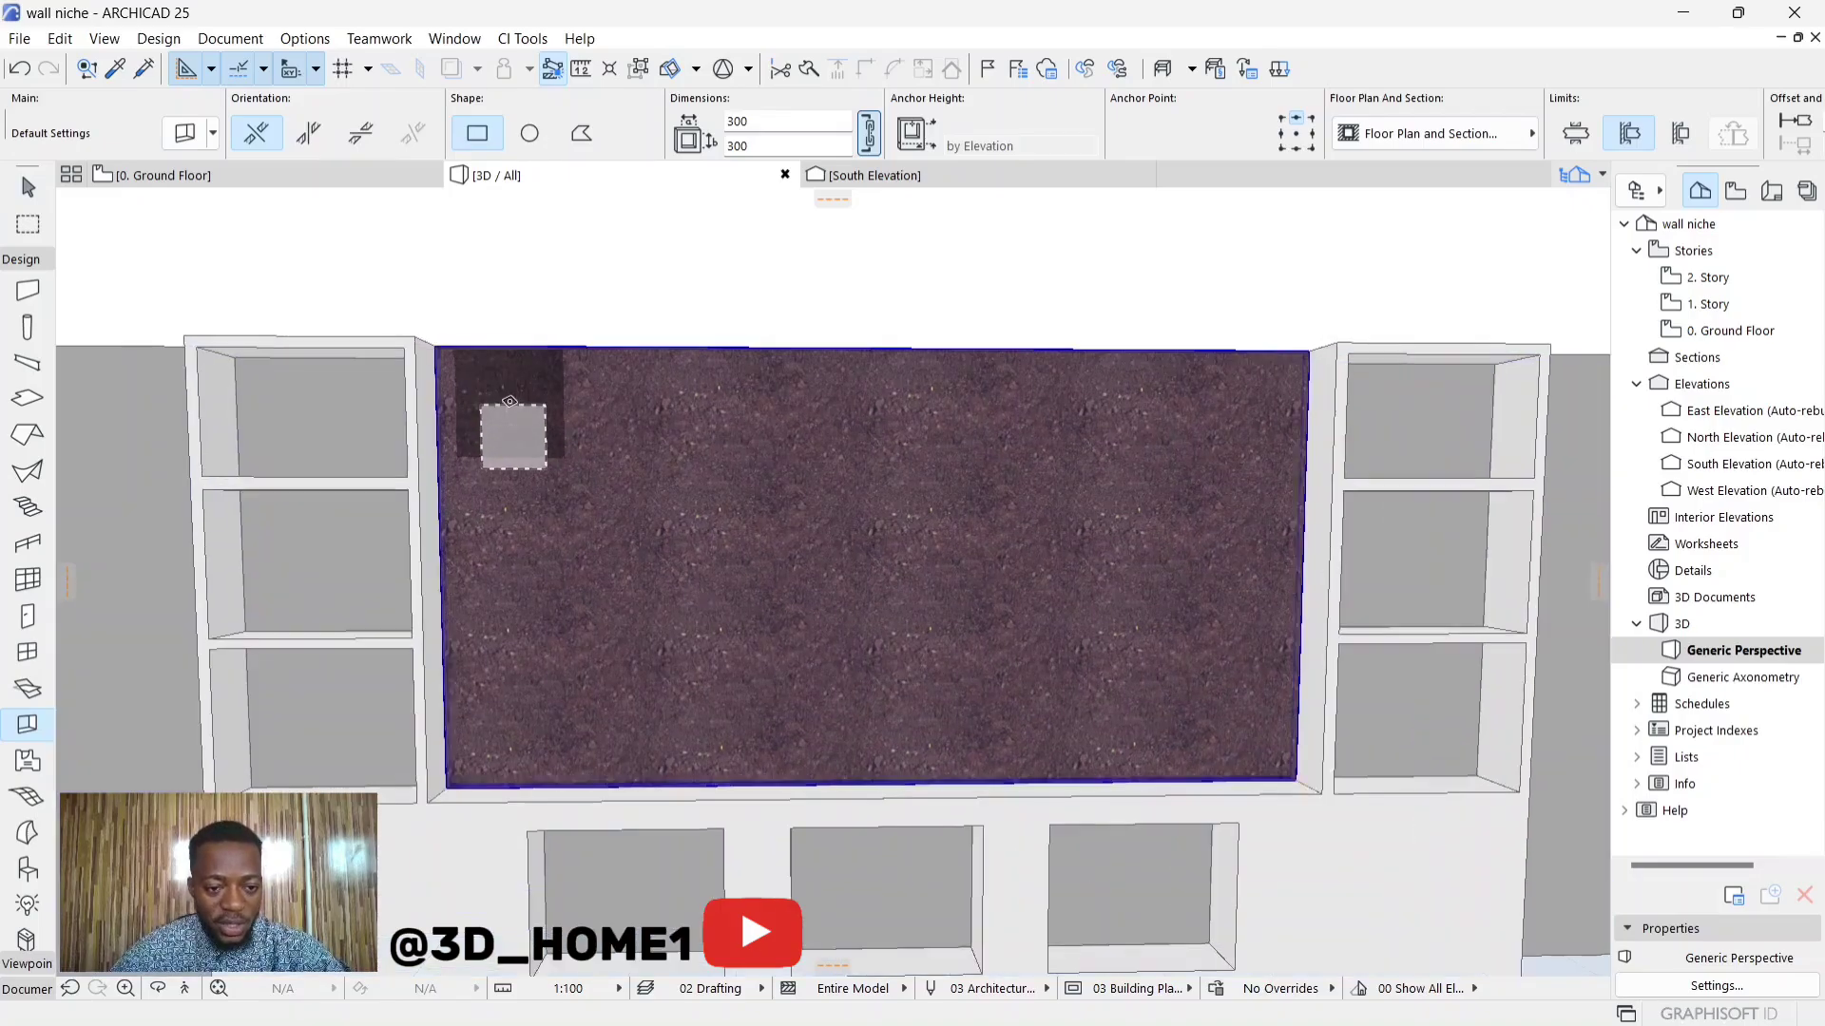
{"action": "left_click", "coordinate": [514, 388]}
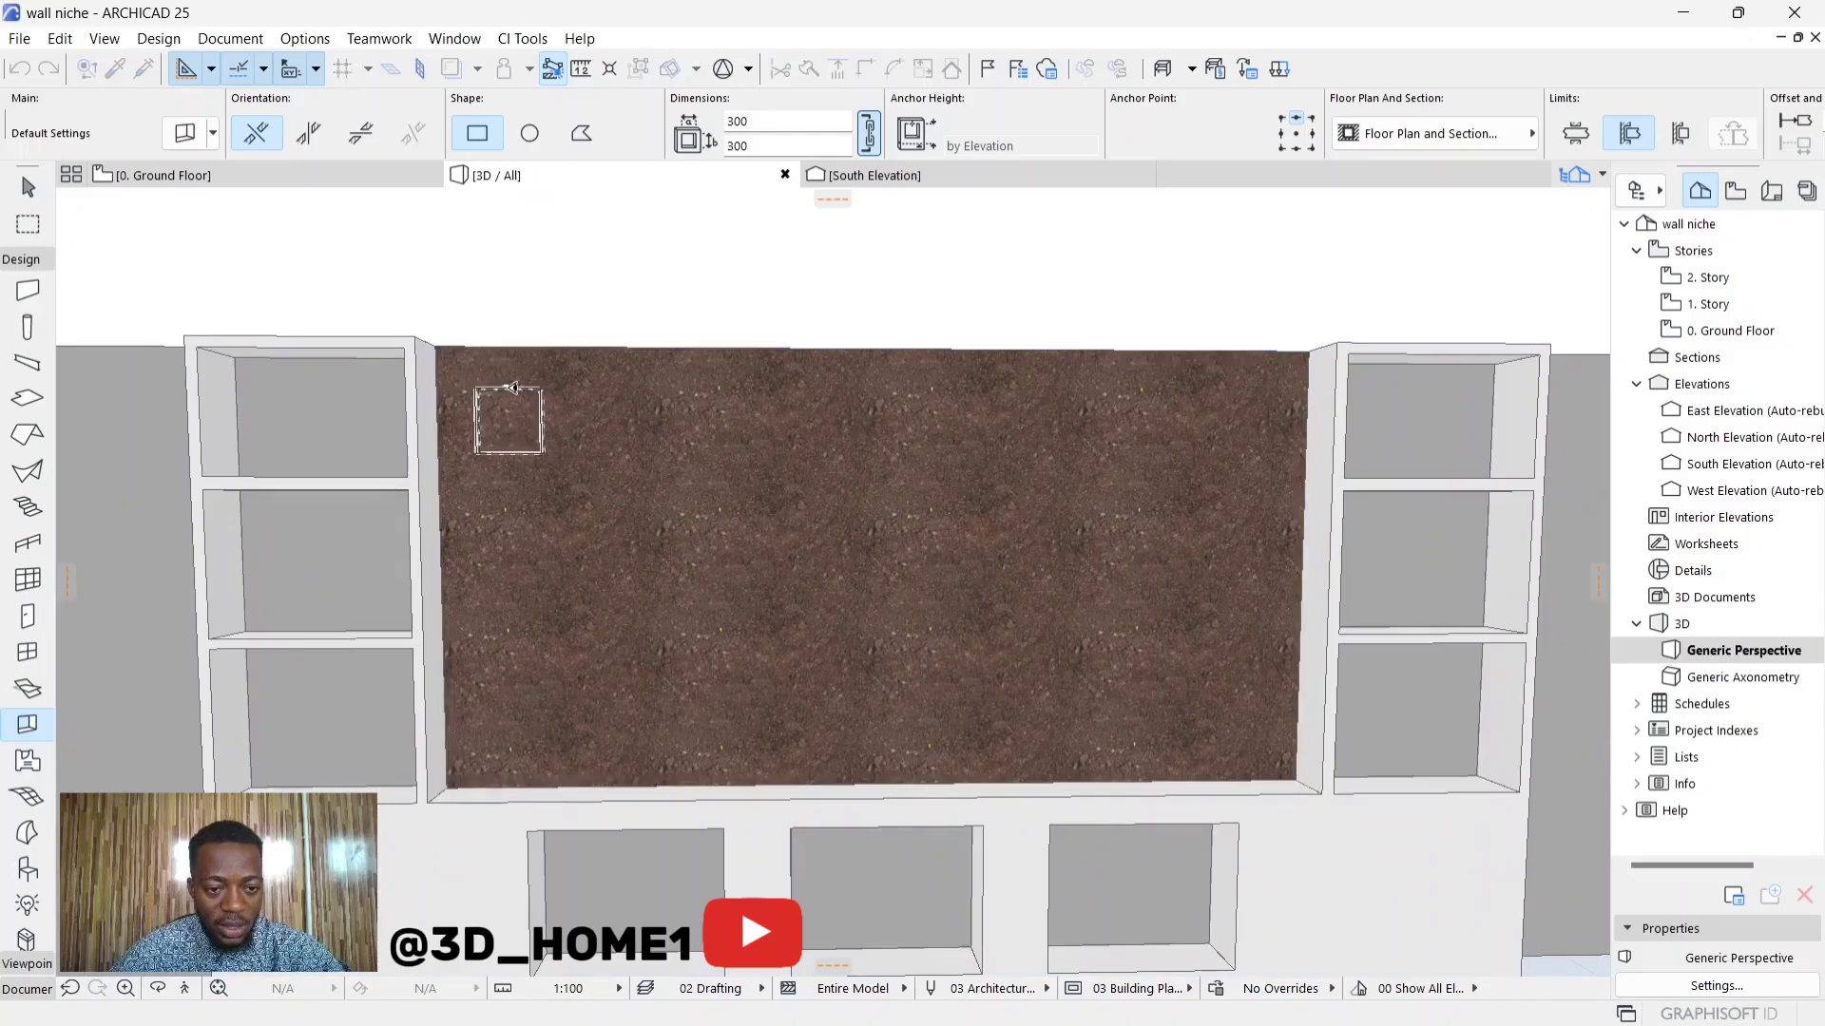
{"action": "key", "text": "Escape"}
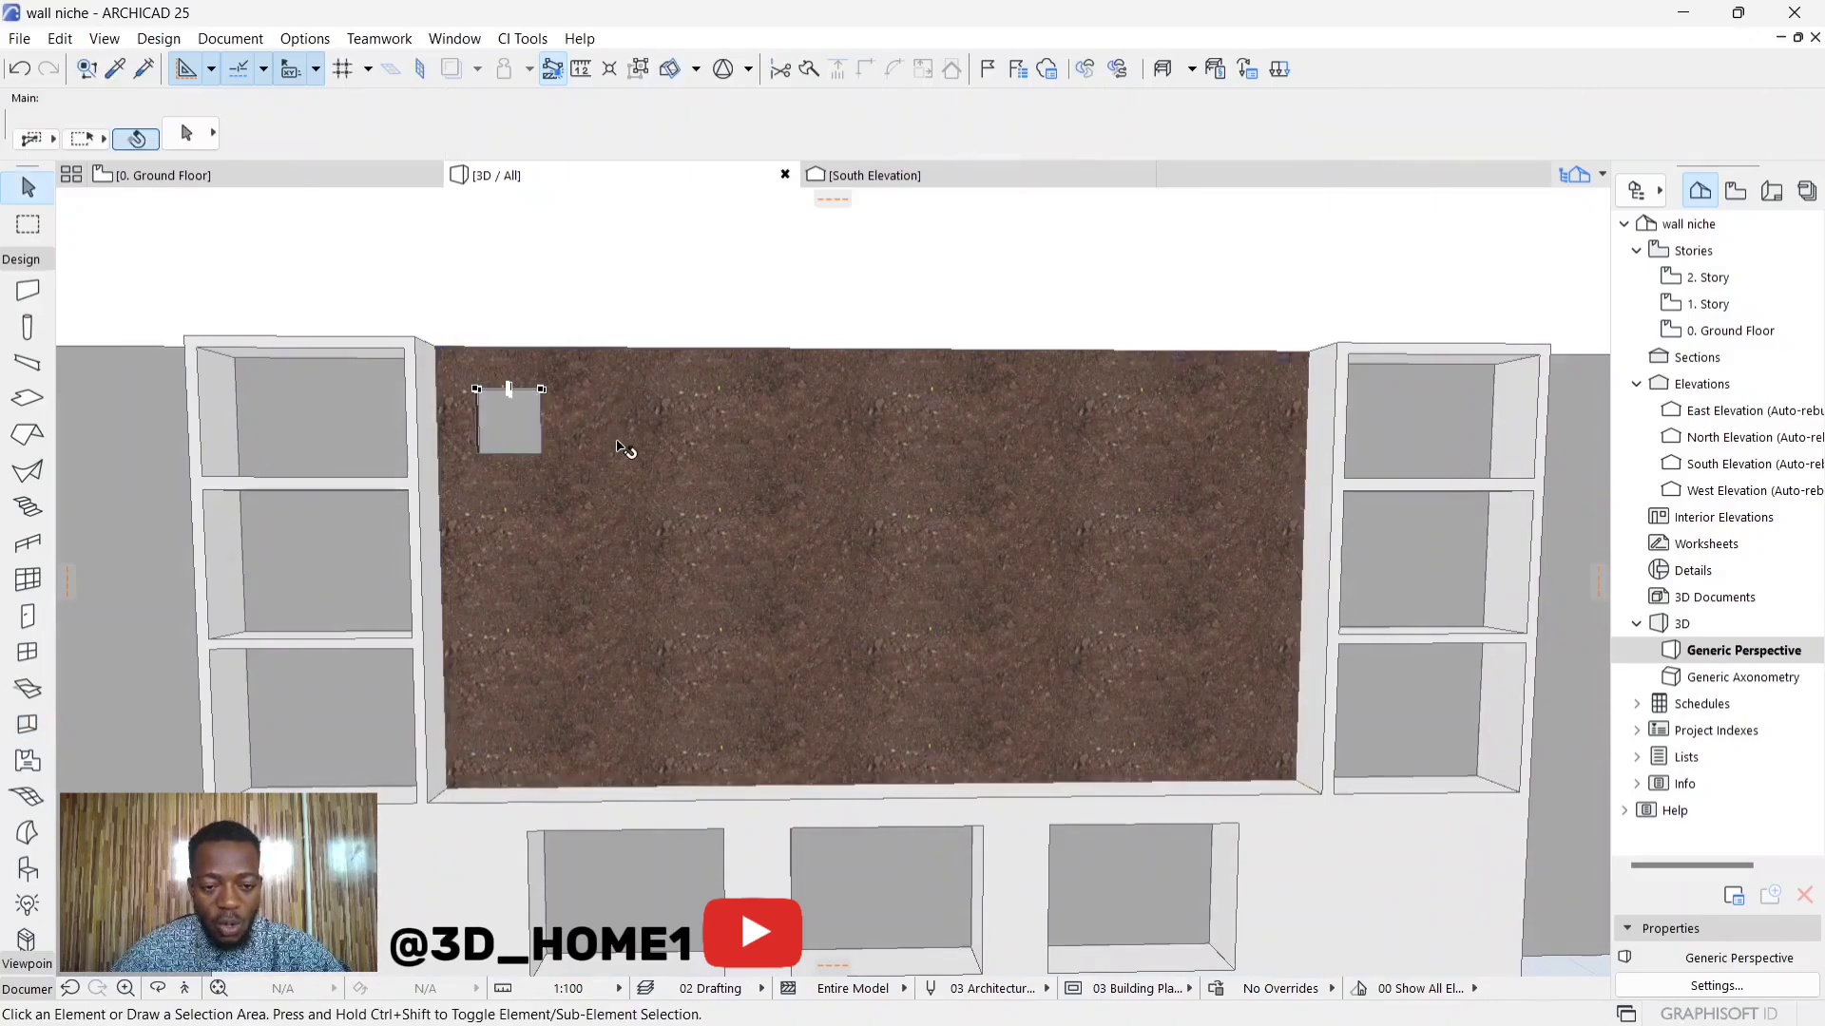
Step: Orbit around the new recess to inspect it, then select it
{"action": "scroll", "coordinate": [502, 428], "scroll_direction": "up", "scroll_amount": 5}
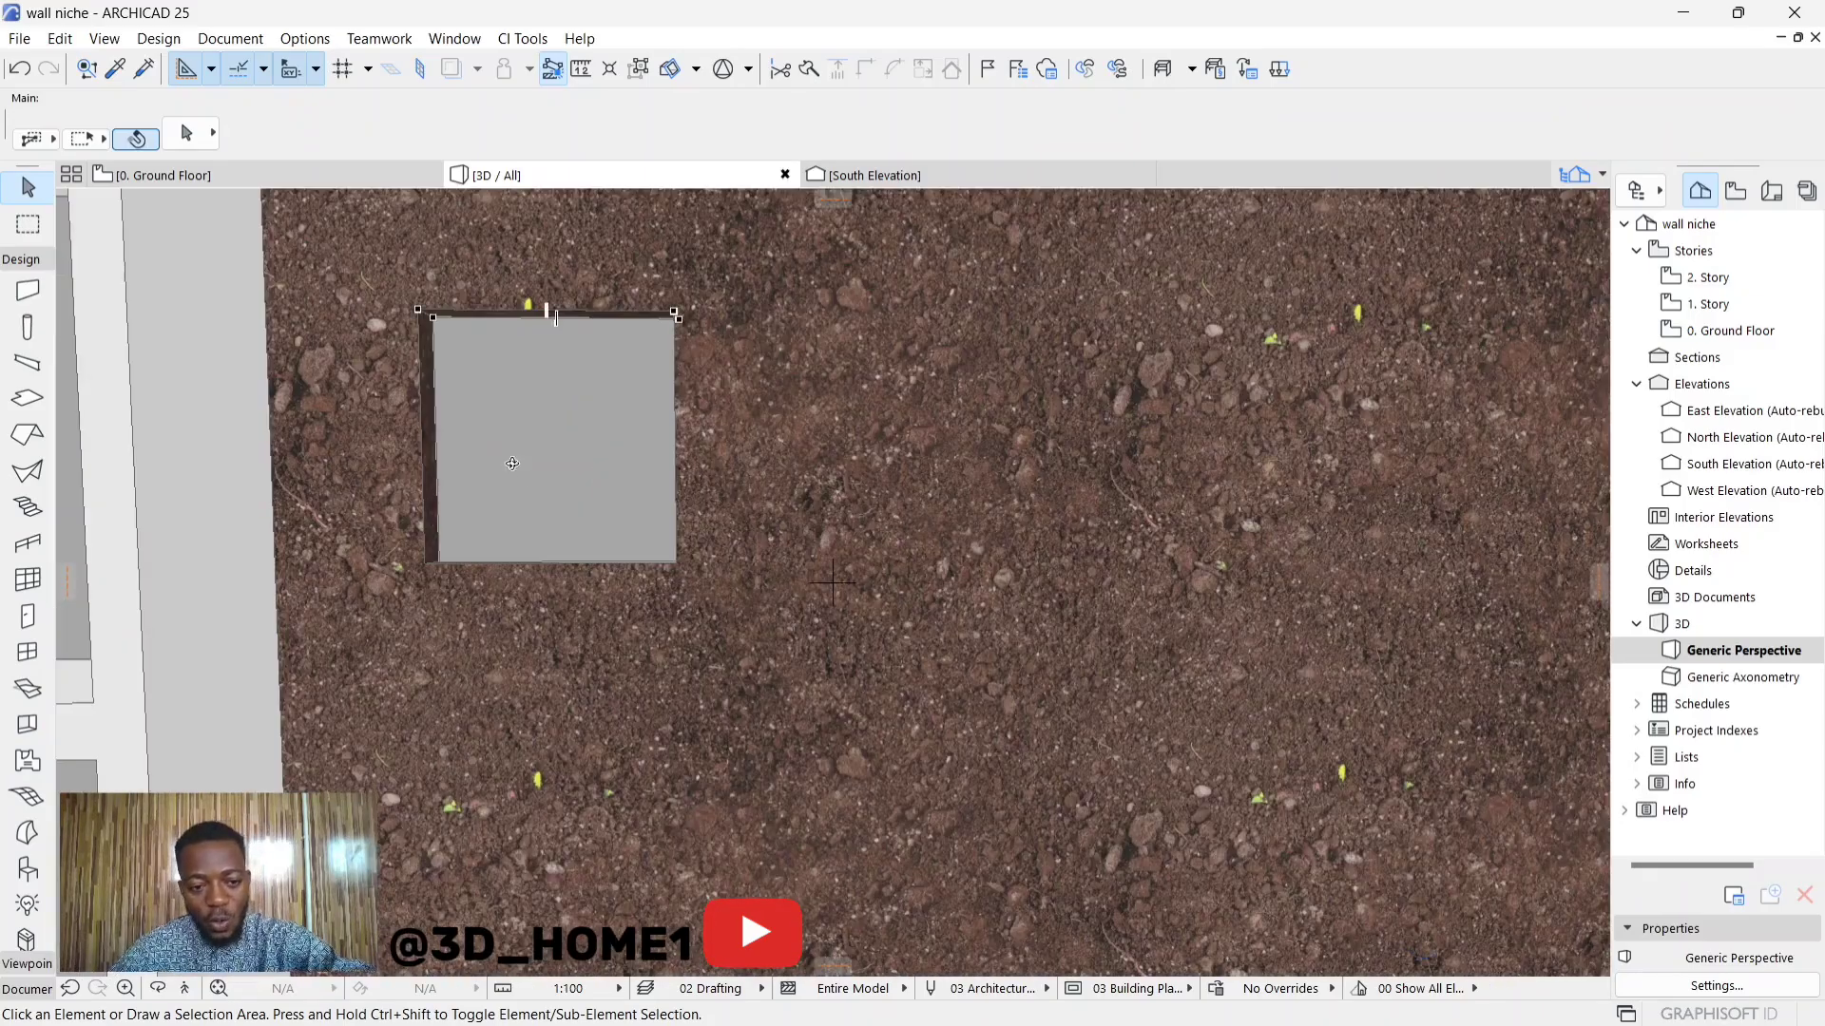
{"action": "key", "text": "Escape"}
{"action": "middle_click_drag", "start_coordinate": [513, 463], "coordinate": [570, 436], "text": "shift"}
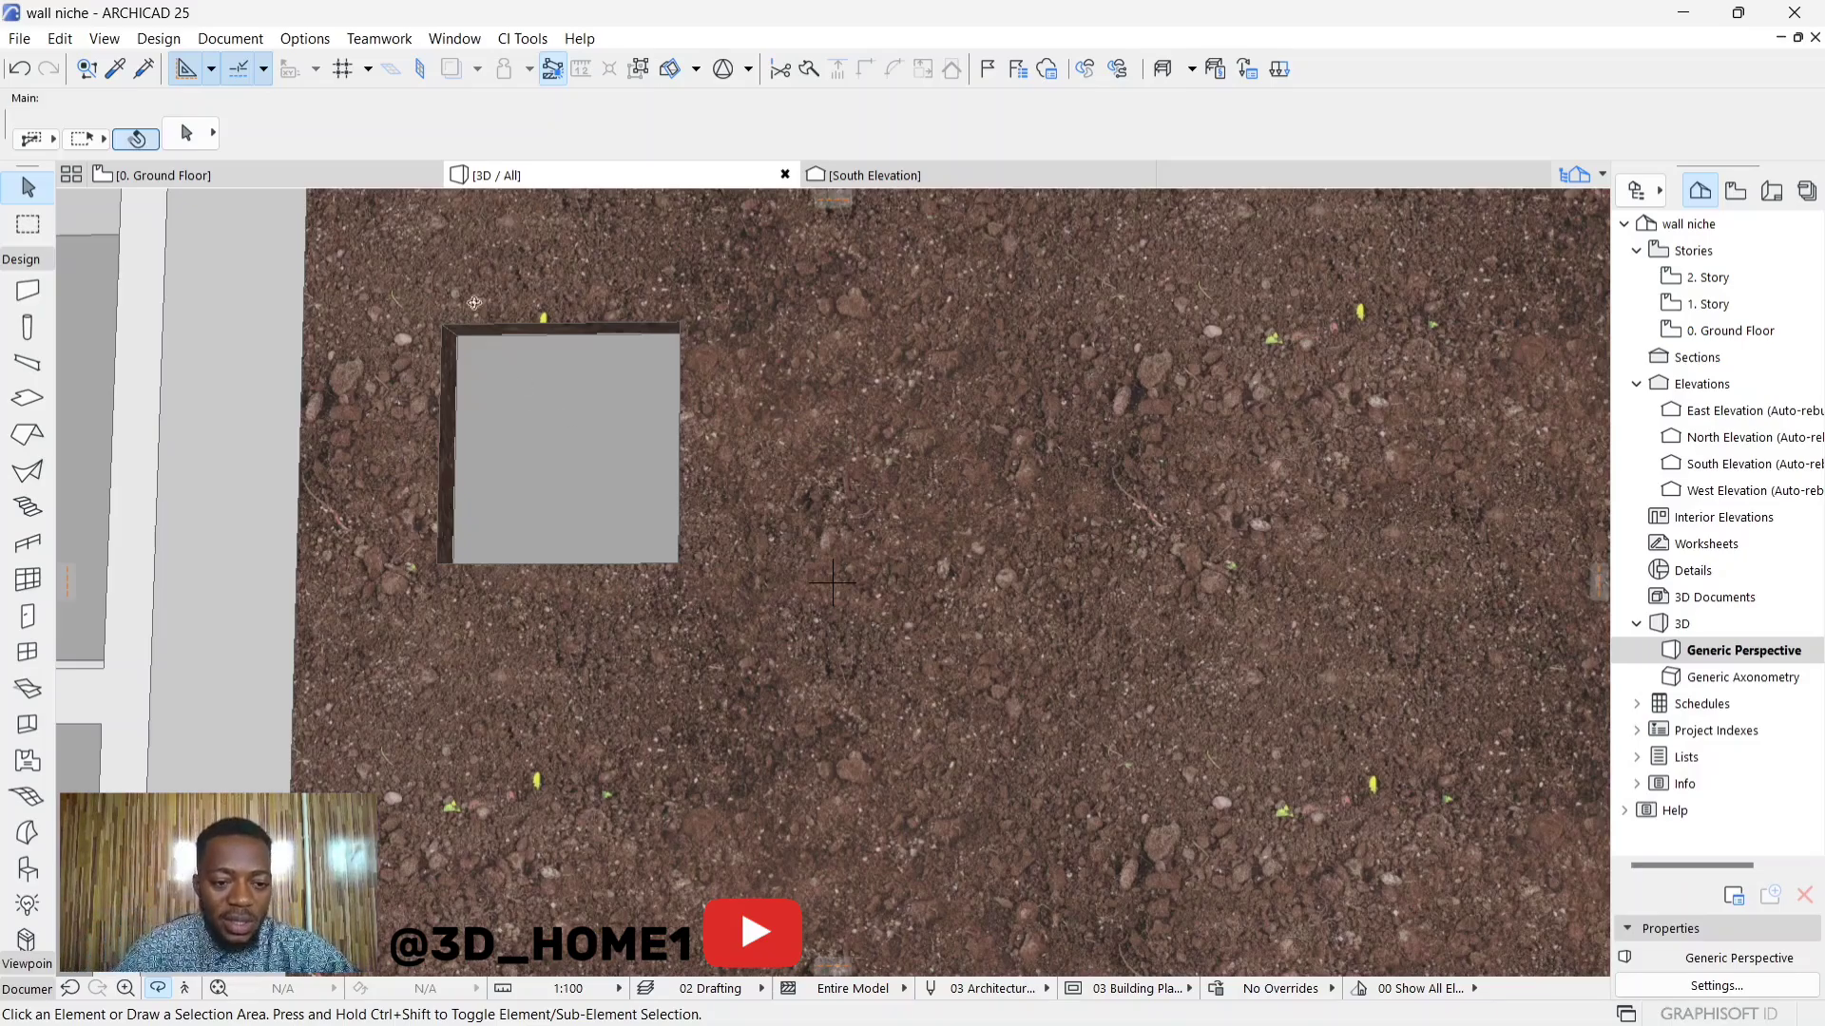
{"action": "left_click_drag", "start_coordinate": [505, 441], "coordinate": [592, 534]}
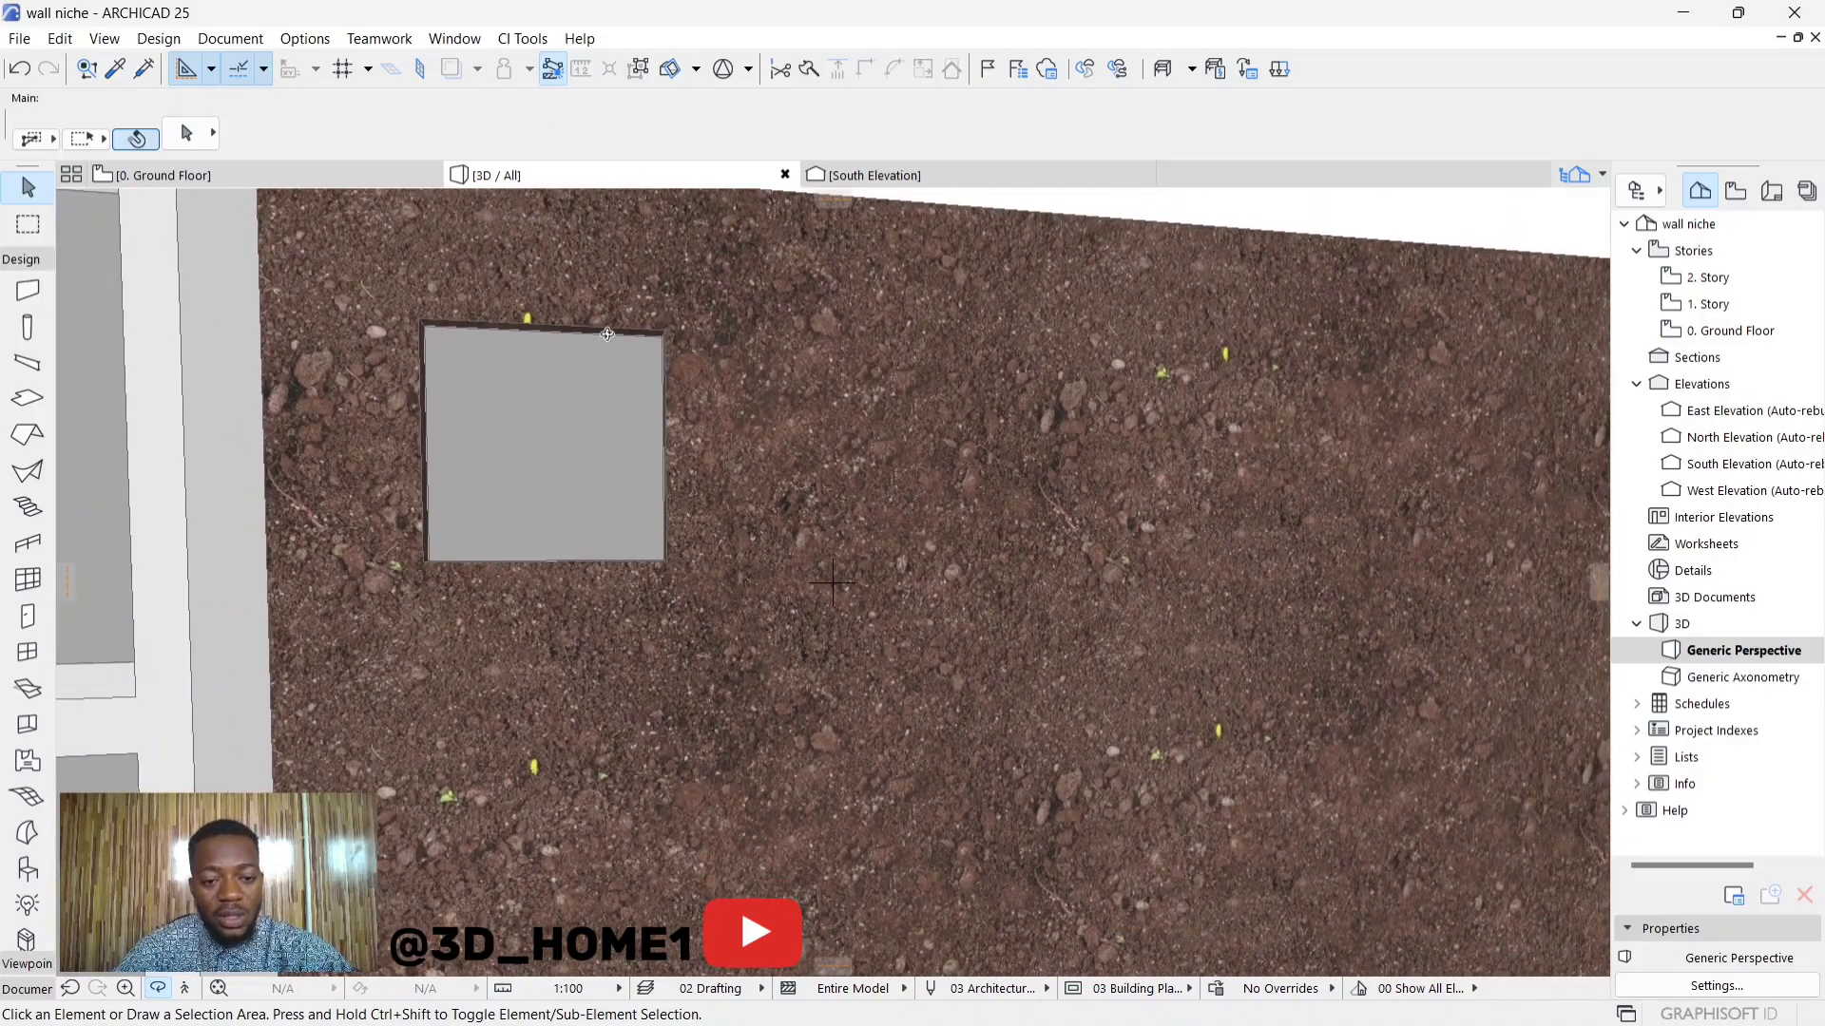
{"action": "left_click_drag", "start_coordinate": [607, 334], "coordinate": [479, 414]}
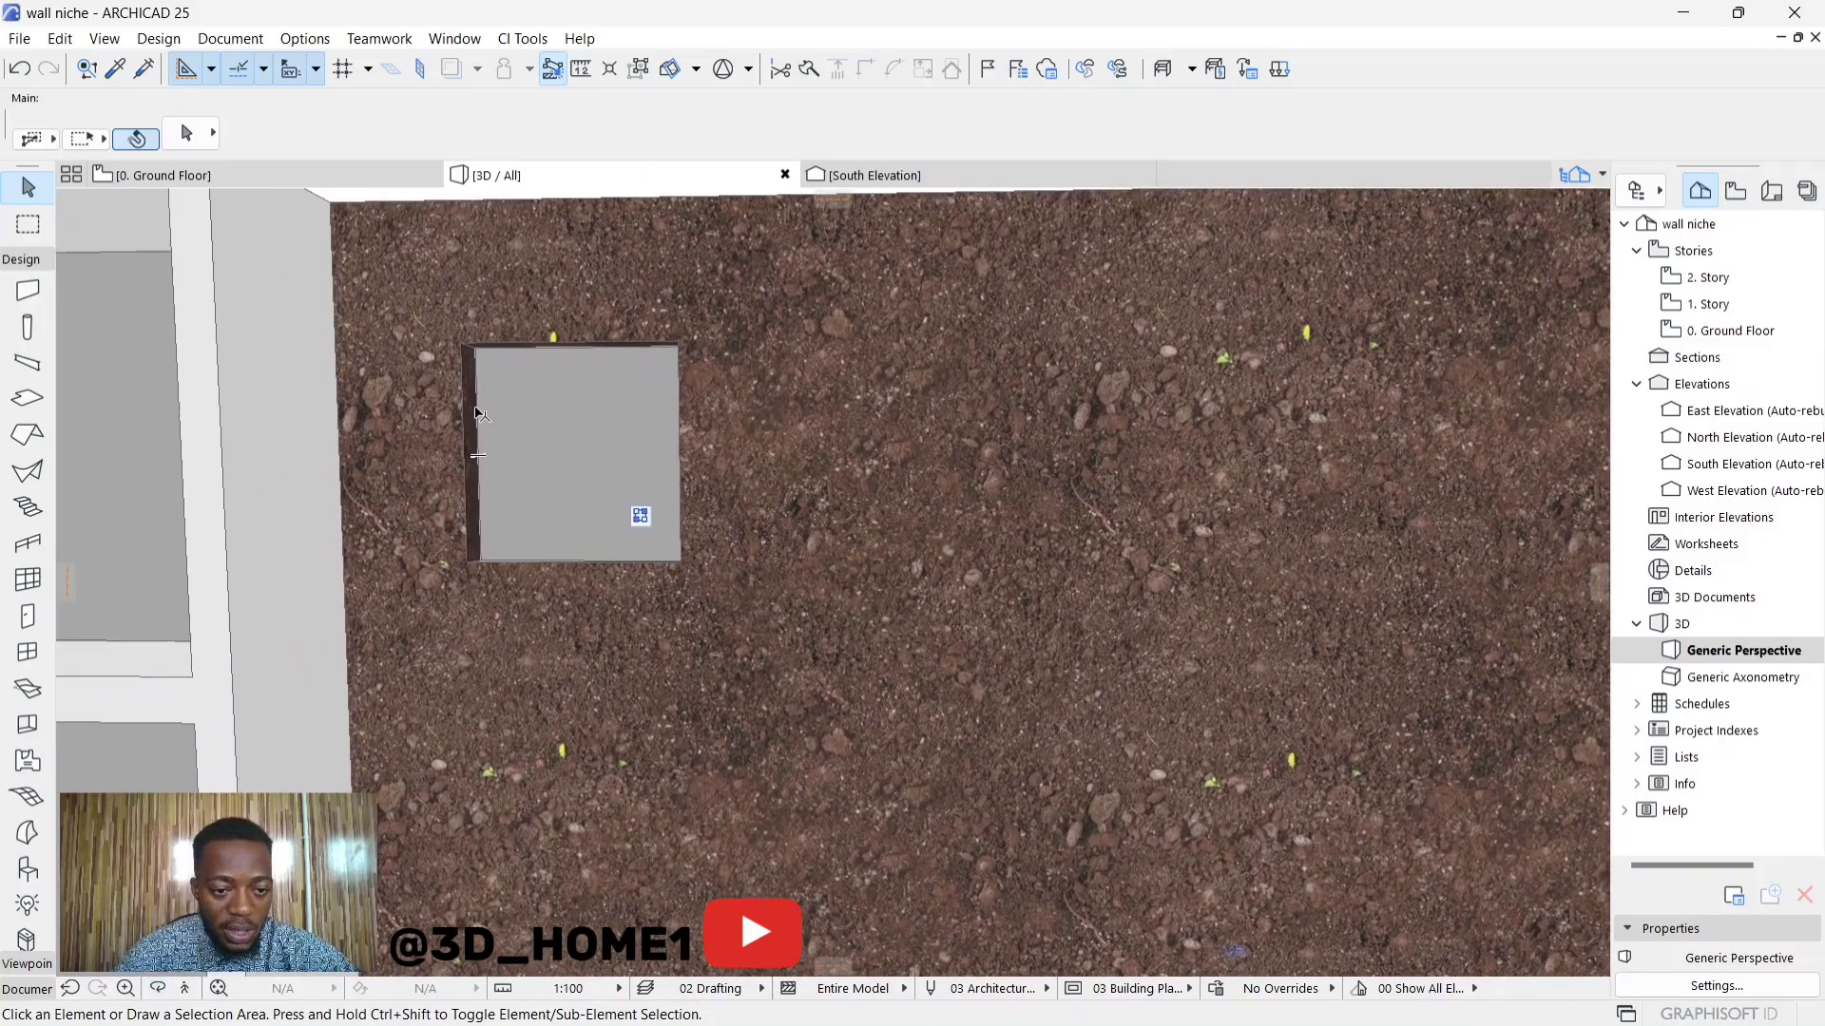
{"action": "left_click", "coordinate": [479, 414]}
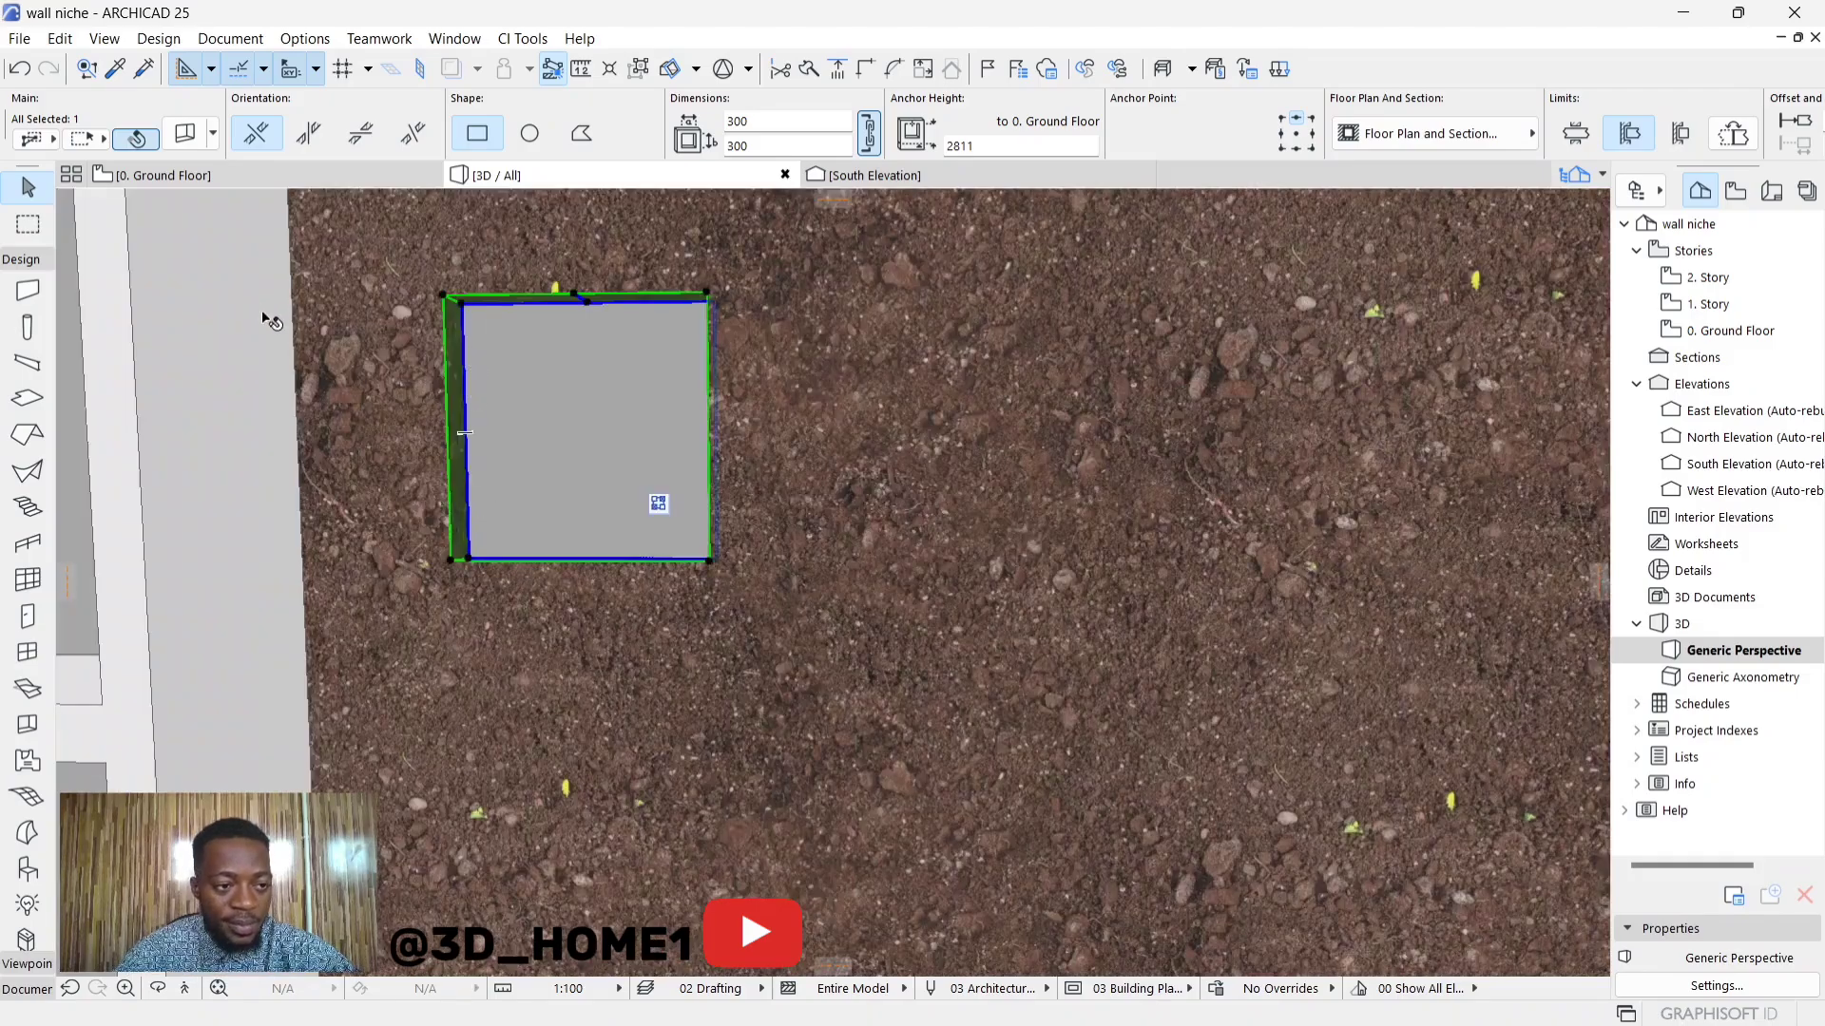
Step: Stretch the back-panel opening's height down to 1883
{"action": "left_click", "coordinate": [535, 564]}
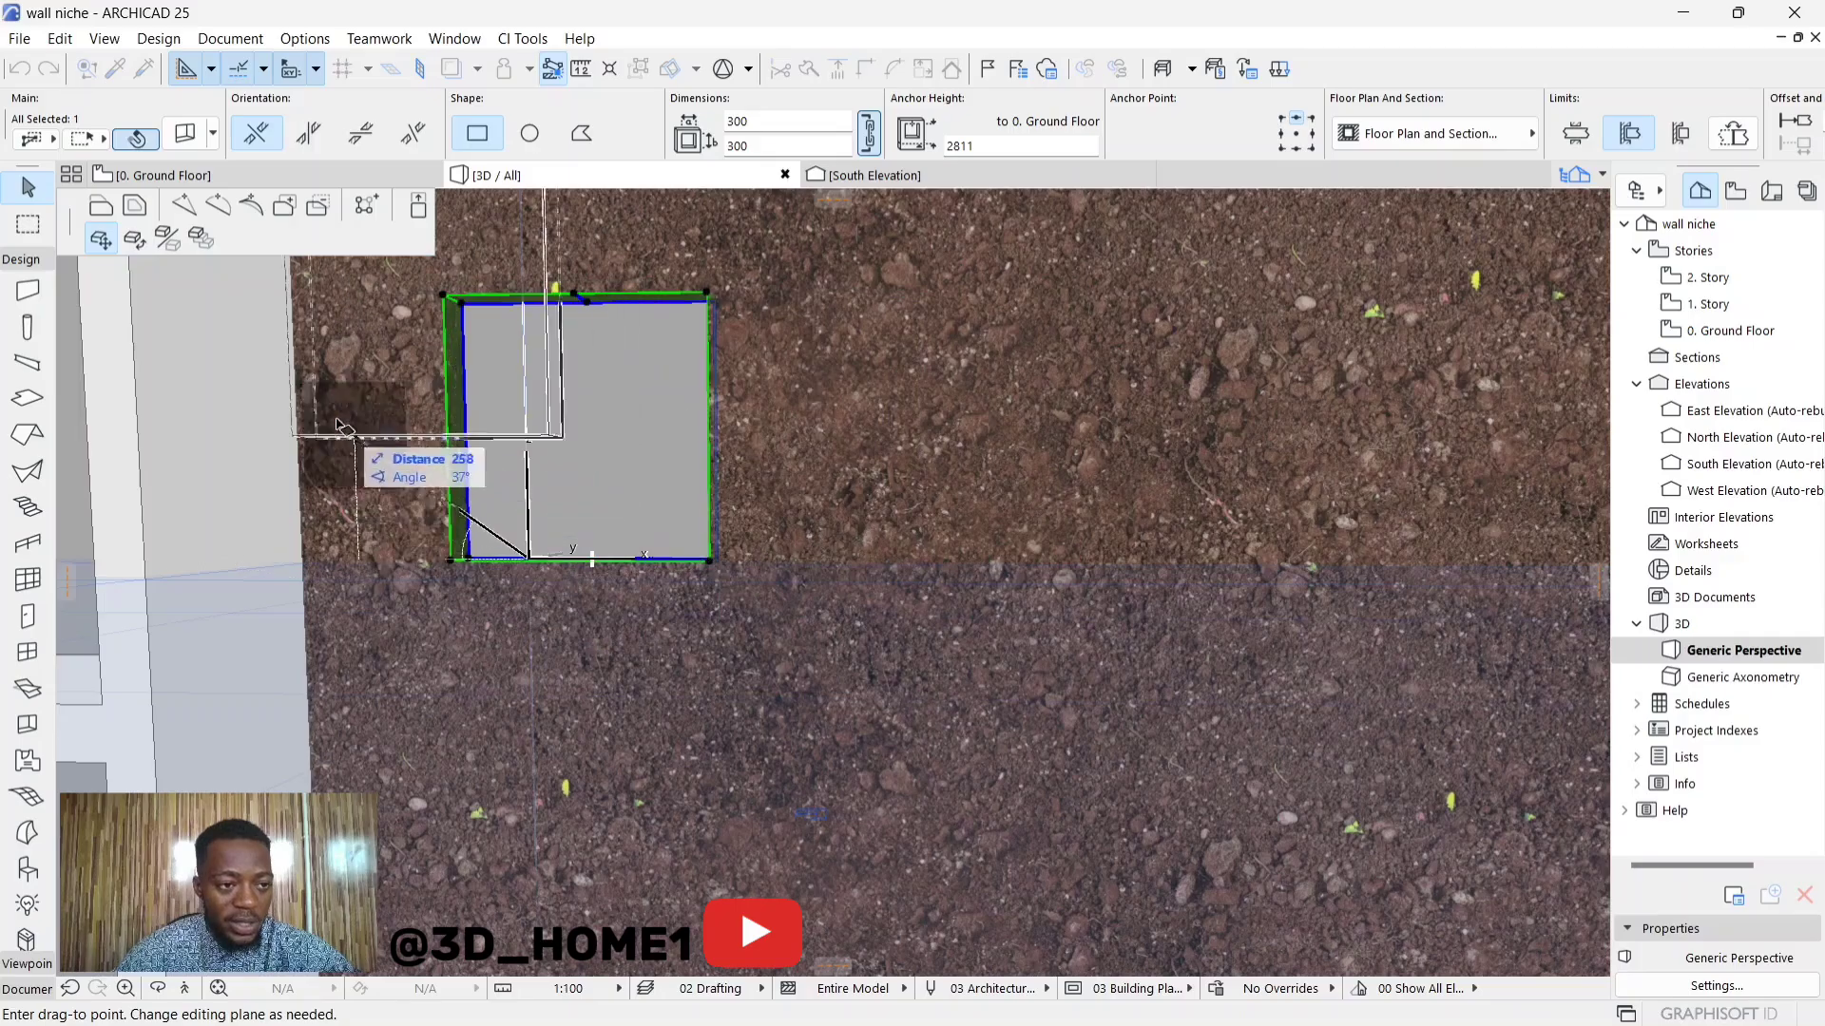
{"action": "left_click", "coordinate": [110, 209]}
{"action": "scroll", "coordinate": [601, 499], "scroll_direction": "down", "scroll_amount": 2}
{"action": "scroll", "coordinate": [601, 499], "scroll_direction": "down", "scroll_amount": 4}
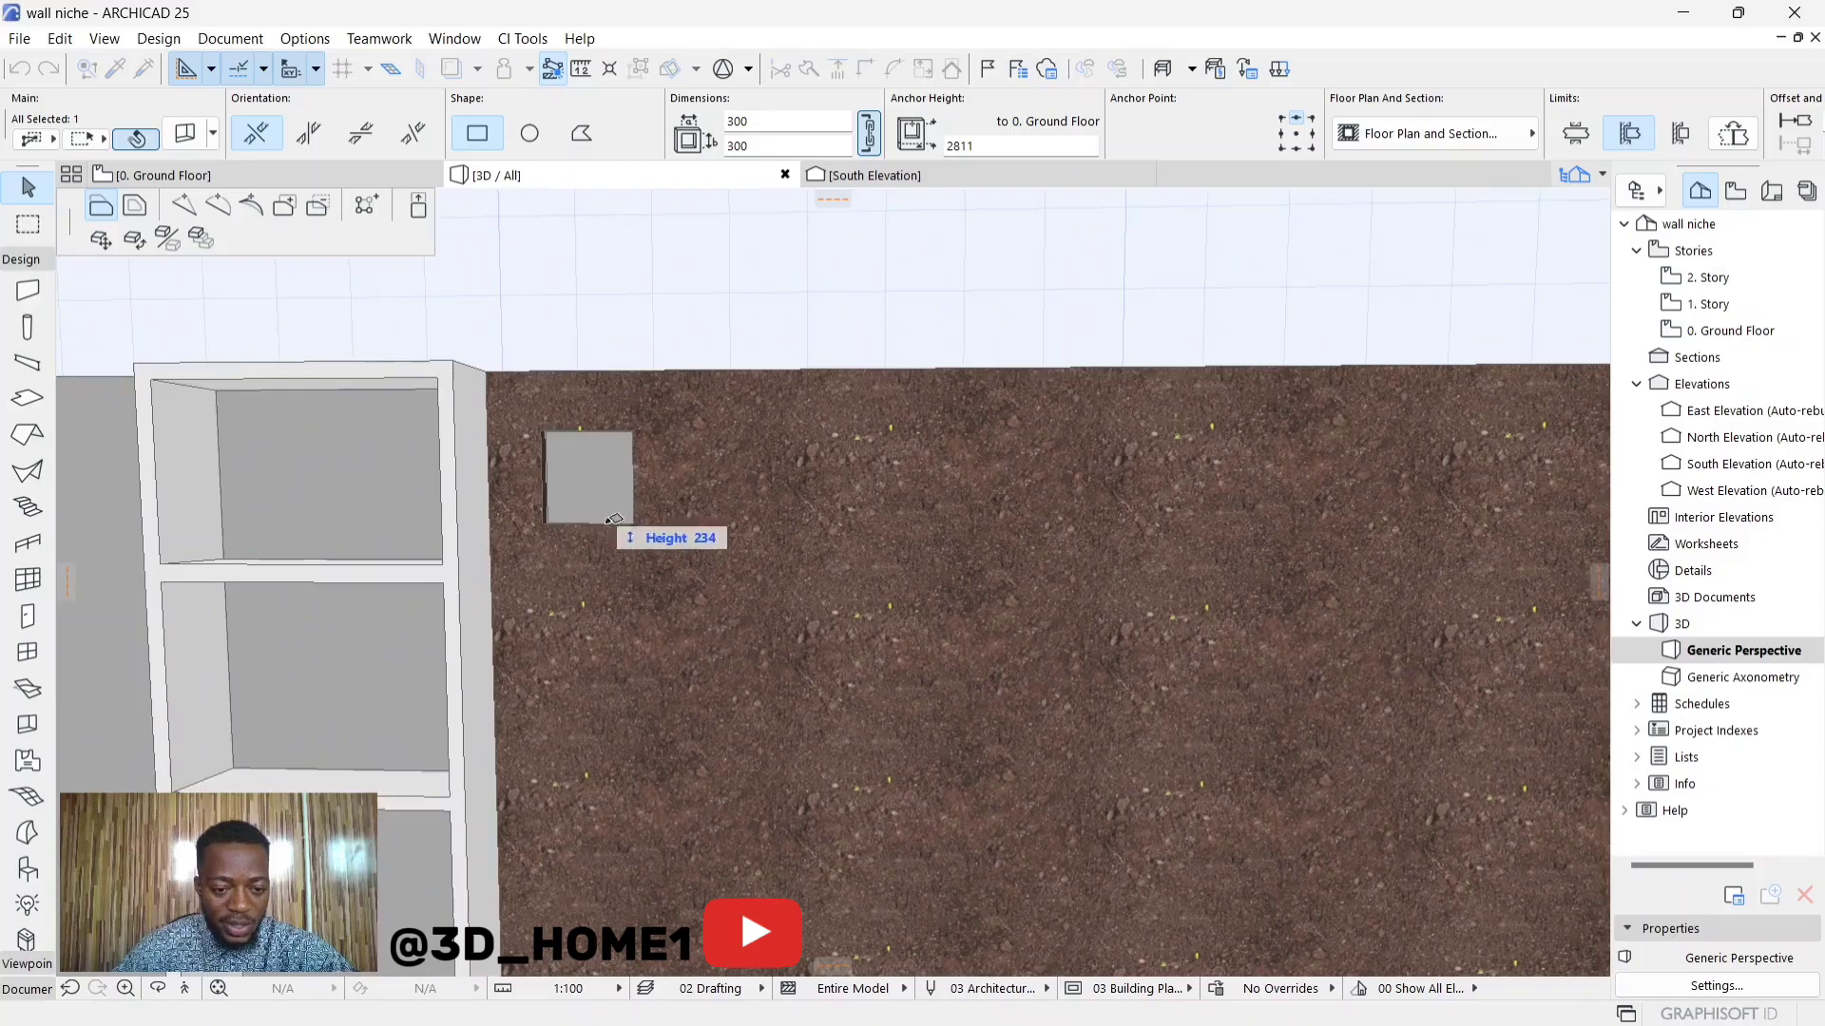
{"action": "scroll", "coordinate": [591, 775], "scroll_direction": "up", "scroll_amount": 1}
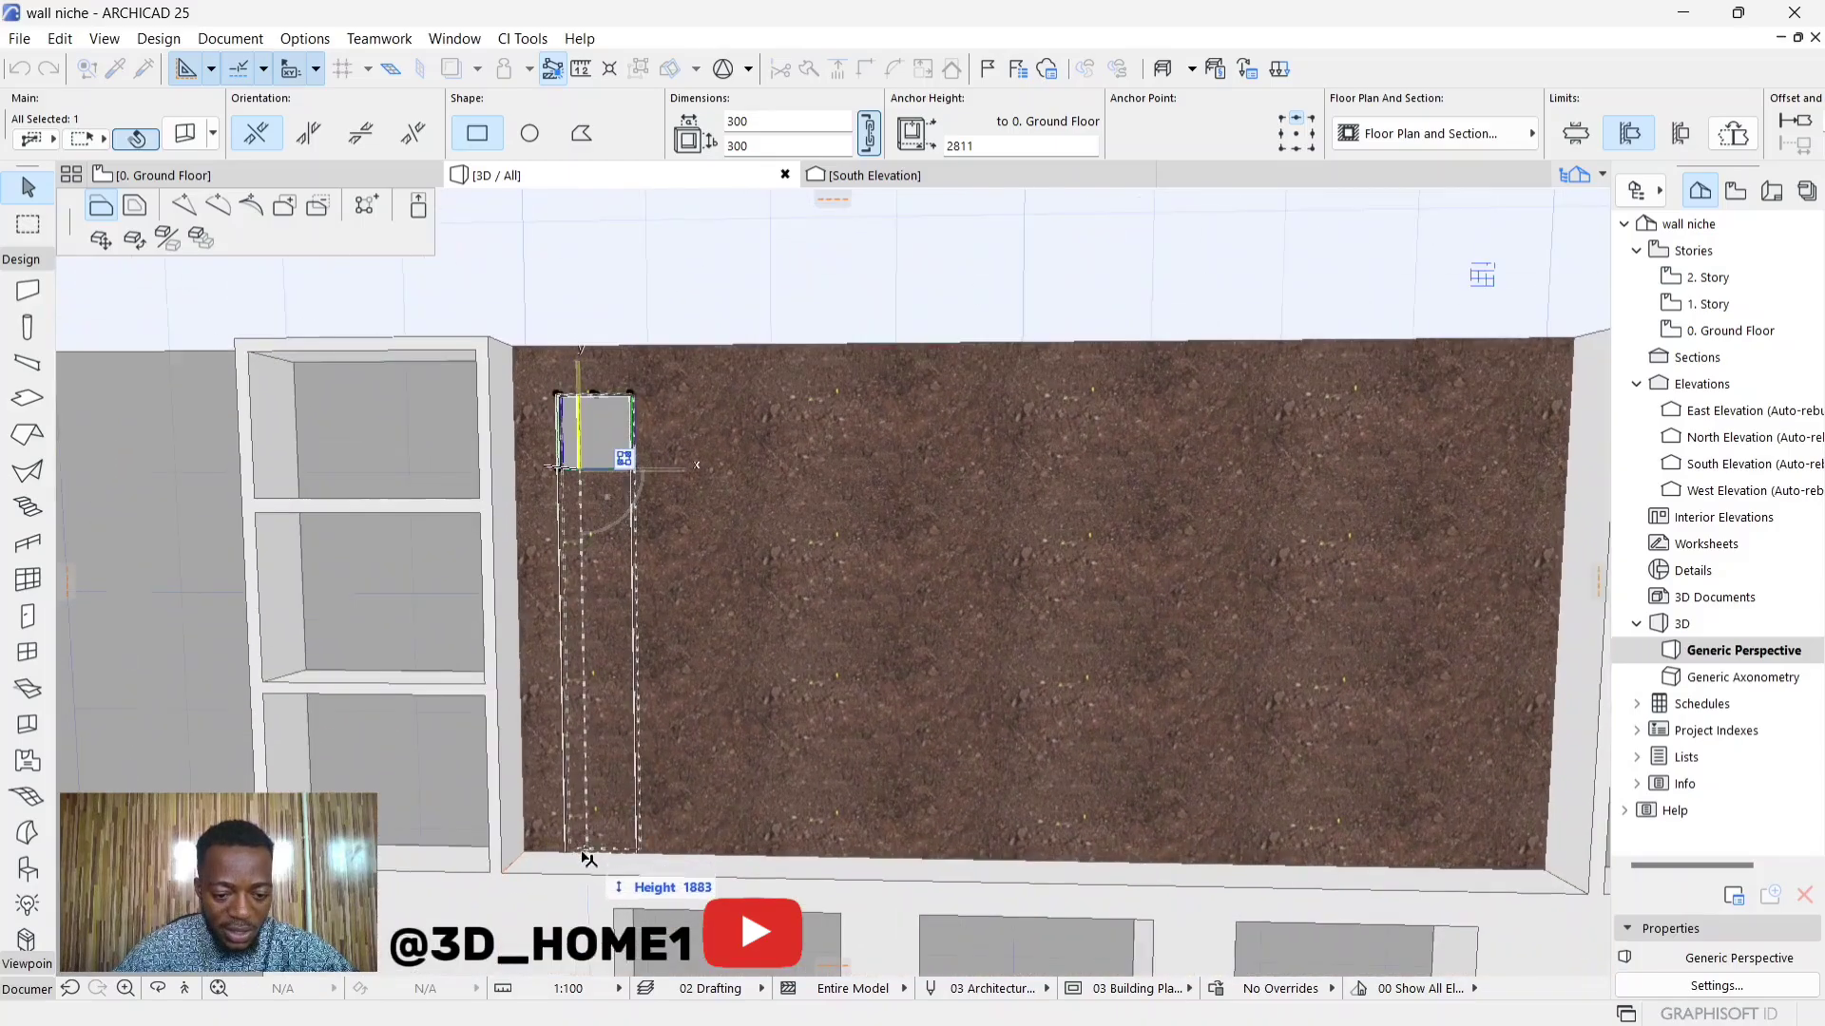
{"action": "left_click", "coordinate": [586, 844]}
{"action": "scroll", "coordinate": [599, 395], "scroll_direction": "up", "scroll_amount": 3}
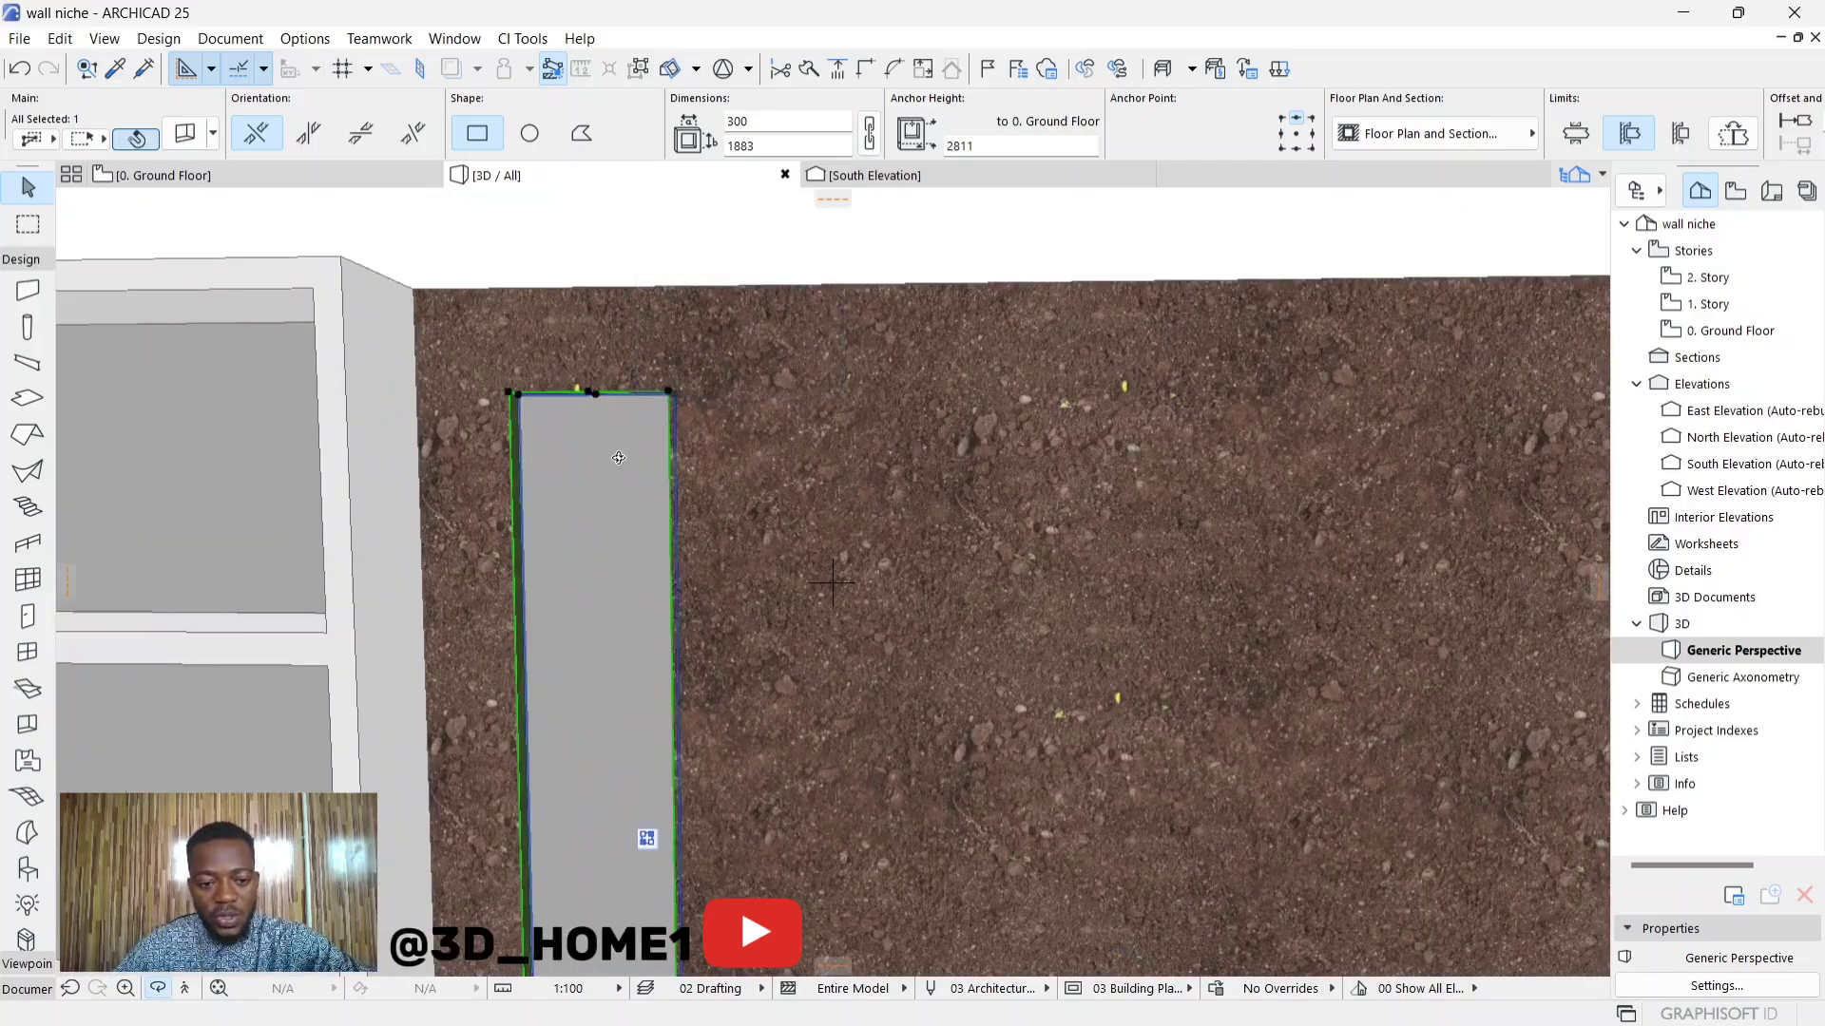
Step: Offset the opening's side edge to narrow it to a 50-wide slot
{"action": "middle_click_drag", "start_coordinate": [618, 427], "coordinate": [641, 408], "text": "shift"}
{"action": "middle_click_drag", "start_coordinate": [635, 519], "coordinate": [549, 677], "text": "shift"}
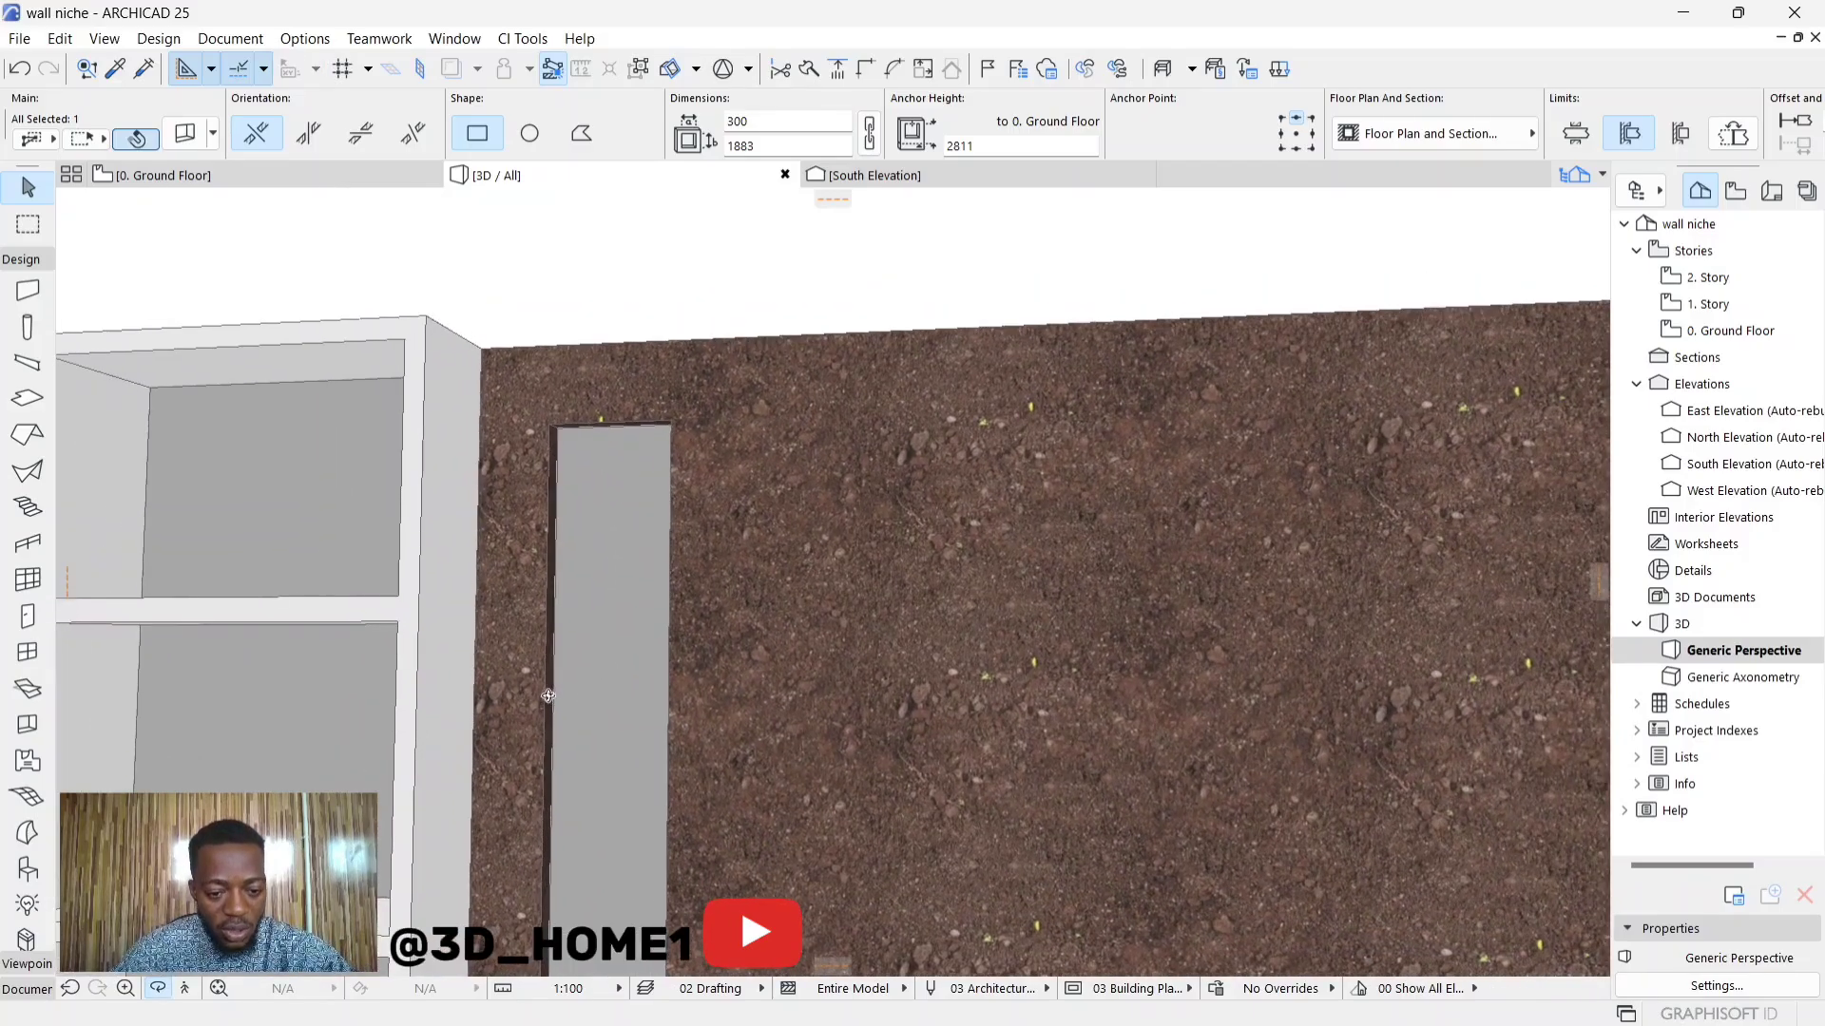
{"action": "left_click", "coordinate": [558, 650]}
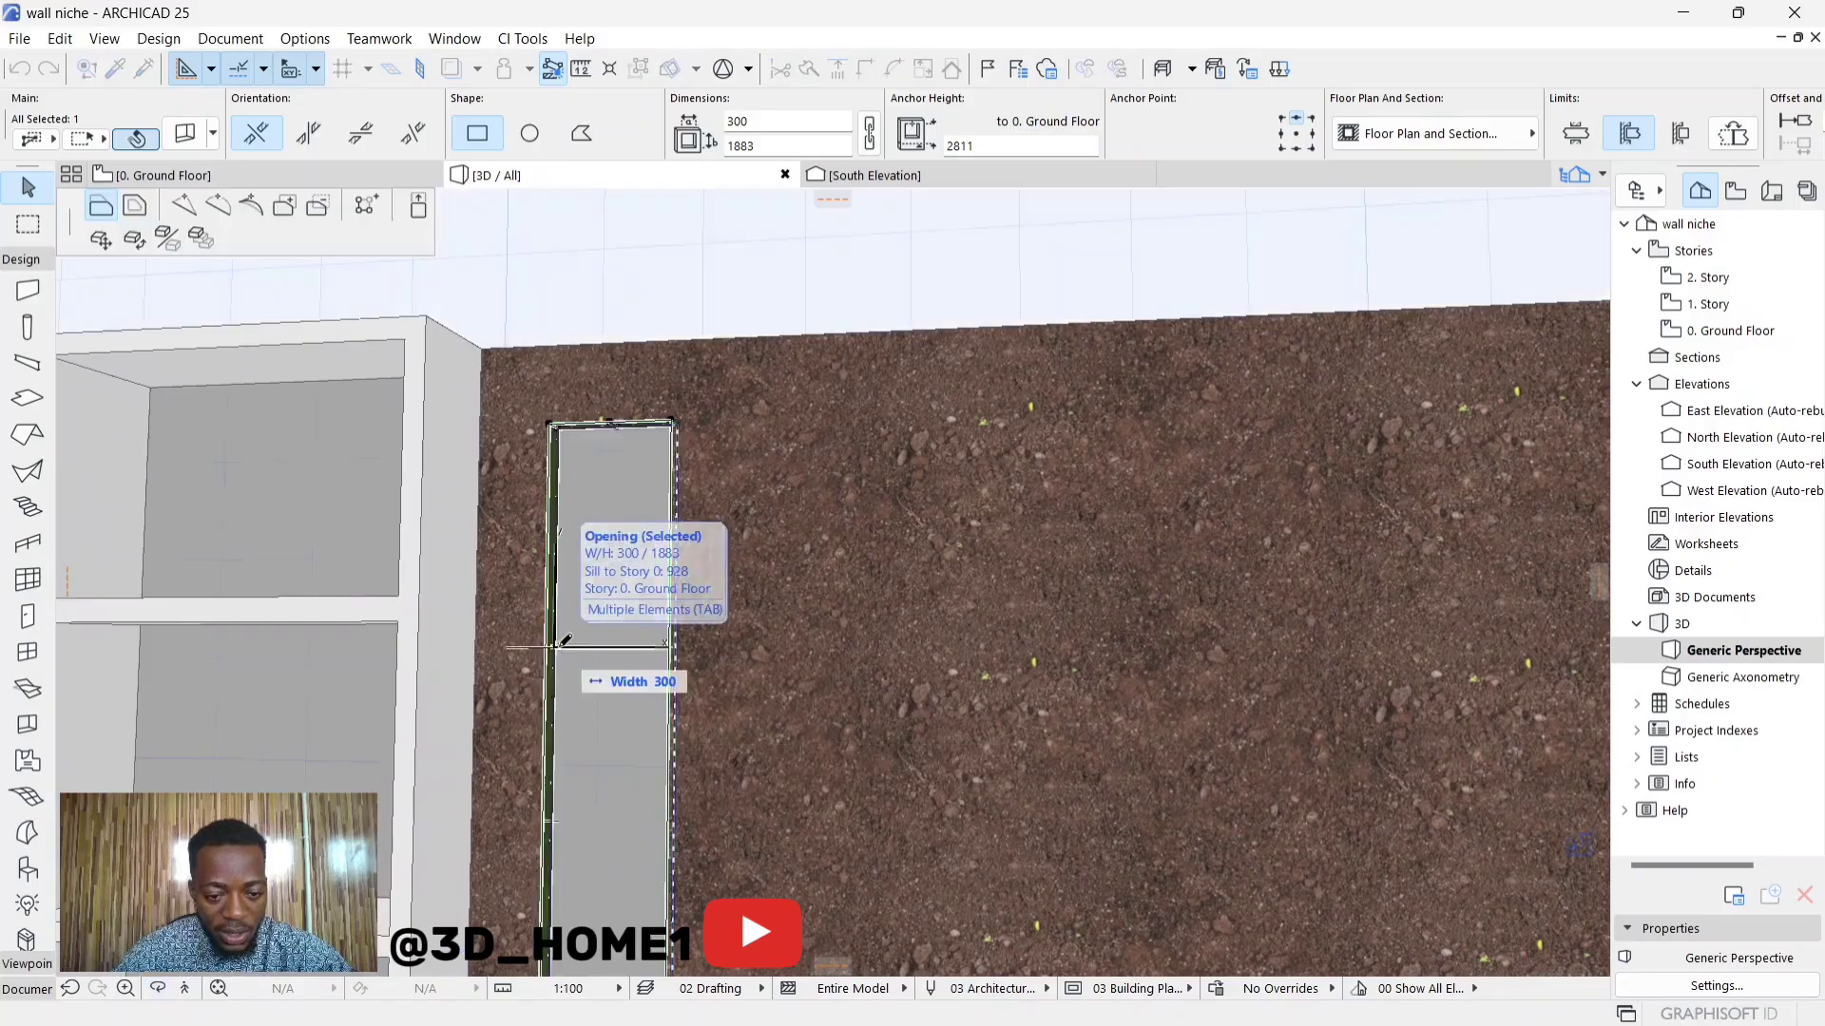
{"action": "key", "text": "Escape"}
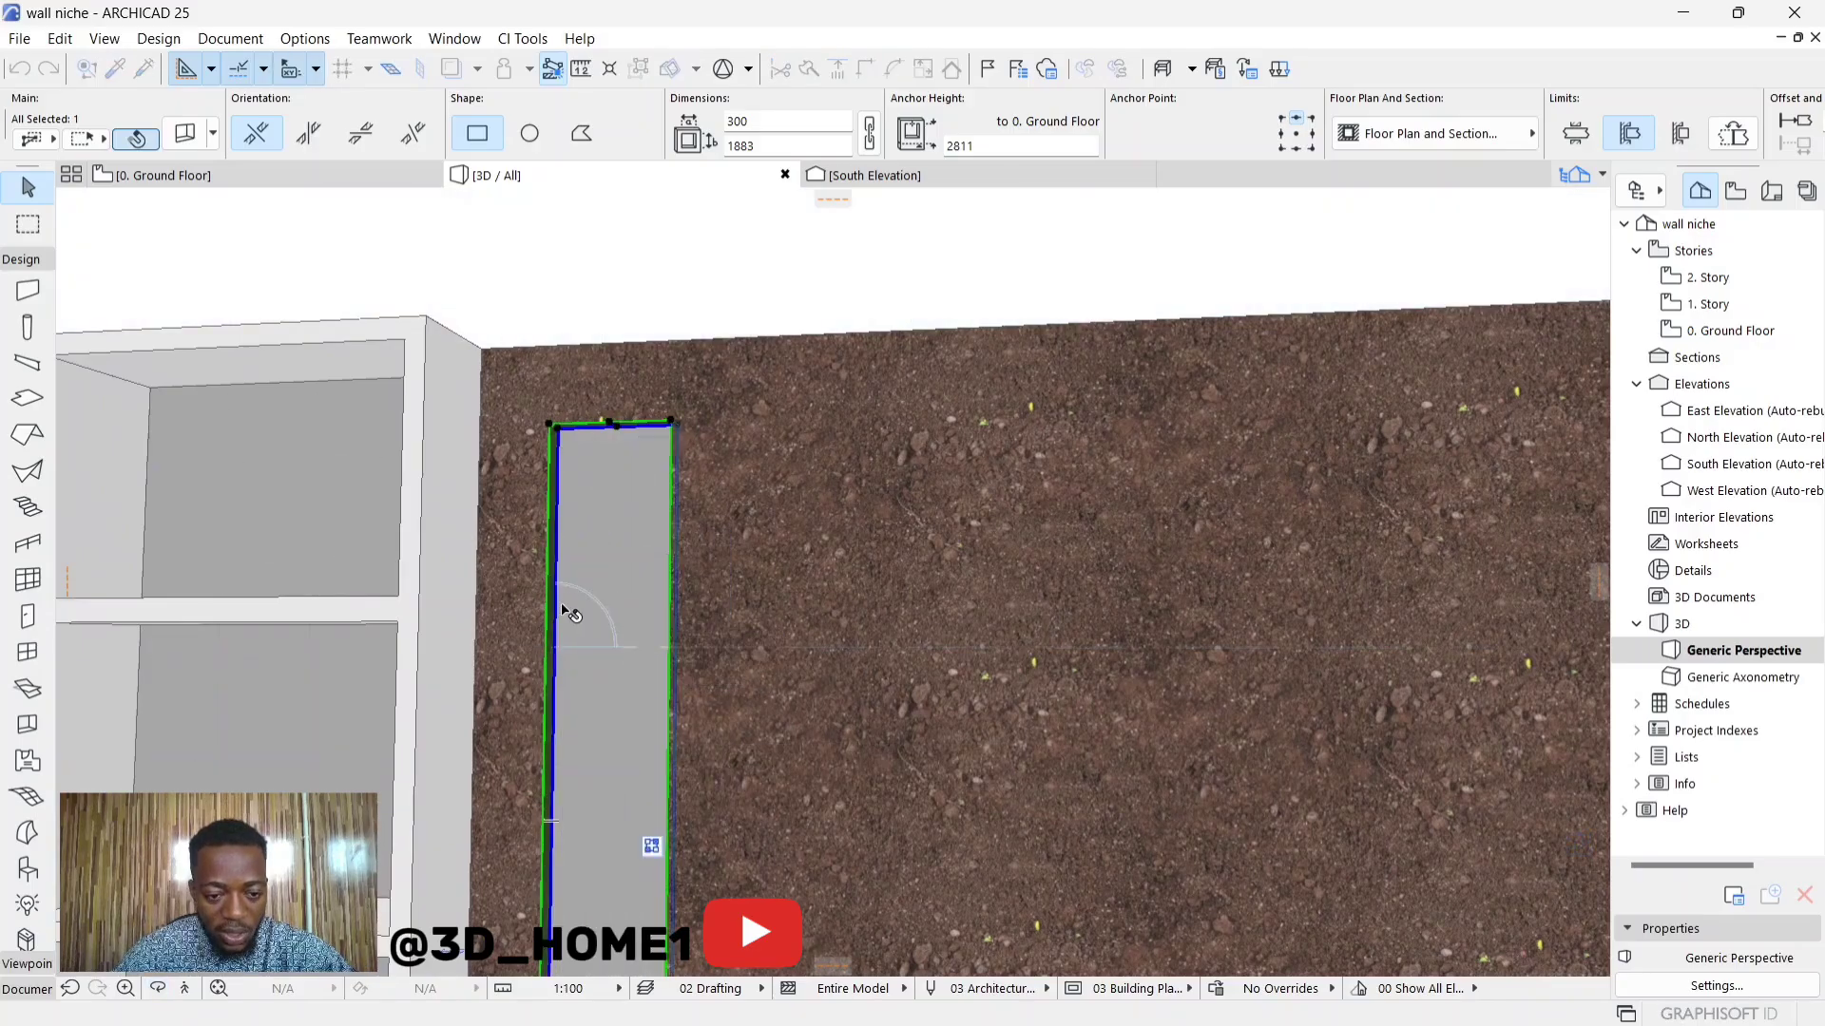
{"action": "left_click", "coordinate": [559, 610]}
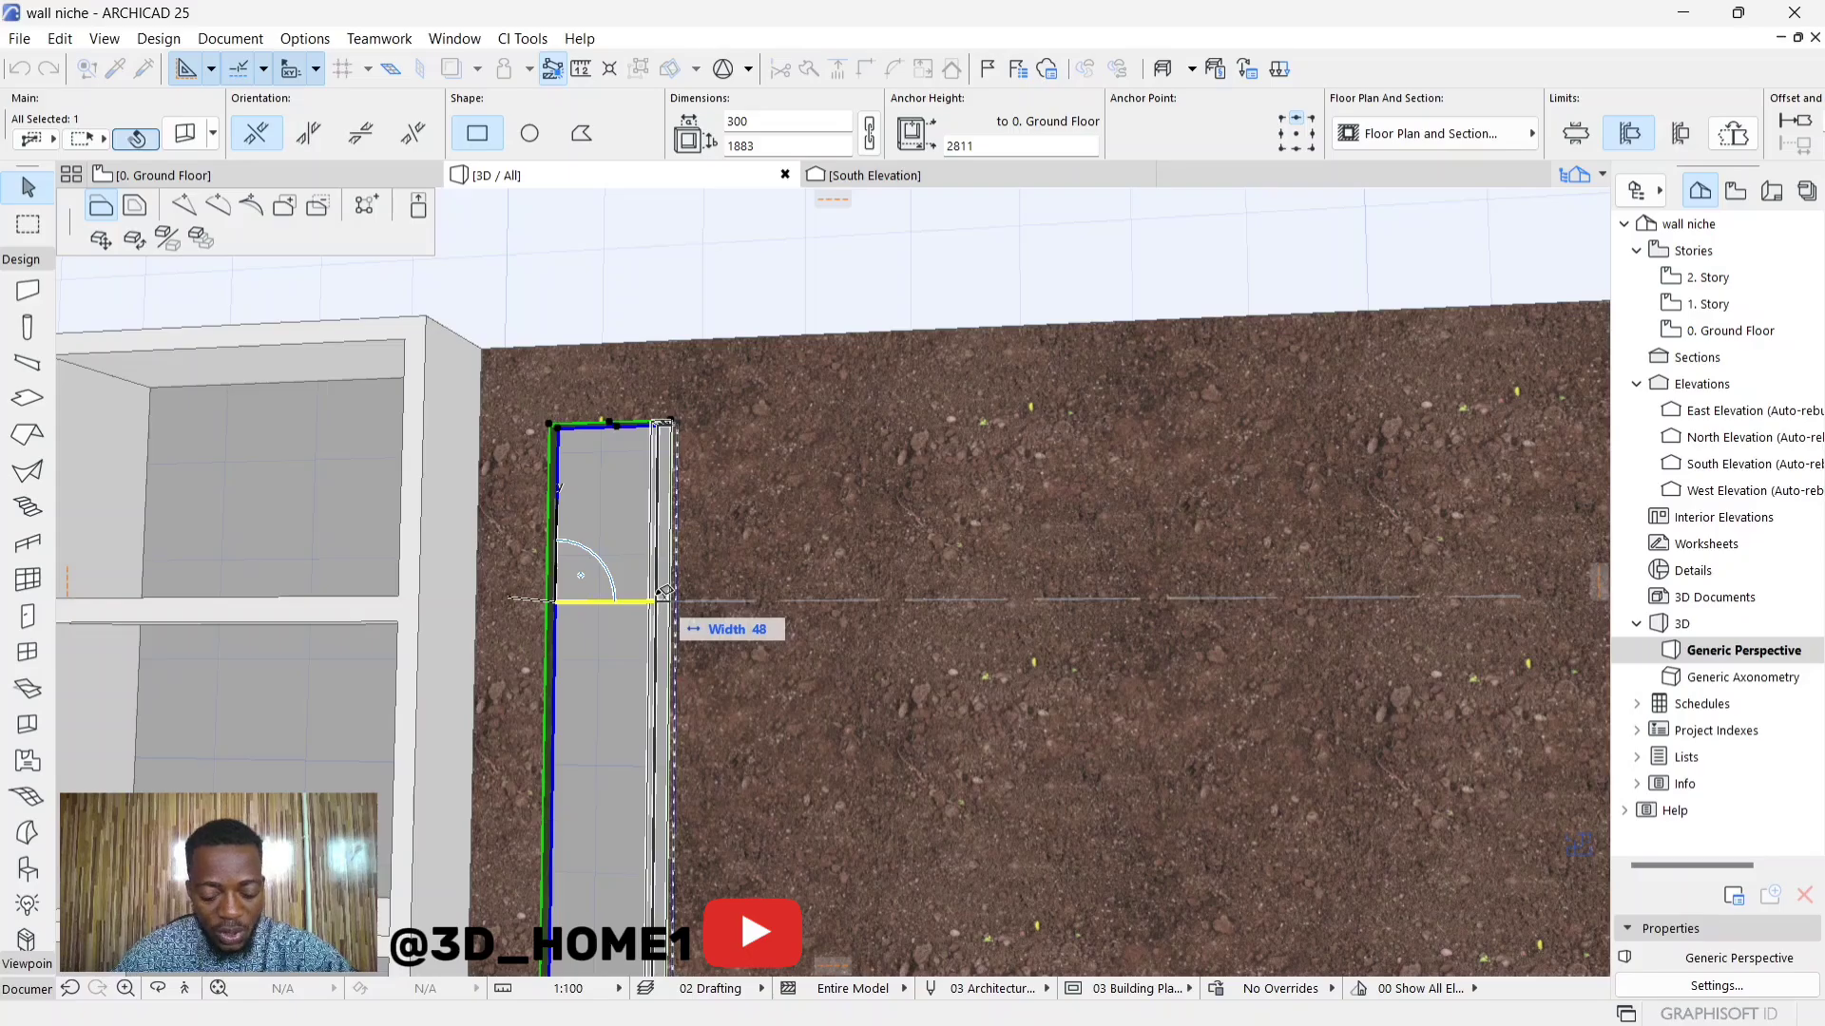
{"action": "type", "text": "50"}
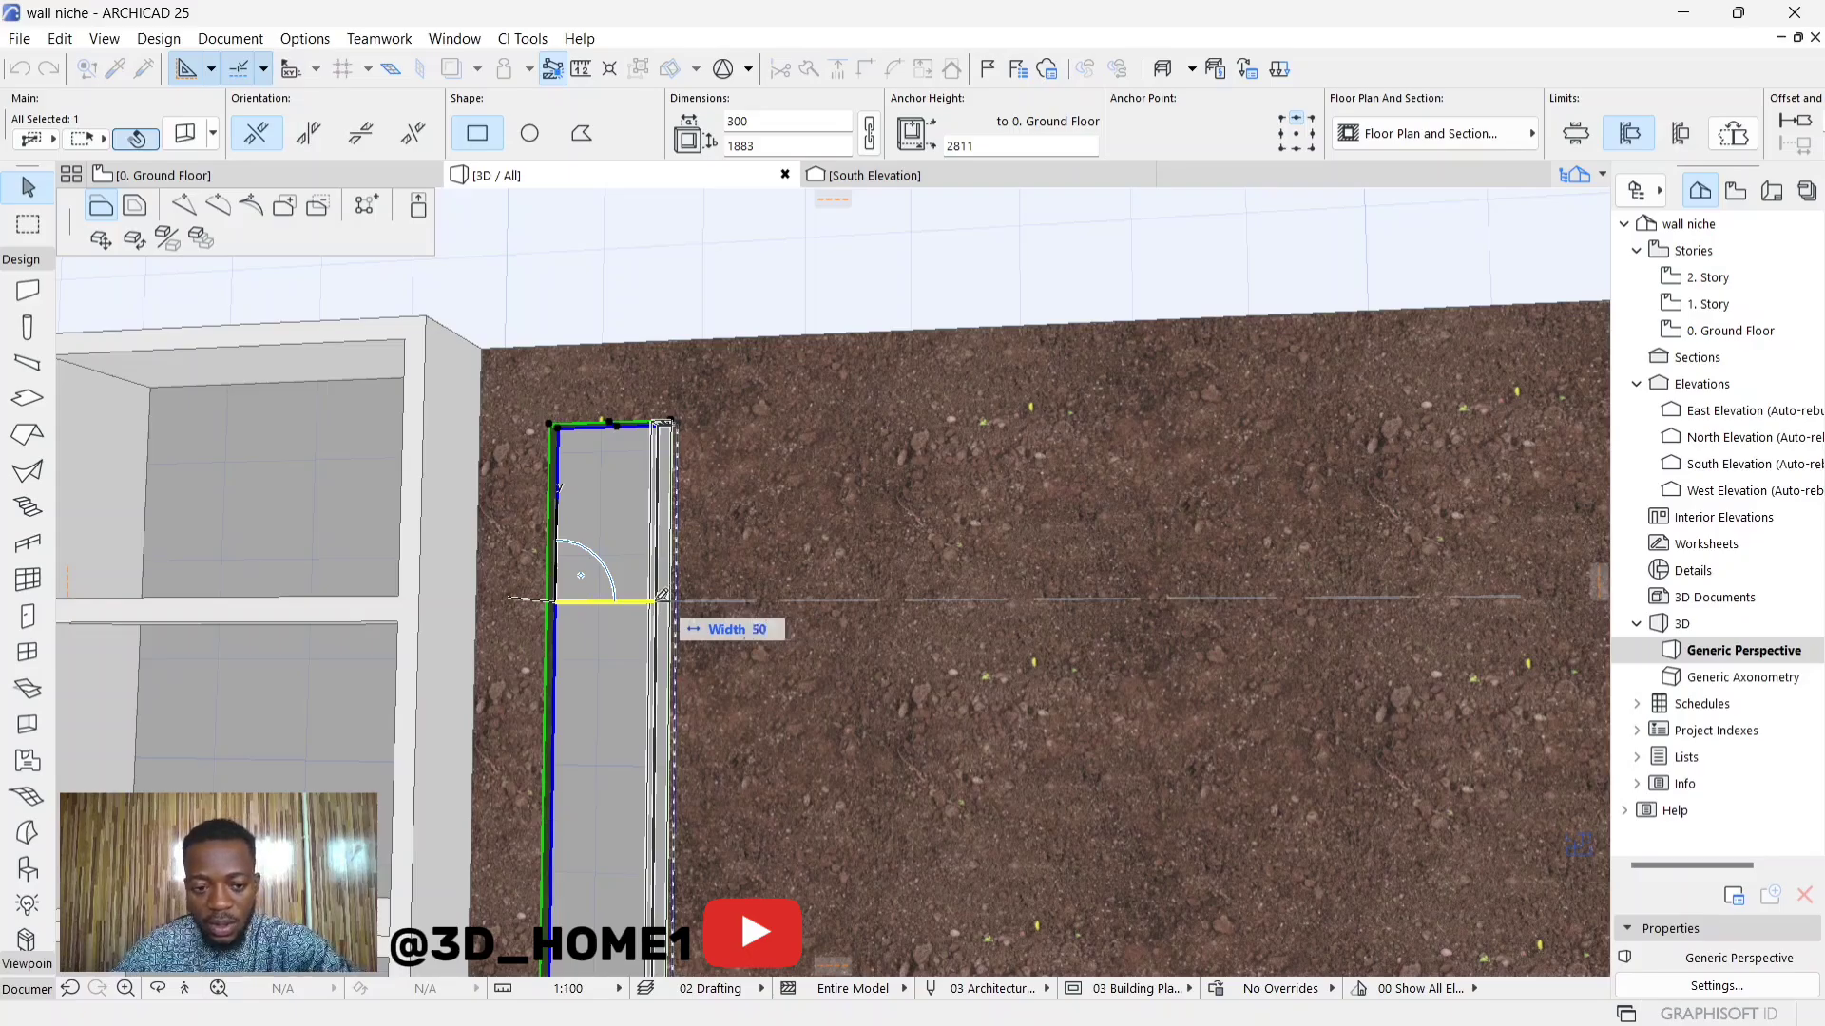
{"action": "key", "text": "Return"}
{"action": "key", "text": "Escape"}
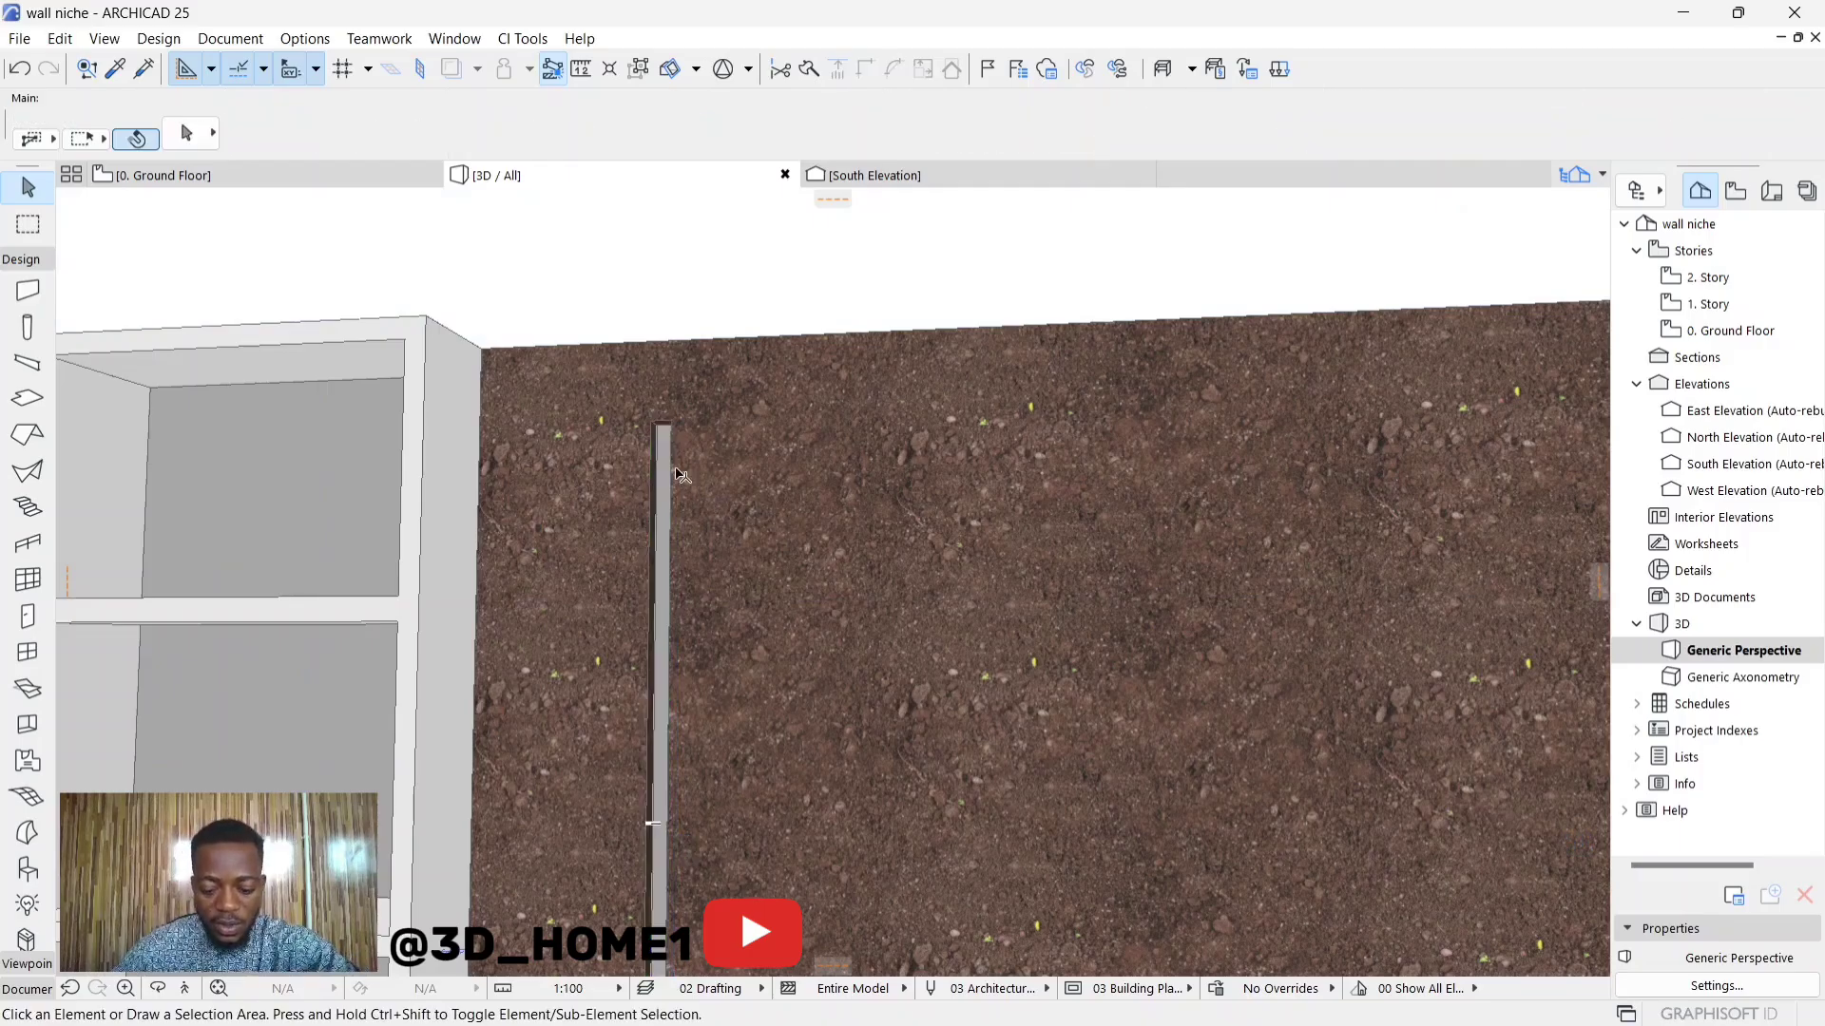
{"action": "scroll", "coordinate": [680, 473], "scroll_direction": "up", "scroll_amount": 5}
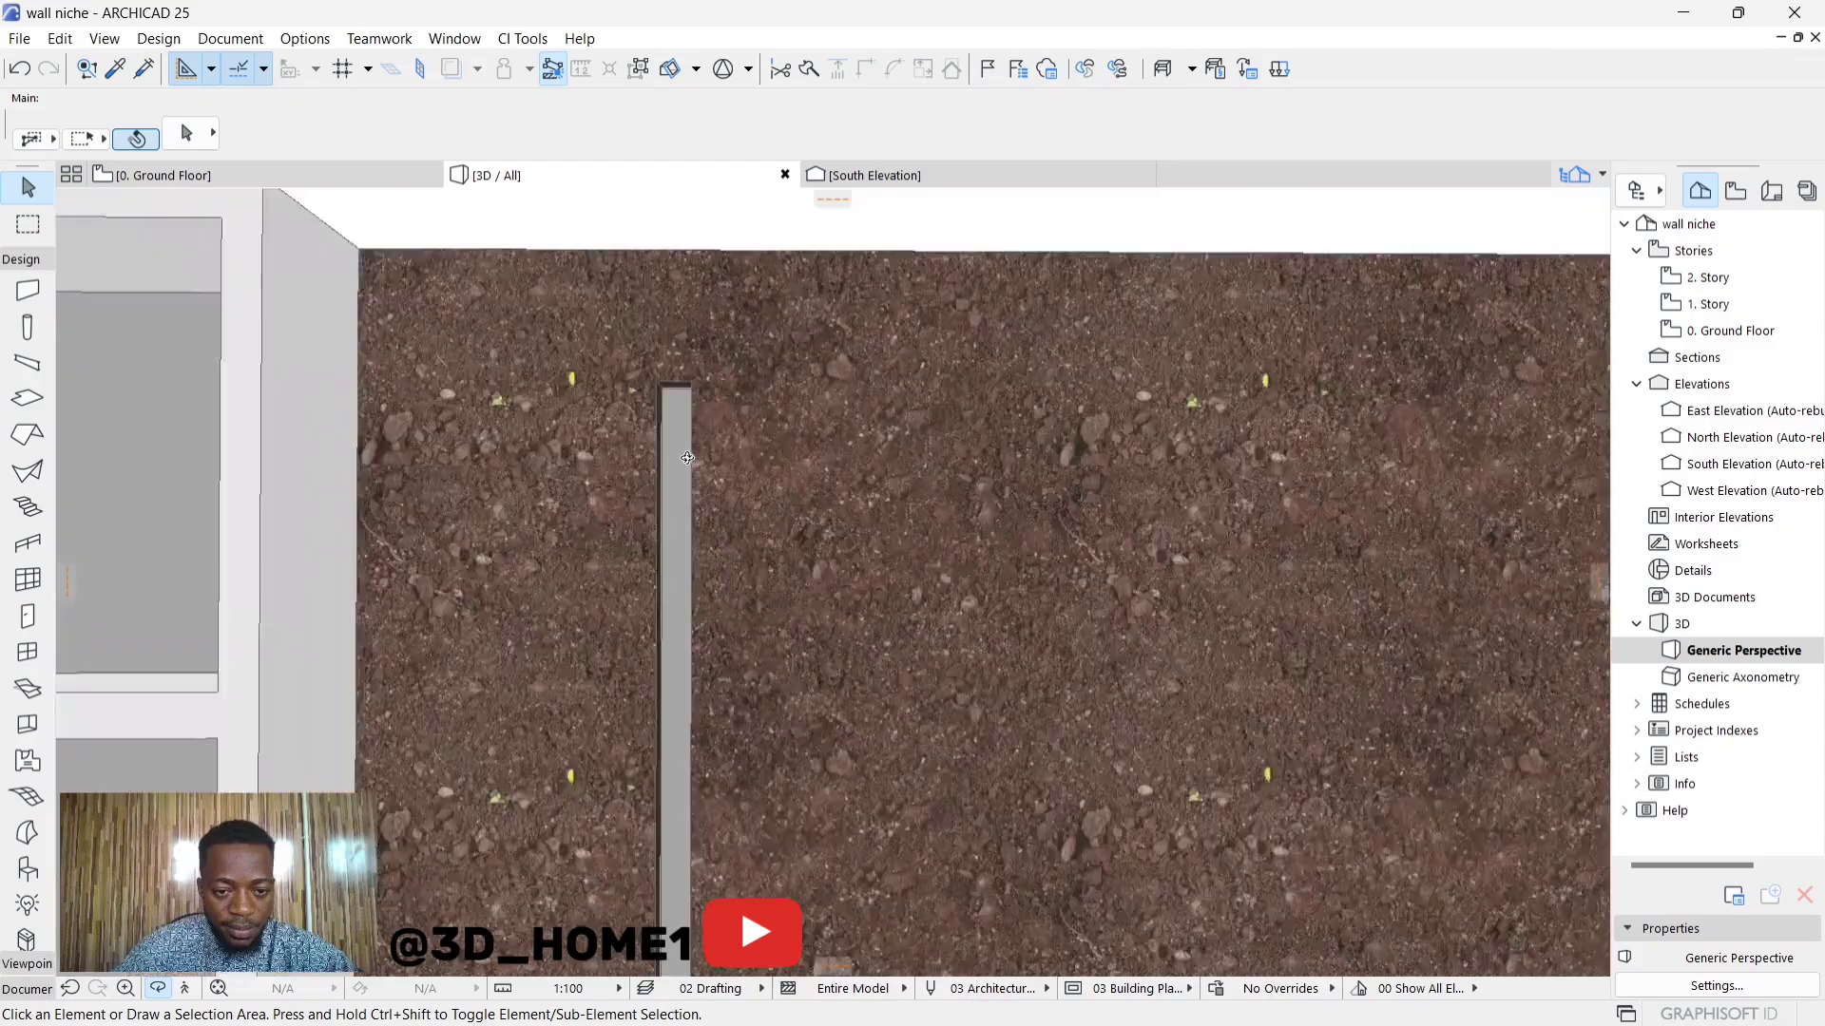
{"action": "scroll", "coordinate": [687, 458], "scroll_direction": "down", "scroll_amount": 3}
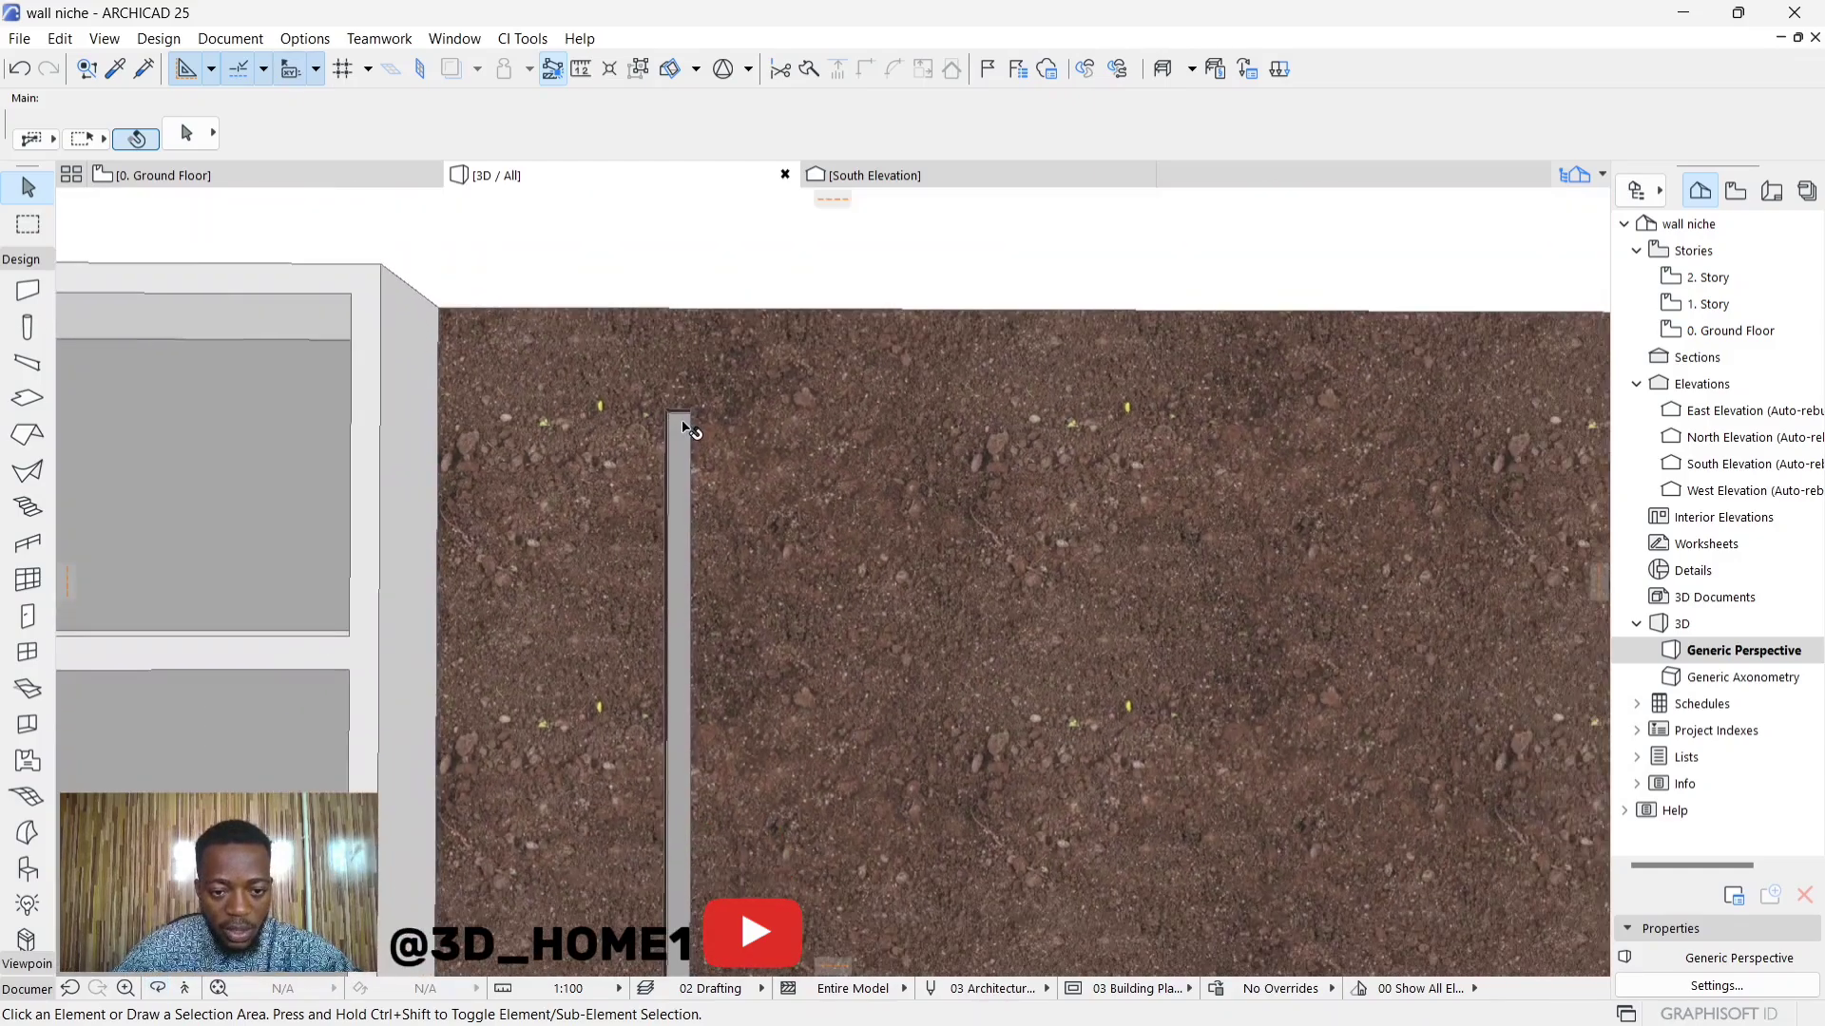
{"action": "scroll", "coordinate": [687, 431], "scroll_direction": "down", "scroll_amount": 1}
{"action": "left_click", "coordinate": [674, 494]}
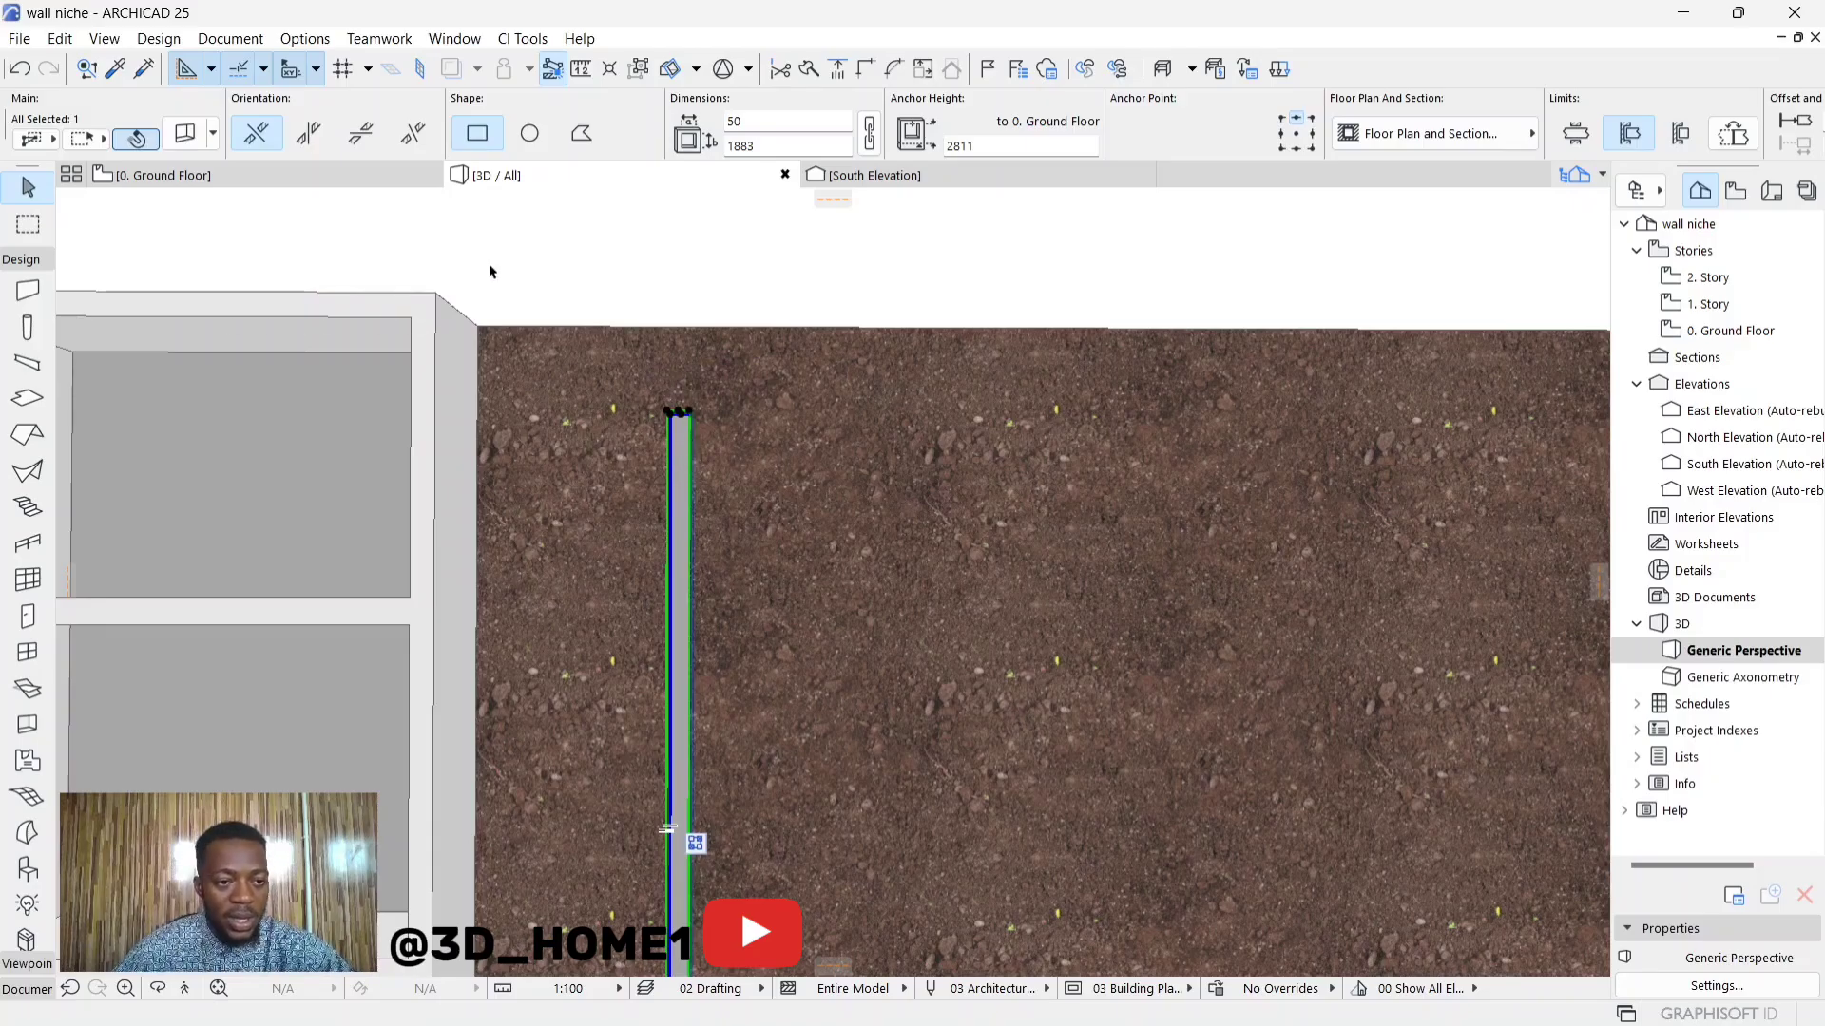
{"action": "scroll", "coordinate": [762, 287], "scroll_direction": "down", "scroll_amount": 2}
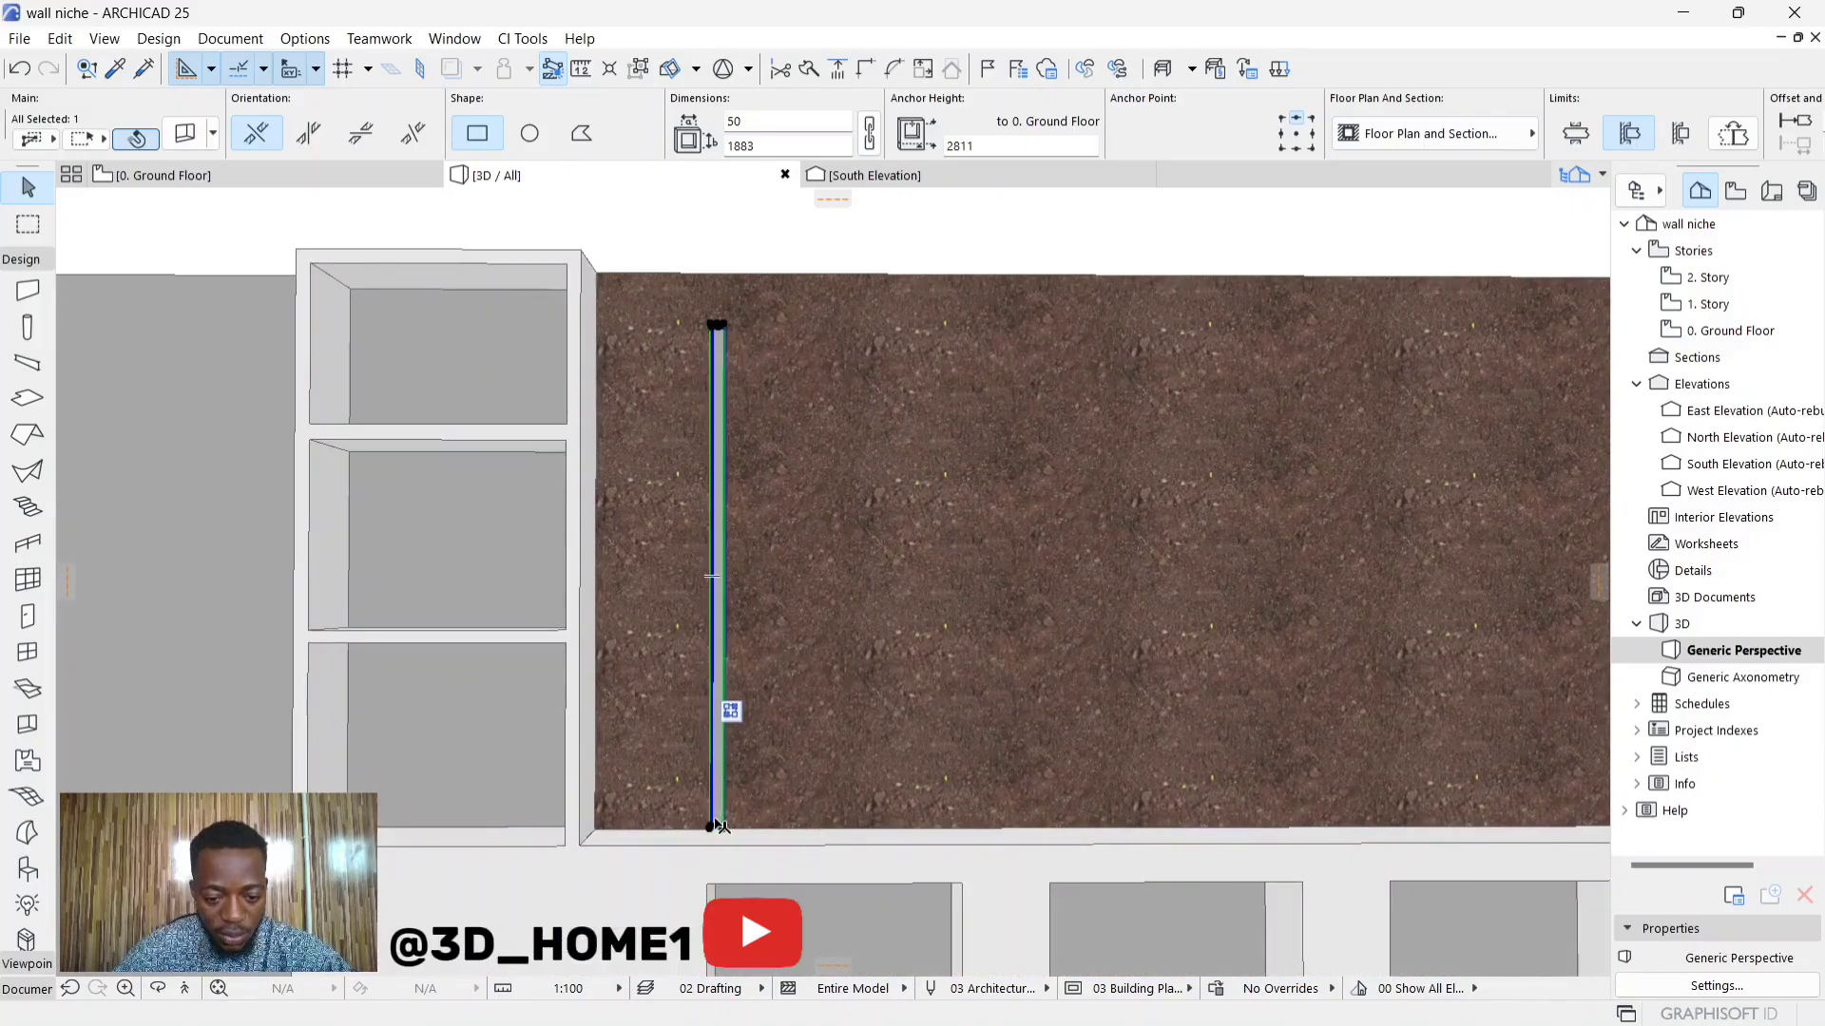
{"action": "left_click", "coordinate": [712, 829]}
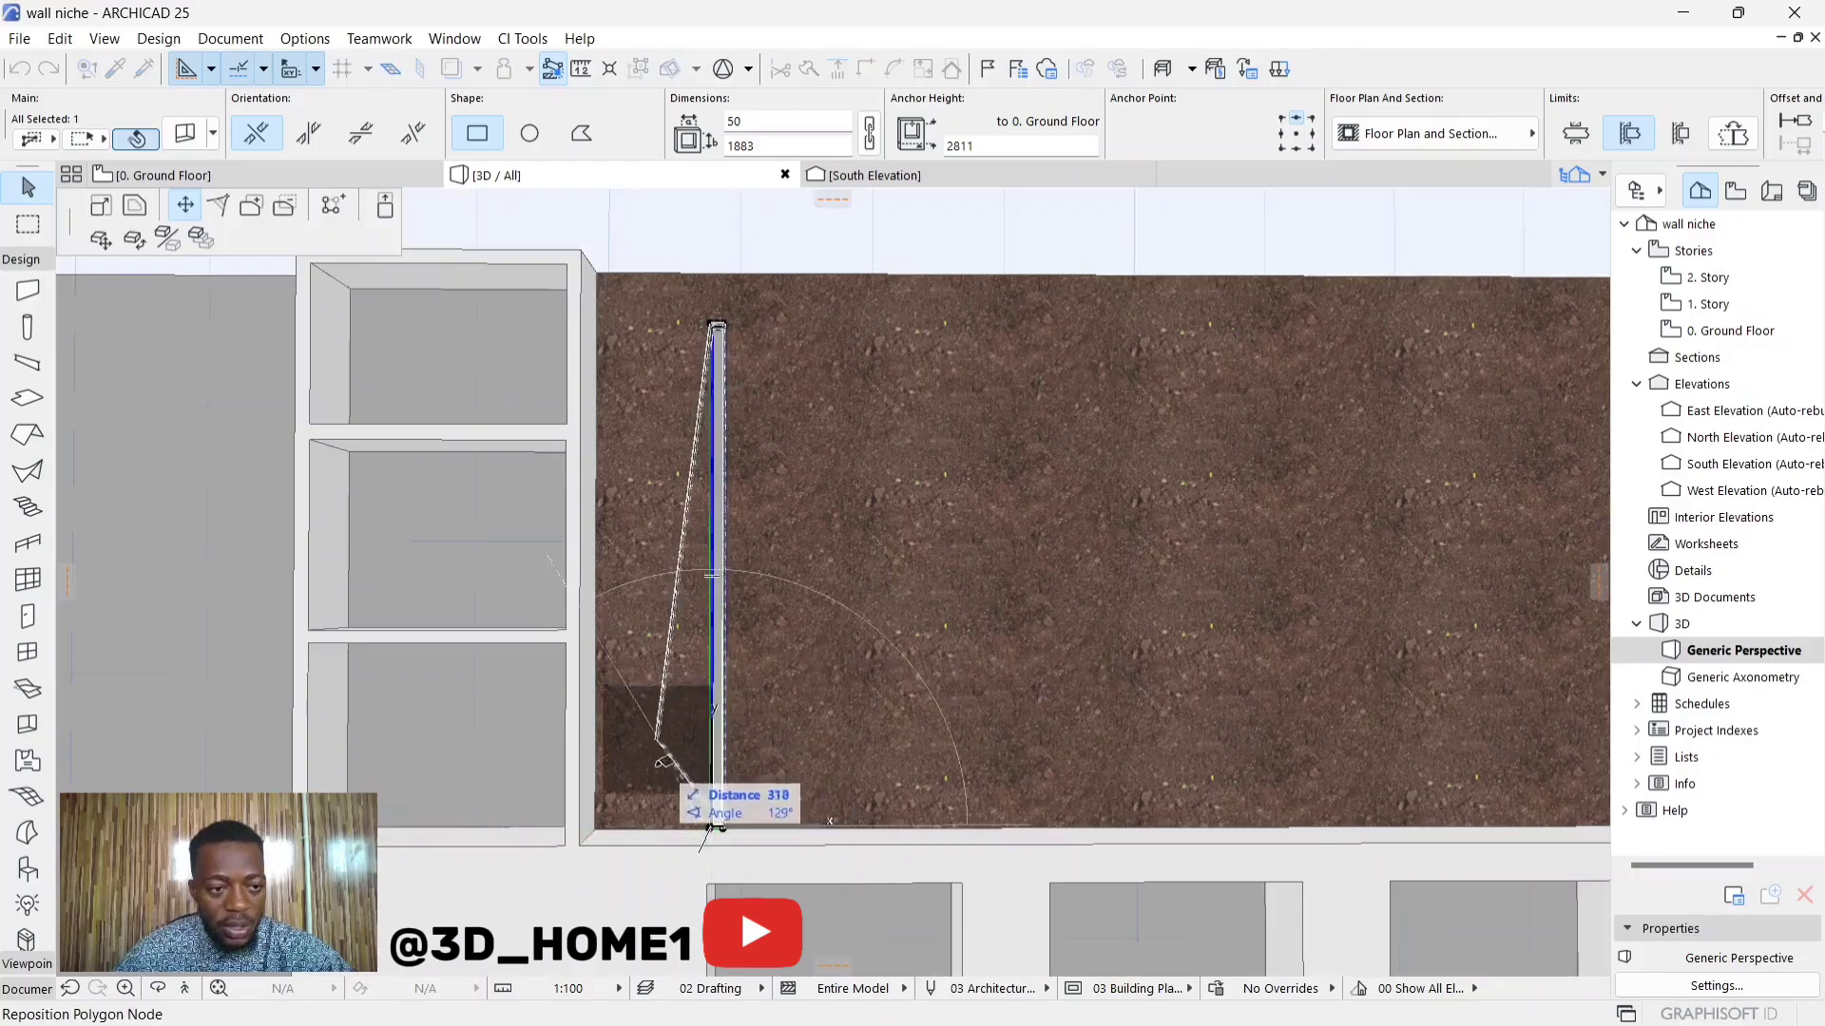
Step: Free-rotate the slim slot by -45° about a centre point on the slot
{"action": "left_click", "coordinate": [134, 240]}
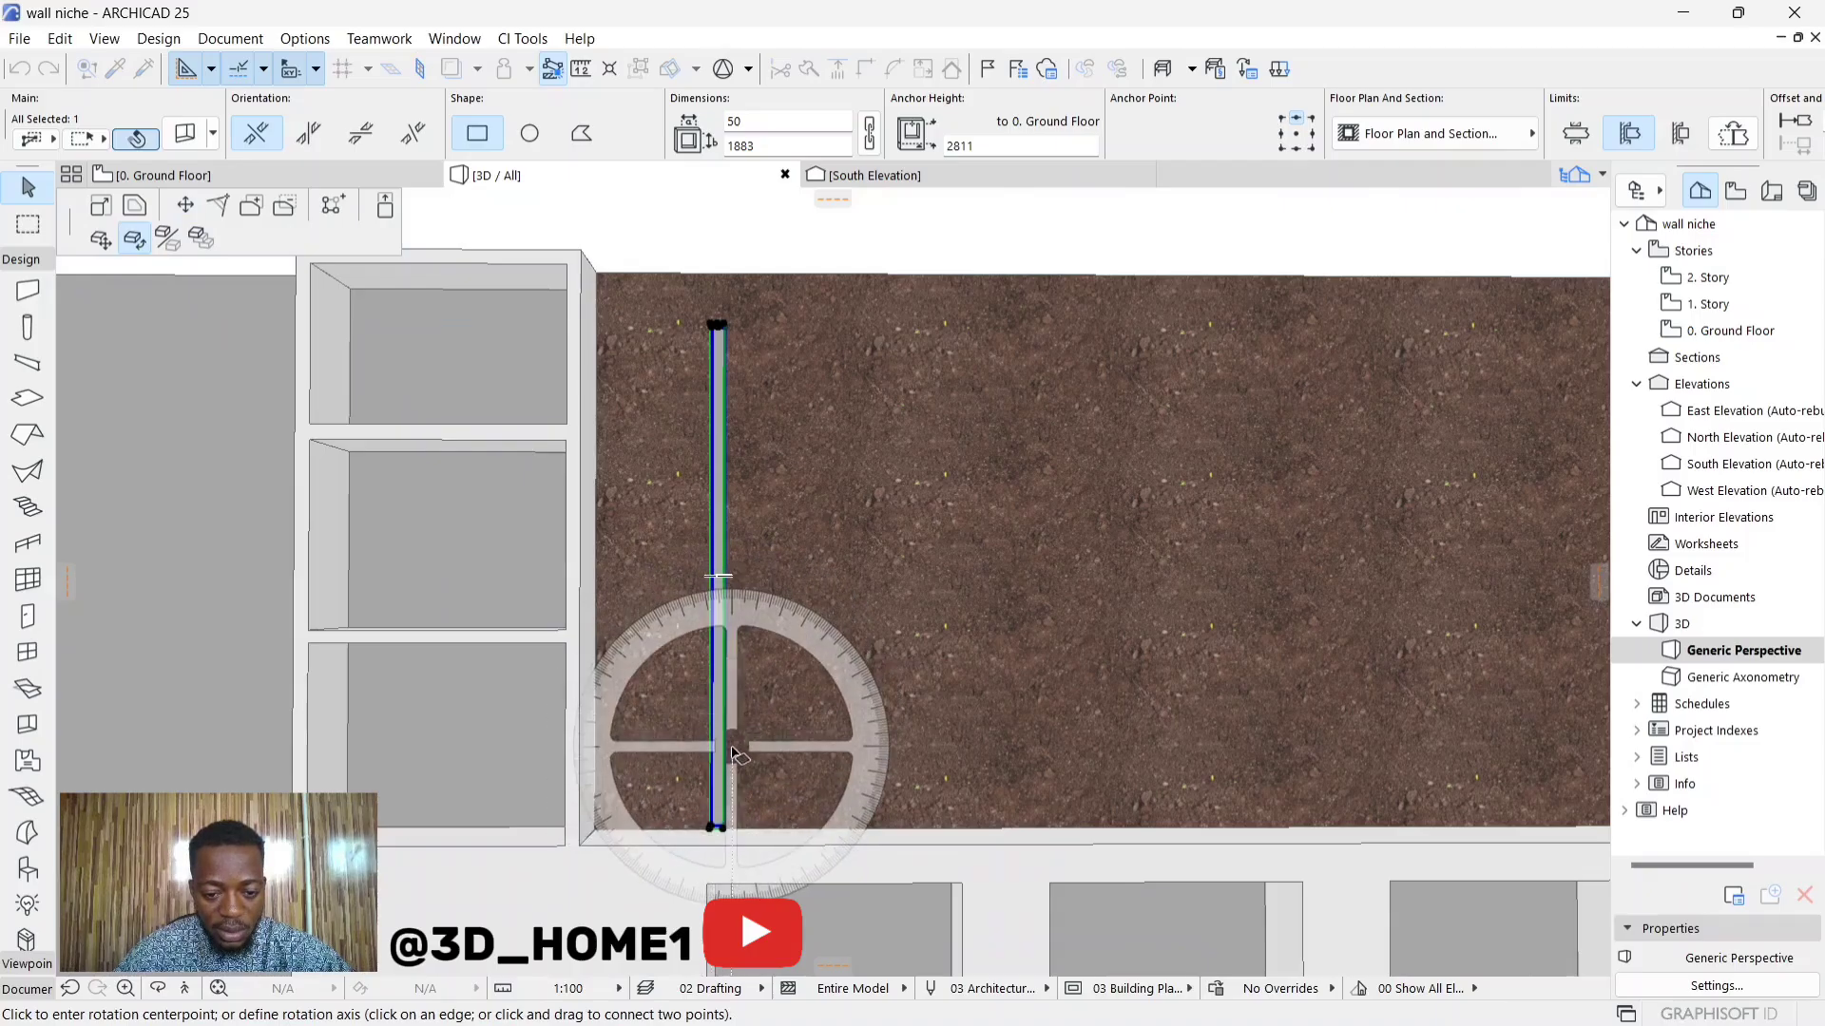
{"action": "left_click", "coordinate": [732, 749]}
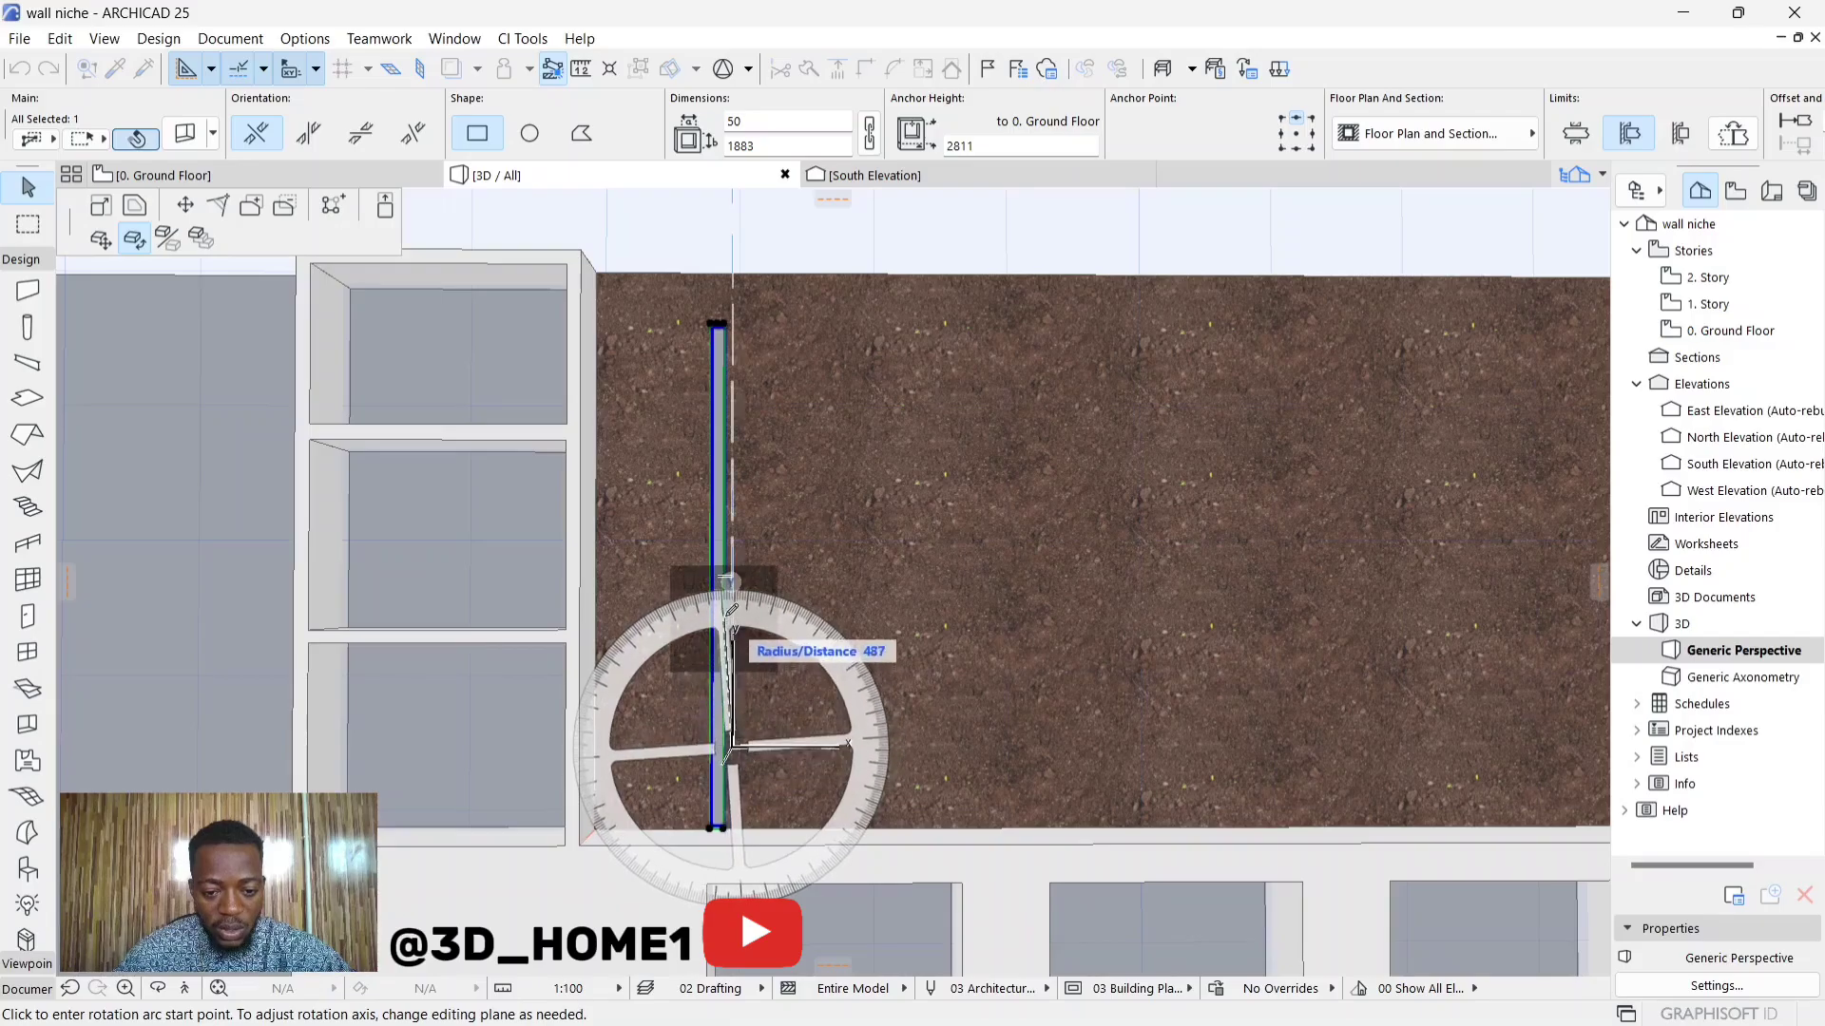
{"action": "left_click", "coordinate": [733, 617]}
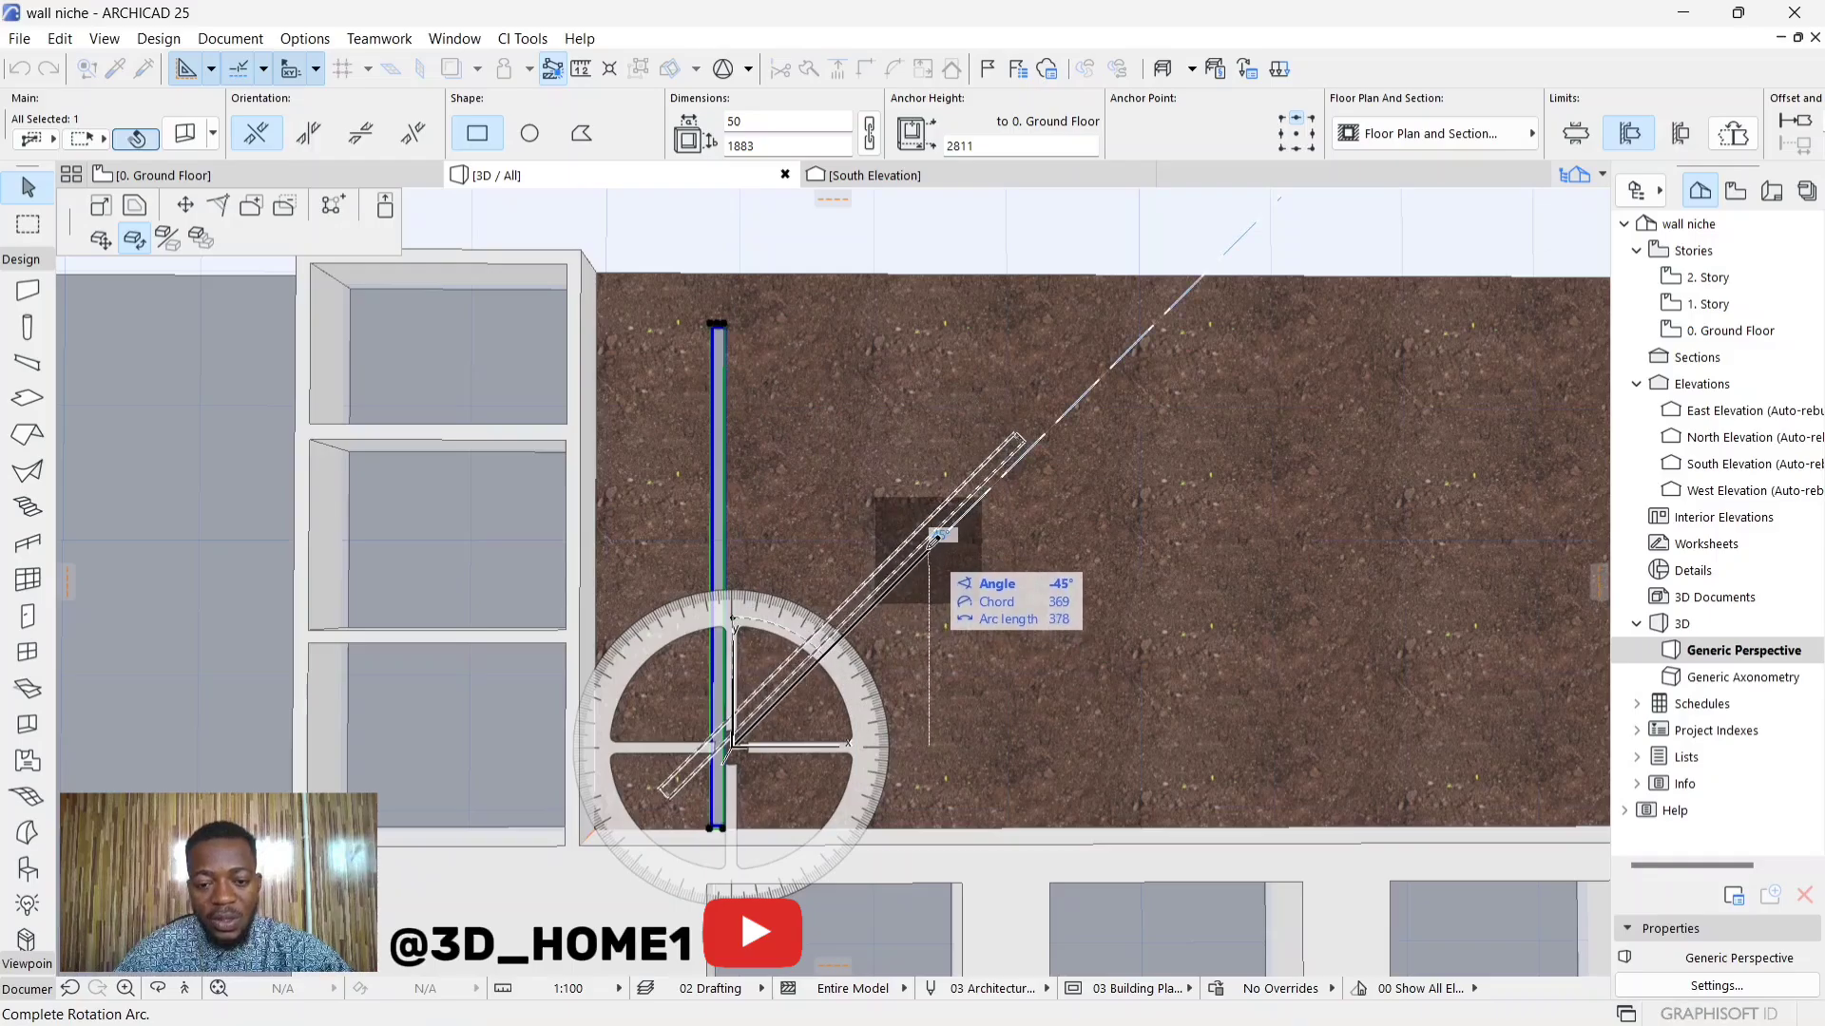
{"action": "left_click", "coordinate": [937, 534]}
{"action": "left_click", "coordinate": [978, 505]}
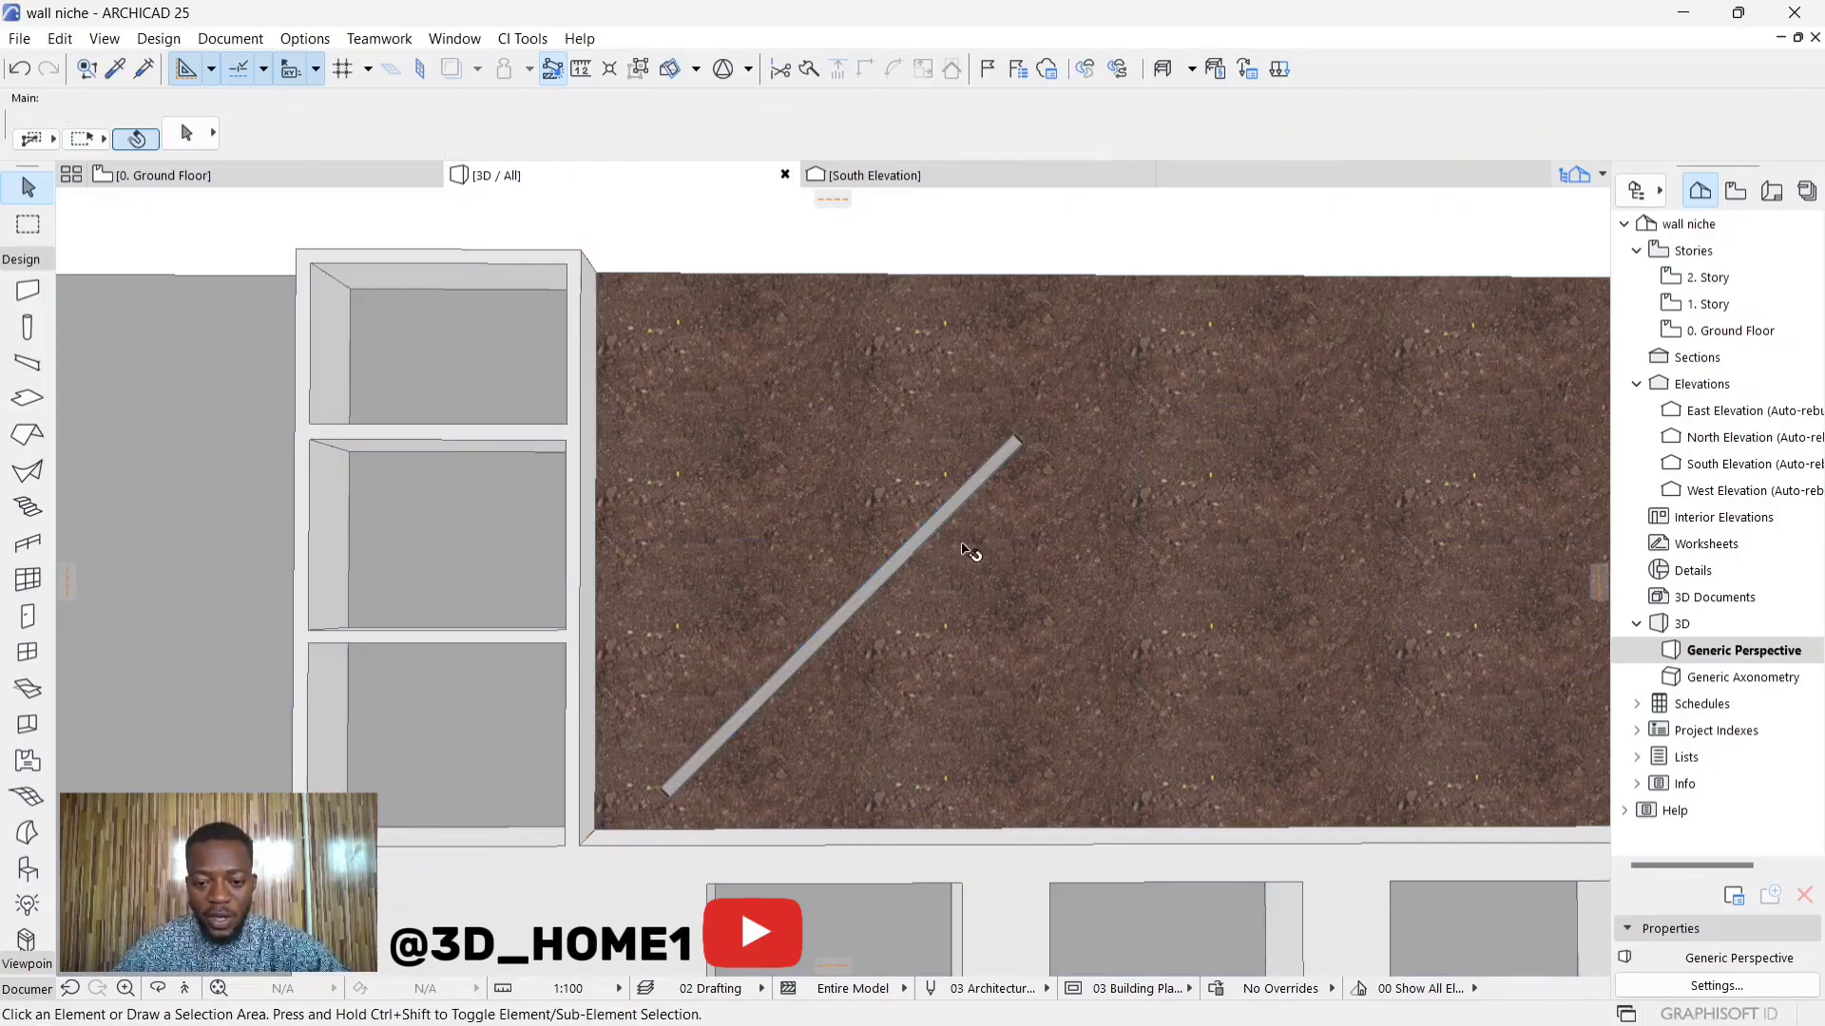
Step: Stretch the diagonal slot from its lower end to a length of 2125
{"action": "scroll", "coordinate": [971, 479], "scroll_direction": "up", "scroll_amount": 3}
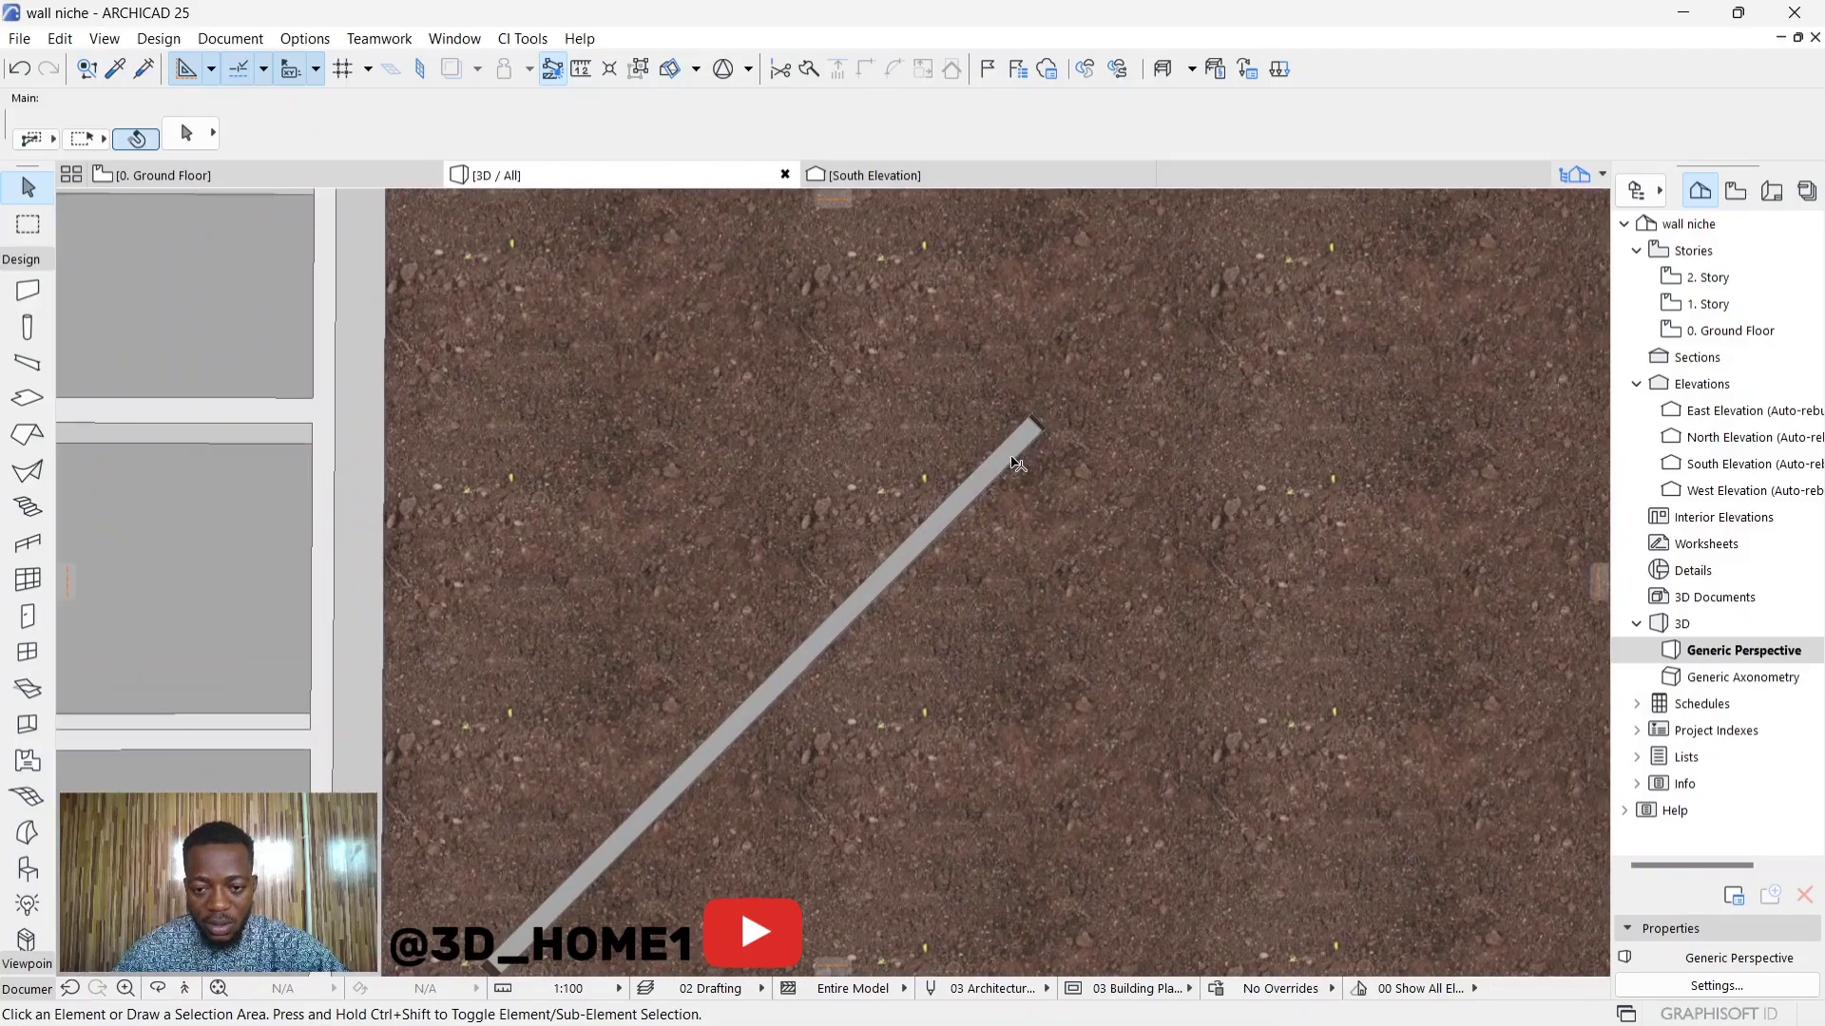
{"action": "scroll", "coordinate": [712, 745], "scroll_direction": "down", "scroll_amount": 3}
{"action": "scroll", "coordinate": [732, 692], "scroll_direction": "up", "scroll_amount": 3}
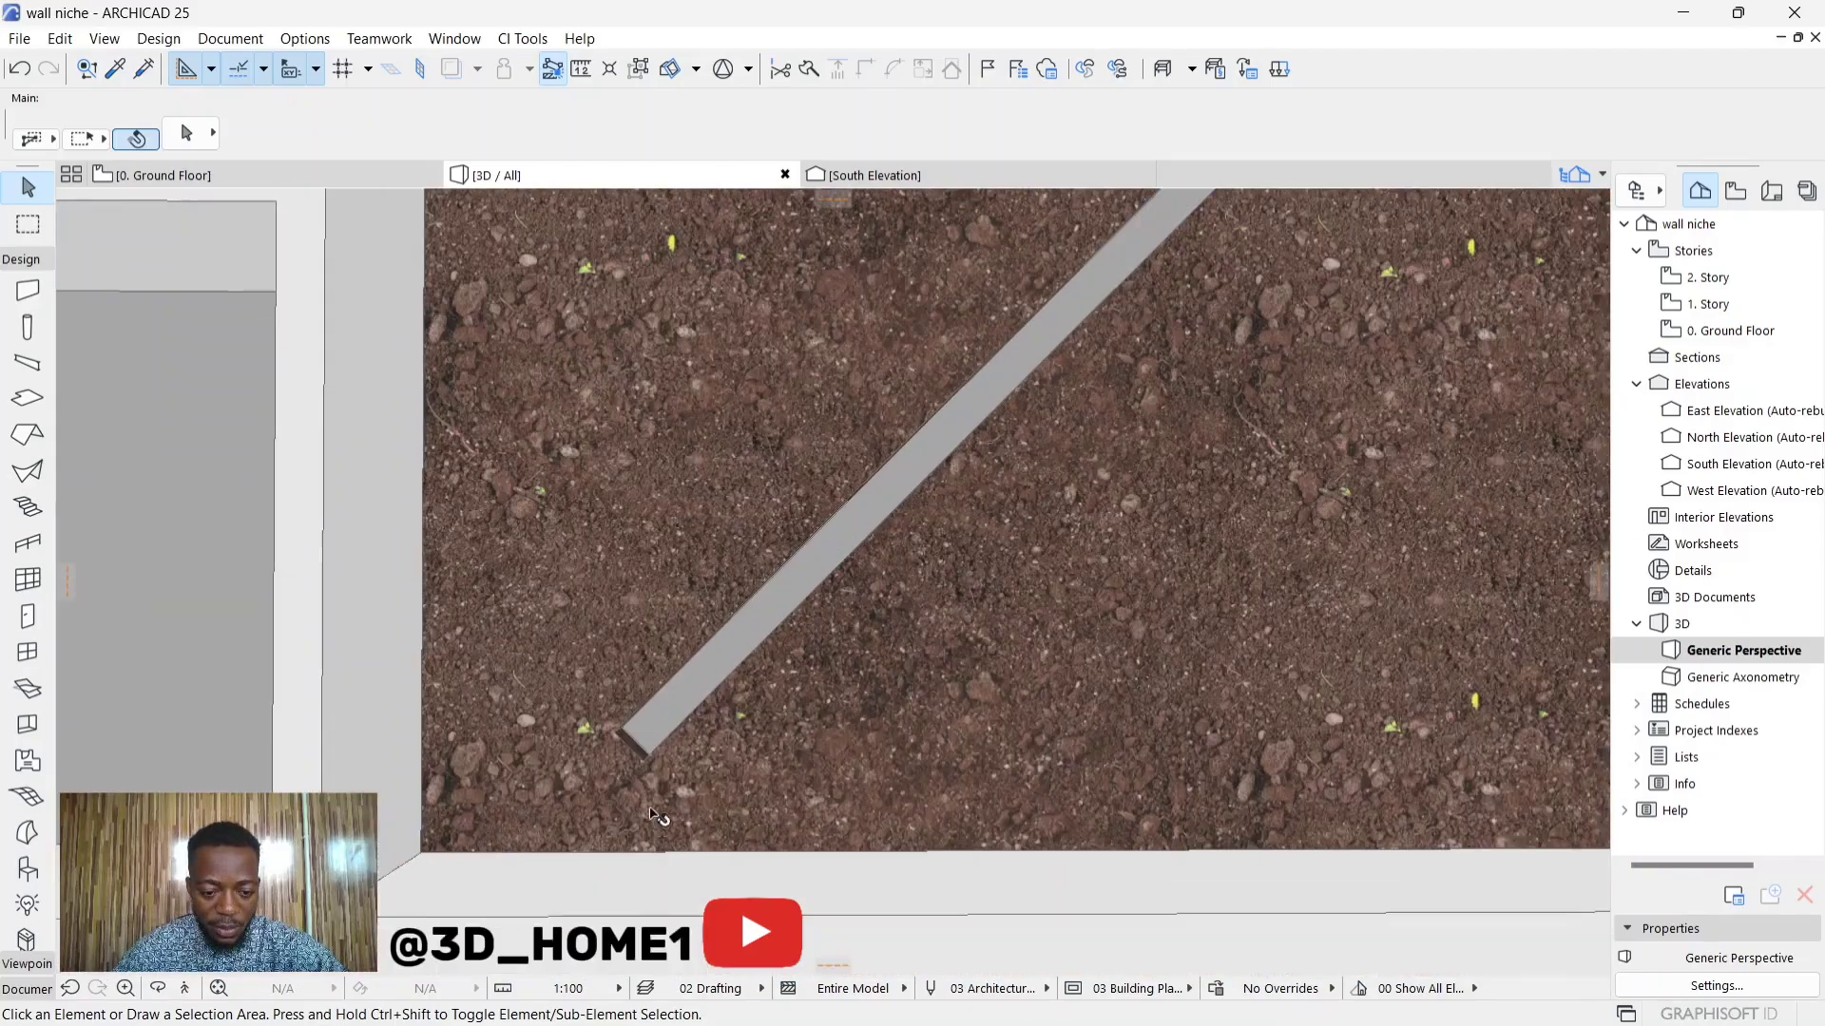
{"action": "left_click_drag", "start_coordinate": [703, 723], "coordinate": [627, 760]}
{"action": "left_click", "coordinate": [622, 753]}
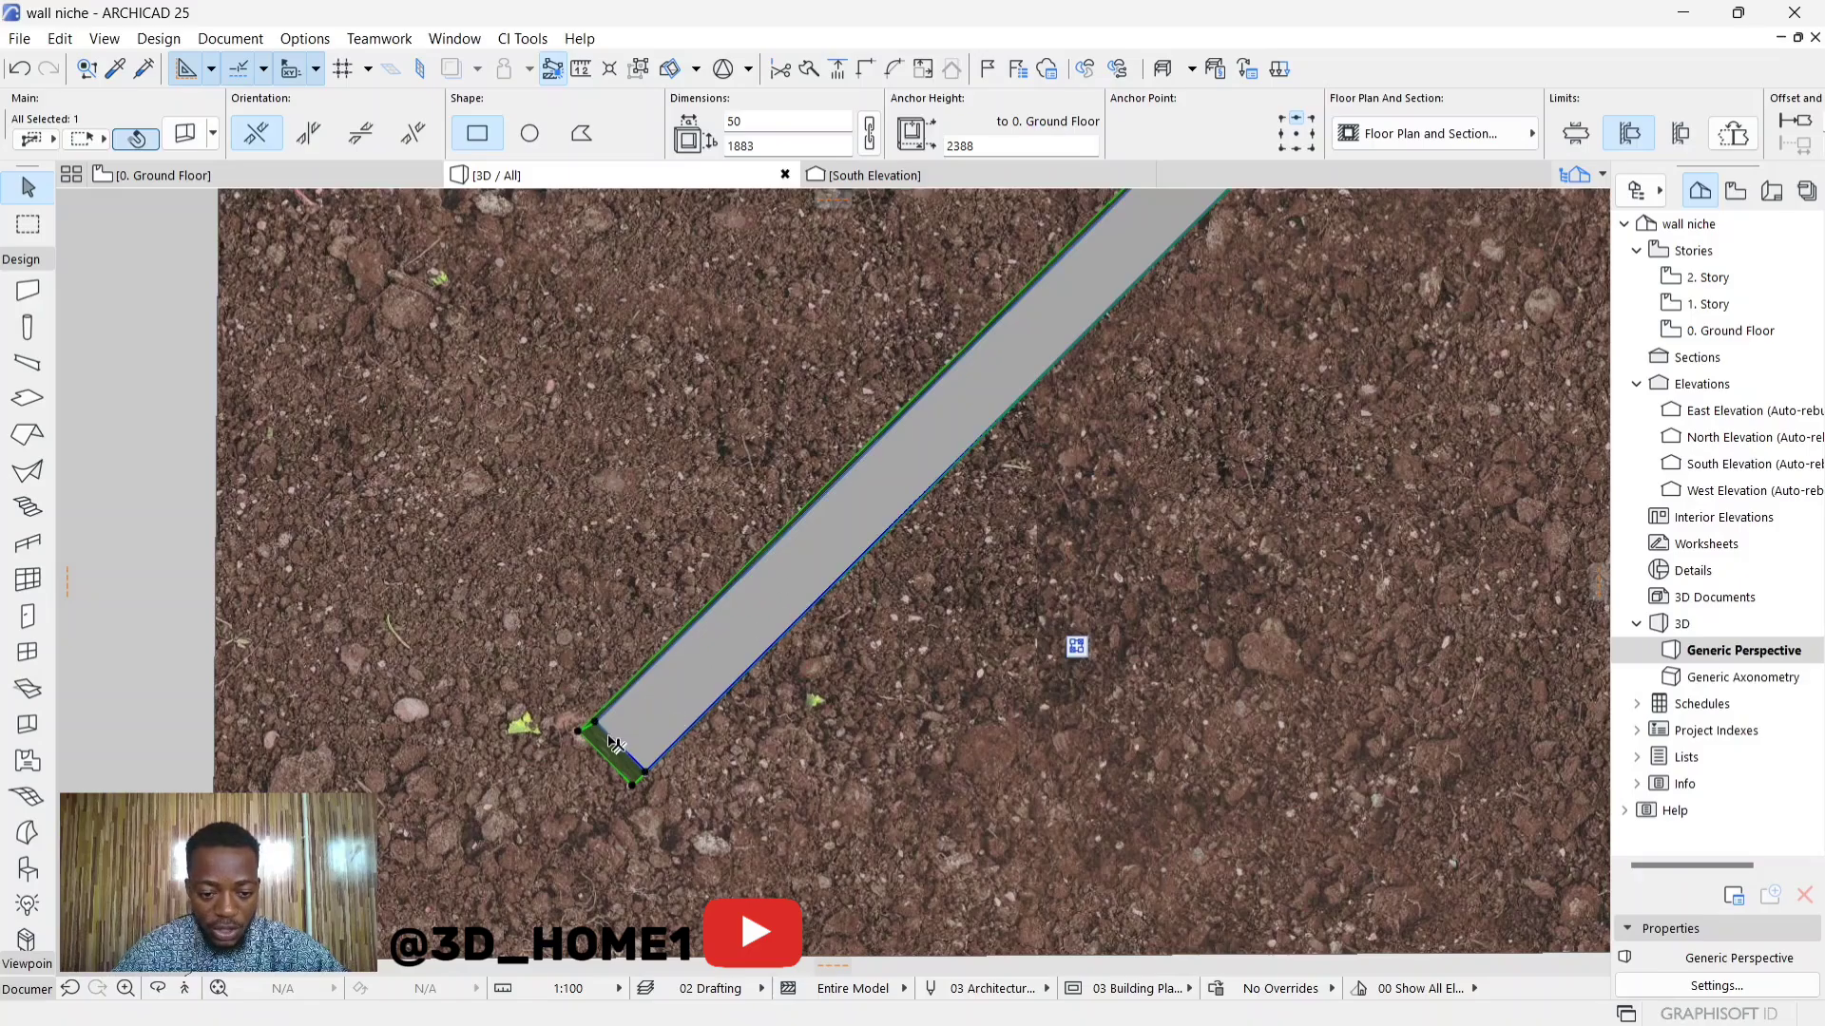
{"action": "left_click", "coordinate": [613, 745]}
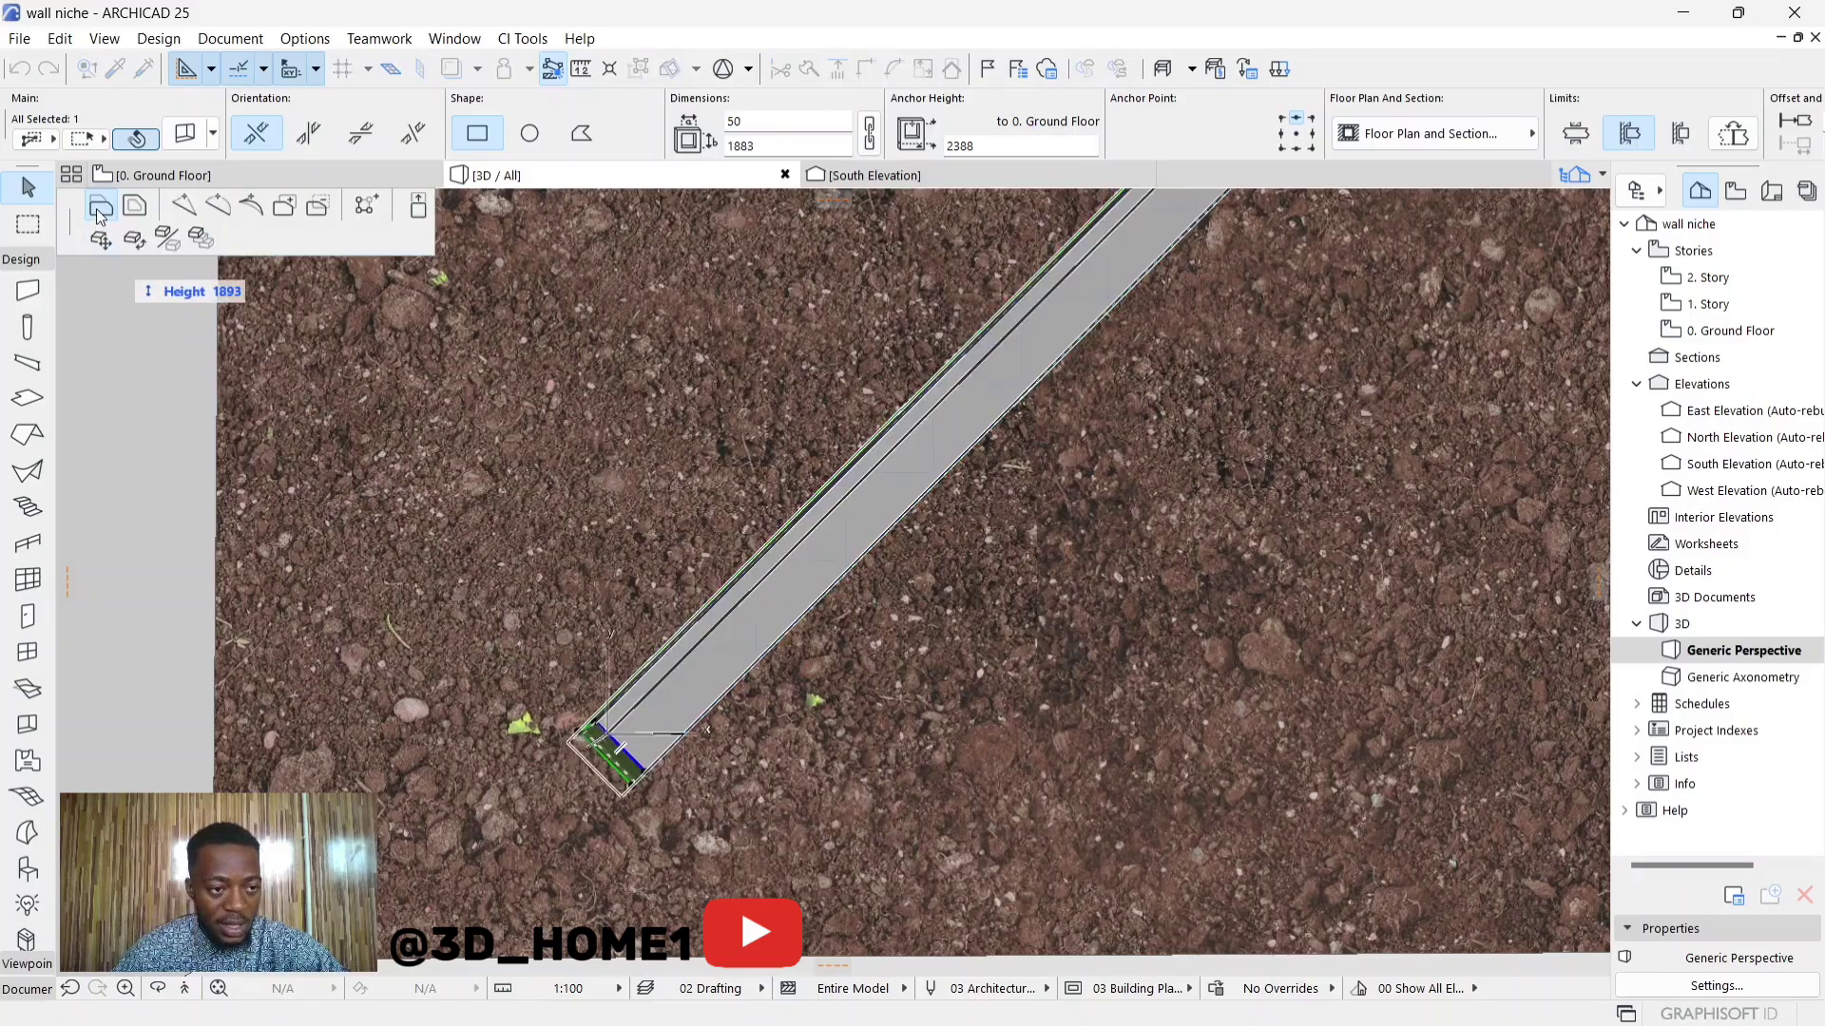
{"action": "left_click", "coordinate": [99, 217]}
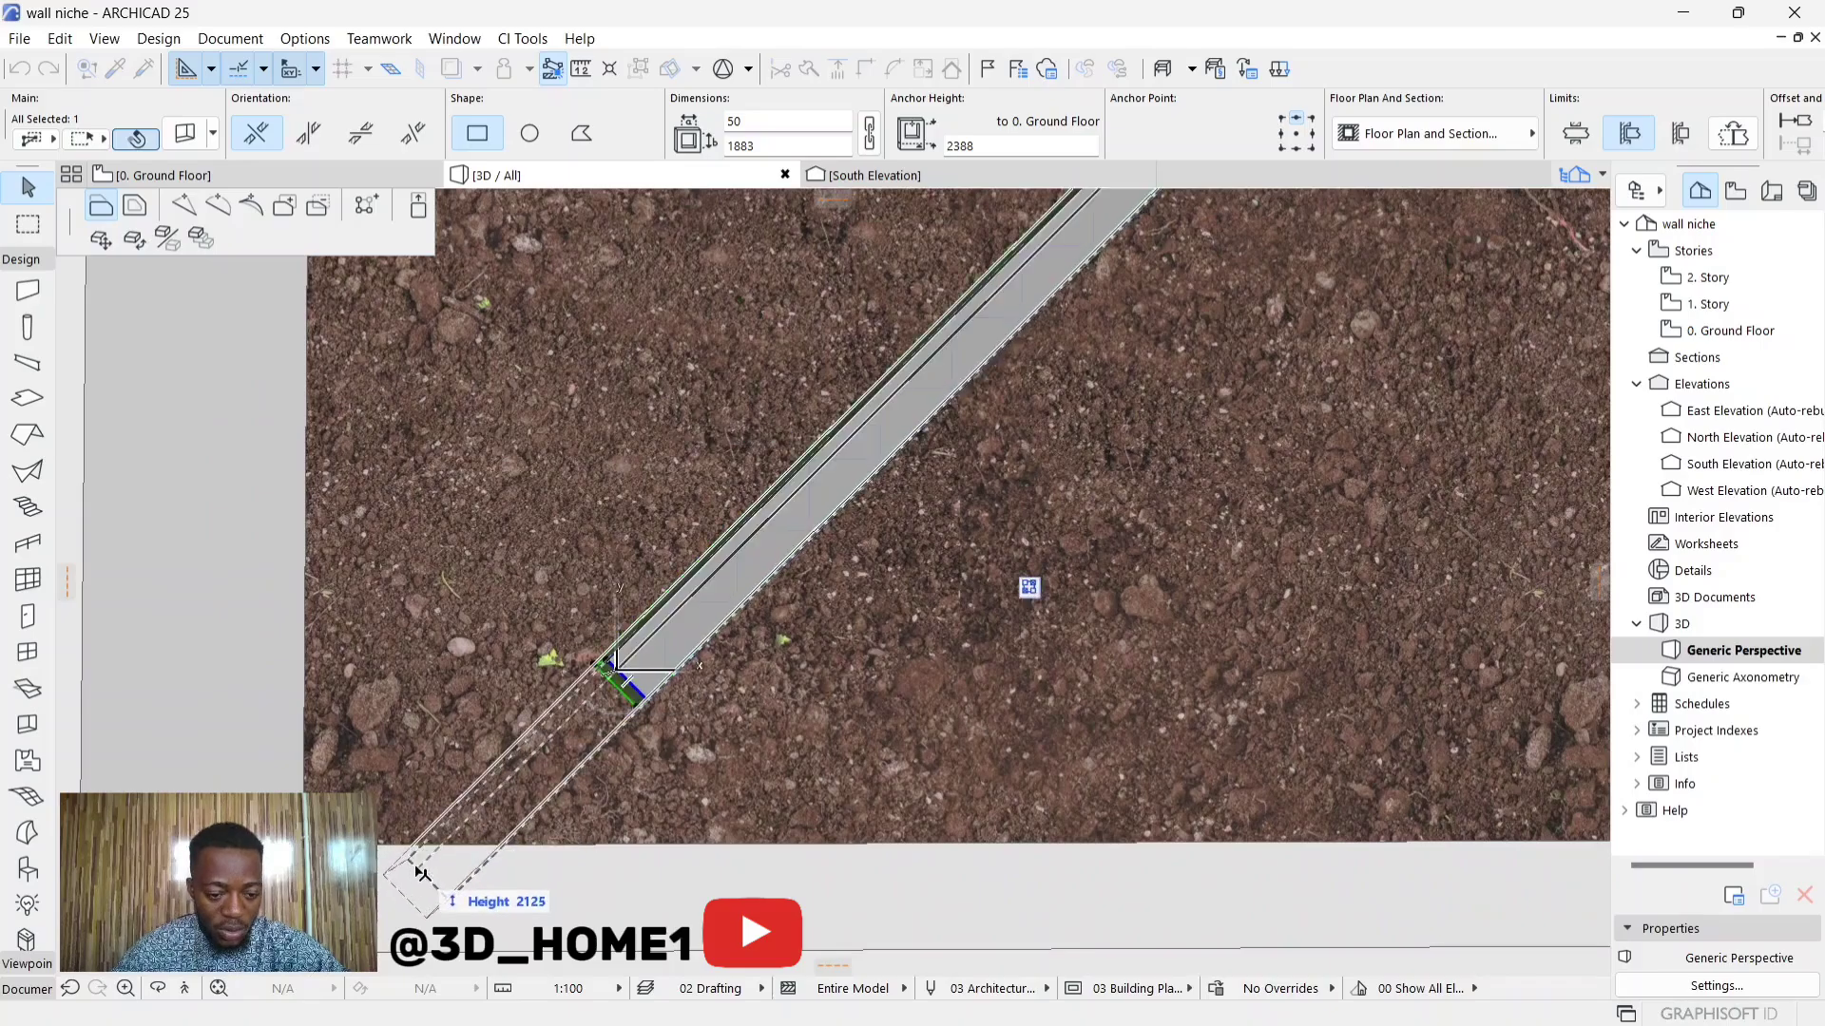
{"action": "left_click", "coordinate": [421, 873]}
{"action": "scroll", "coordinate": [751, 504], "scroll_direction": "down", "scroll_amount": 5}
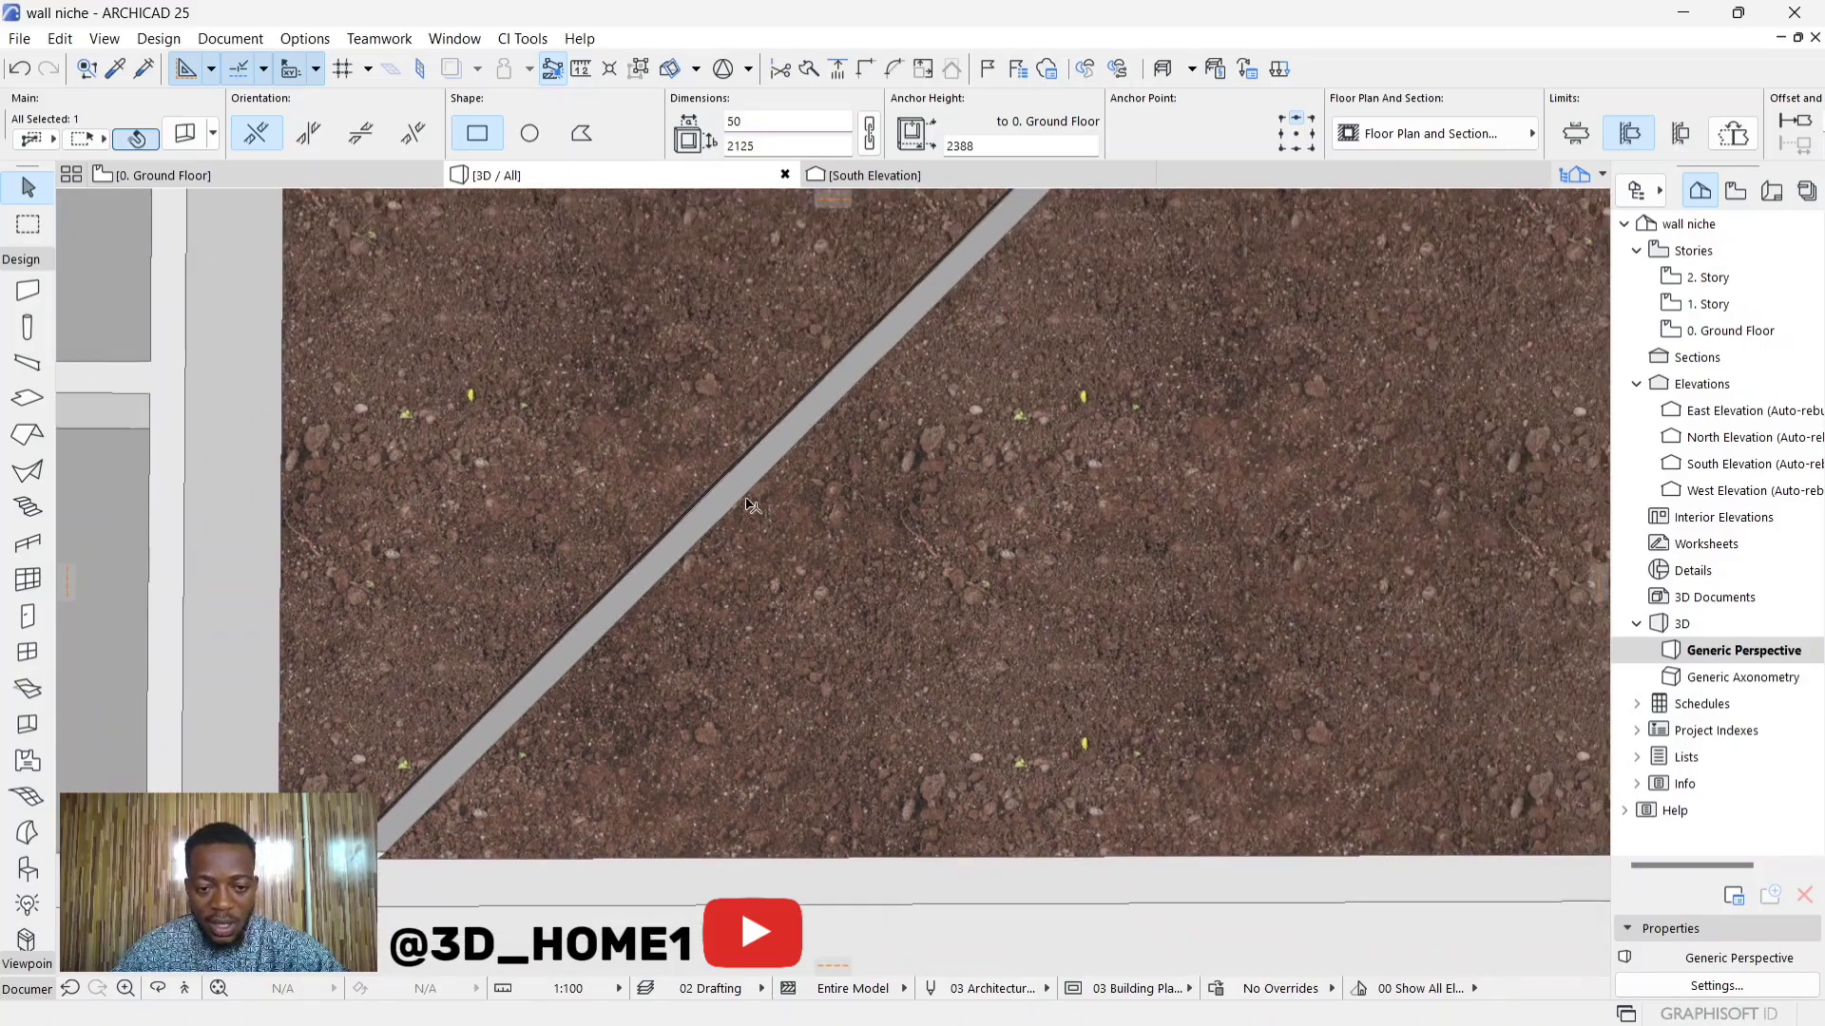
{"action": "scroll", "coordinate": [751, 503], "scroll_direction": "down", "scroll_amount": 3}
{"action": "scroll", "coordinate": [855, 394], "scroll_direction": "up", "scroll_amount": 6}
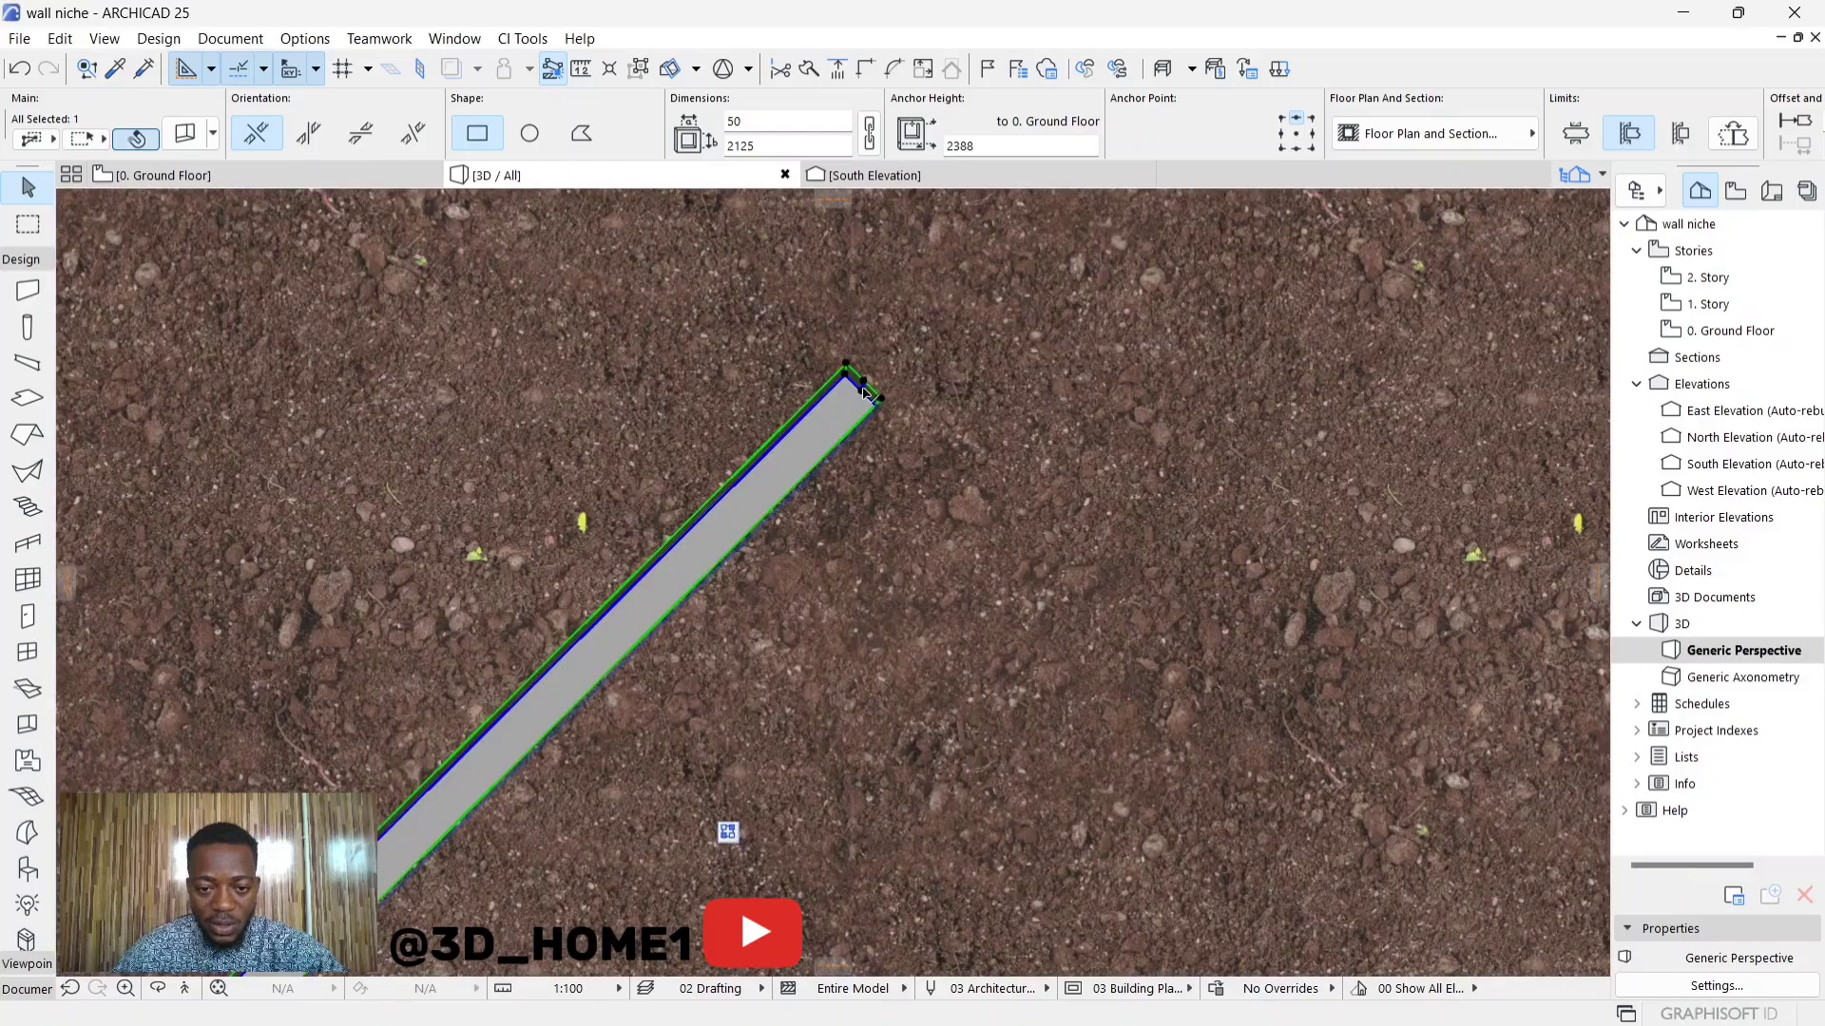
Step: Extend the slot's top end up to the back panel's upper edge
{"action": "left_click", "coordinate": [860, 395]}
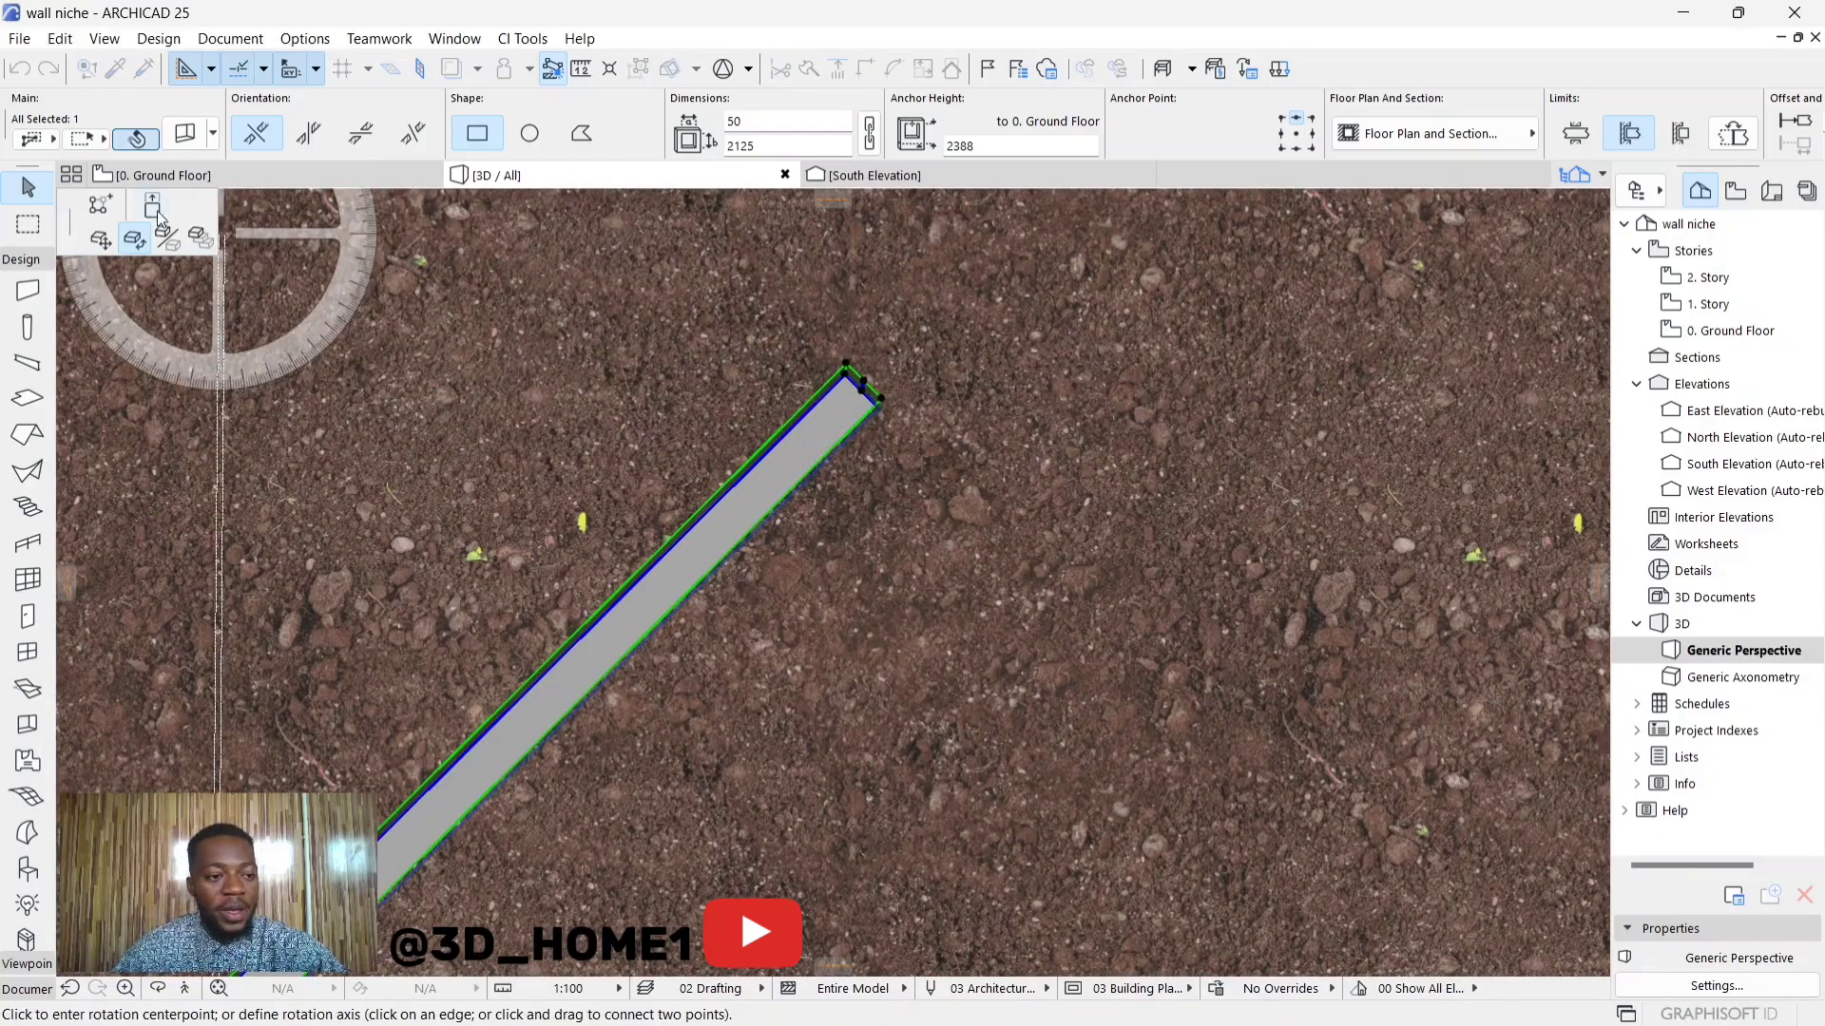
{"action": "key", "text": "Escape"}
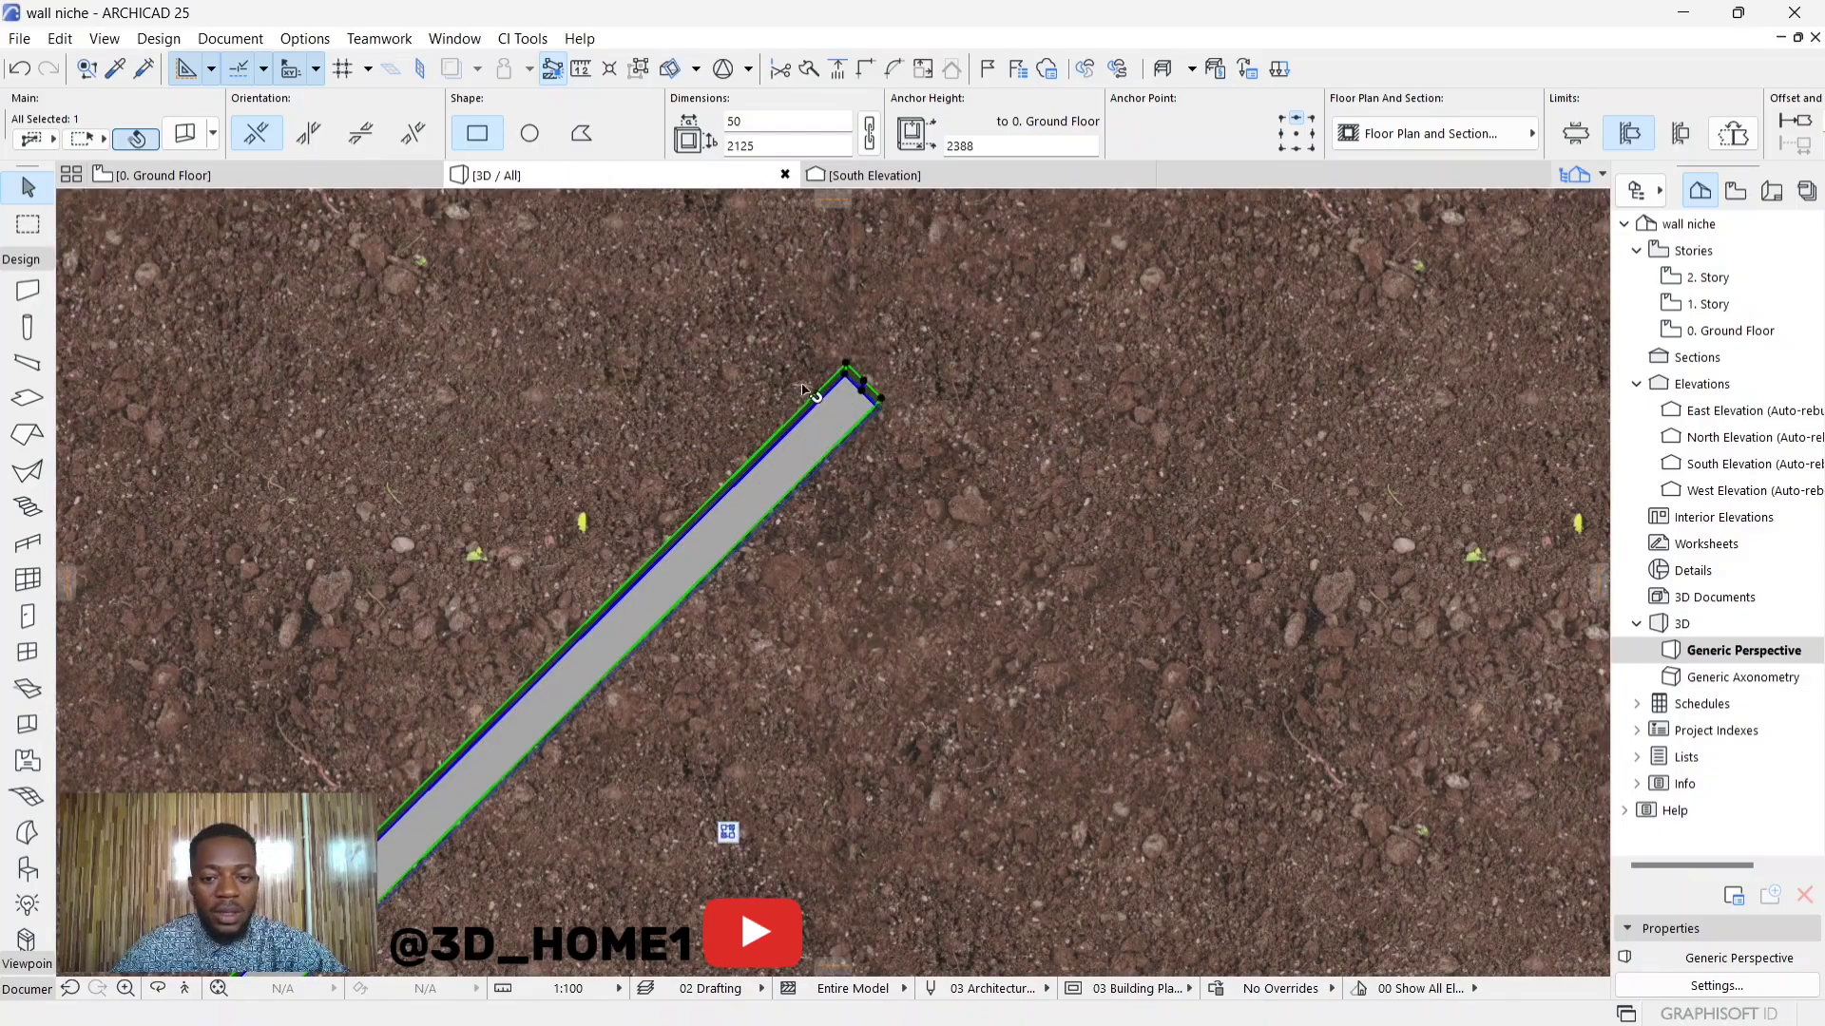
{"action": "left_click", "coordinate": [862, 390]}
{"action": "scroll", "coordinate": [862, 390], "scroll_direction": "down", "scroll_amount": 5}
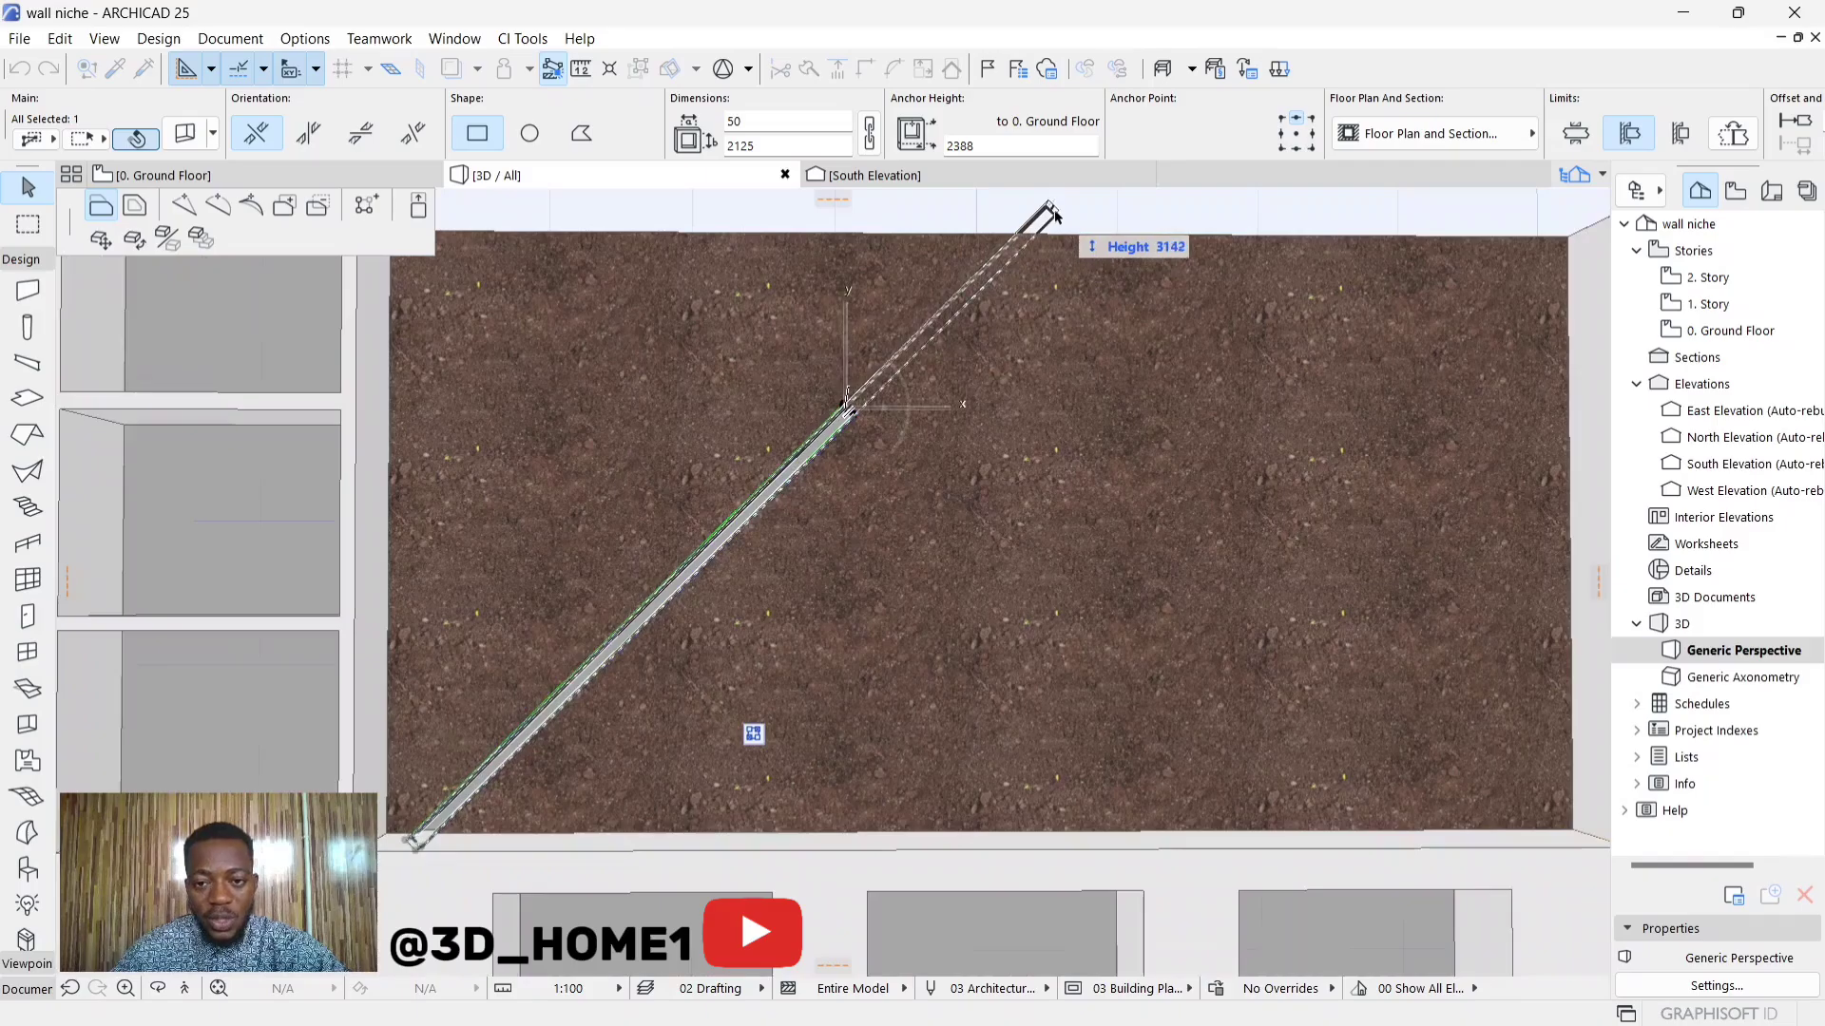
{"action": "left_click", "coordinate": [1051, 215]}
{"action": "left_click", "coordinate": [1093, 207]}
{"action": "scroll", "coordinate": [974, 257], "scroll_direction": "up", "scroll_amount": 3}
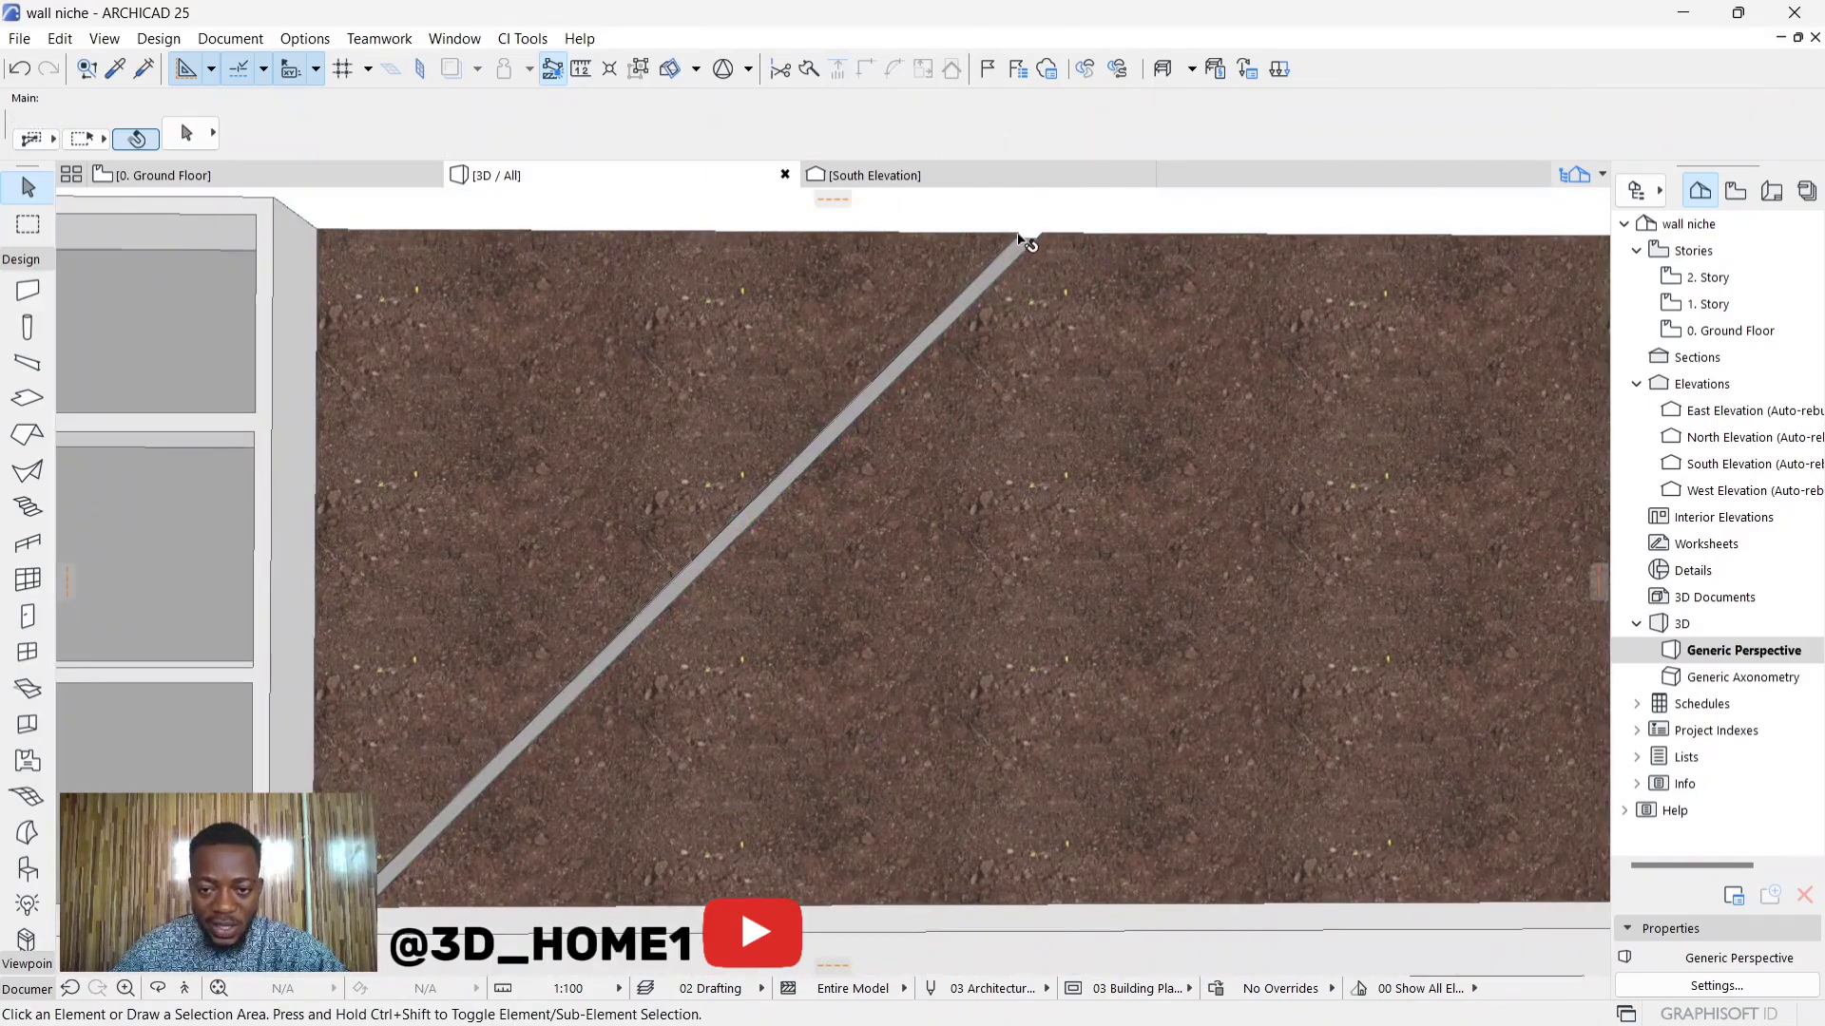
{"action": "scroll", "coordinate": [953, 294], "scroll_direction": "down", "scroll_amount": 5}
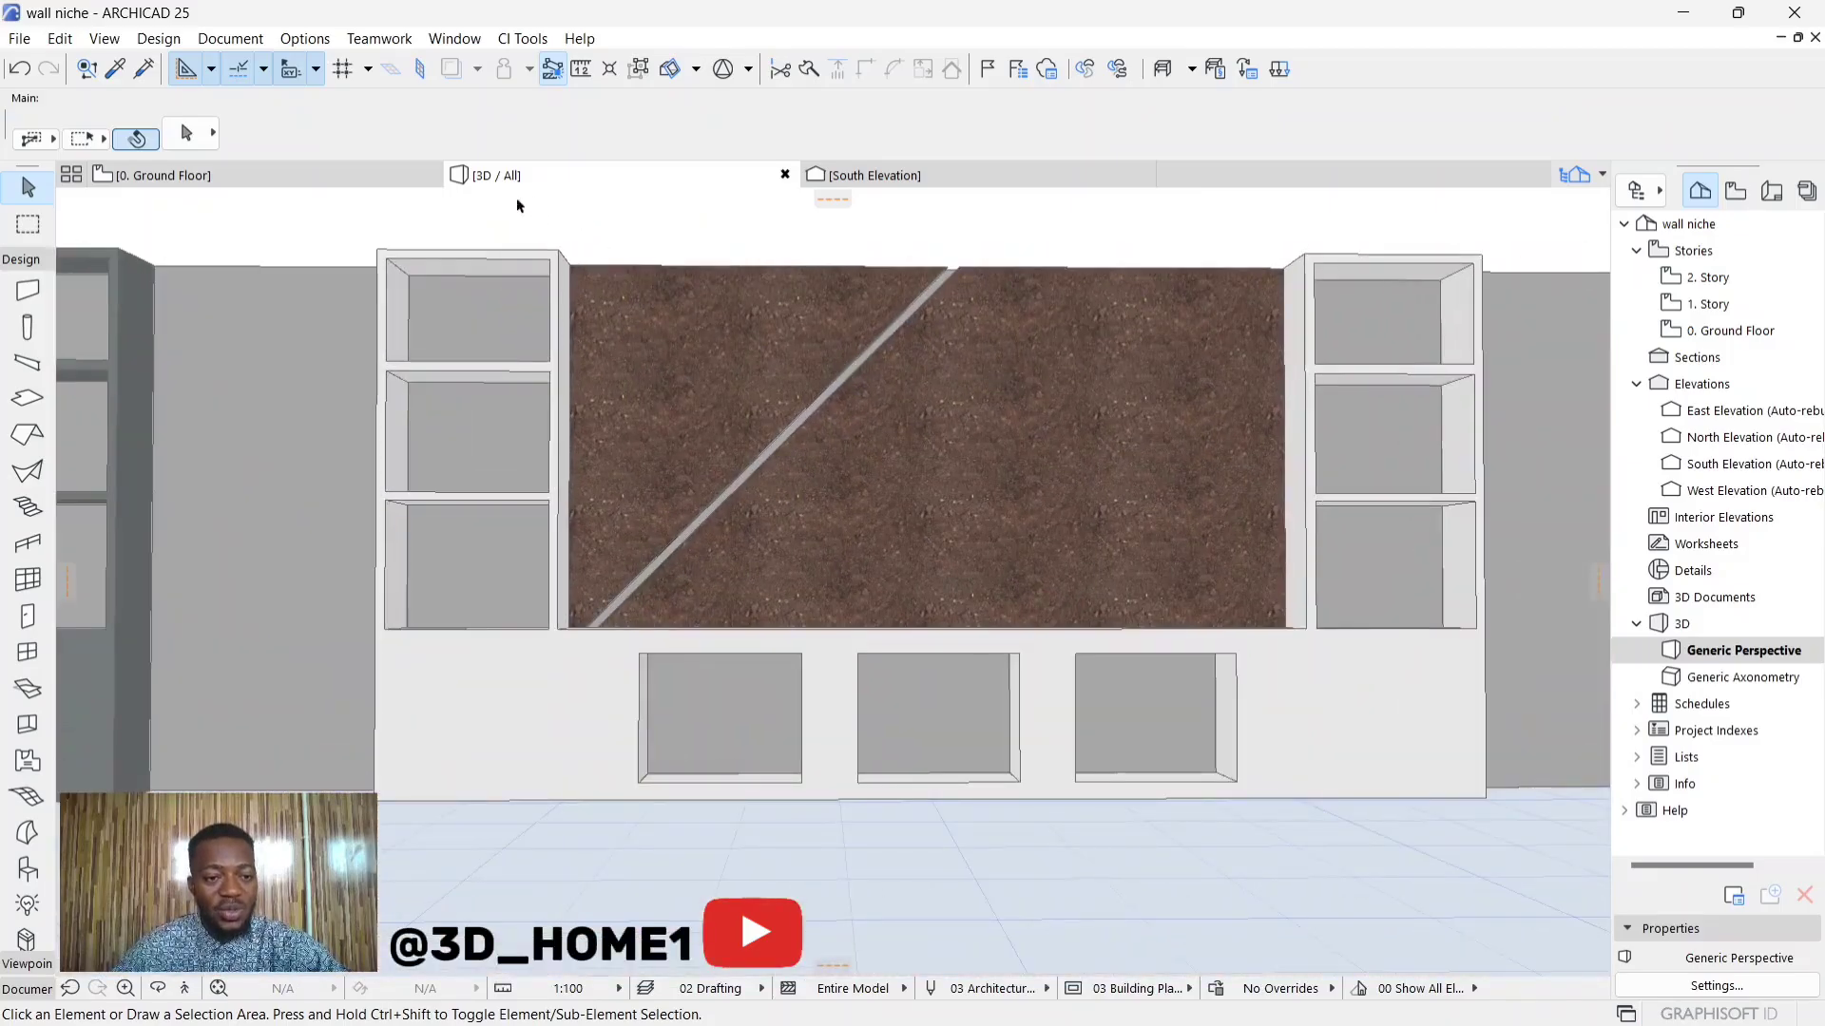
Step: In the South Elevation, select the diagonal slot opening on the back panel for editing
{"action": "left_click", "coordinate": [914, 175]}
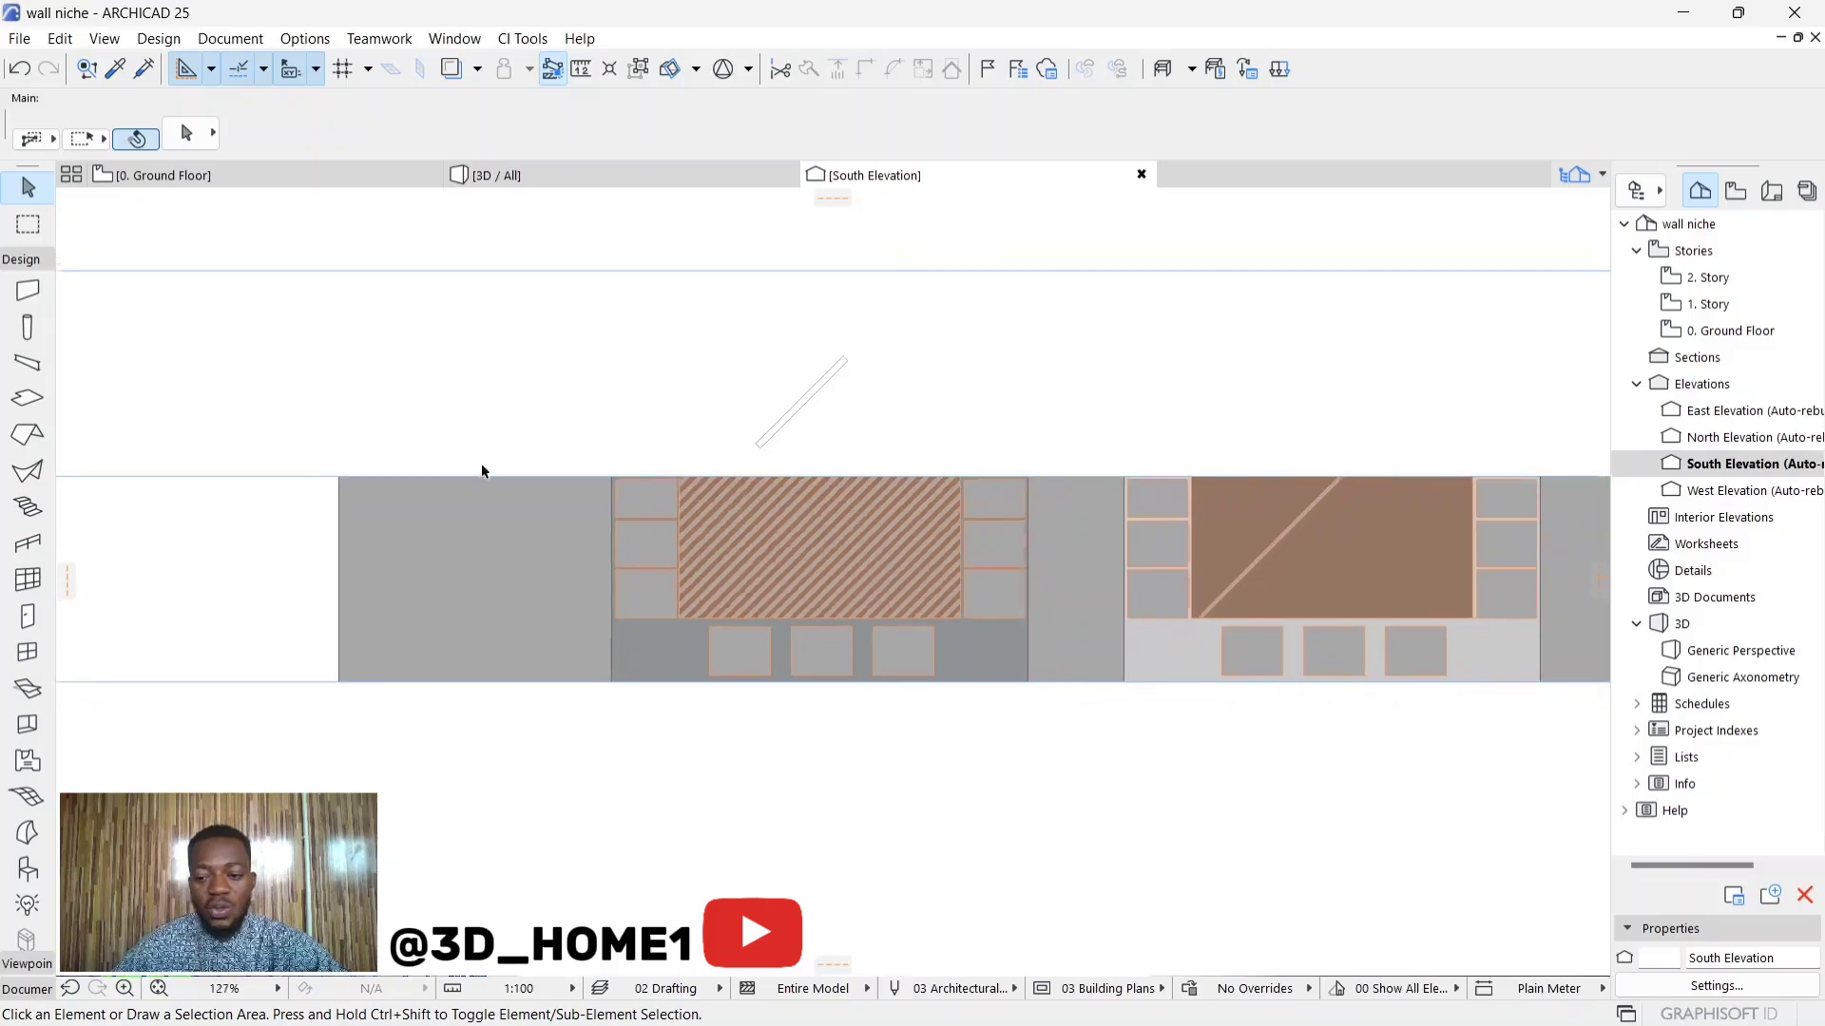
{"action": "scroll", "coordinate": [1236, 529], "scroll_direction": "up", "scroll_amount": 8}
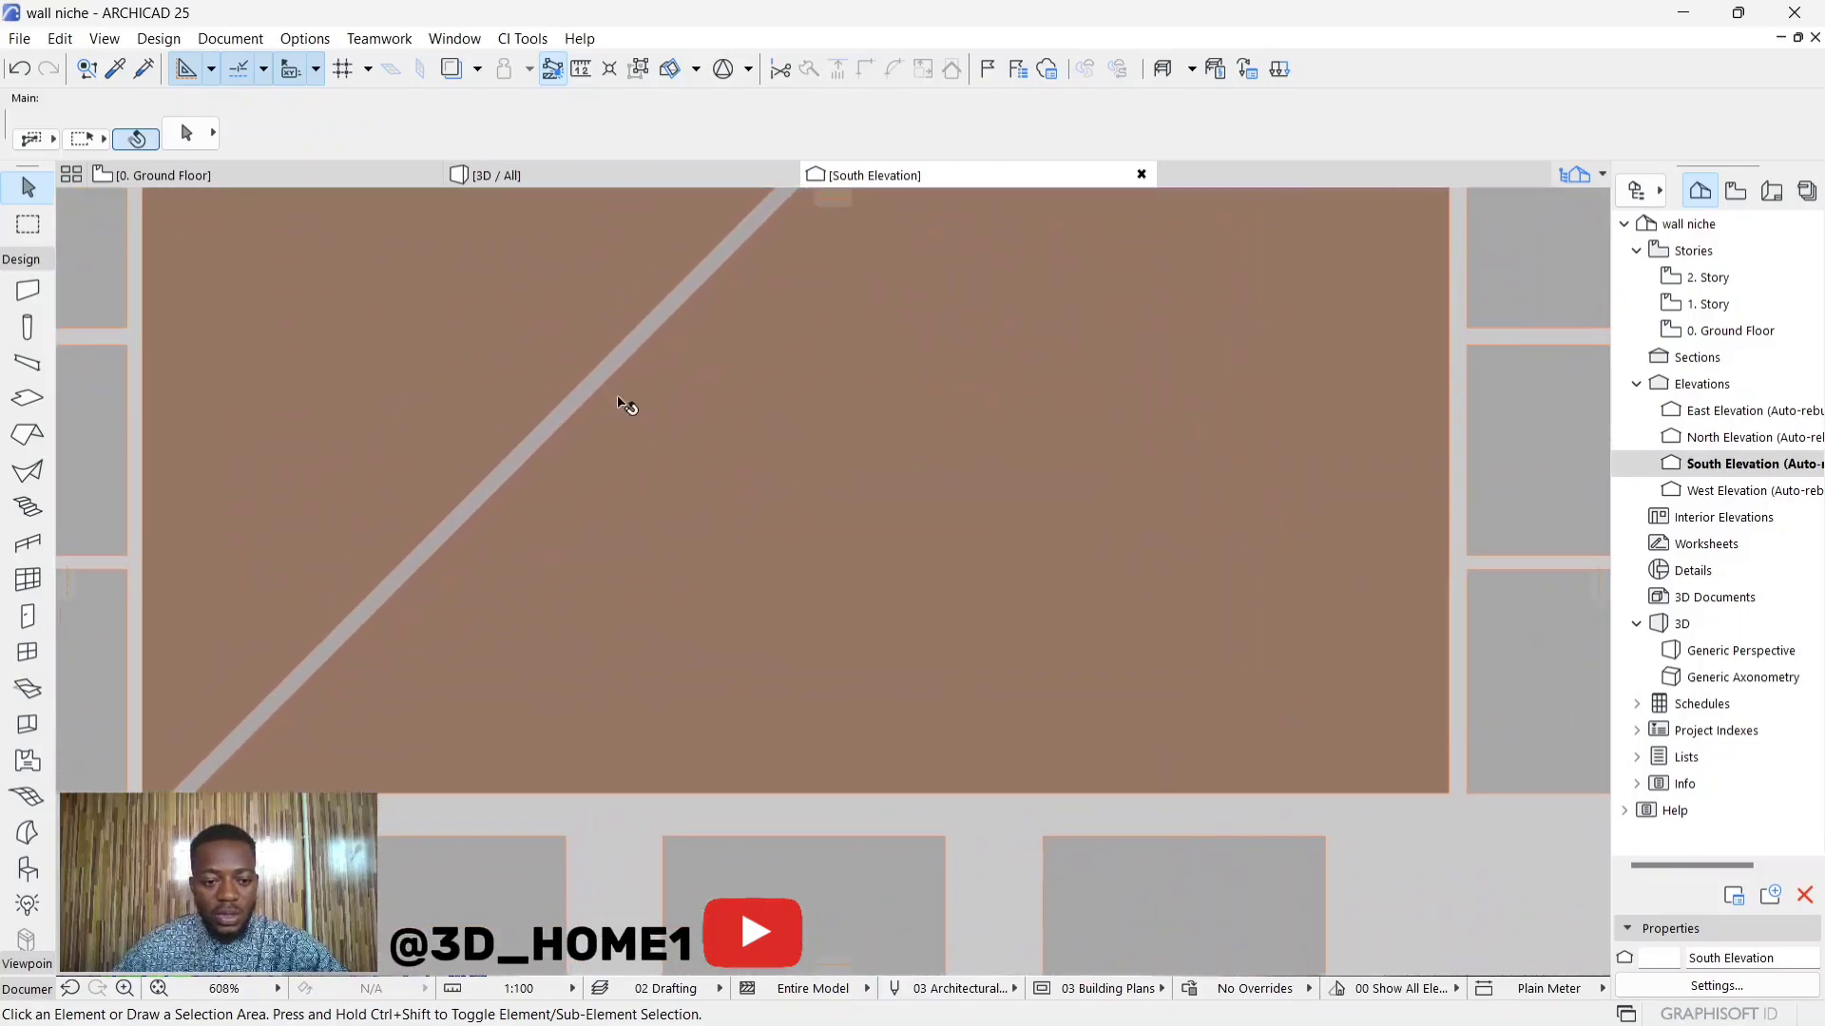
{"action": "scroll", "coordinate": [753, 407], "scroll_direction": "down", "scroll_amount": 3}
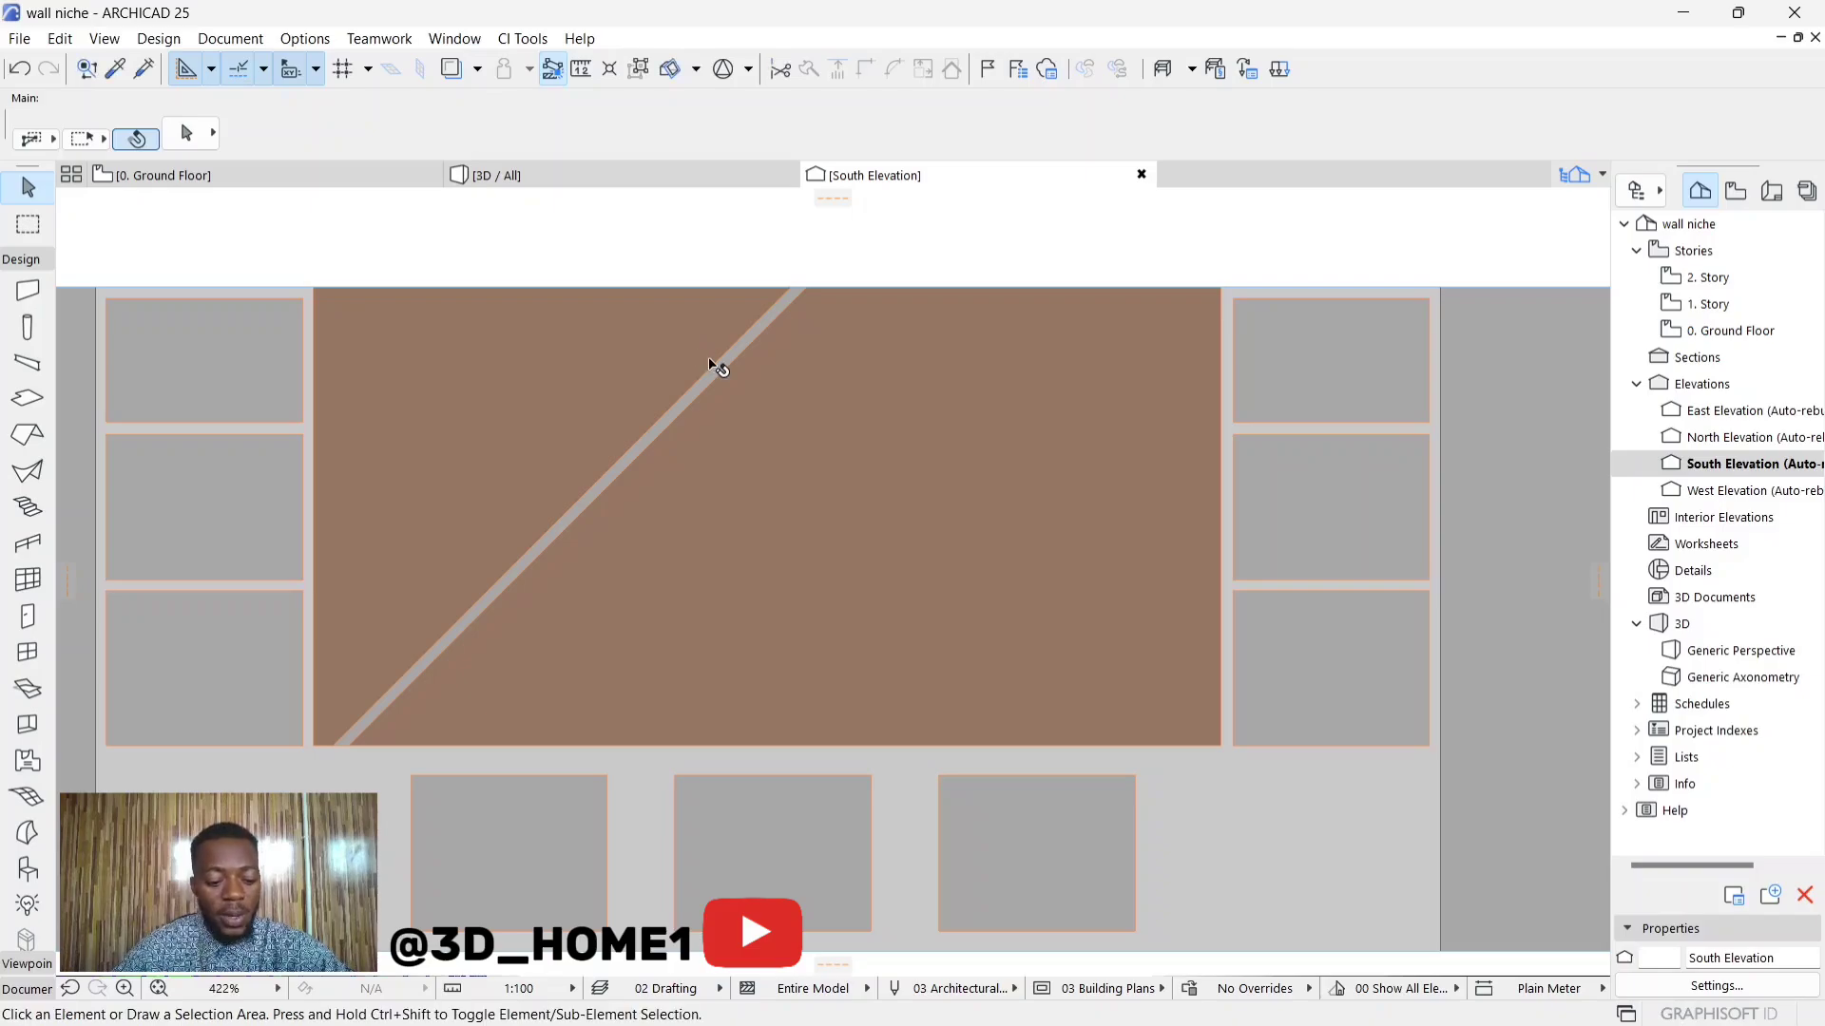
{"action": "scroll", "coordinate": [586, 478], "scroll_direction": "up", "scroll_amount": 3}
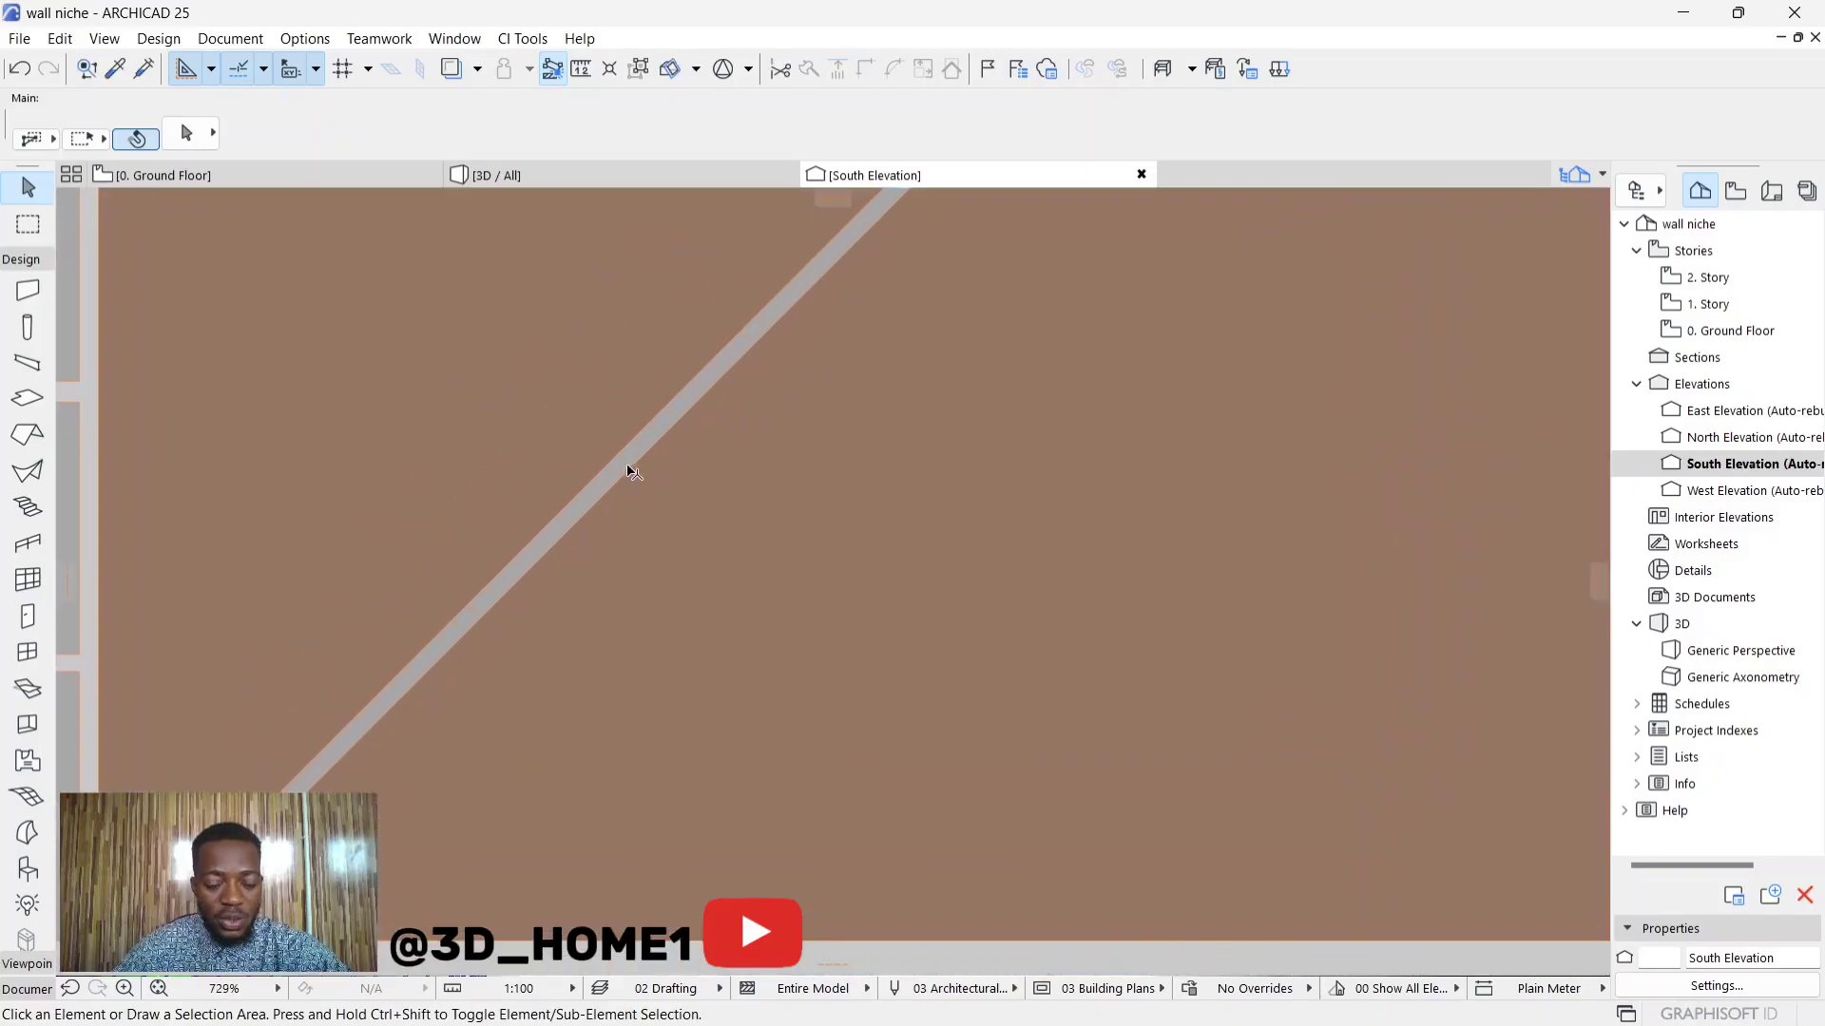
{"action": "left_click", "coordinate": [628, 463]}
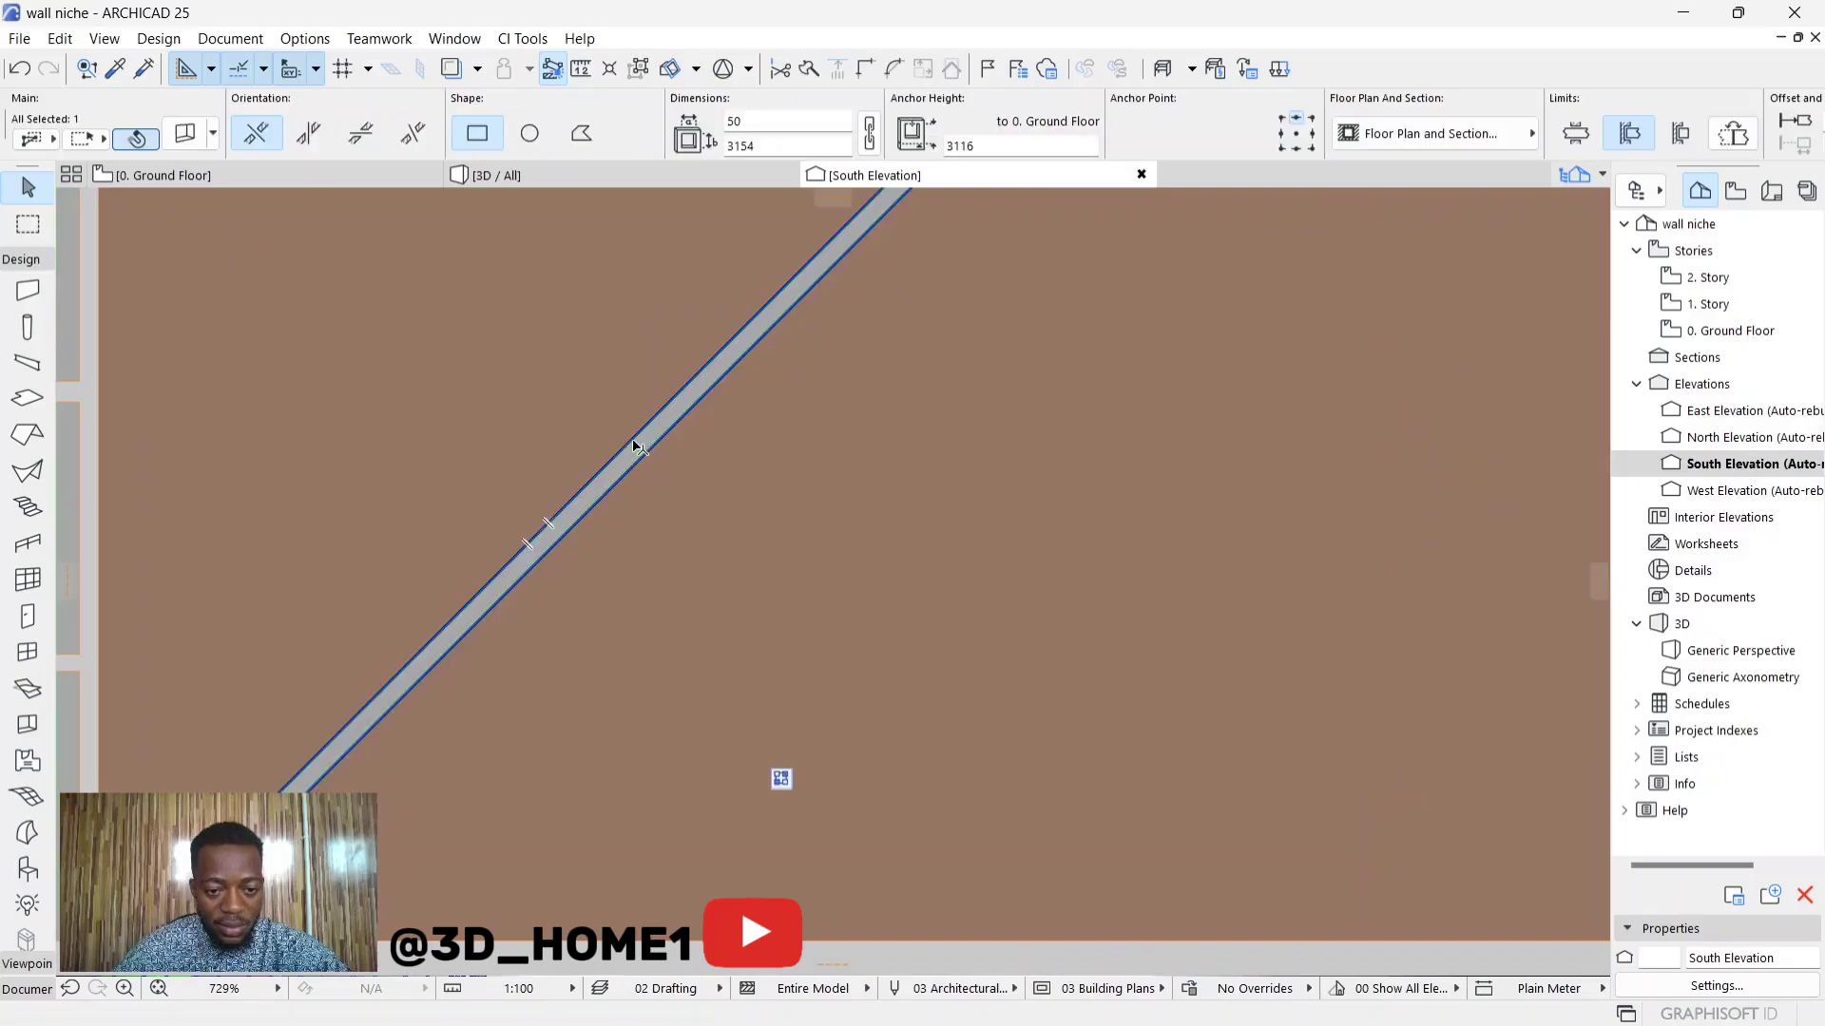
{"action": "scroll", "coordinate": [657, 515], "scroll_direction": "down", "scroll_amount": 1}
{"action": "scroll", "coordinate": [658, 515], "scroll_direction": "down", "scroll_amount": 1}
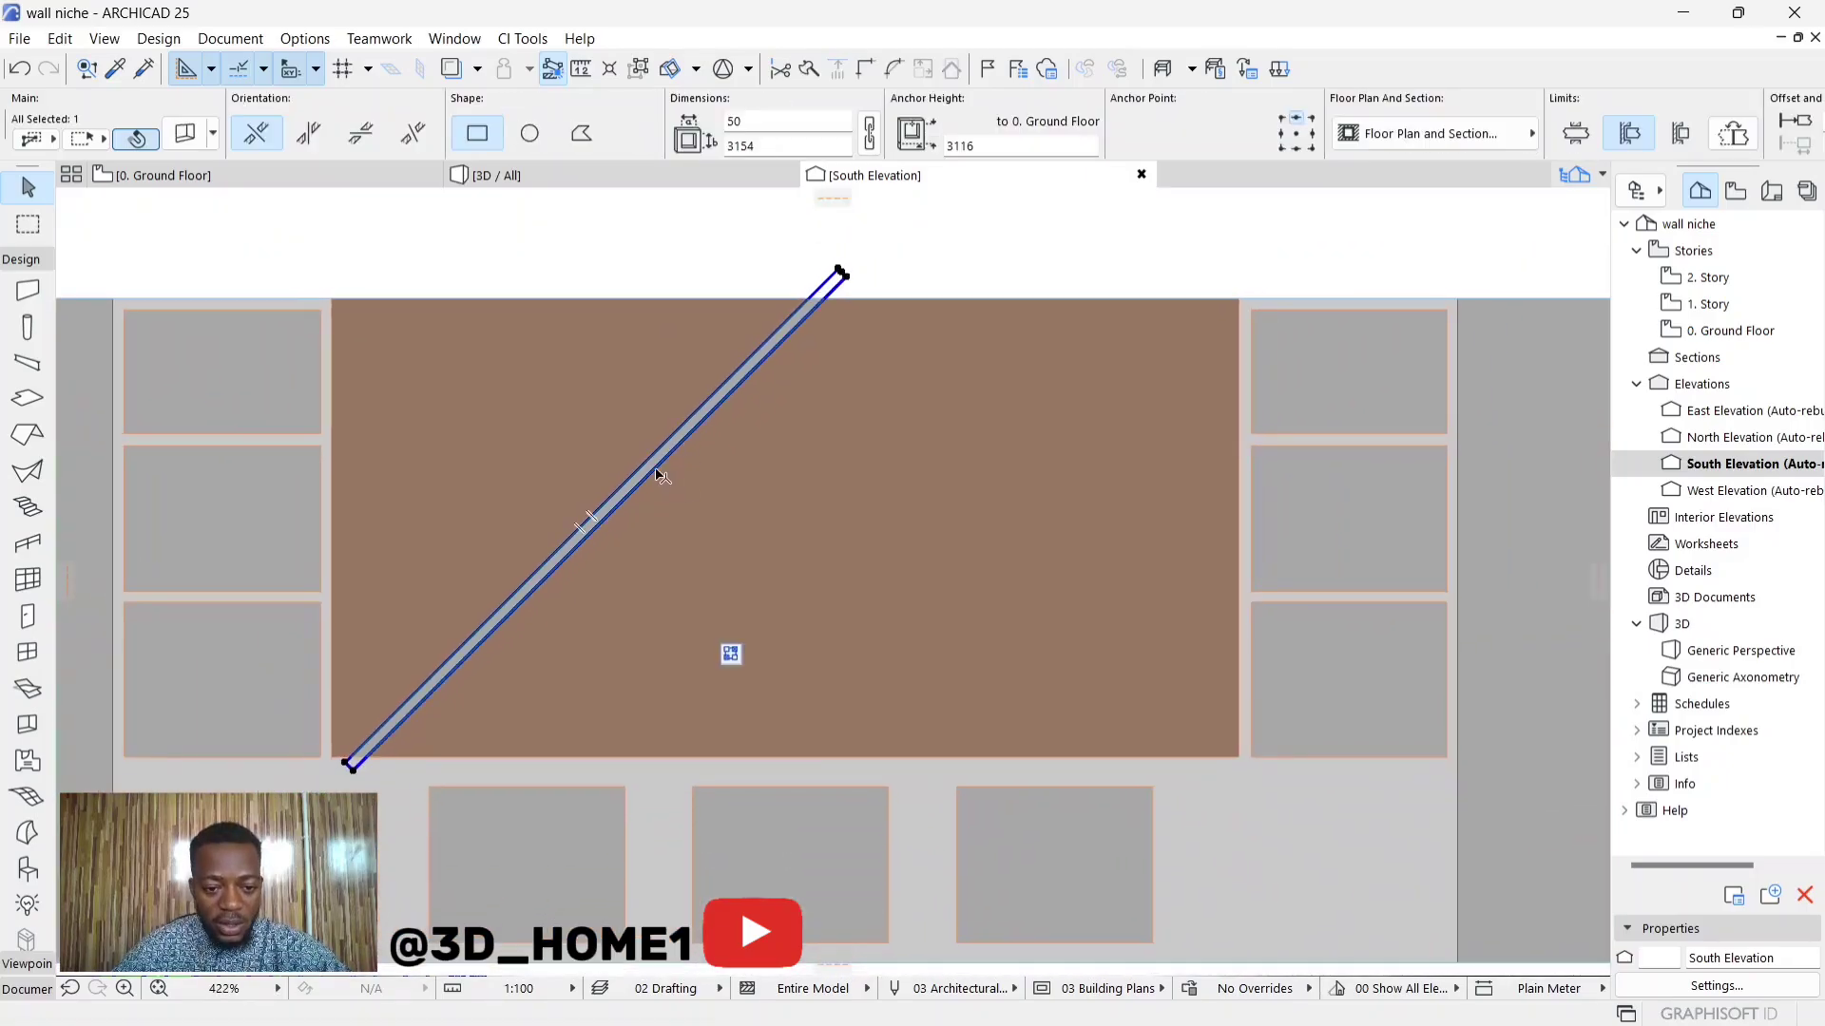
{"action": "left_click", "coordinate": [658, 478]}
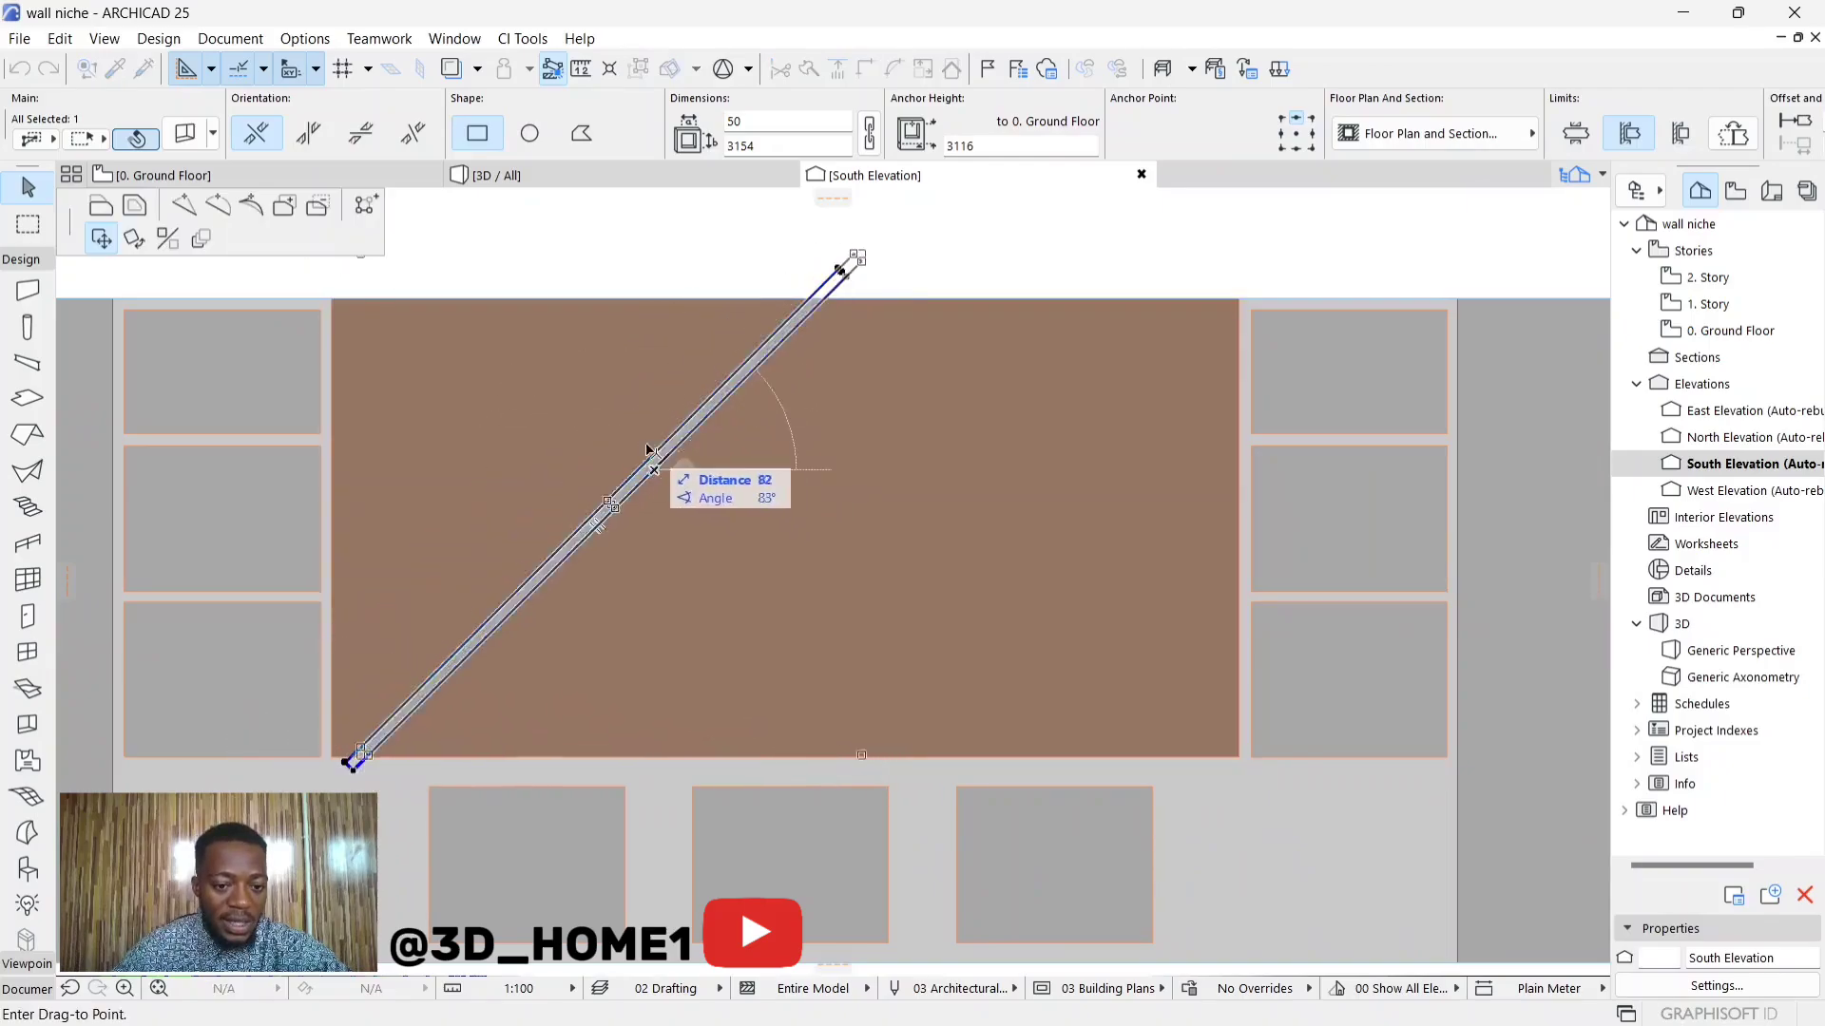
Step: Multiply the diagonal slot with Drag, Increment and Spread across the panel's right half
{"action": "left_click", "coordinate": [204, 240]}
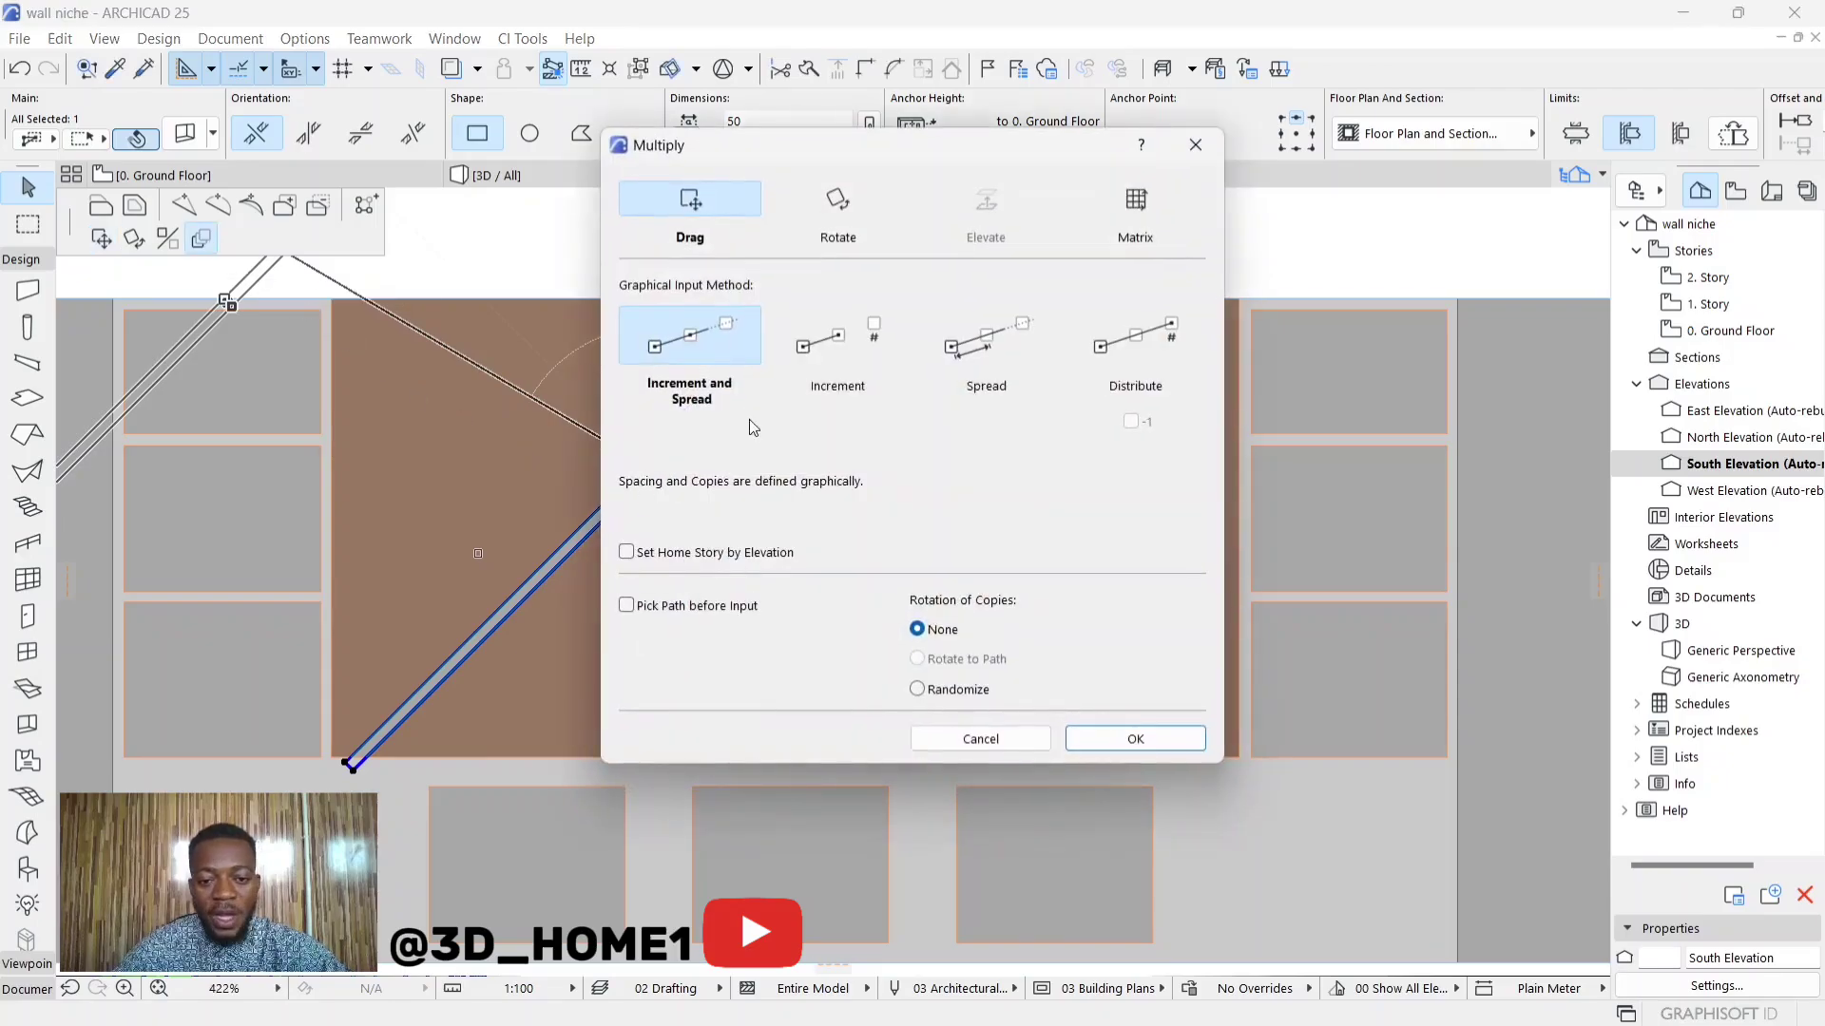
{"action": "left_click", "coordinate": [1144, 745]}
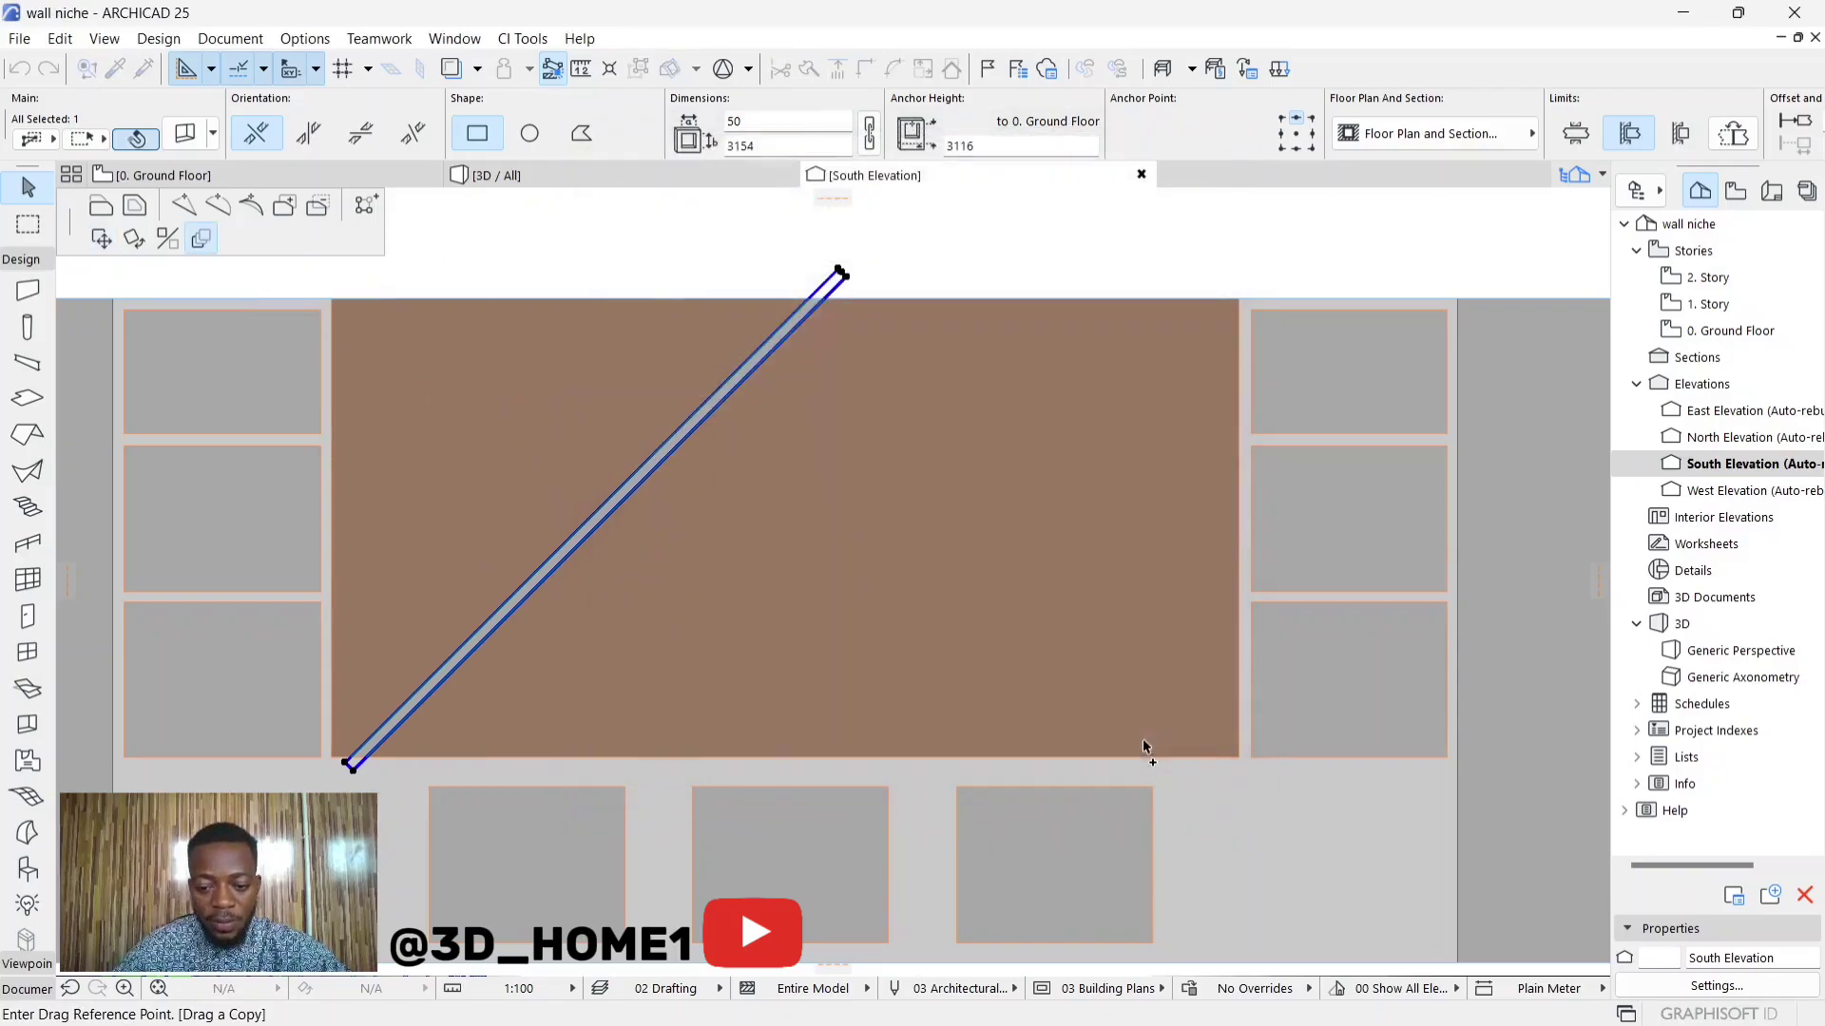
{"action": "left_click", "coordinate": [576, 548]}
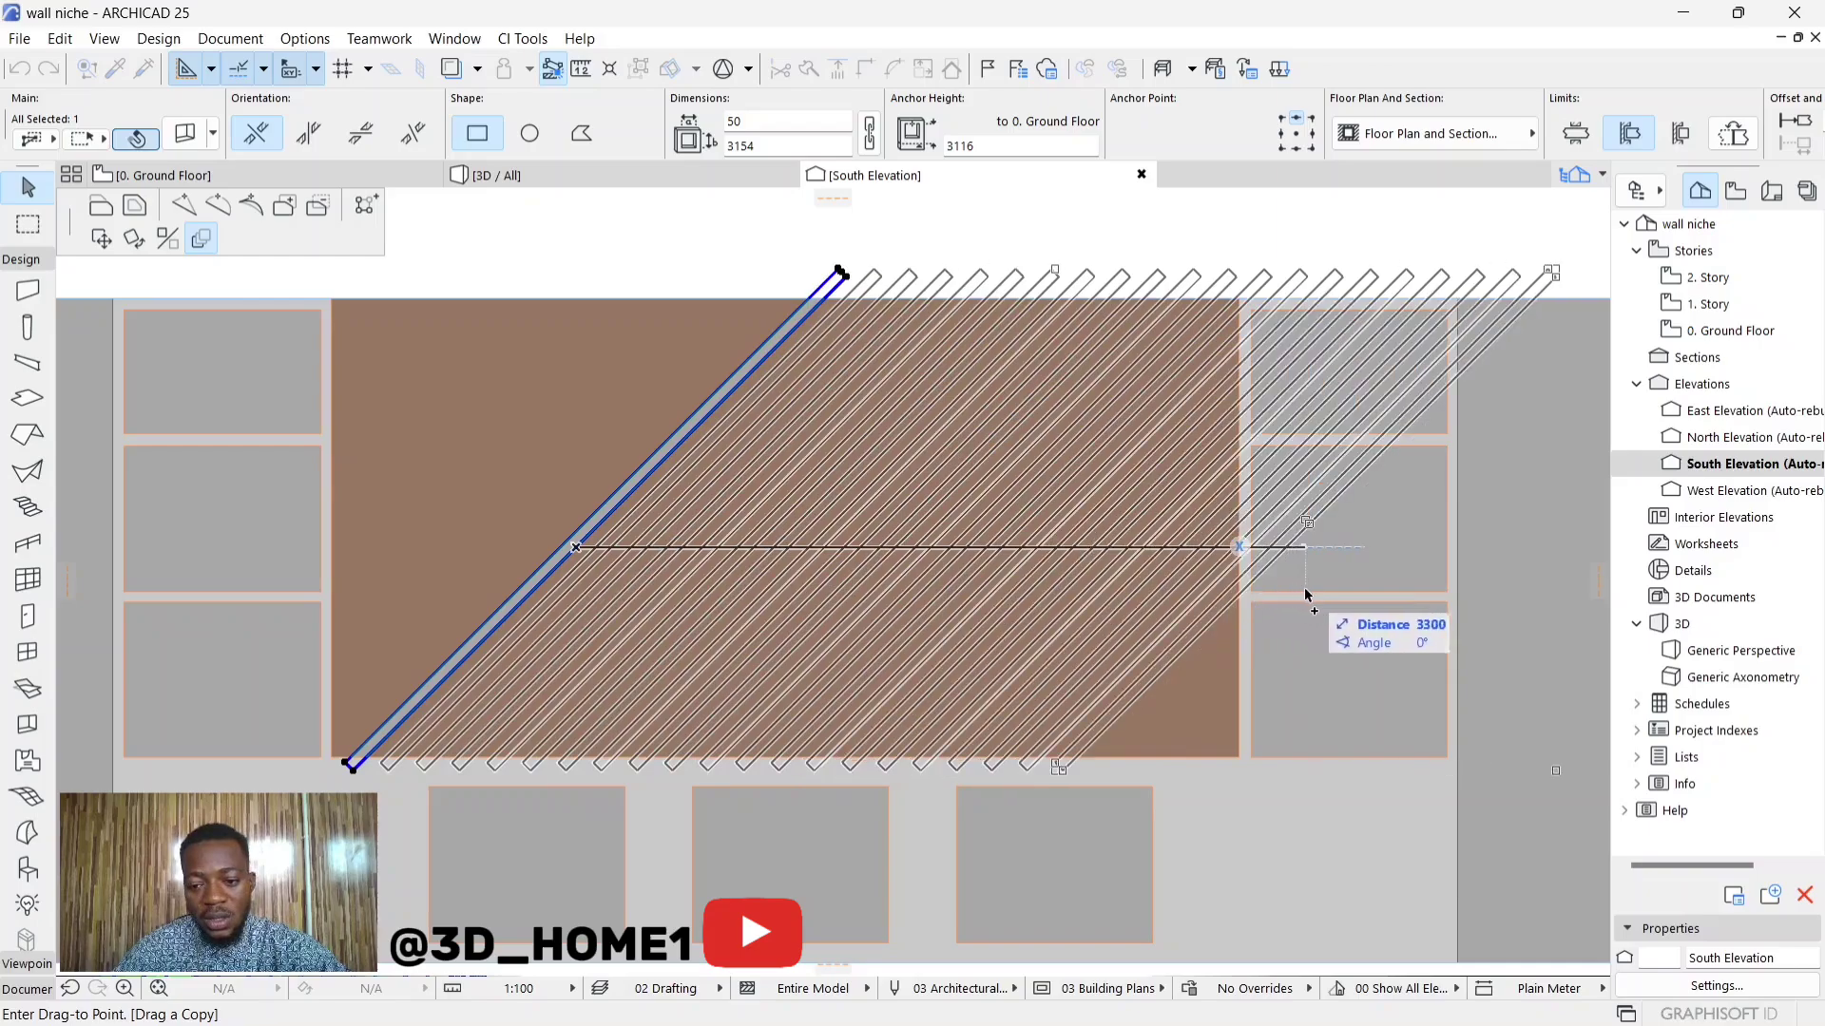
{"action": "left_click", "coordinate": [1466, 606]}
Step: Clear the selection and reselect the original diagonal opening
{"action": "left_click", "coordinate": [1566, 656]}
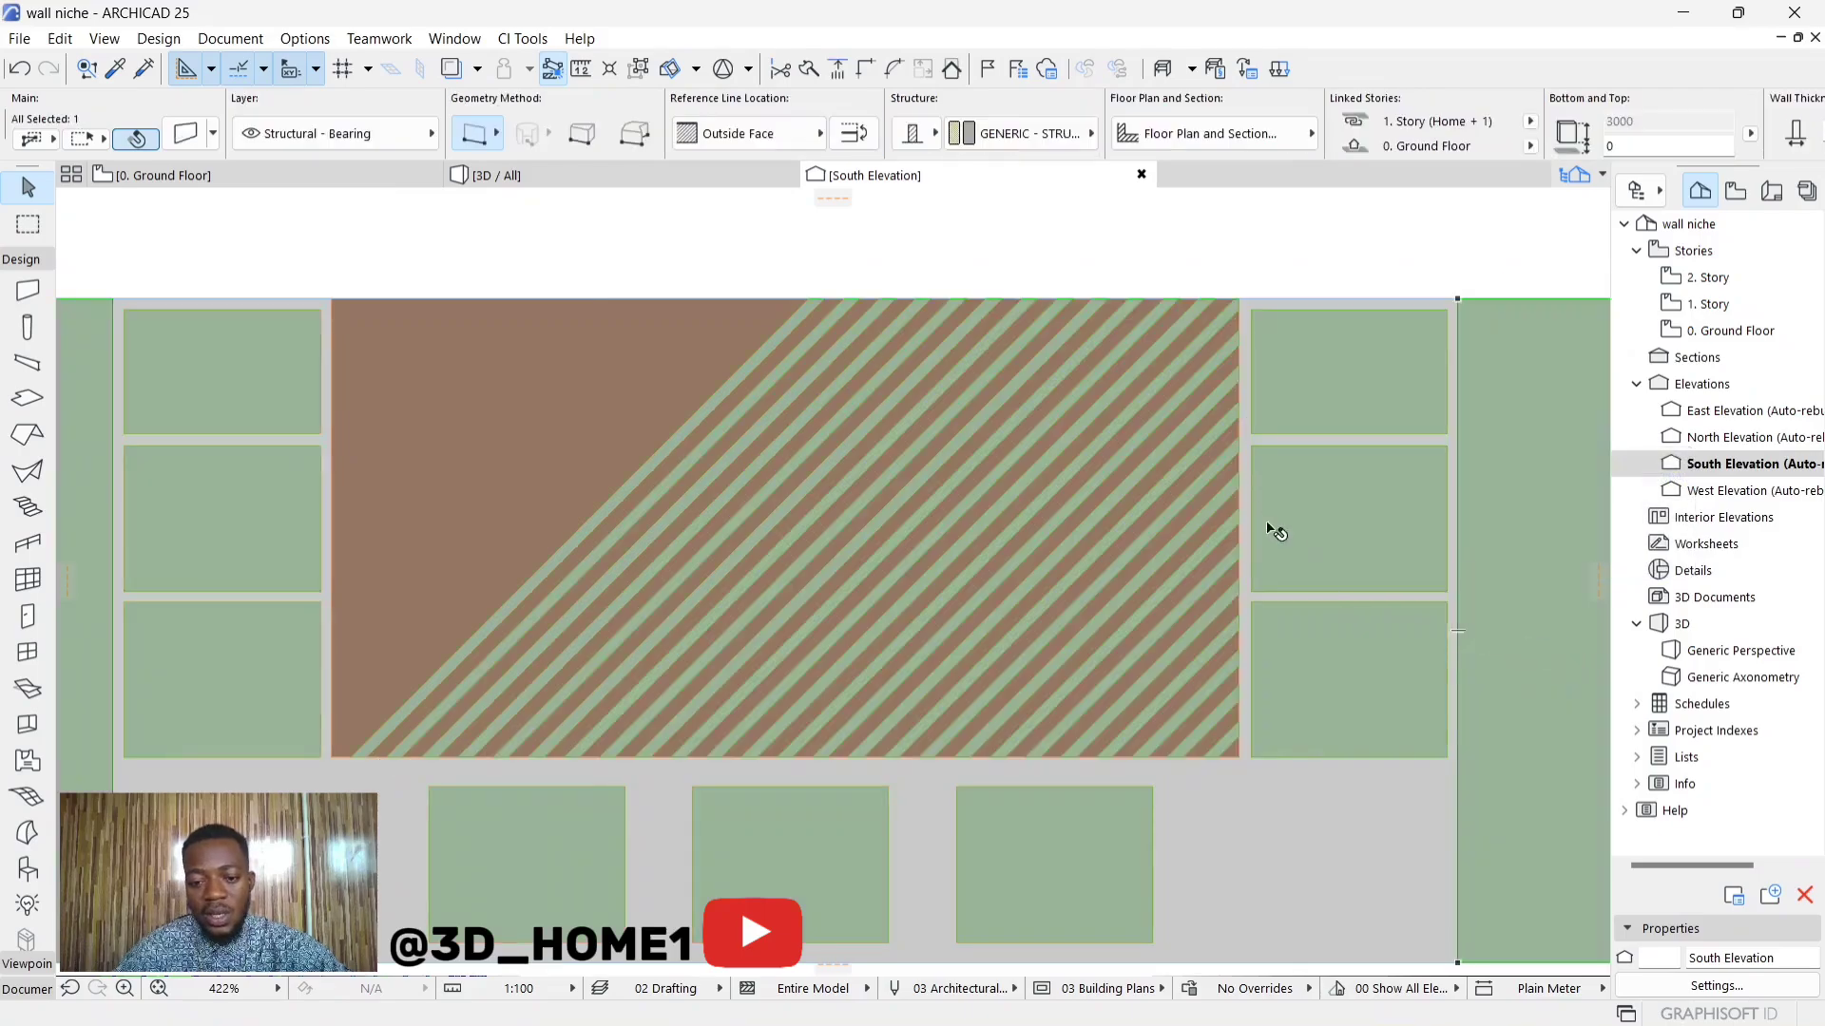
{"action": "left_click", "coordinate": [933, 226]}
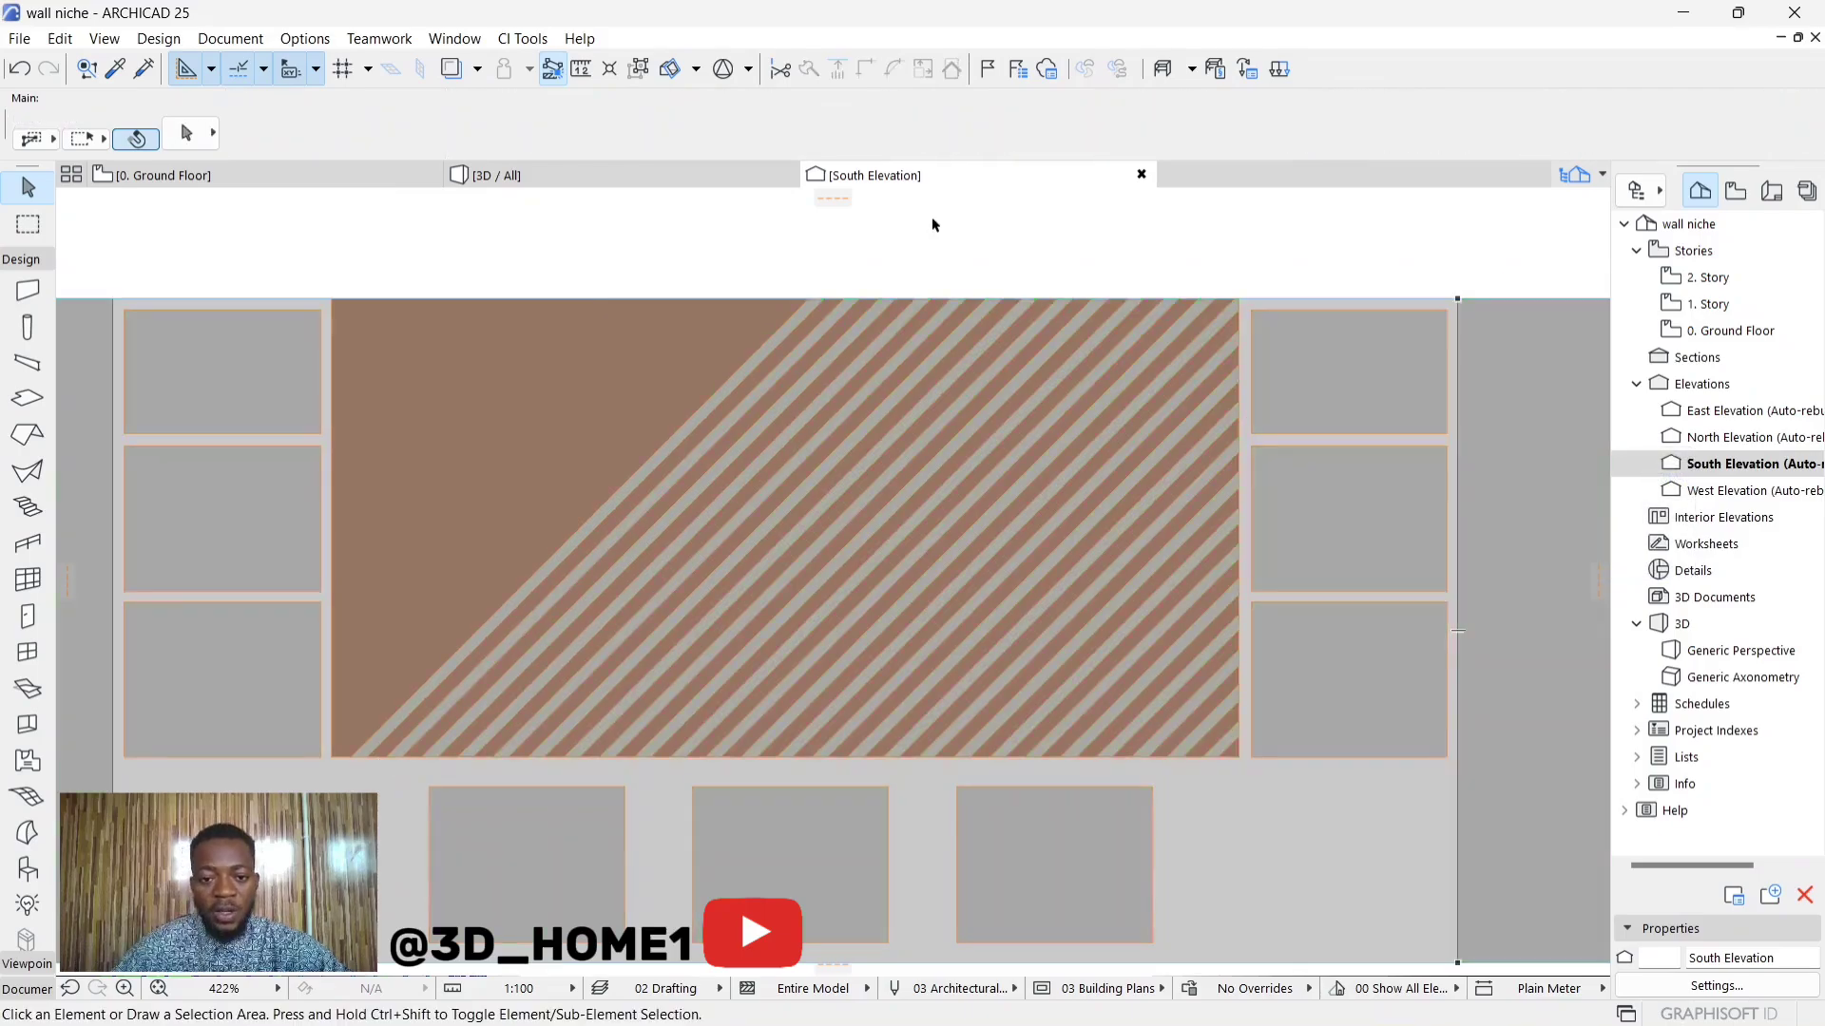
{"action": "left_click", "coordinate": [637, 480]}
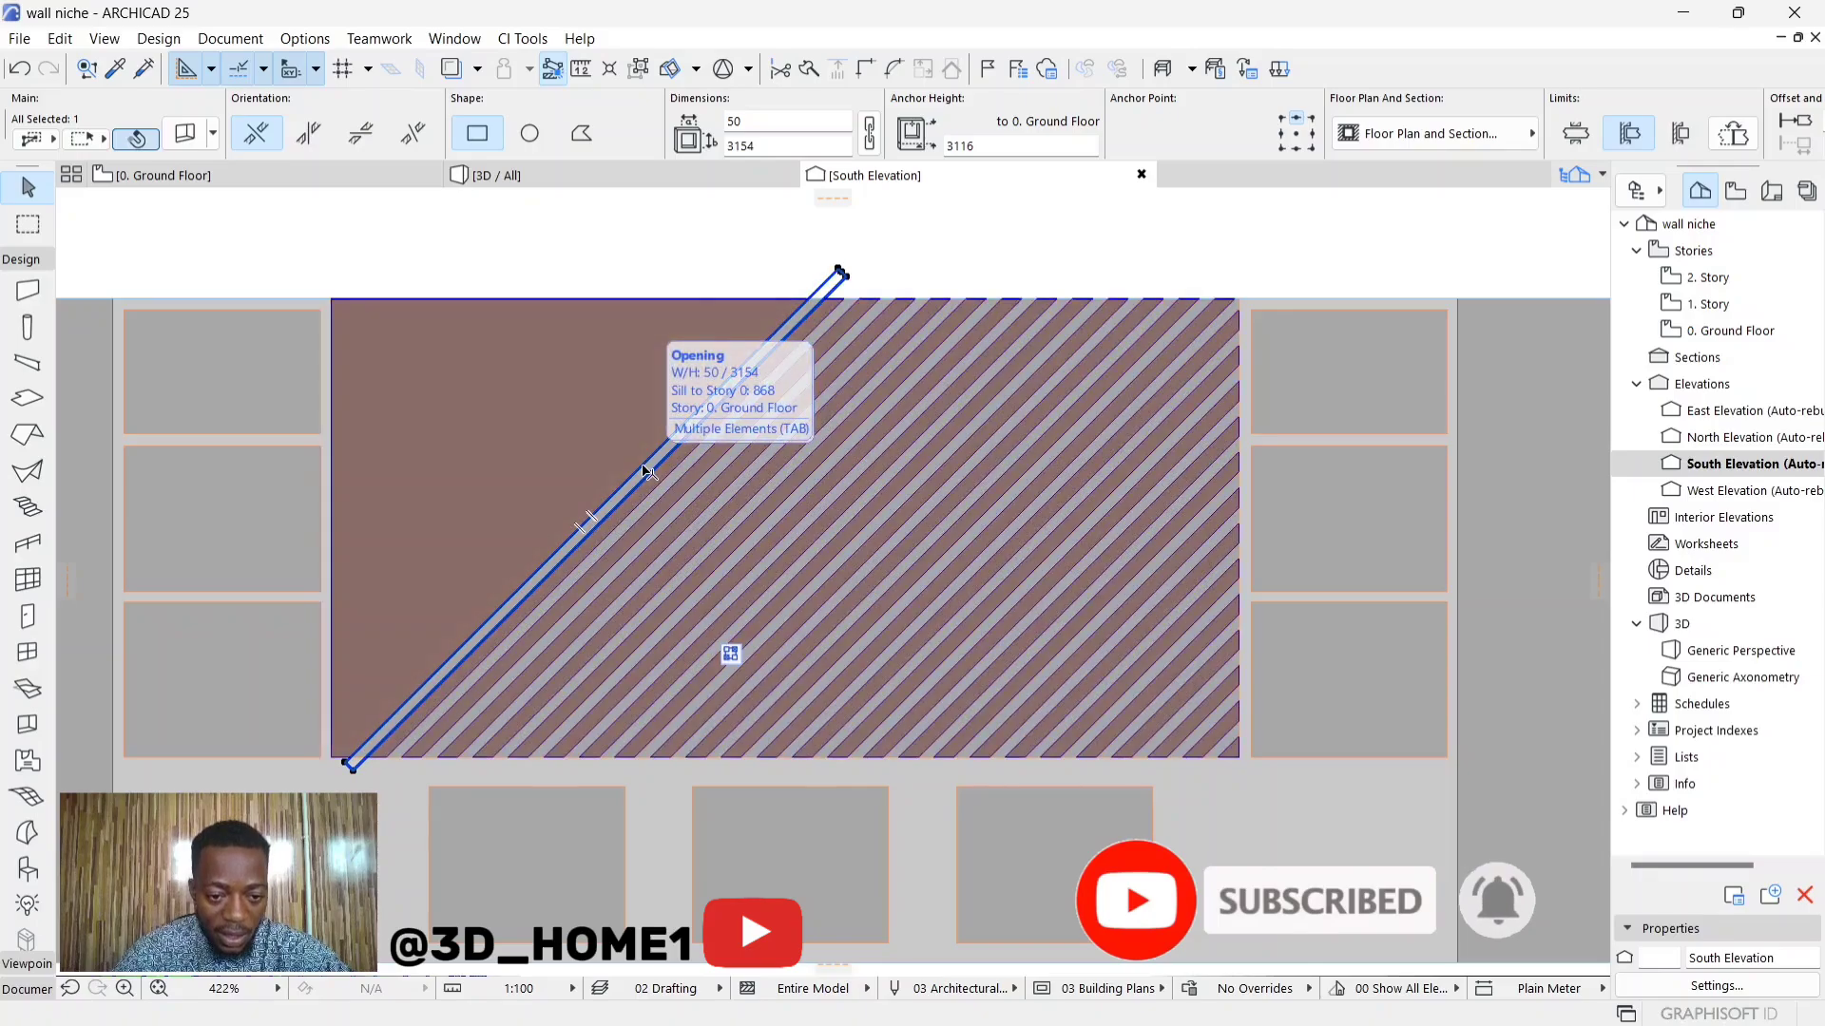
Step: Multiply the original slot into 12 spread copies across the back panel's left half
{"action": "left_click", "coordinate": [642, 469]}
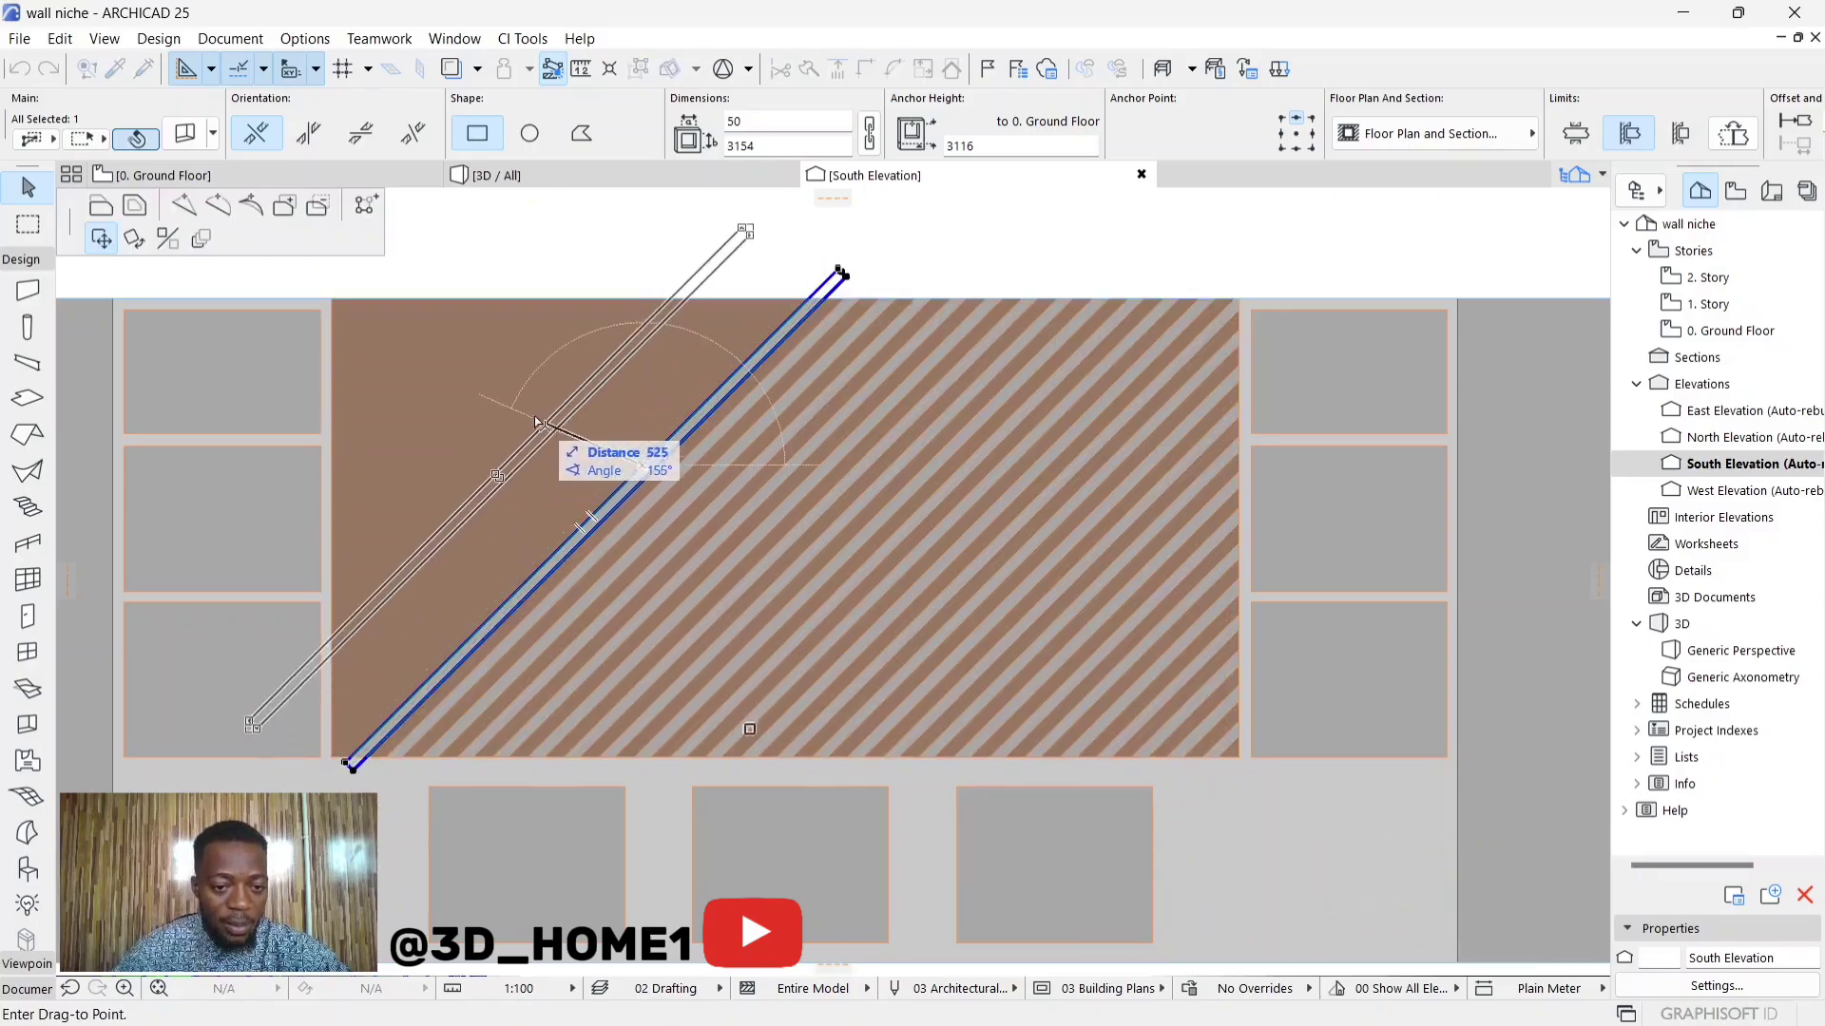
{"action": "key", "text": "Escape"}
{"action": "key", "text": "Escape"}
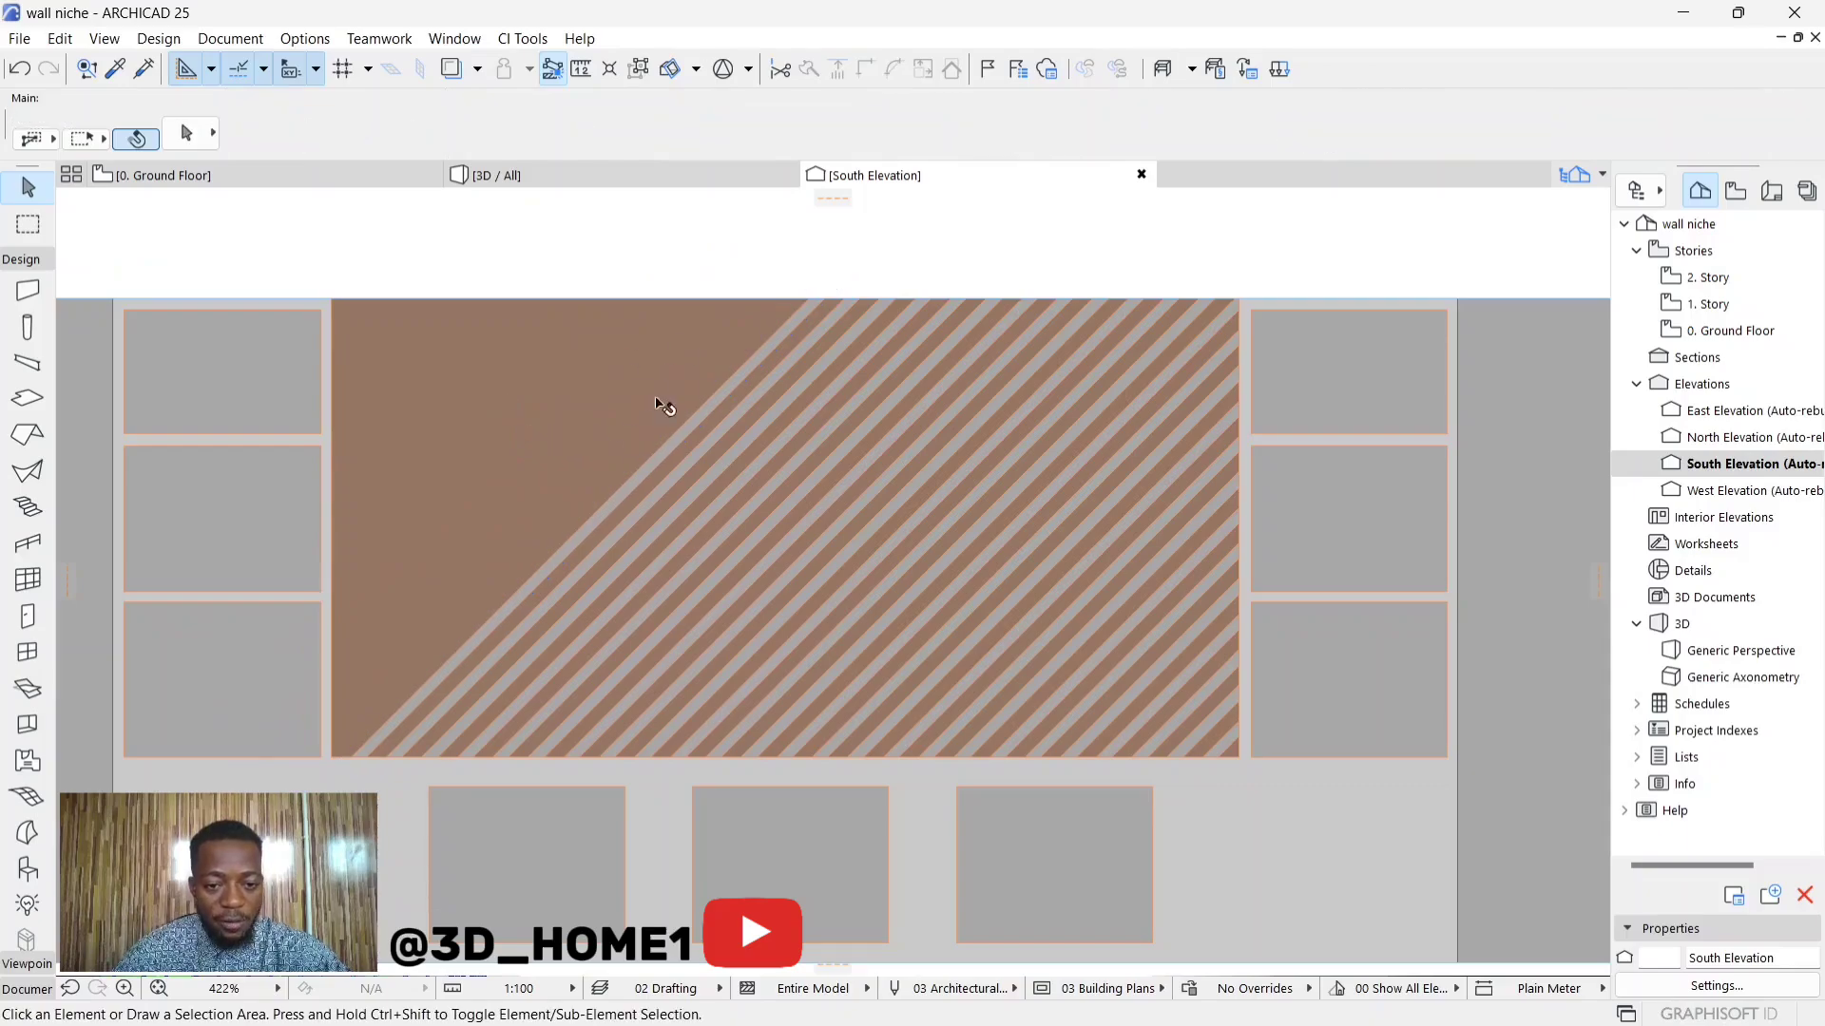
{"action": "left_click", "coordinate": [641, 477]}
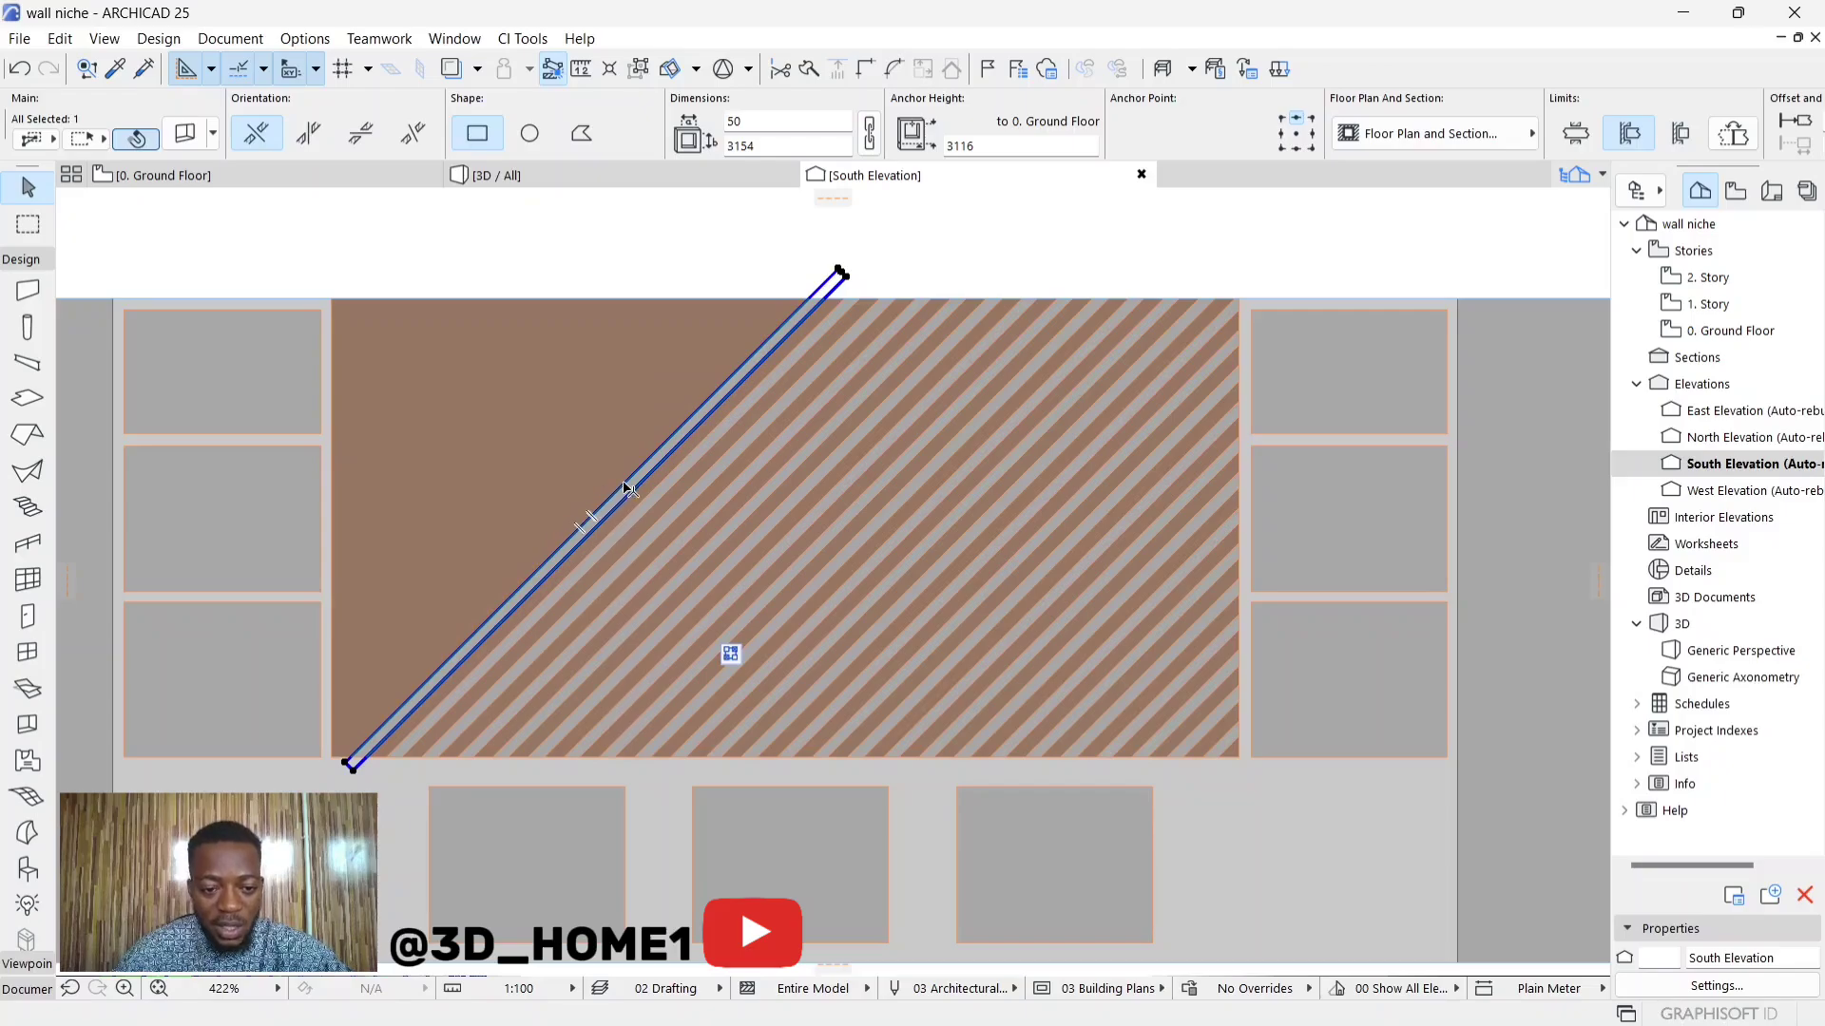
{"action": "left_click", "coordinate": [637, 480]}
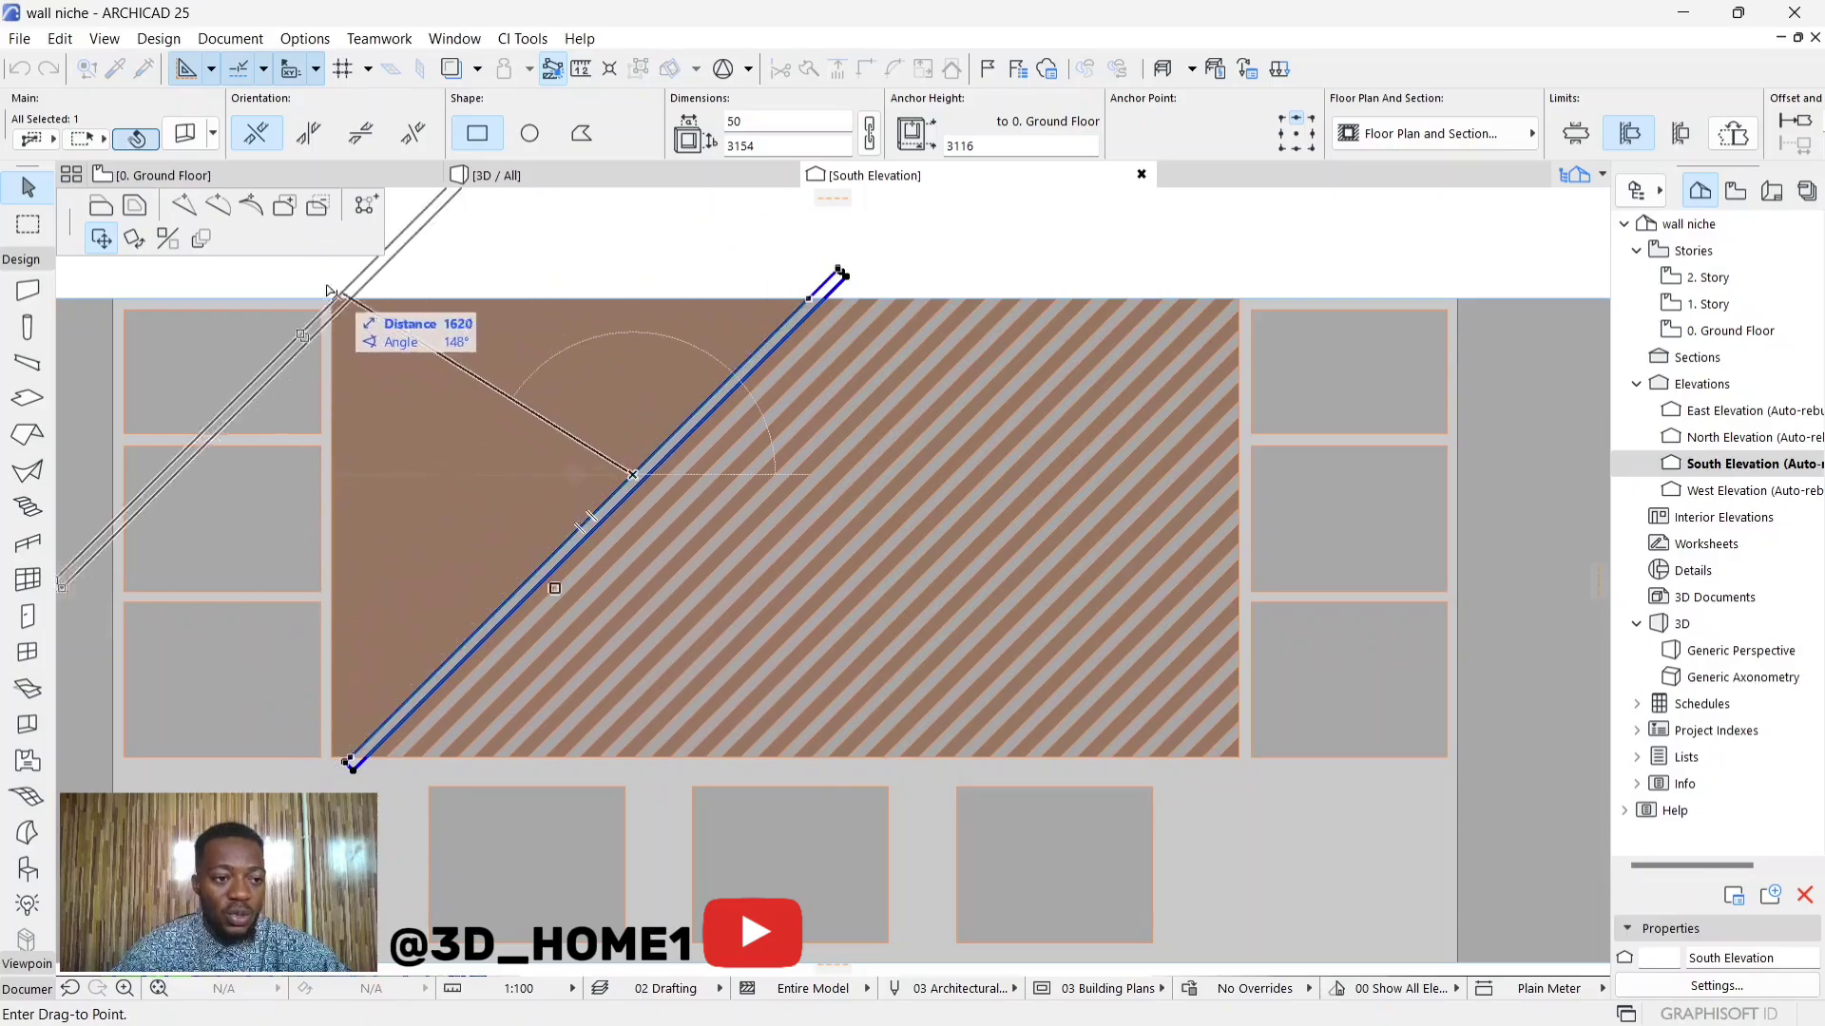
{"action": "left_click", "coordinate": [203, 241]}
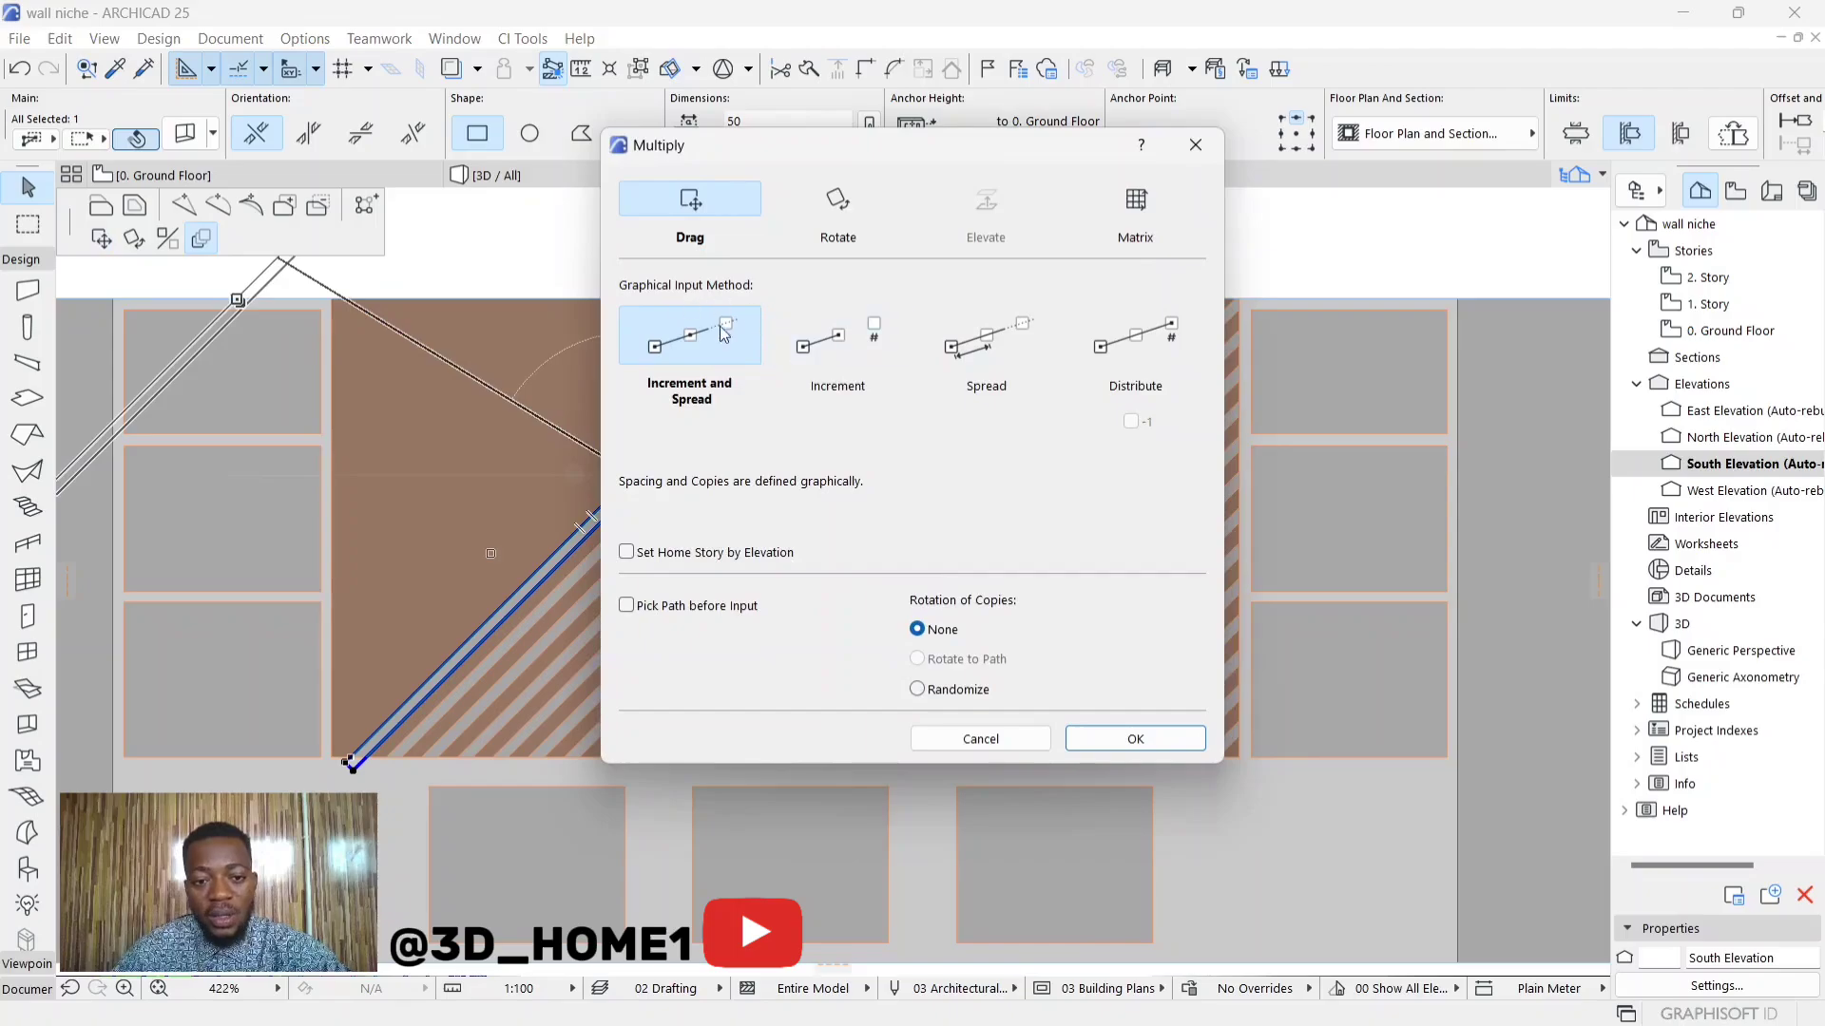
{"action": "left_click", "coordinate": [1104, 738]}
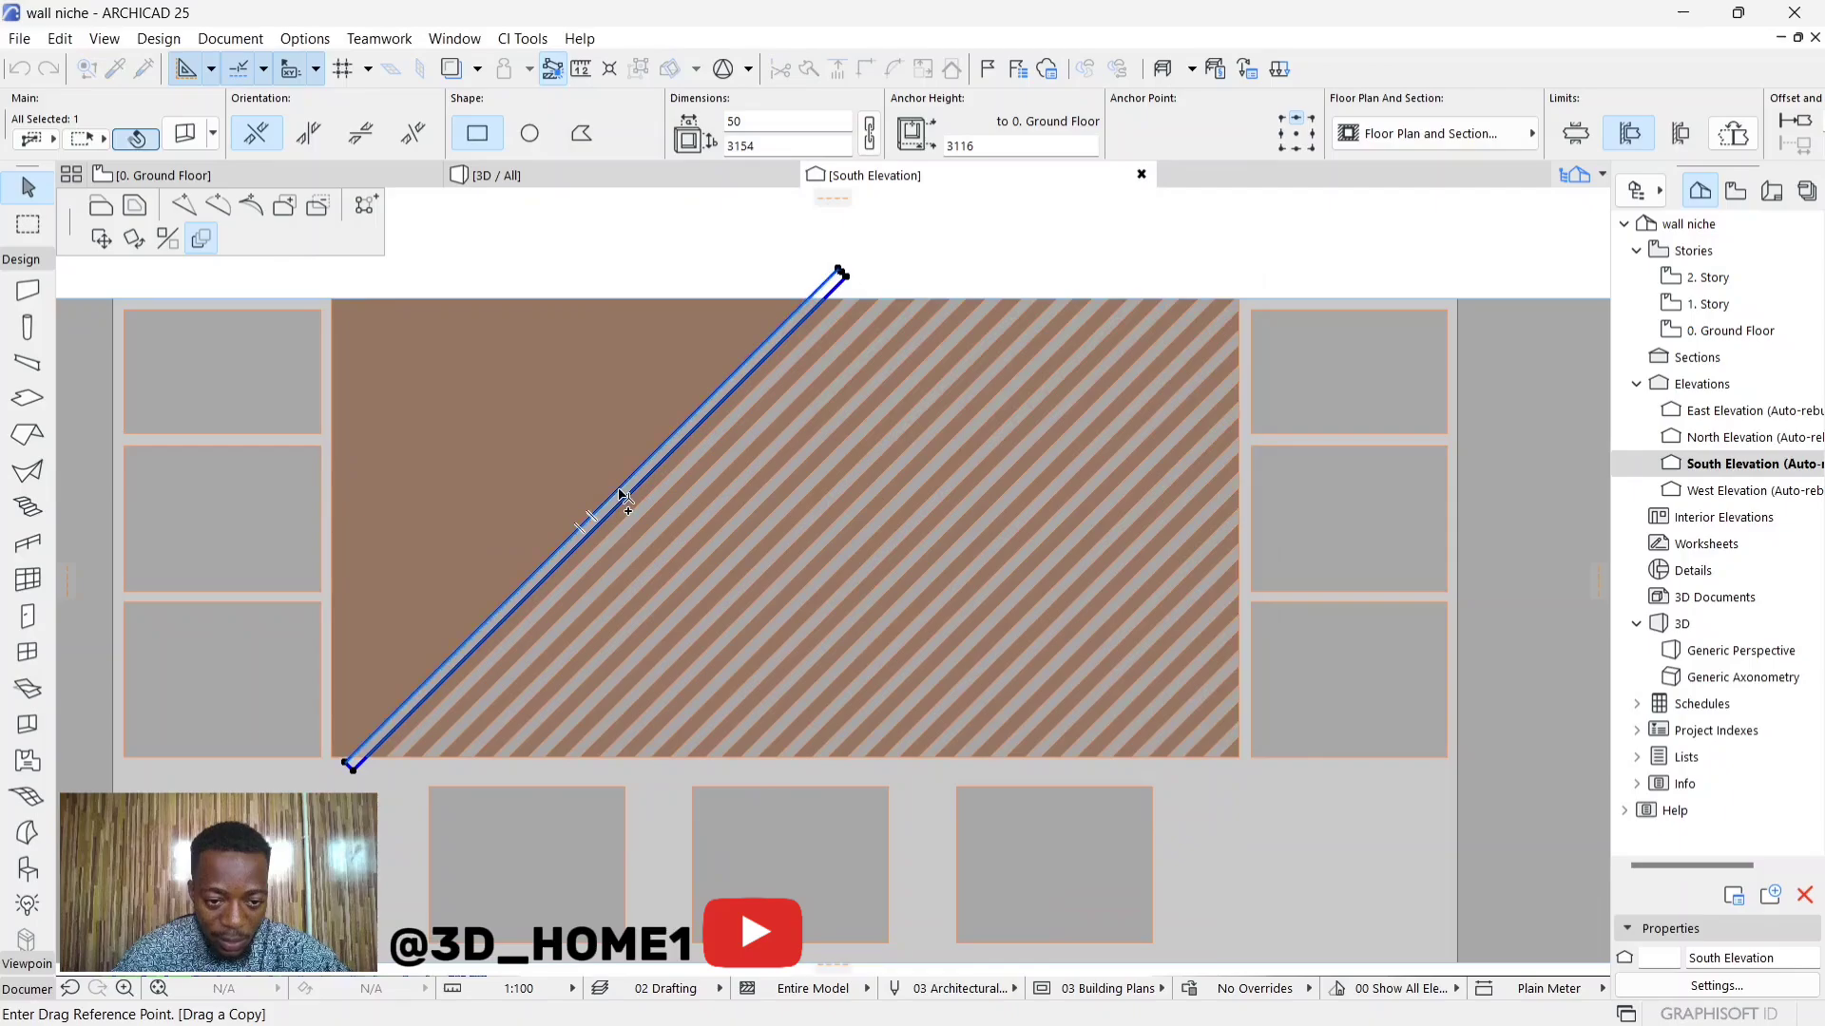
{"action": "left_click", "coordinate": [620, 493]}
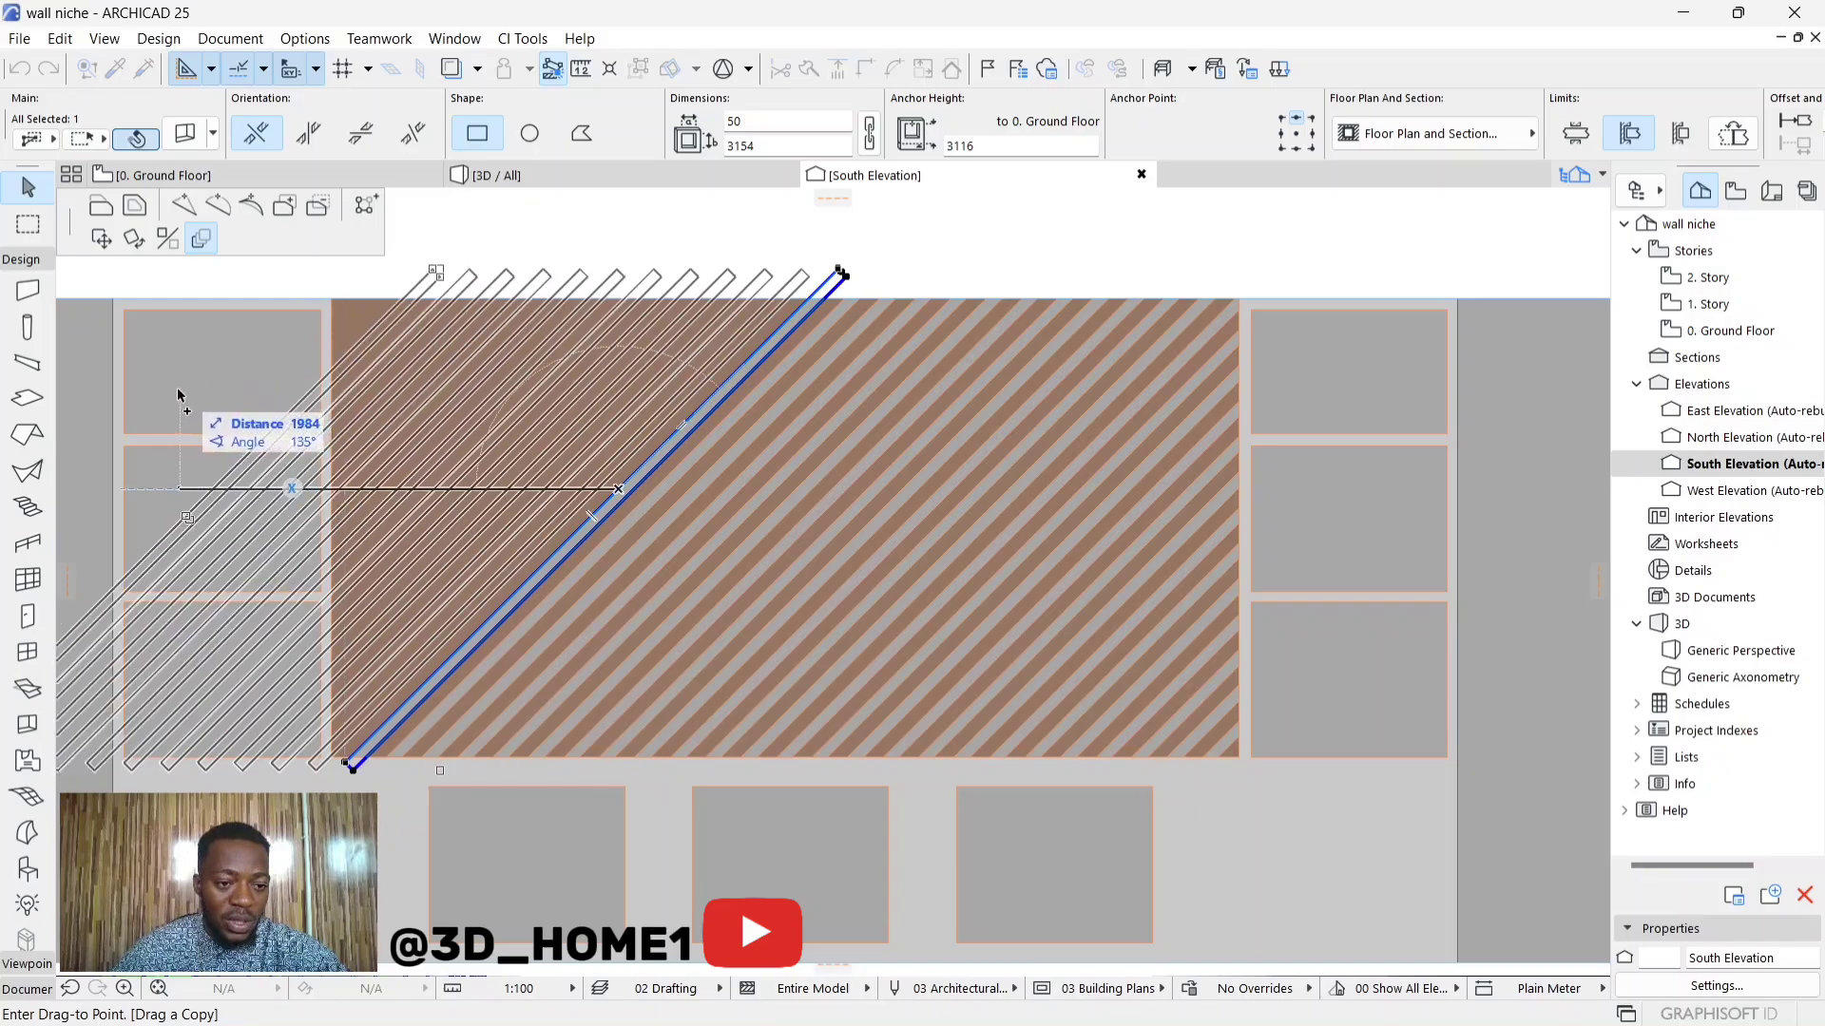
{"action": "left_click", "coordinate": [124, 403]}
{"action": "key", "text": "Escape"}
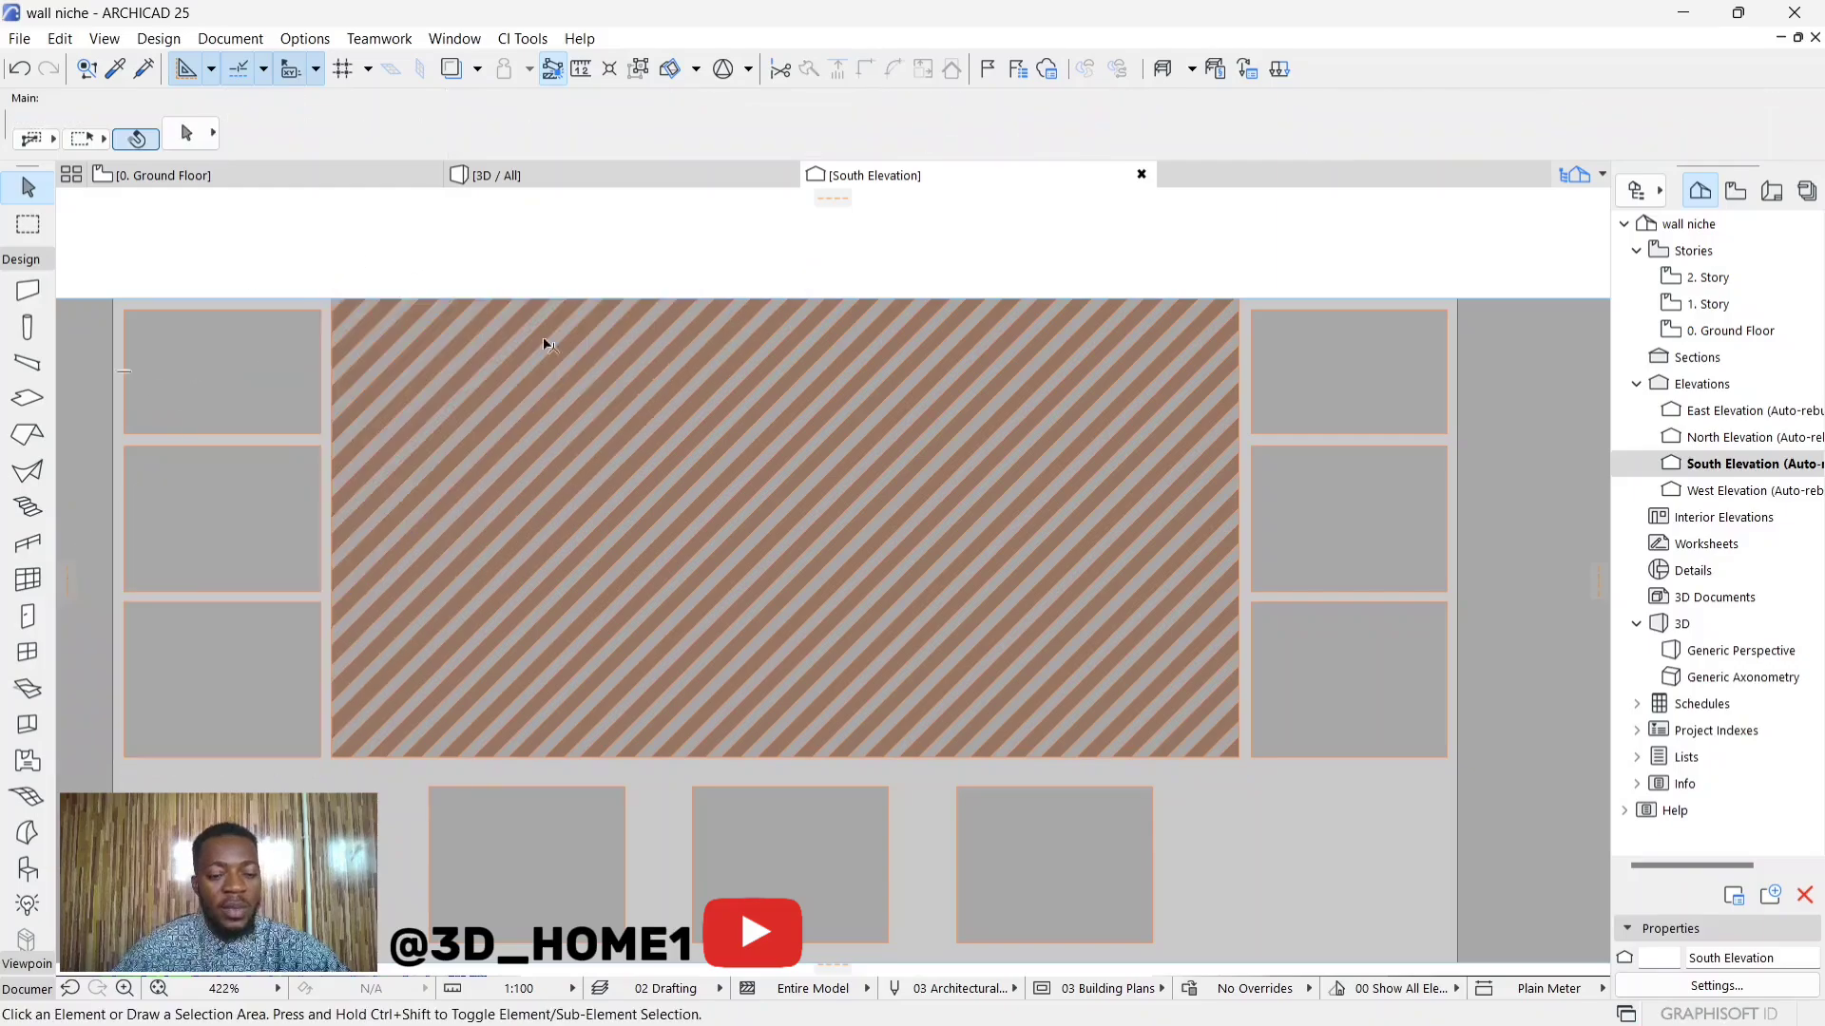
{"action": "scroll", "coordinate": [772, 563], "scroll_direction": "down", "scroll_amount": 3}
Step: In the 3D / All view, orbit around the niche to inspect the diagonally slotted Earth-Brown panel
{"action": "left_click", "coordinate": [499, 175]}
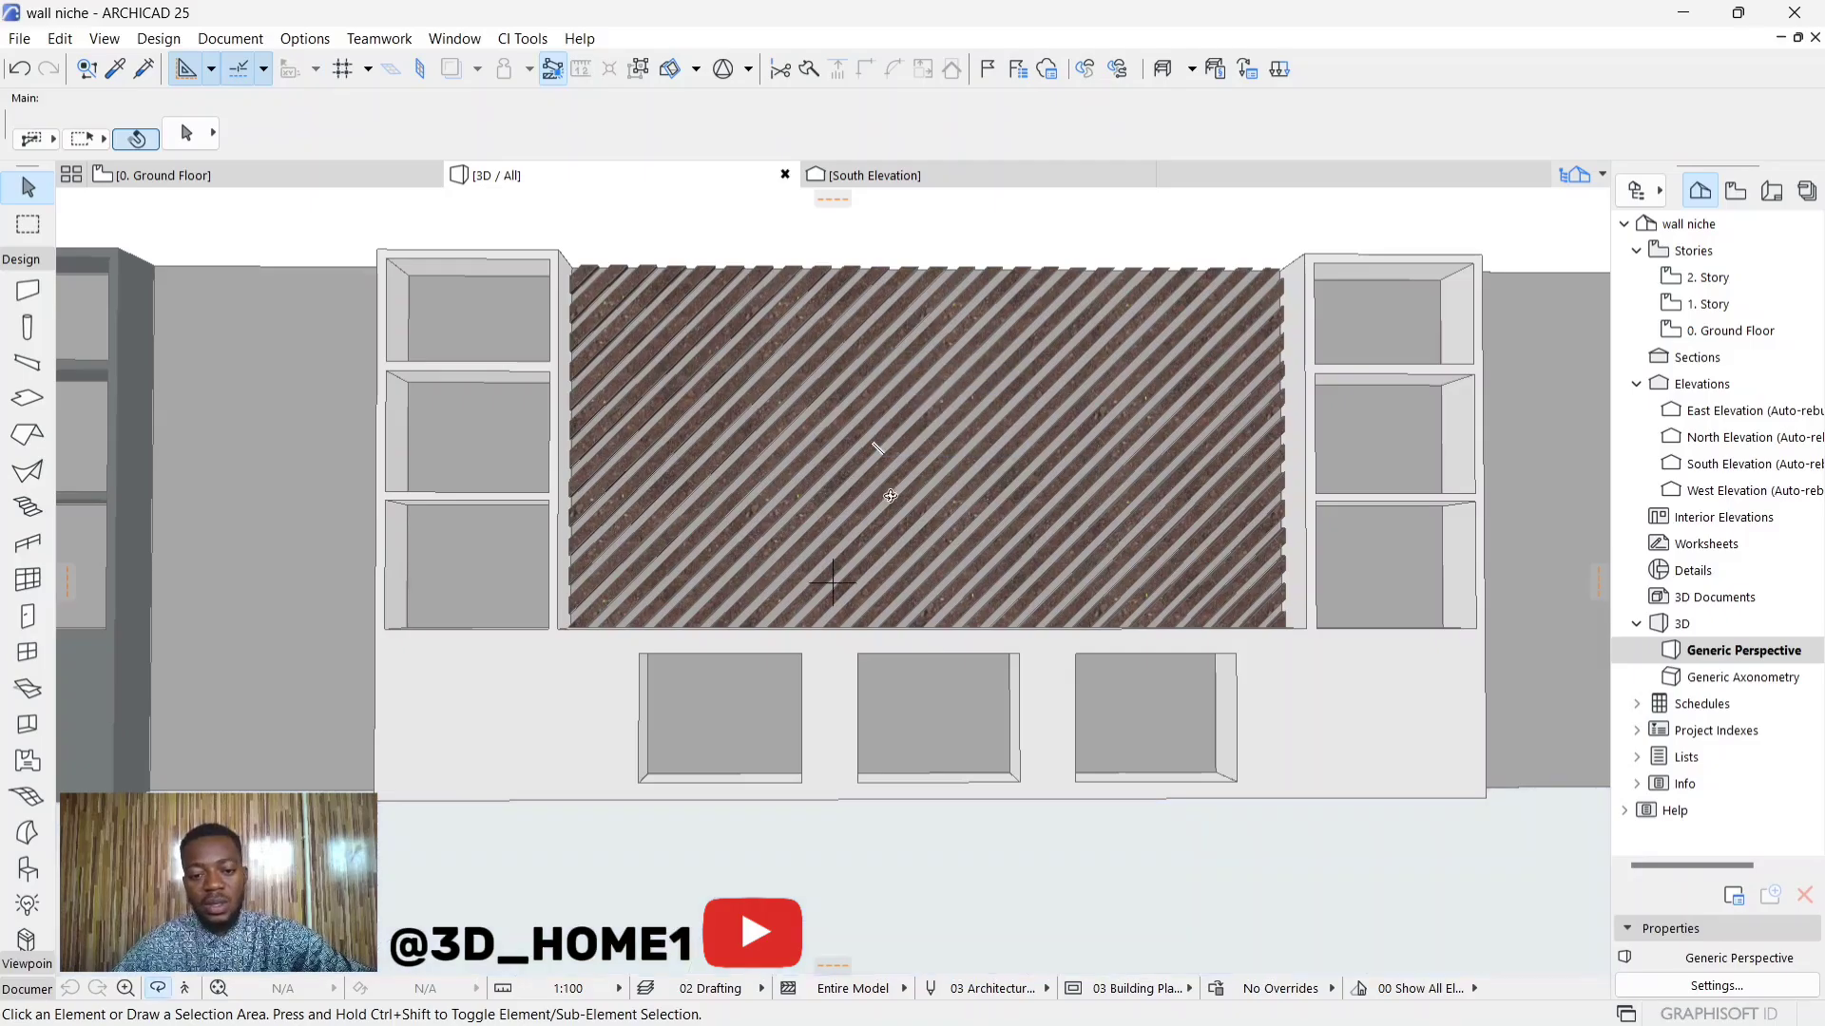
{"action": "middle_click_drag", "start_coordinate": [898, 496], "coordinate": [1059, 596], "text": "shift"}
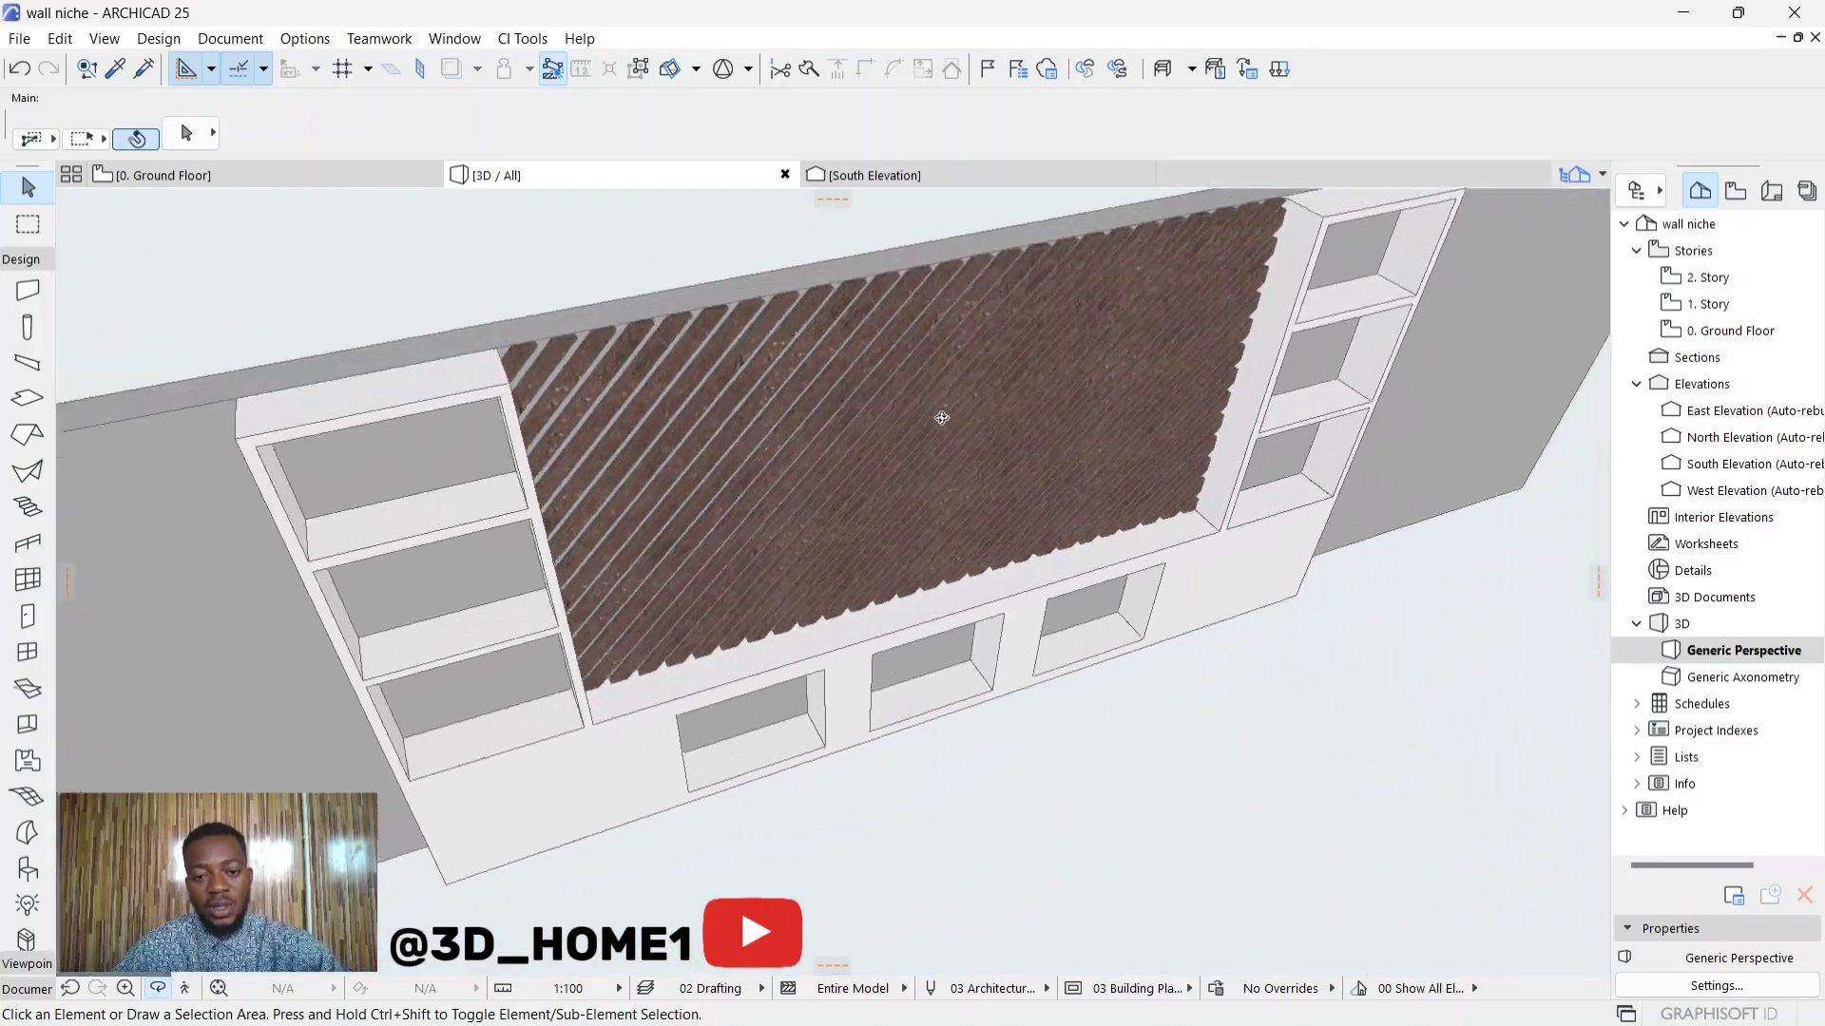
{"action": "middle_click_drag", "start_coordinate": [834, 582], "coordinate": [736, 265], "text": "shift"}
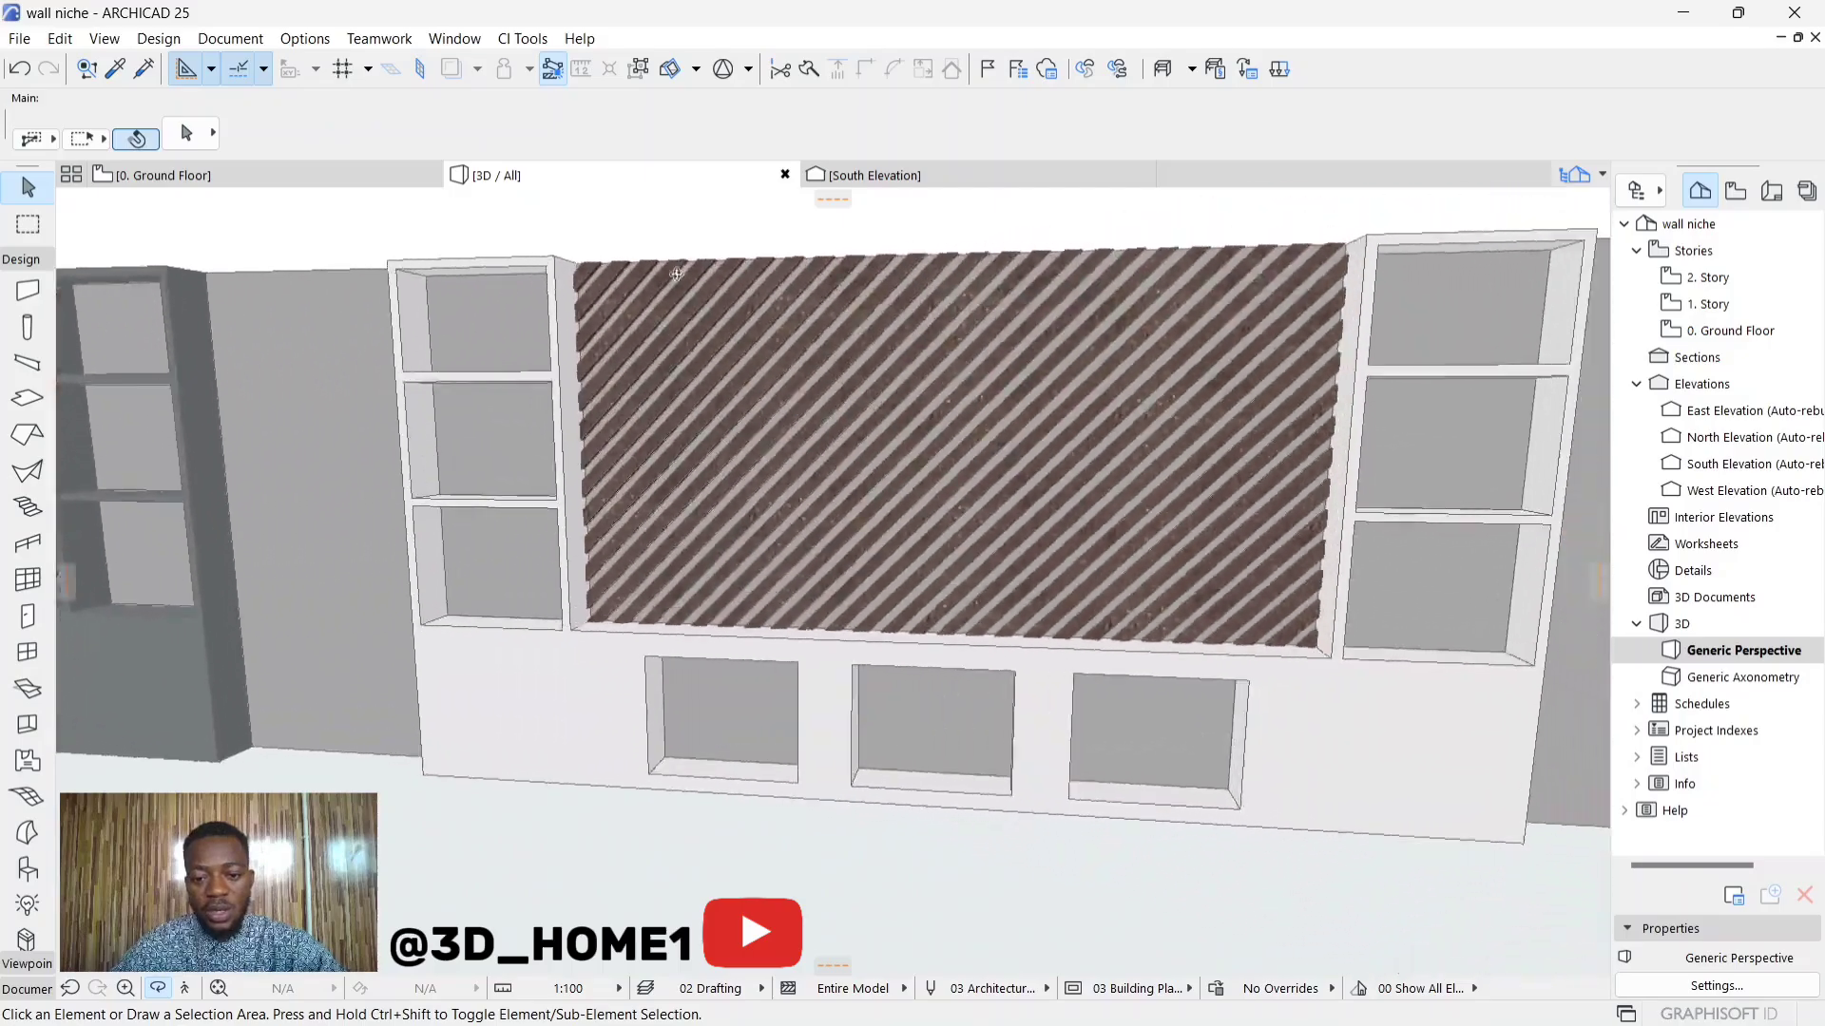
{"action": "scroll", "coordinate": [1113, 464], "scroll_direction": "down", "scroll_amount": 3}
{"action": "middle_click_drag", "start_coordinate": [1113, 465], "coordinate": [1027, 521], "text": "shift"}
{"action": "scroll", "coordinate": [1016, 527], "scroll_direction": "up", "scroll_amount": 5}
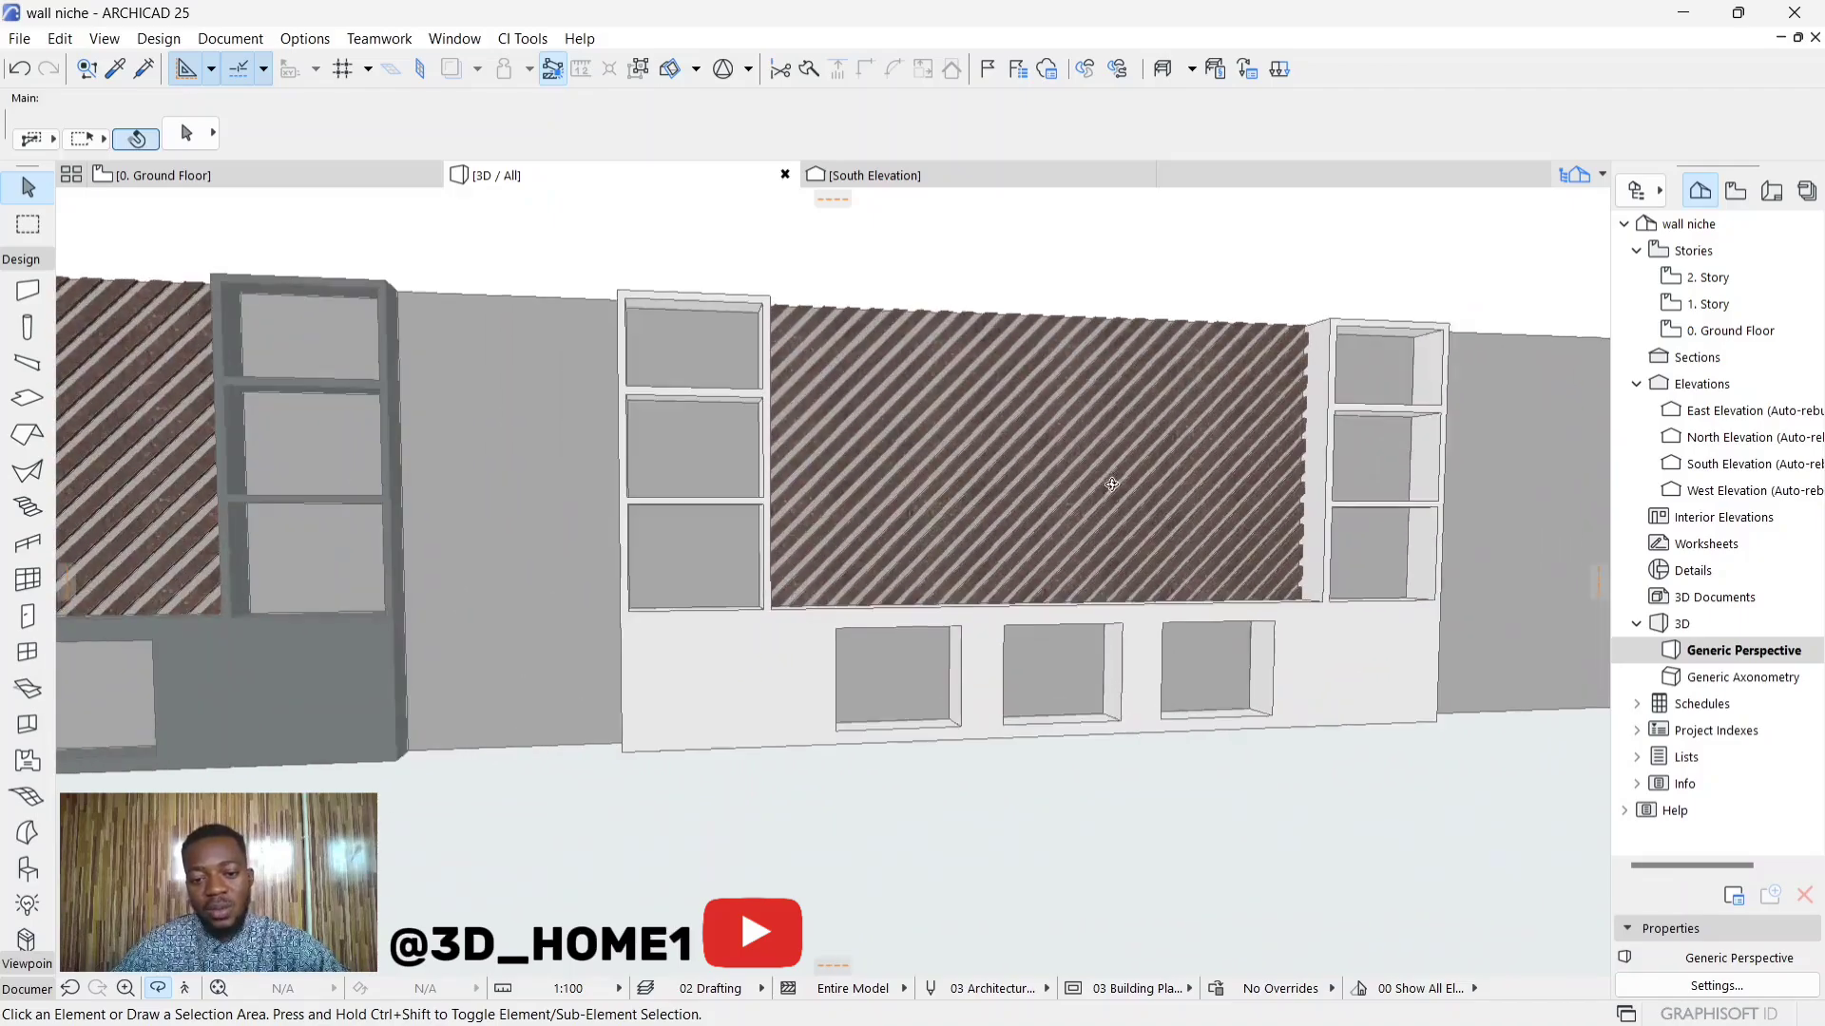
{"action": "scroll", "coordinate": [1007, 535], "scroll_direction": "down", "scroll_amount": 2}
{"action": "scroll", "coordinate": [1006, 535], "scroll_direction": "down", "scroll_amount": 5}
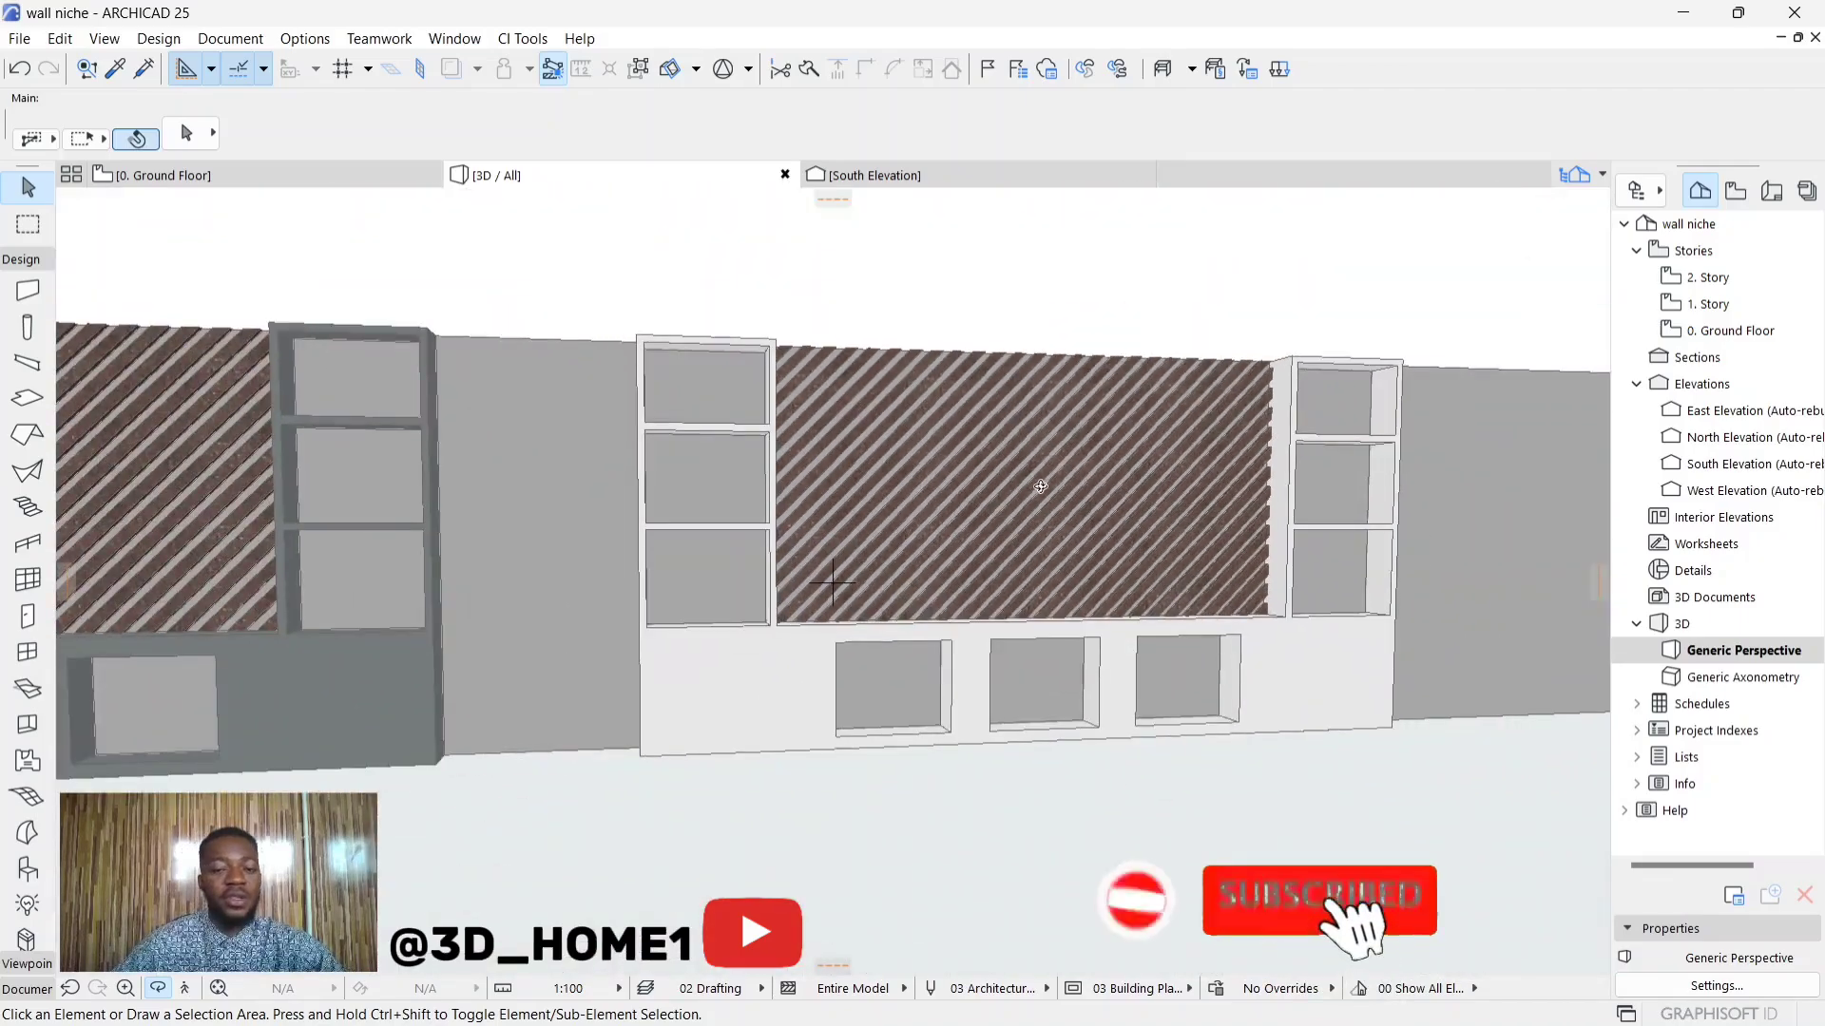
{"action": "scroll", "coordinate": [1044, 486], "scroll_direction": "up", "scroll_amount": 2}
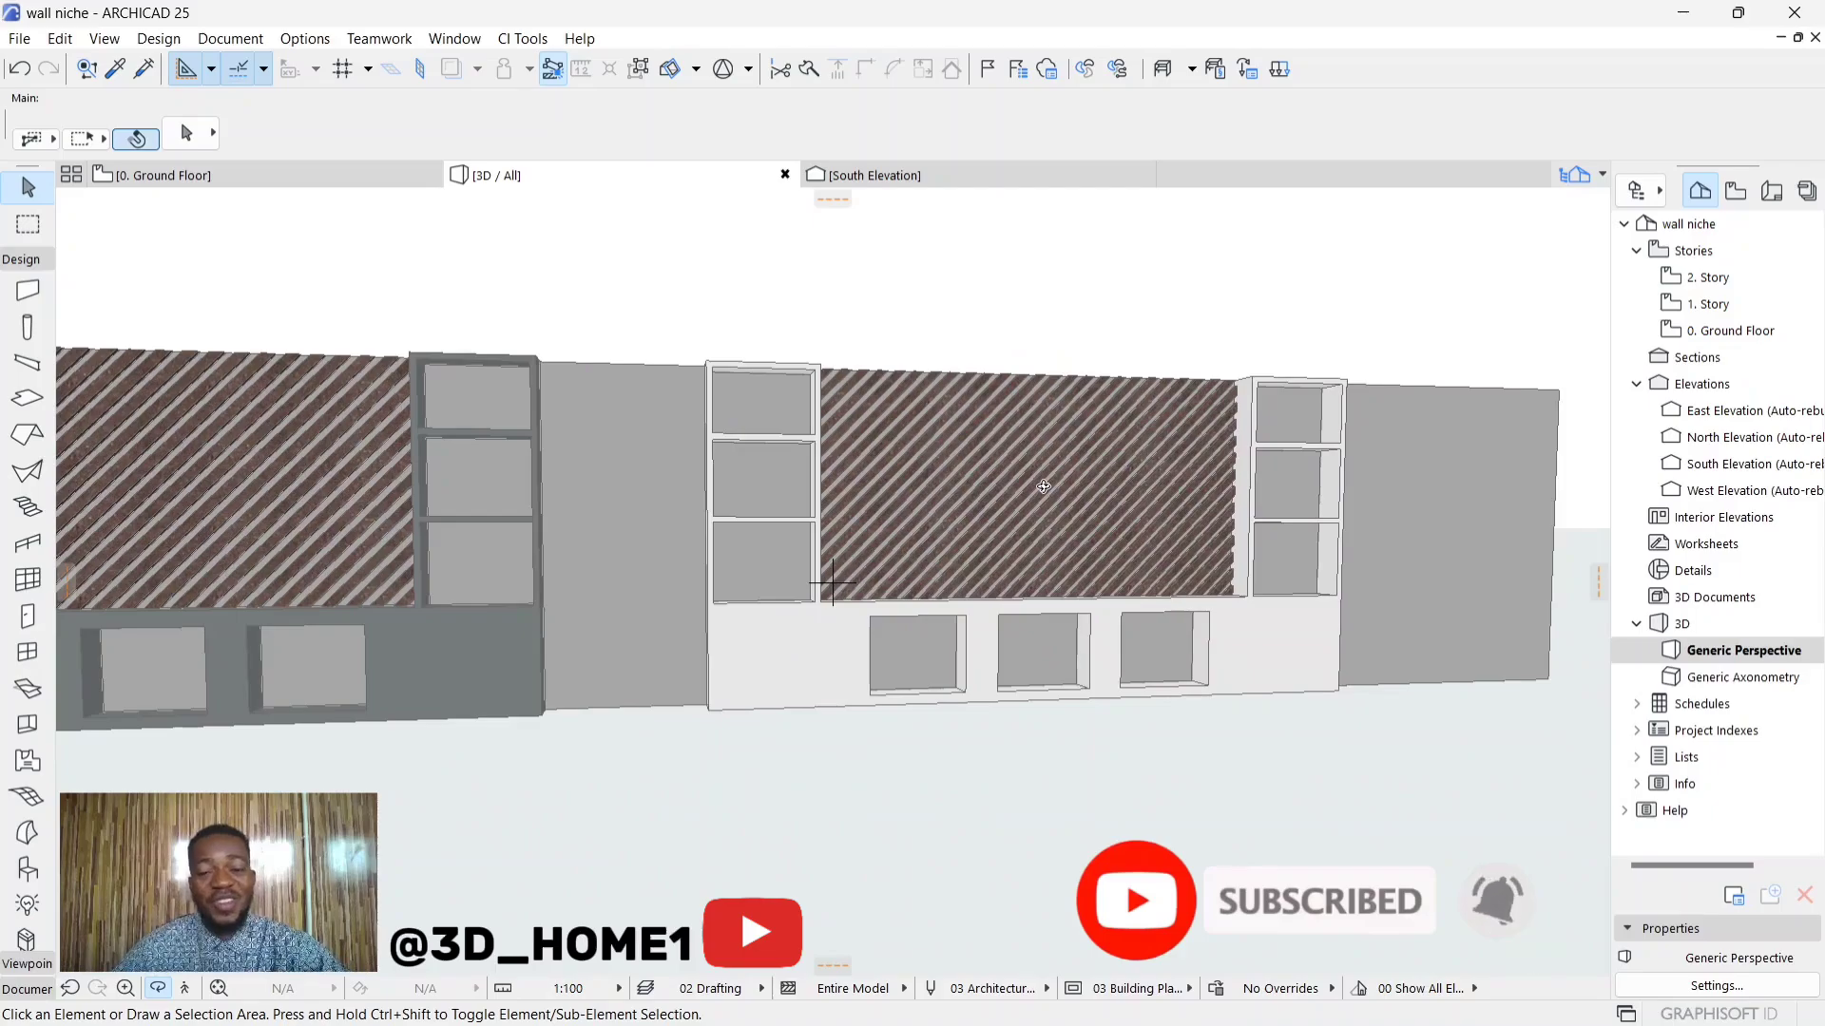